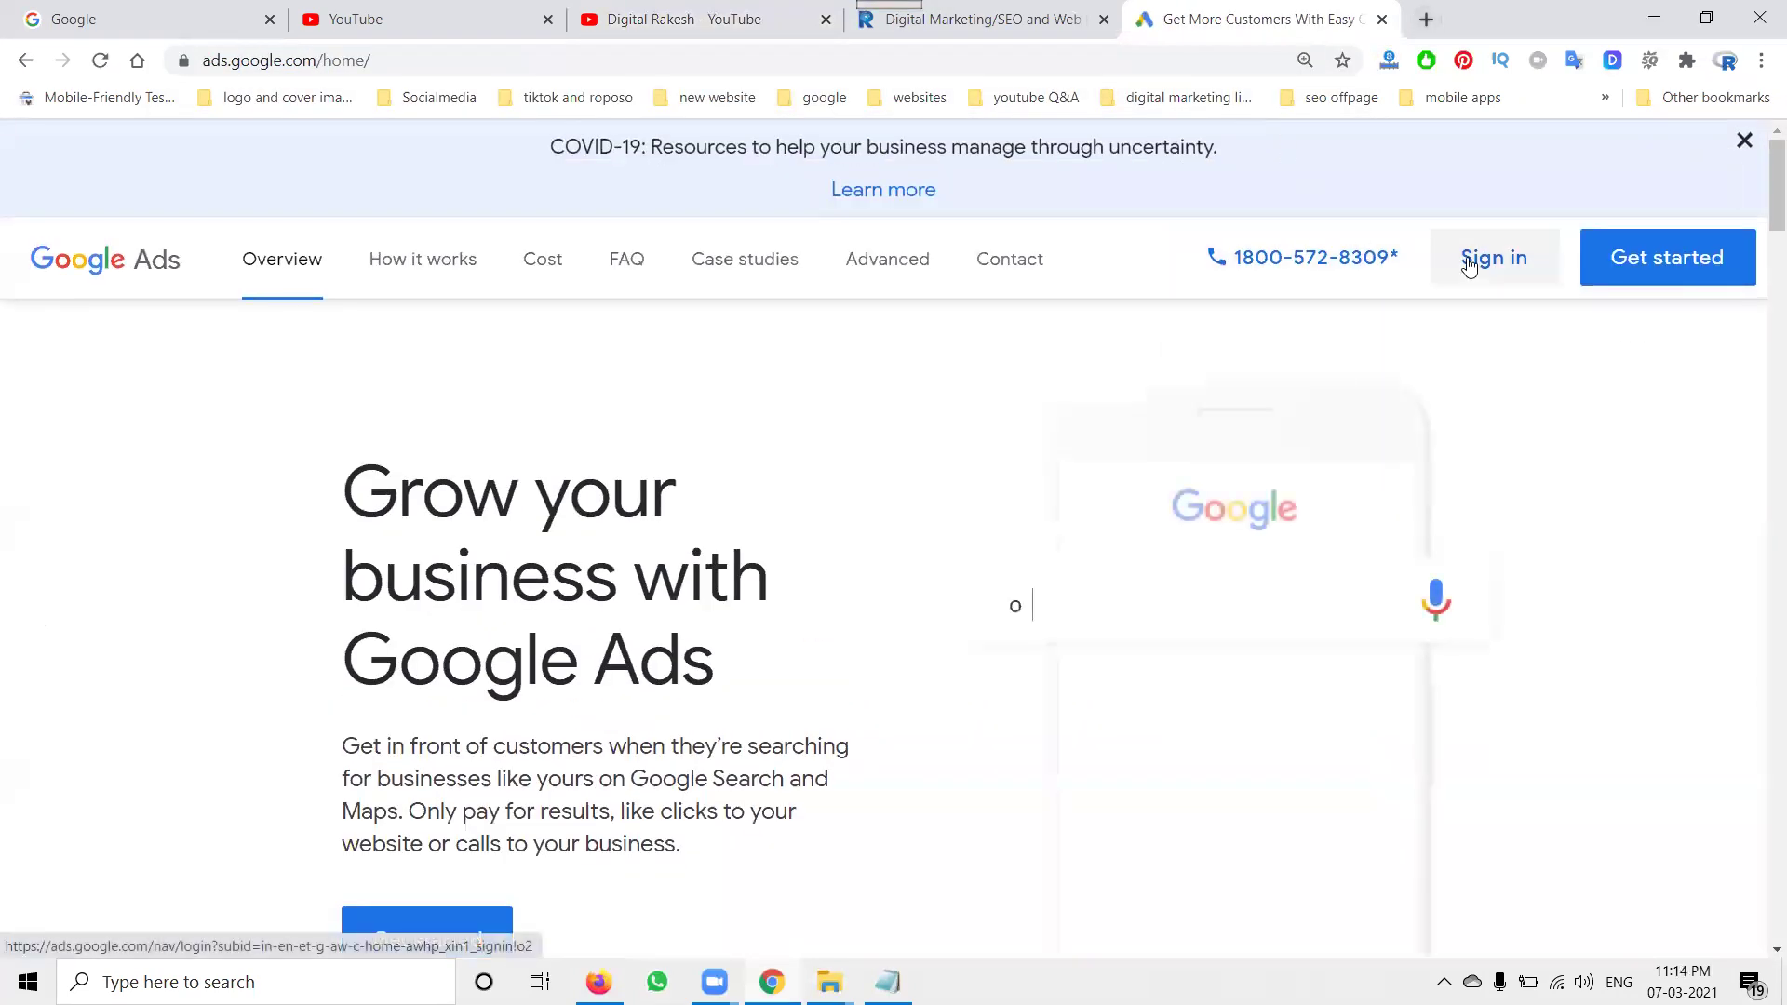
Sign in to the Google Ads account from the public homepage.
left_click(1468, 267)
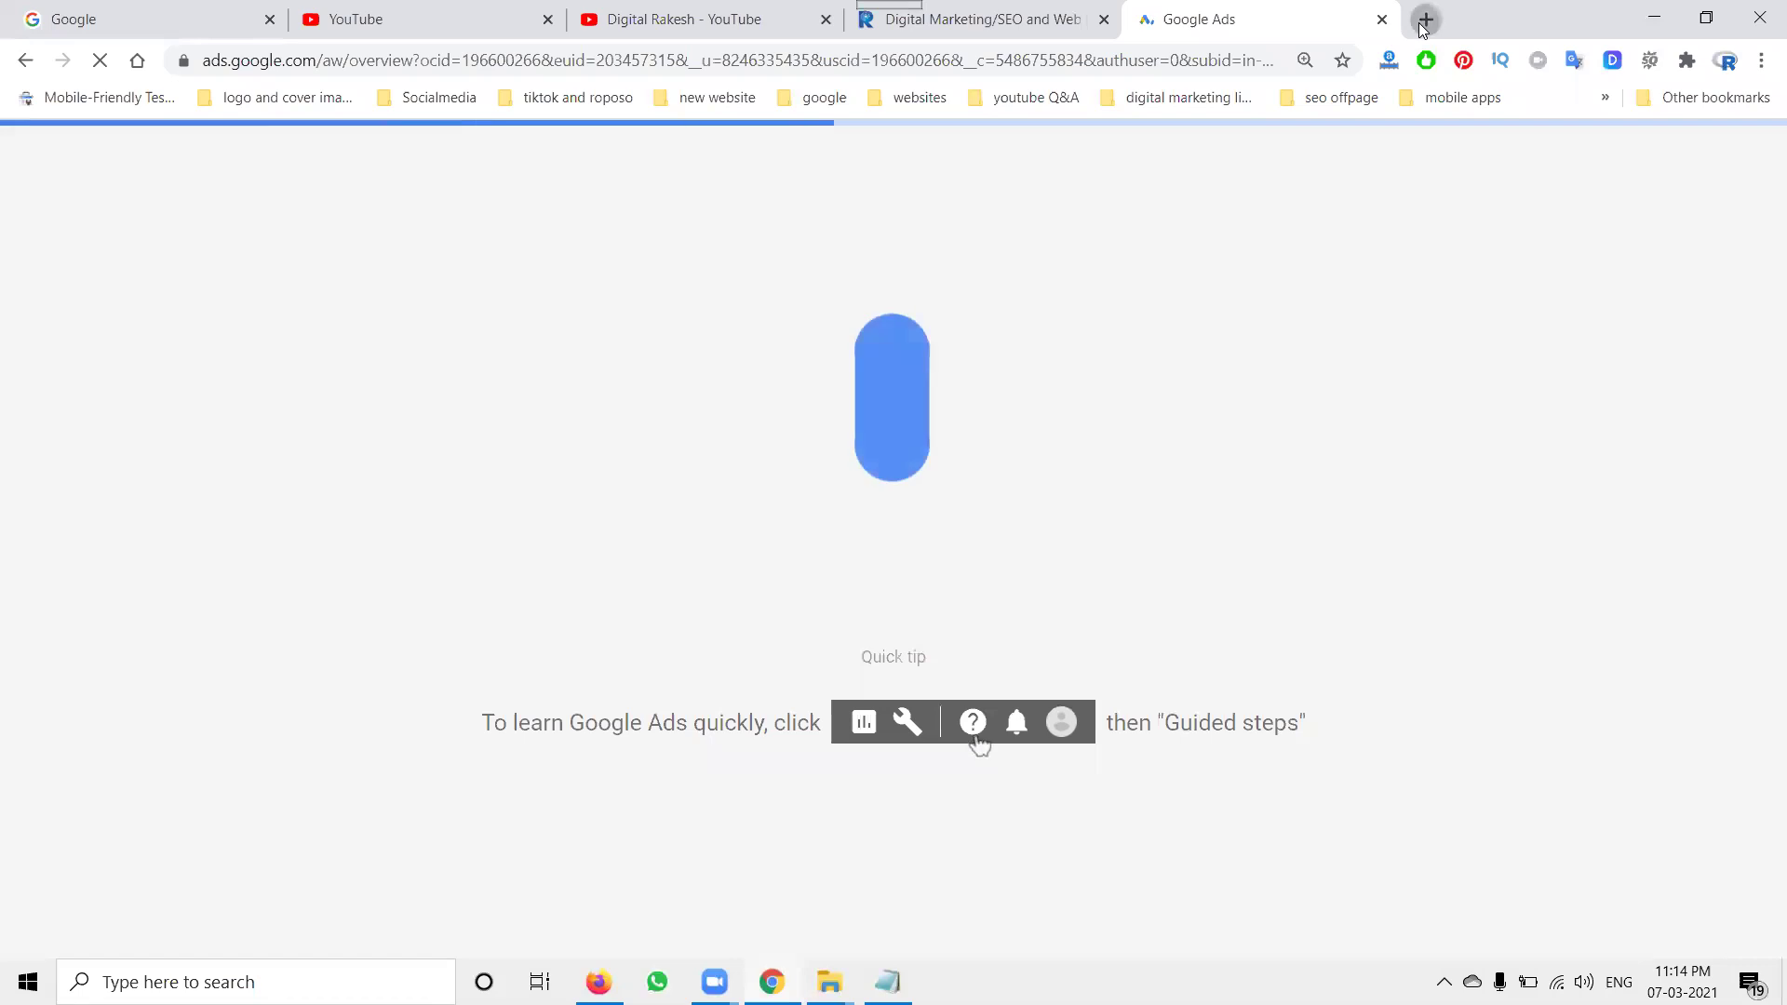
Load southreelnews.com in a new tab, then return to the Google Ads tab.
left_click(1426, 18)
type("southreelnews.com")
key("Return")
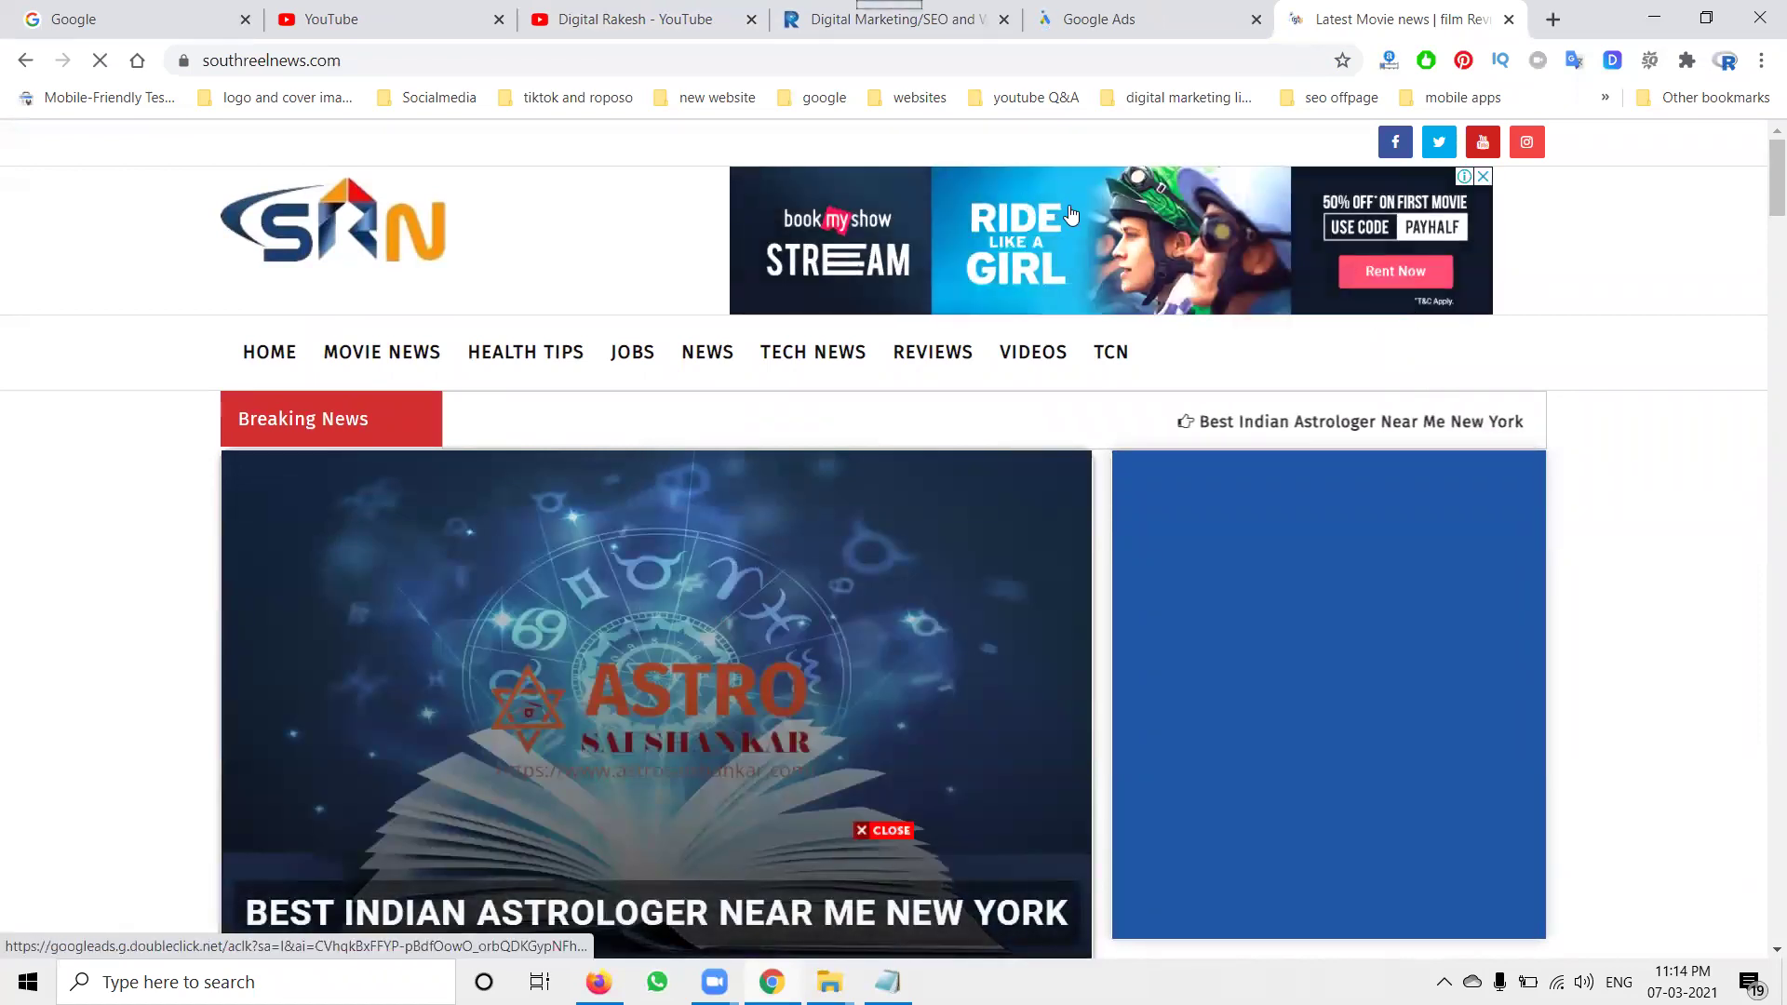
left_click(1182, 20)
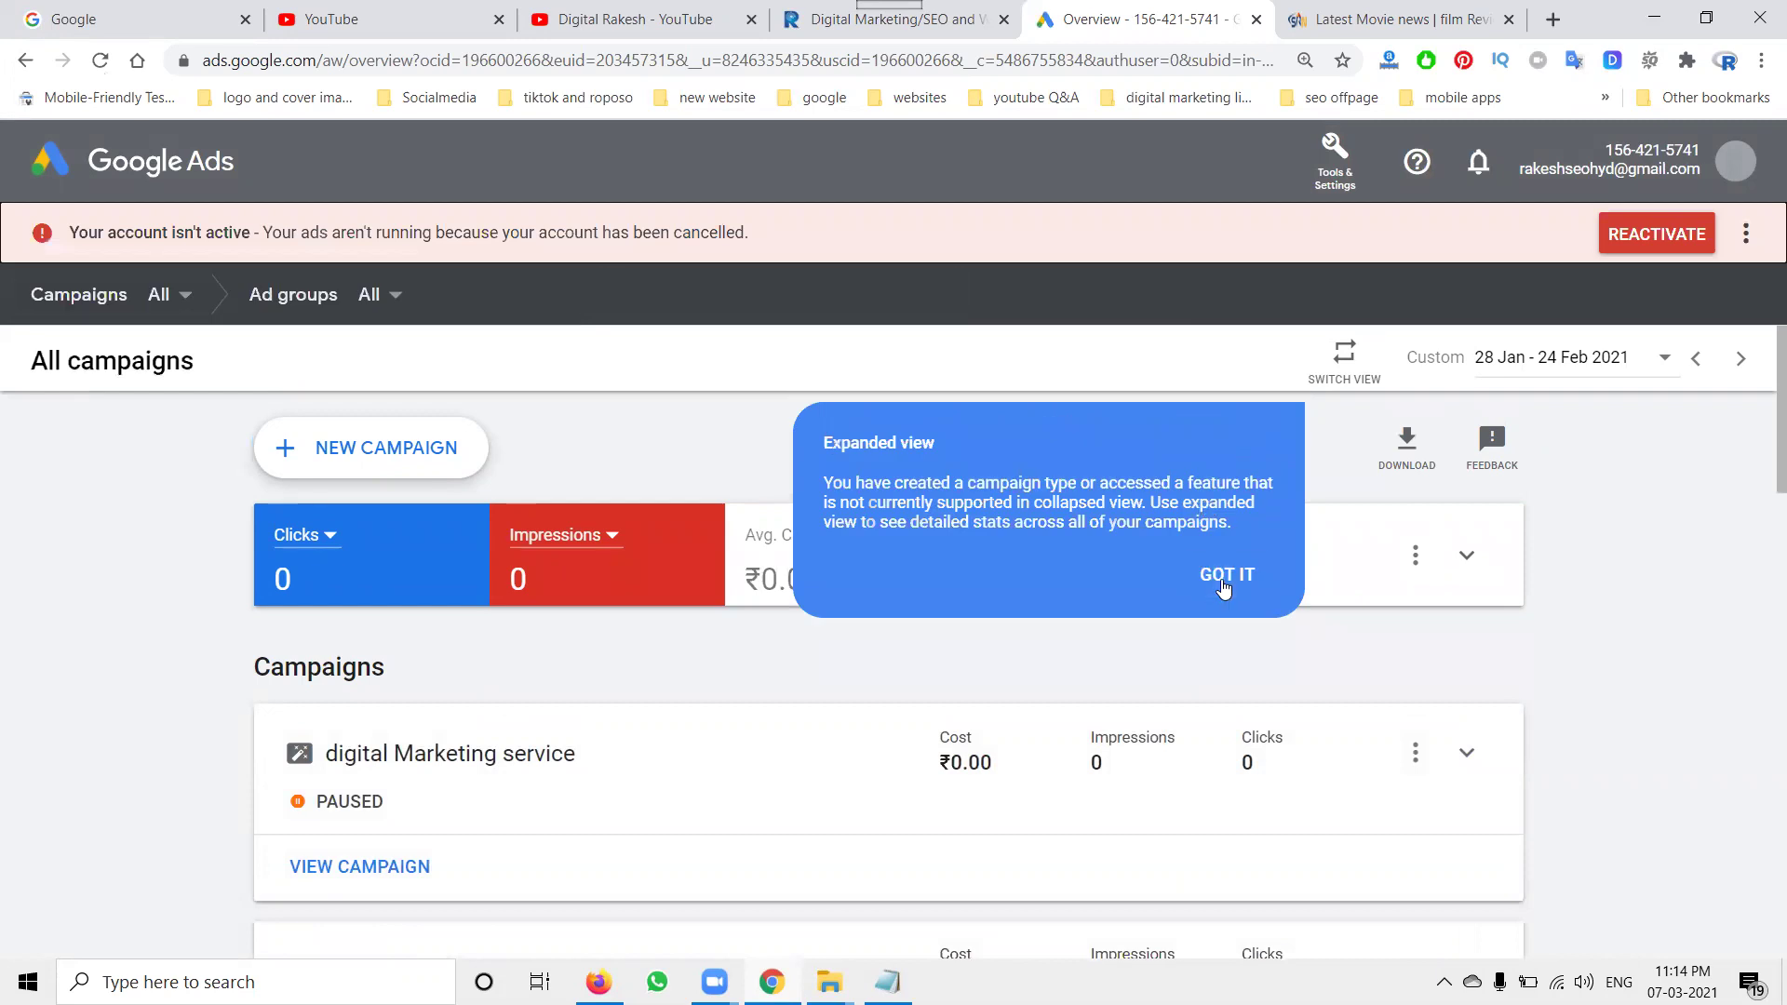
Dismiss the collapsed-view notice, close the movie news tab, and return to Google Ads after checking YouTube.
left_click(1224, 586)
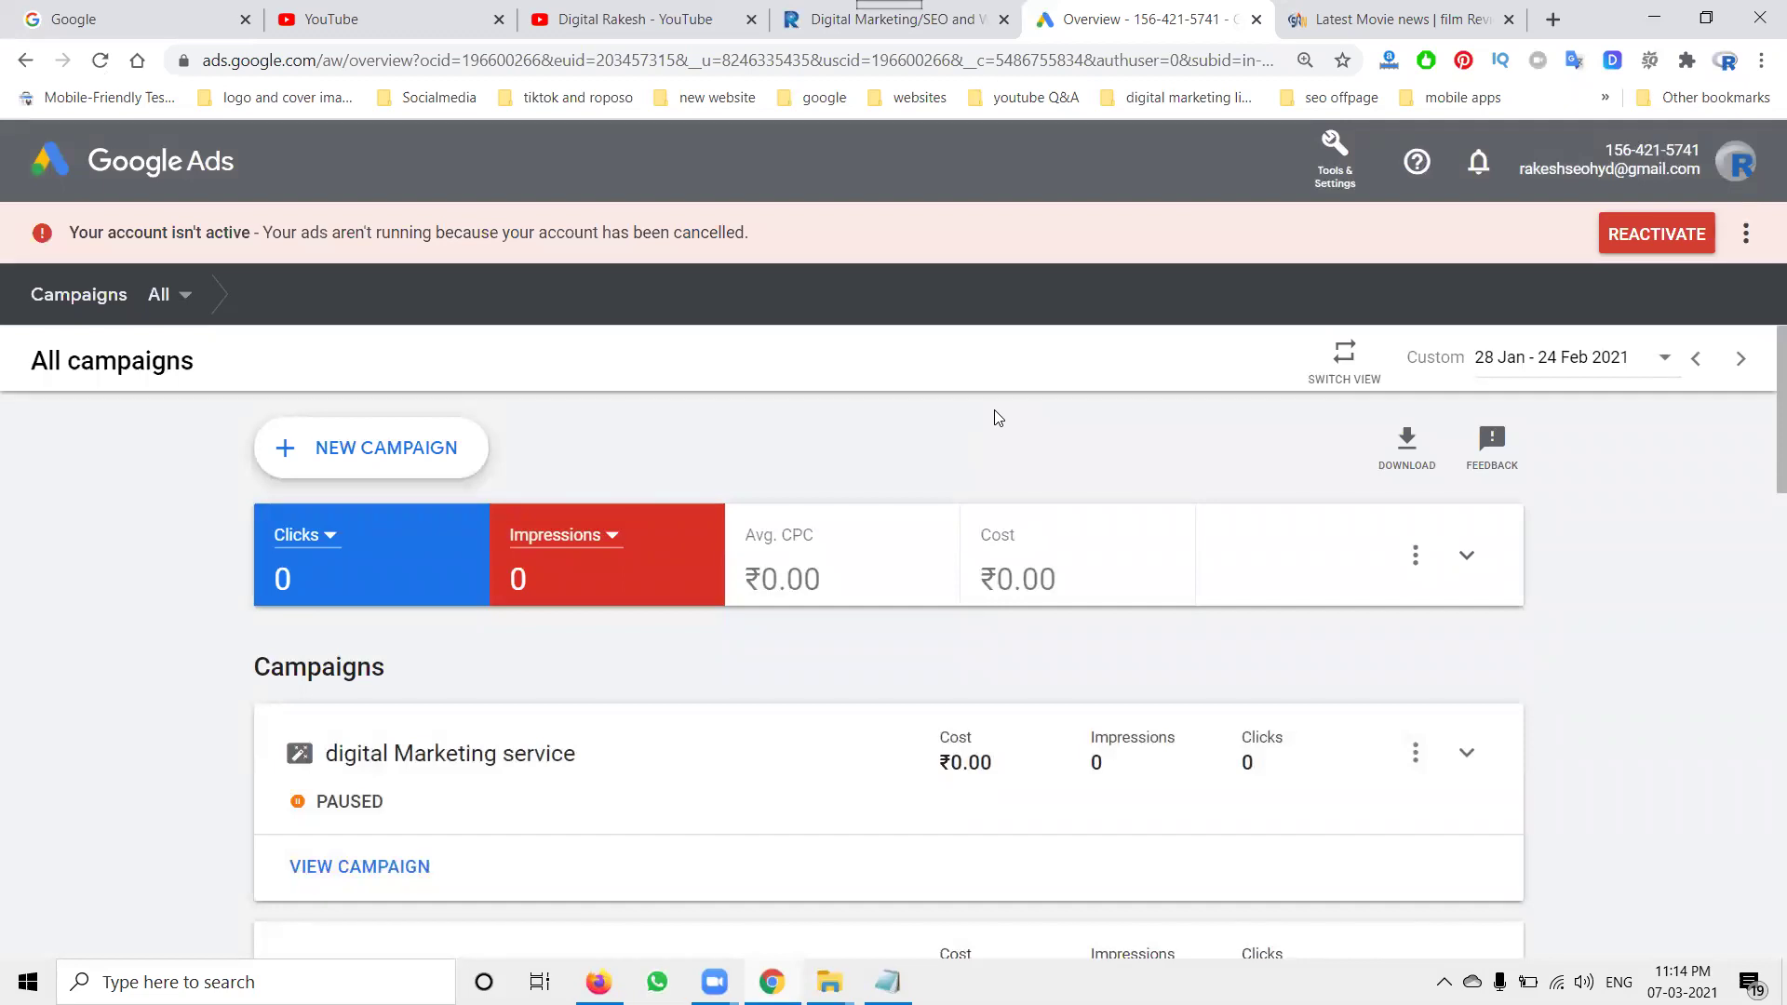
left_click(1509, 18)
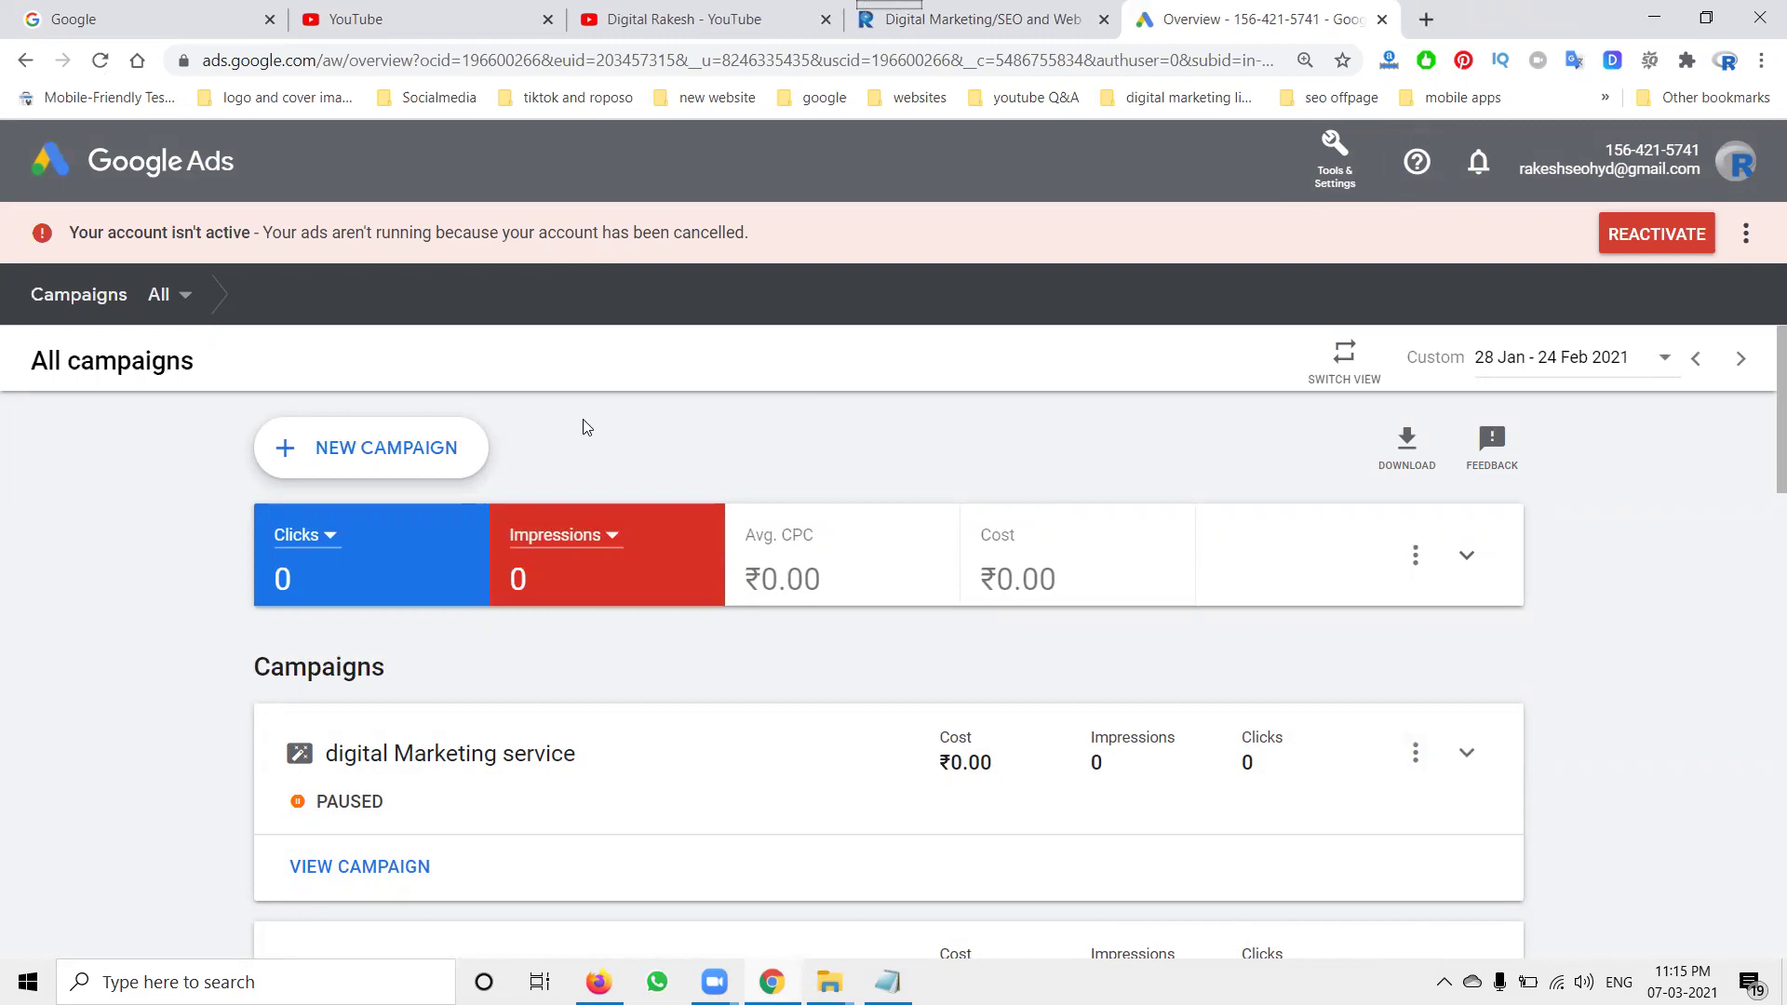
left_click(636, 12)
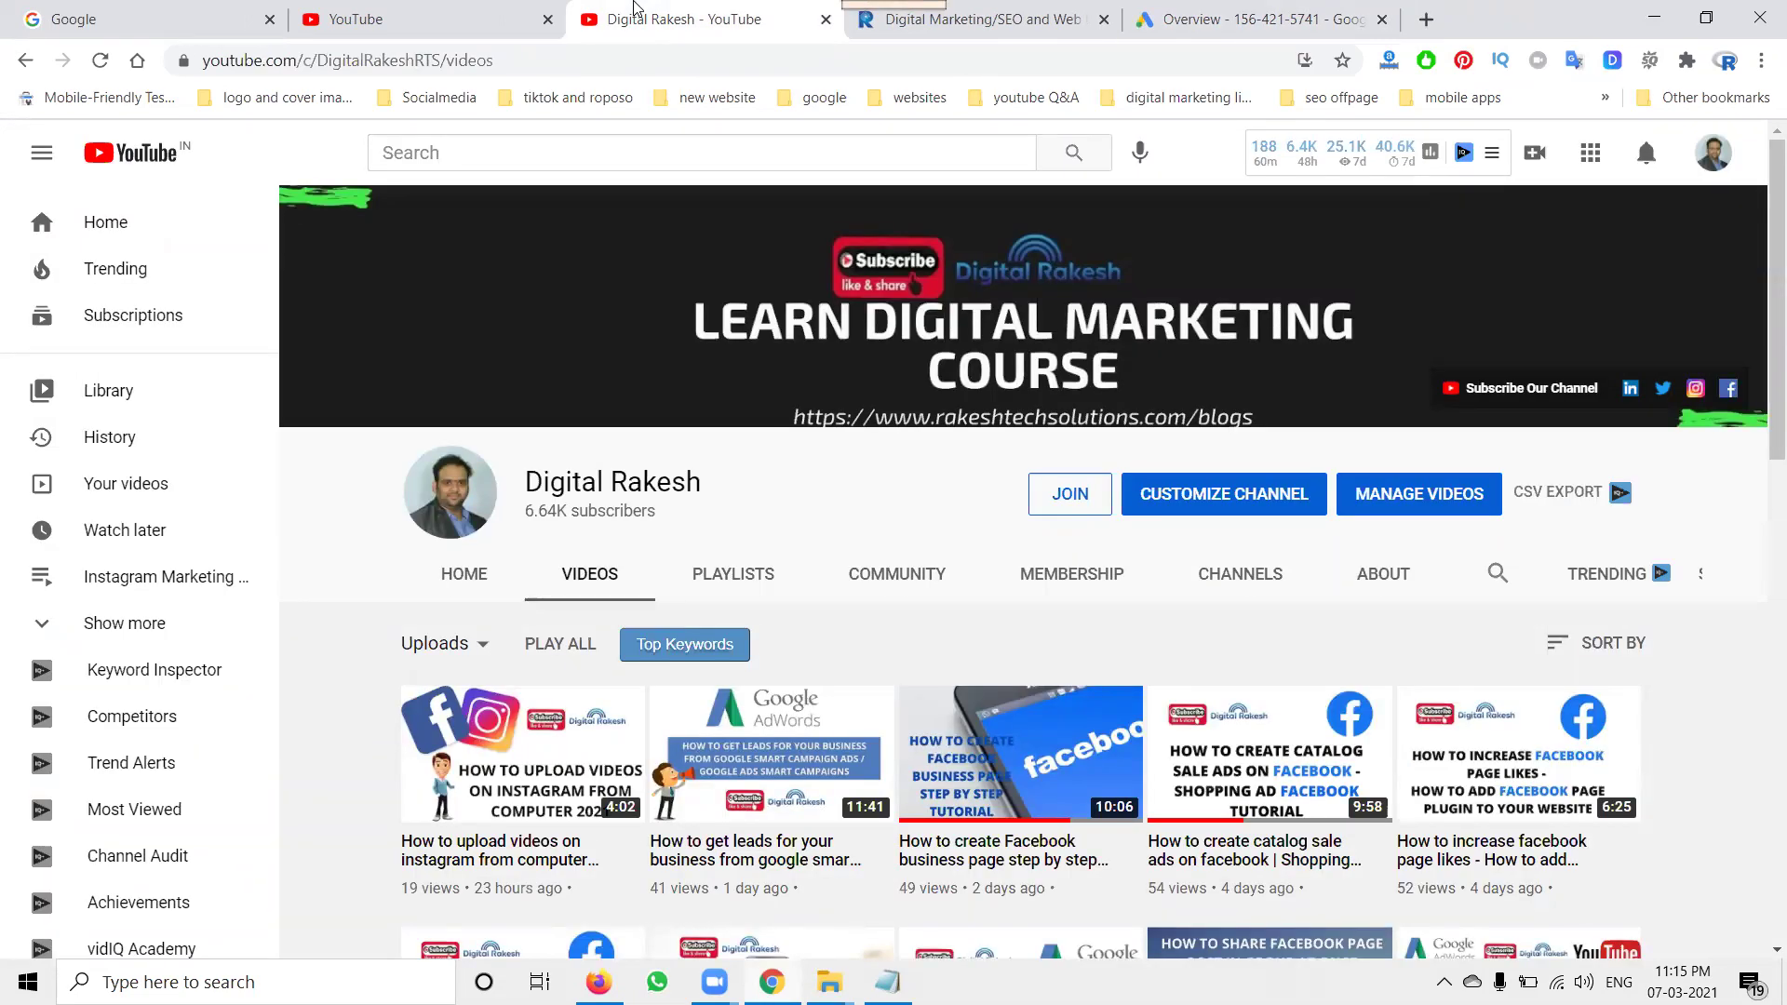
left_click(1225, 13)
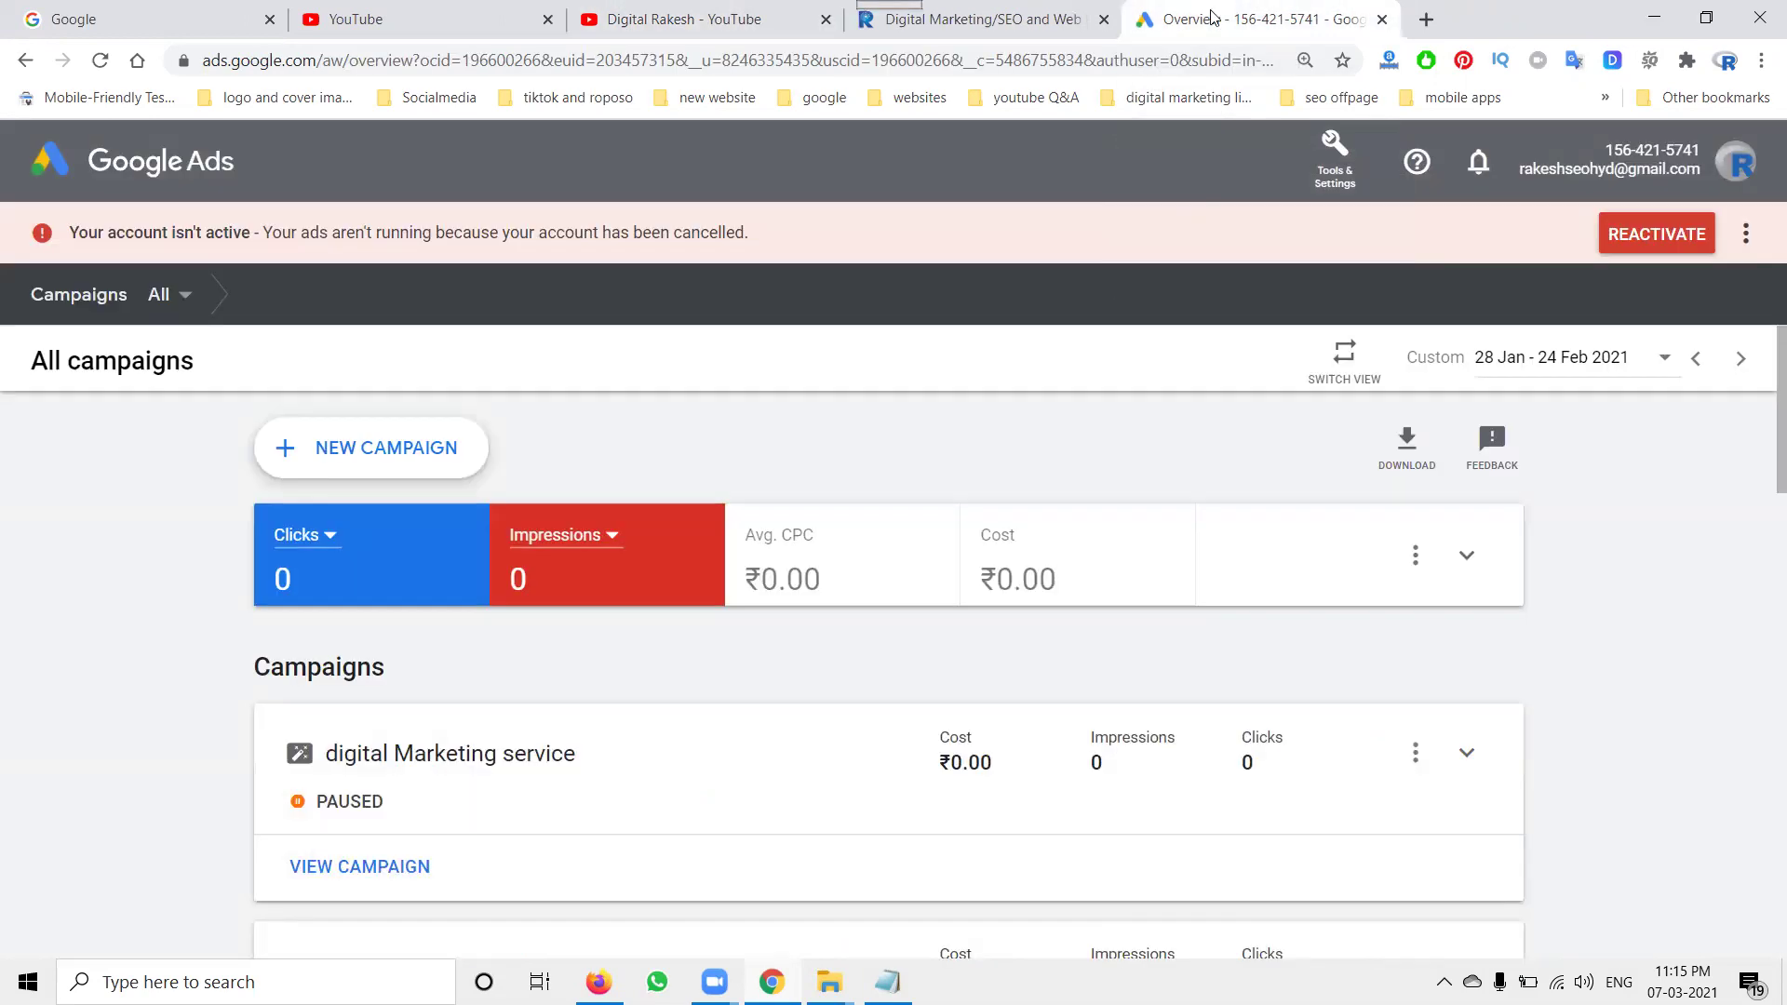
Start a new campaign with the Leads goal and Display type, reviewing the subtype options.
left_click(424, 463)
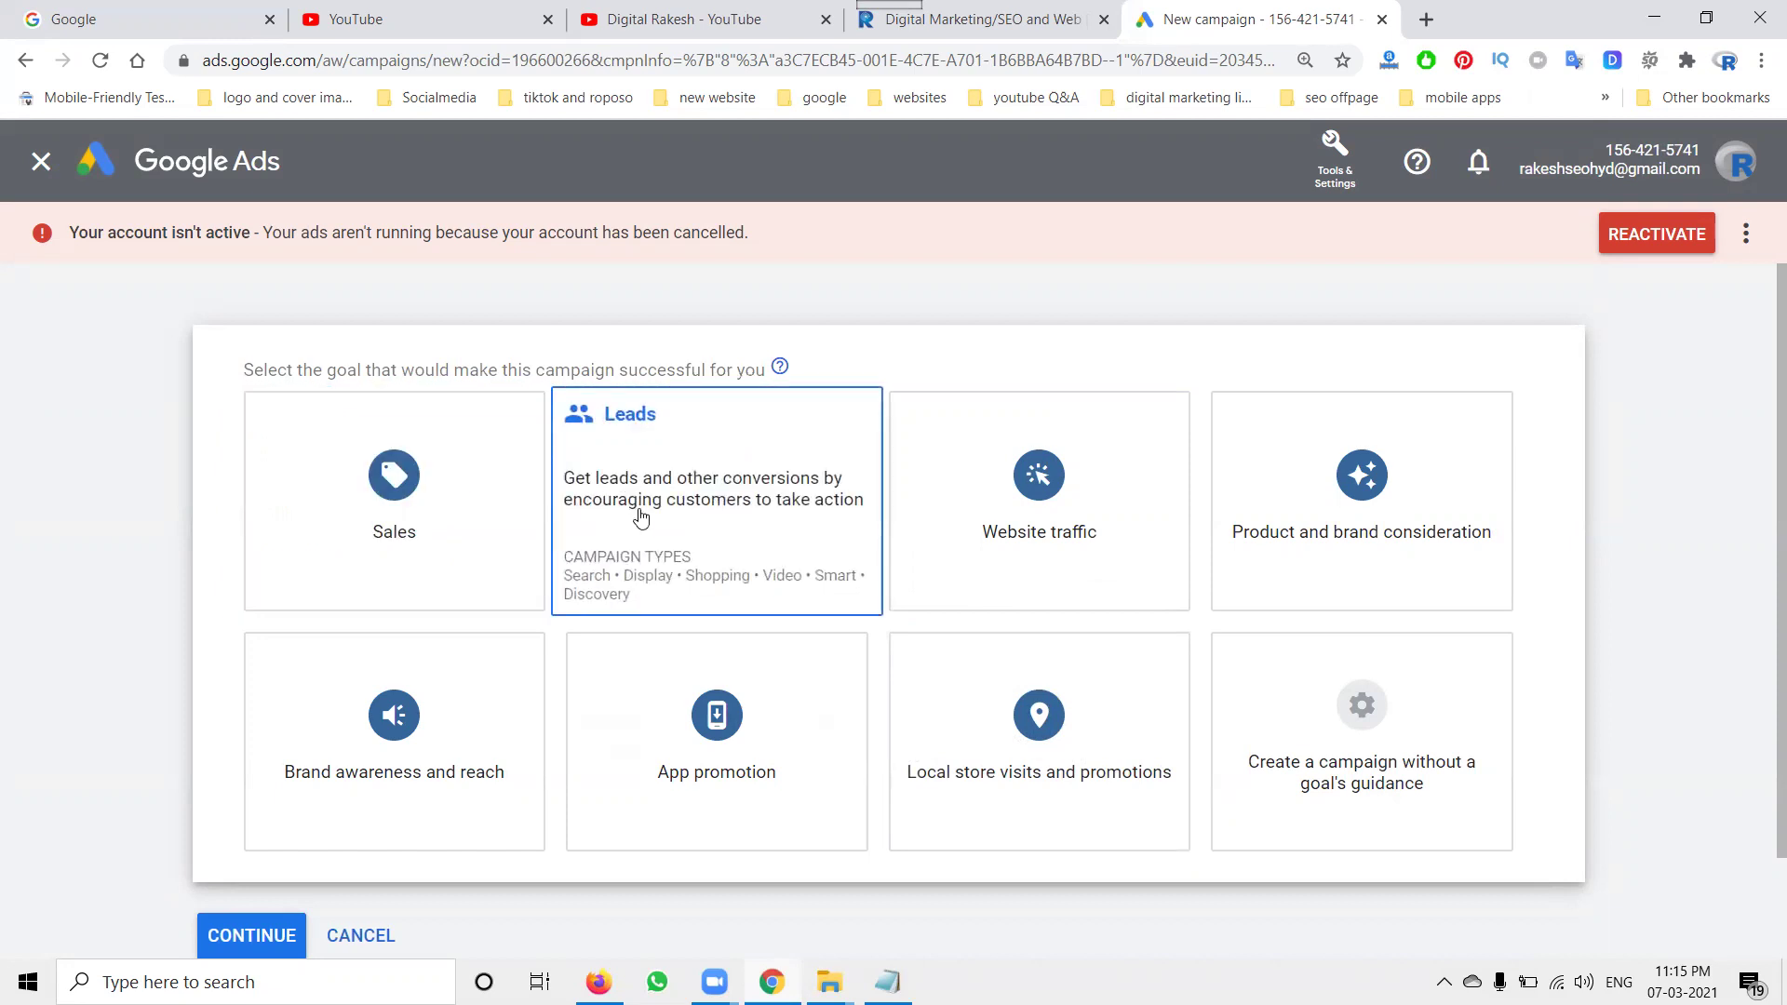
left_click(640, 517)
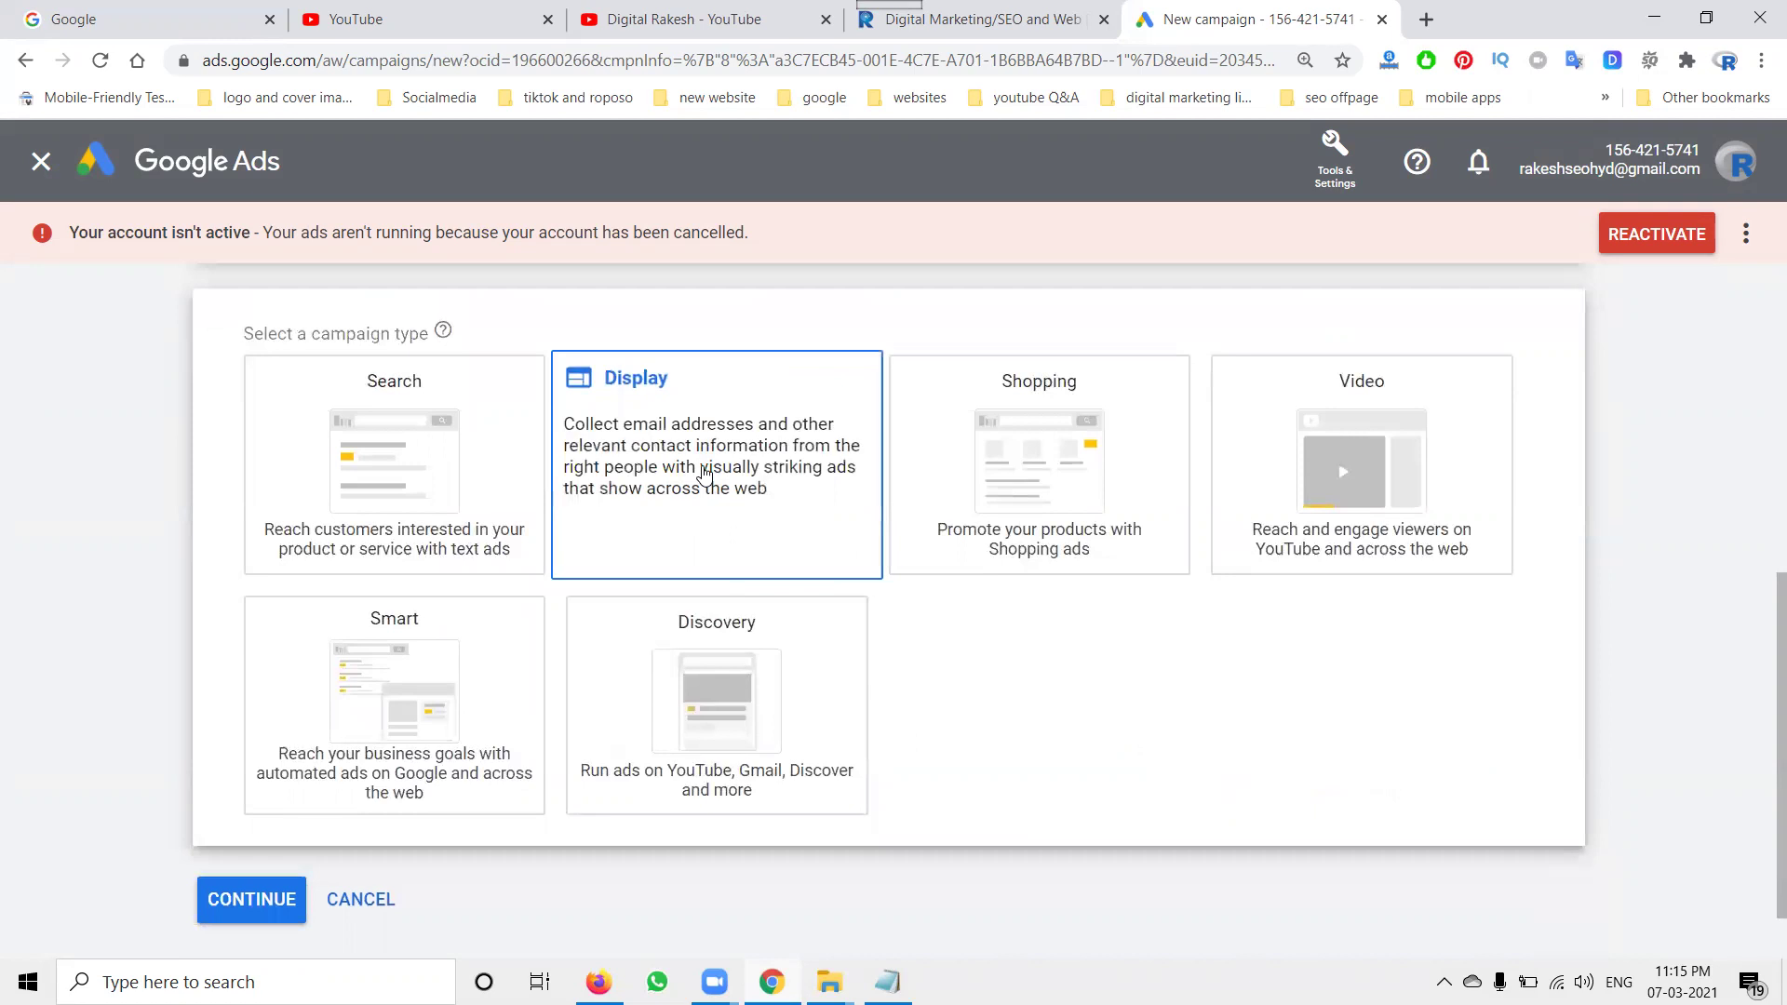
left_click(705, 474)
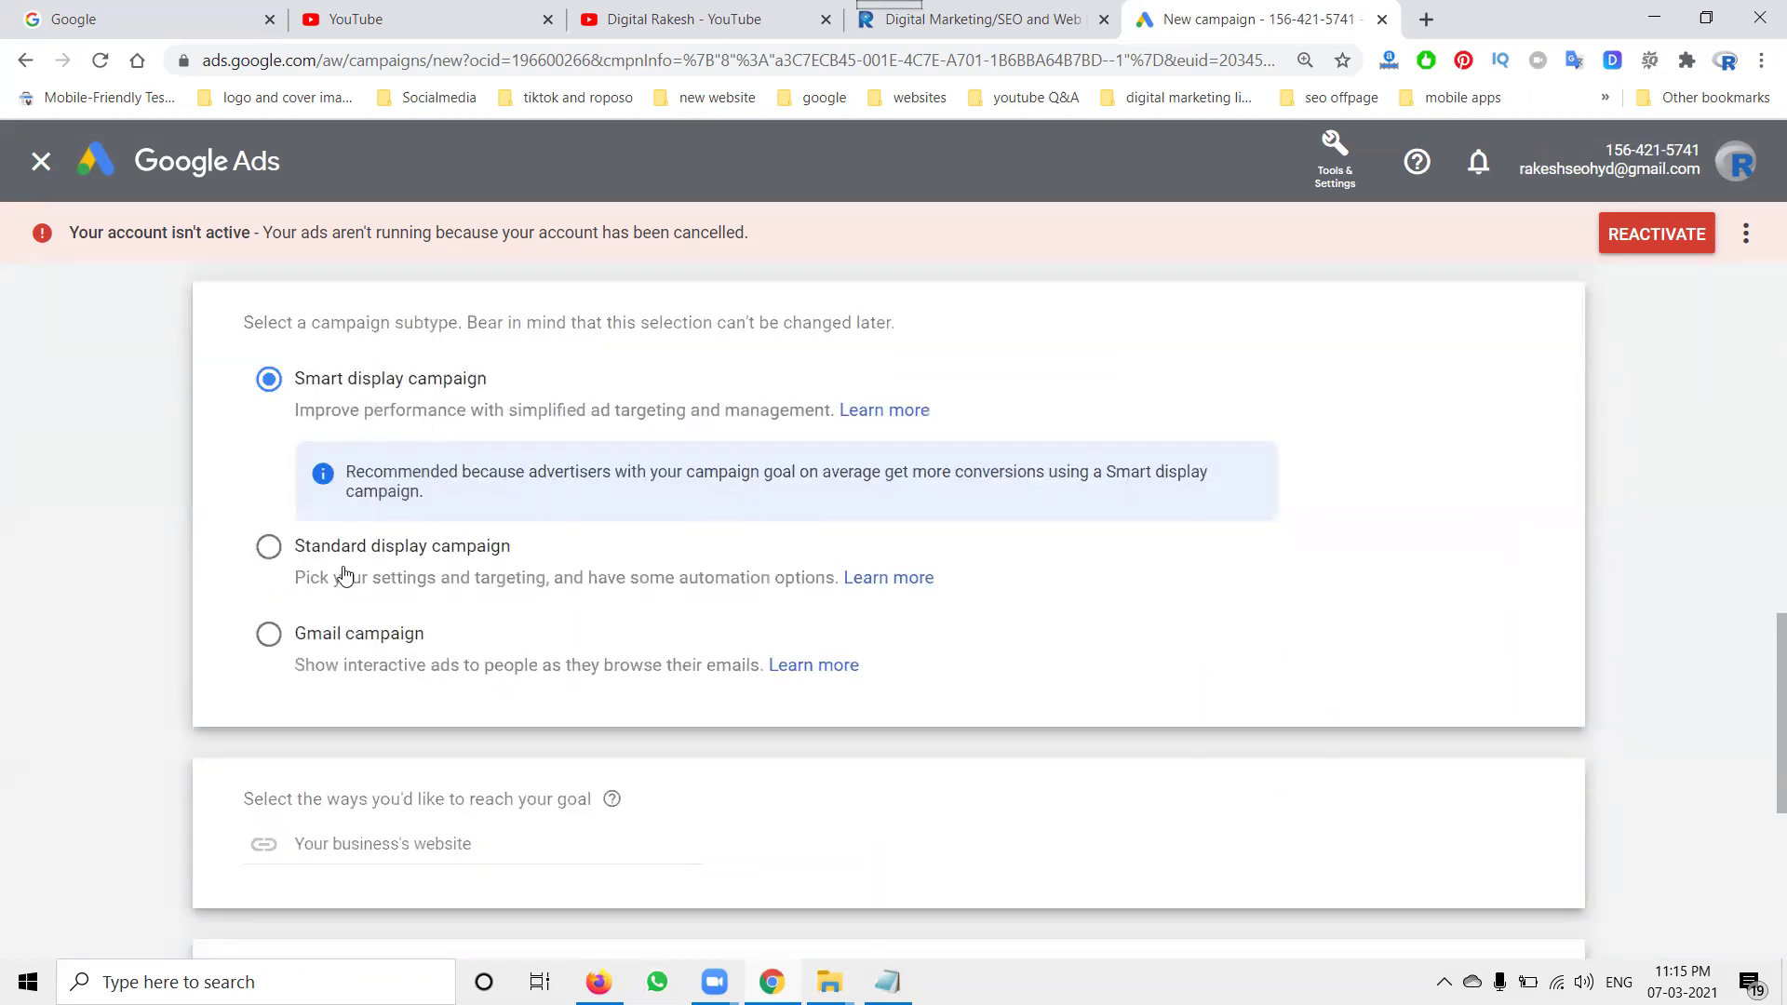
scroll(909, 582, "up", 6)
scroll(909, 582, "up", 6)
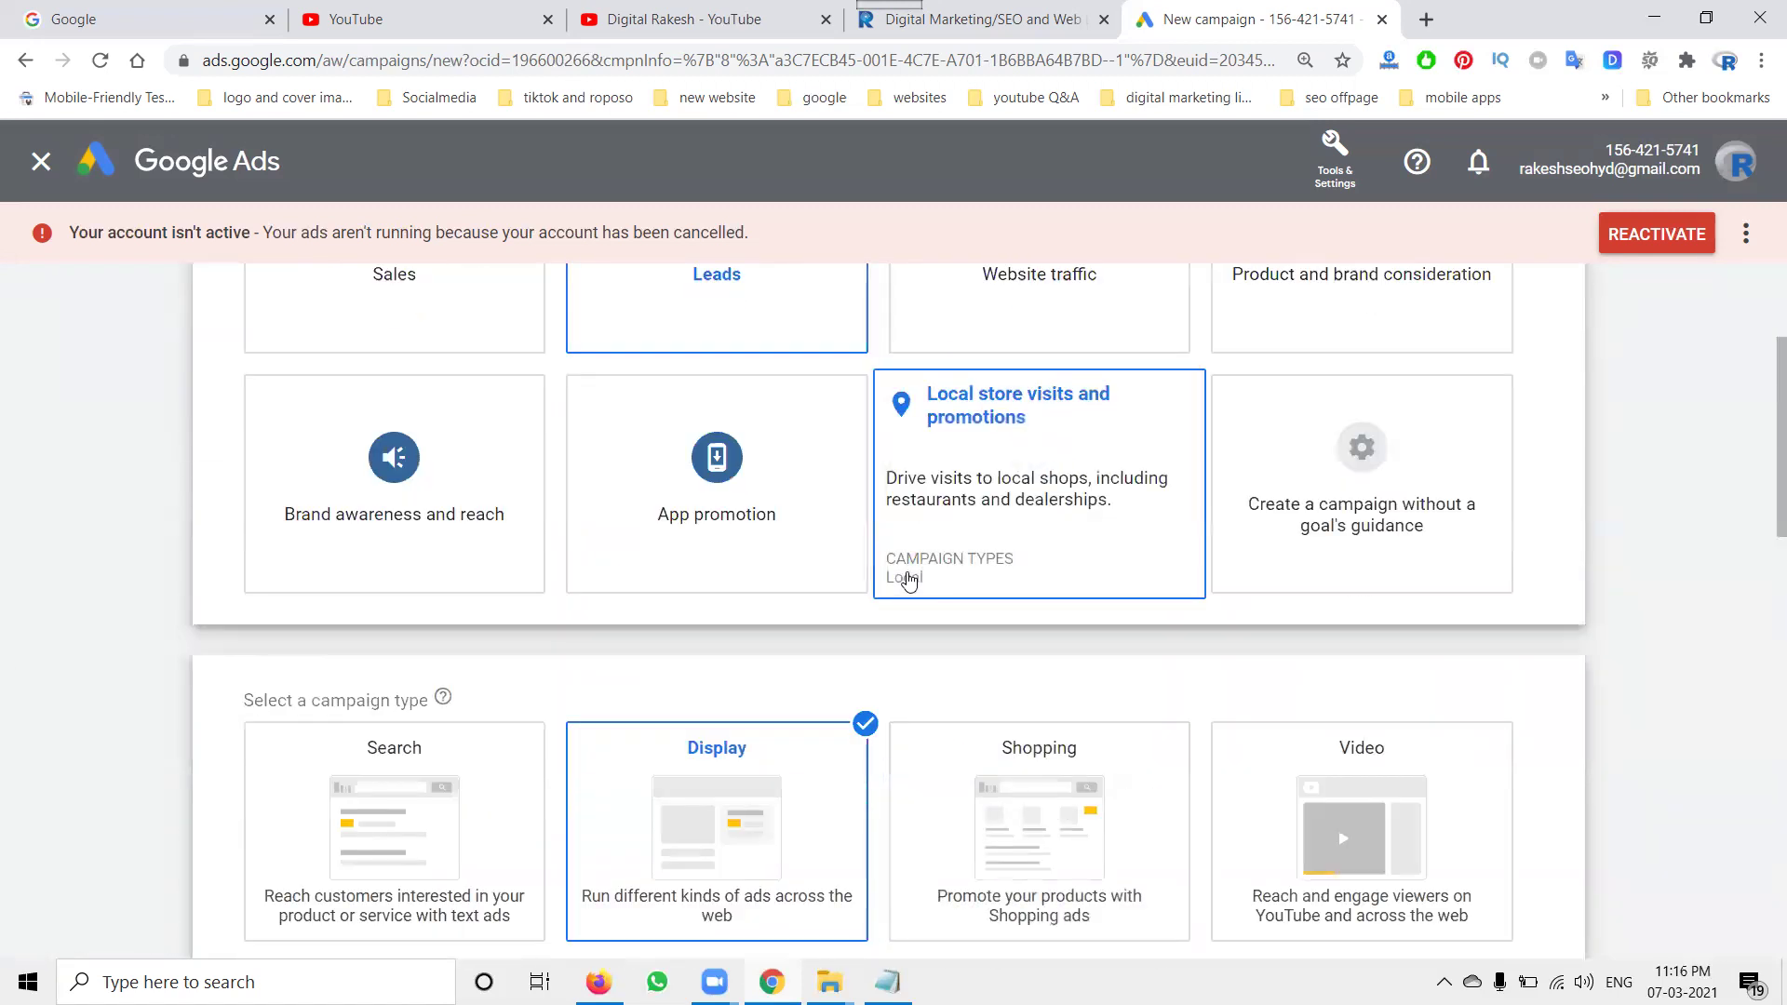
scroll(985, 537, "down", 10)
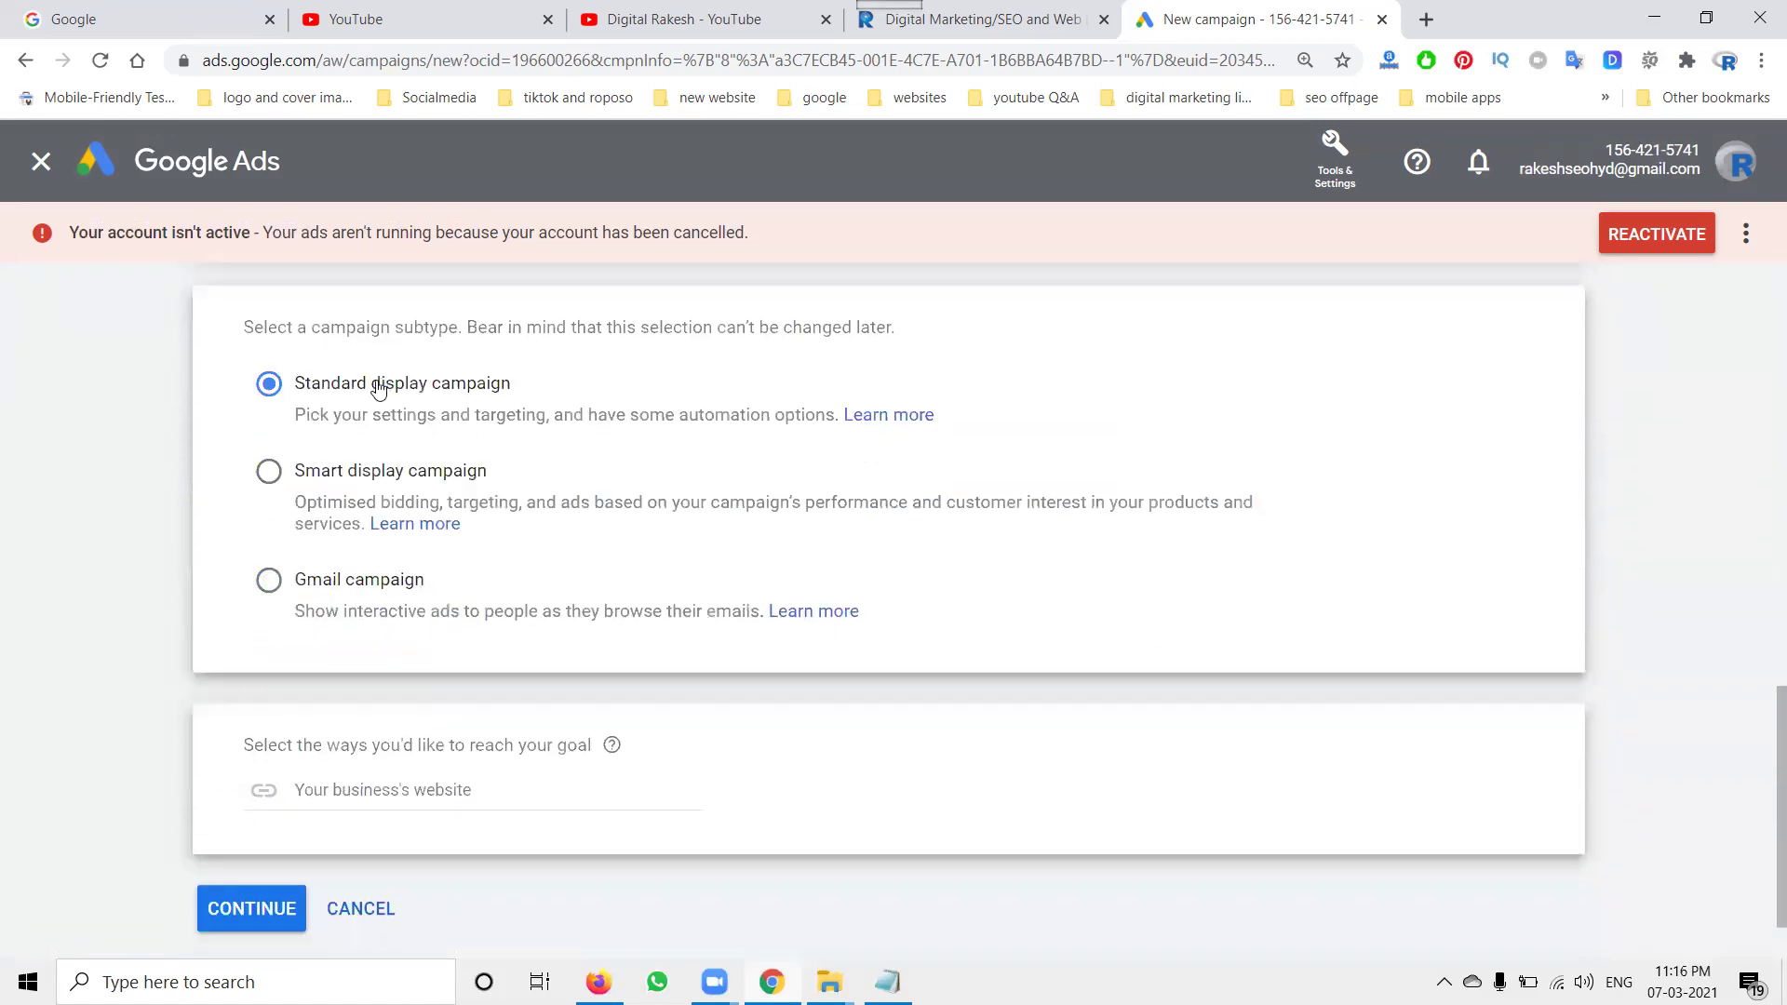
scroll(484, 606, "up", 10)
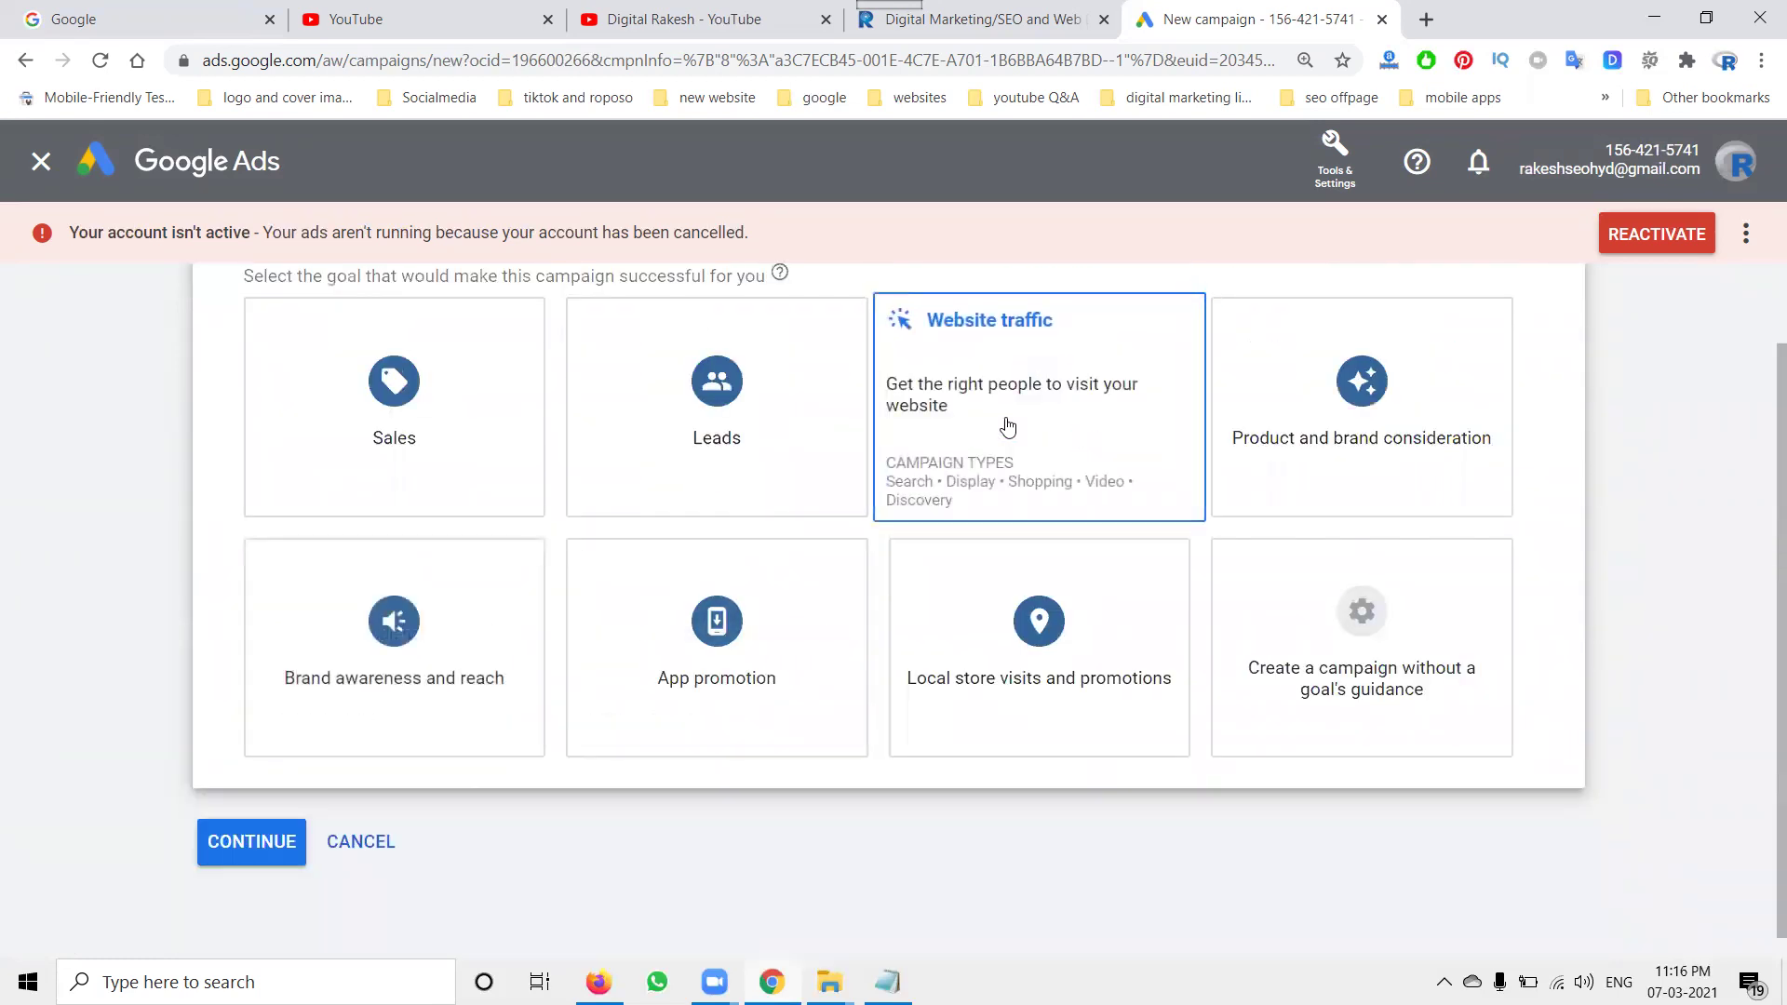
Create the campaign without goal guidance, choosing Display with the Smart display campaign subtype.
left_click(1445, 667)
left_click(740, 470)
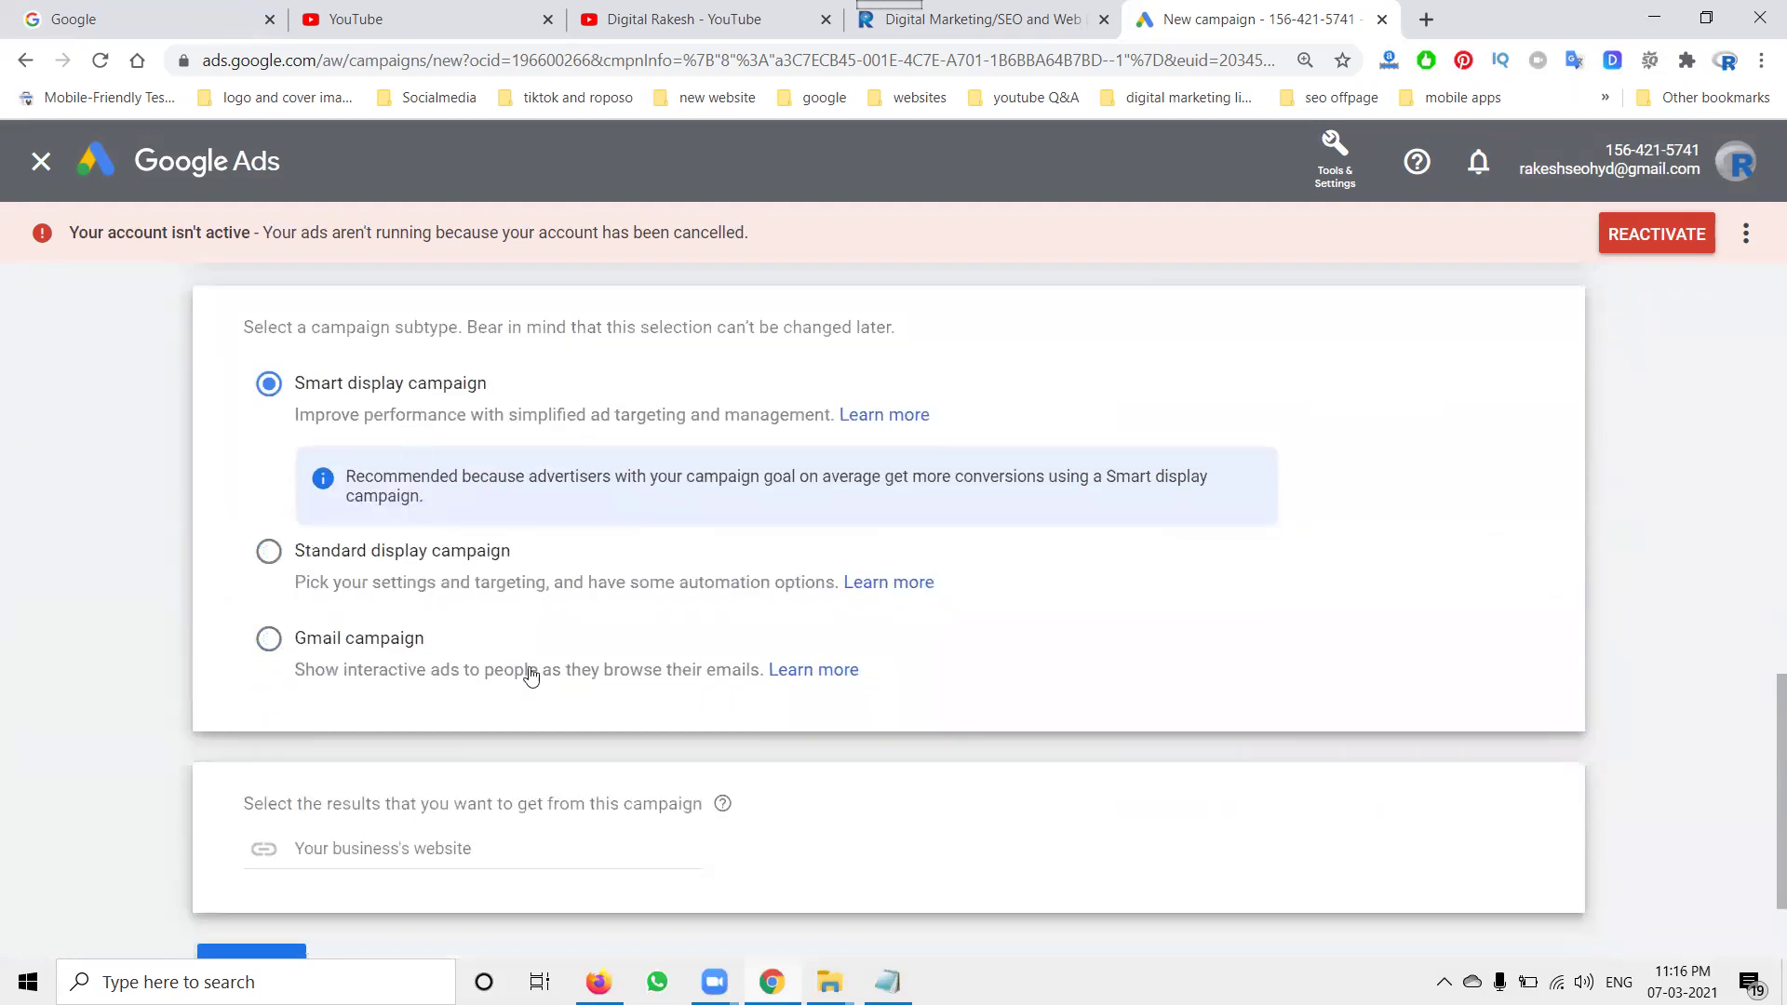
scroll(554, 674, "up", 10)
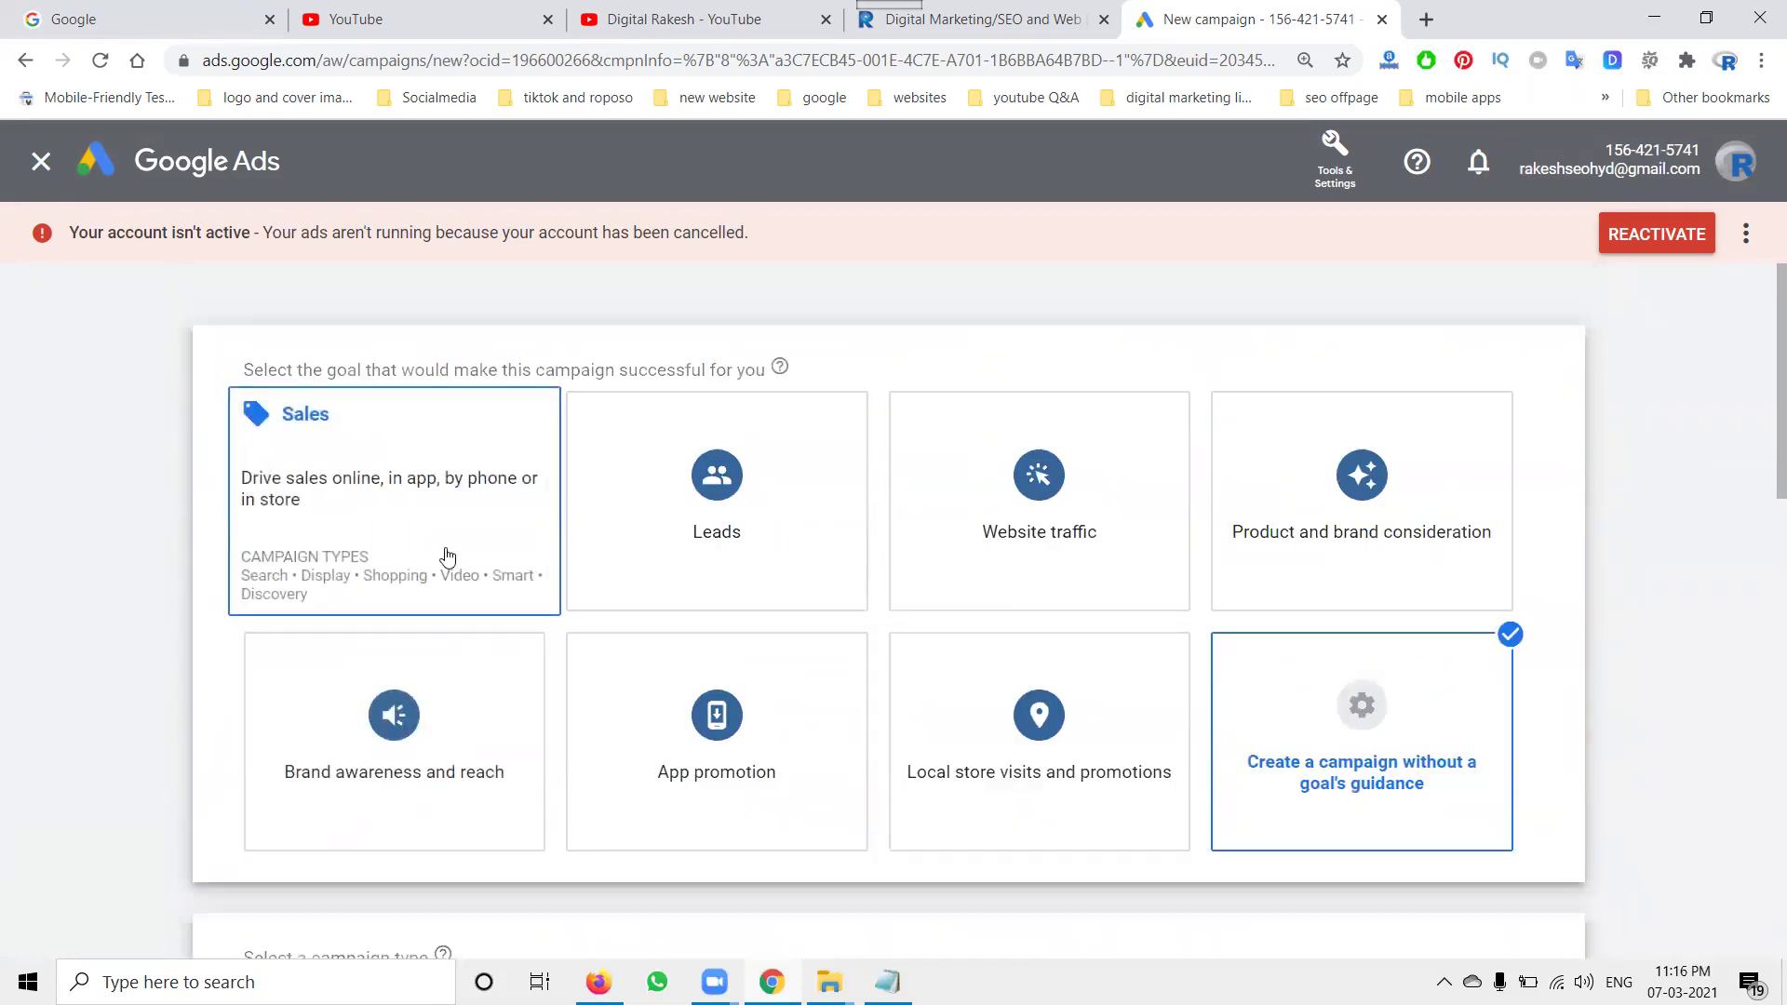
scroll(447, 558, "down", 6)
left_click(749, 506)
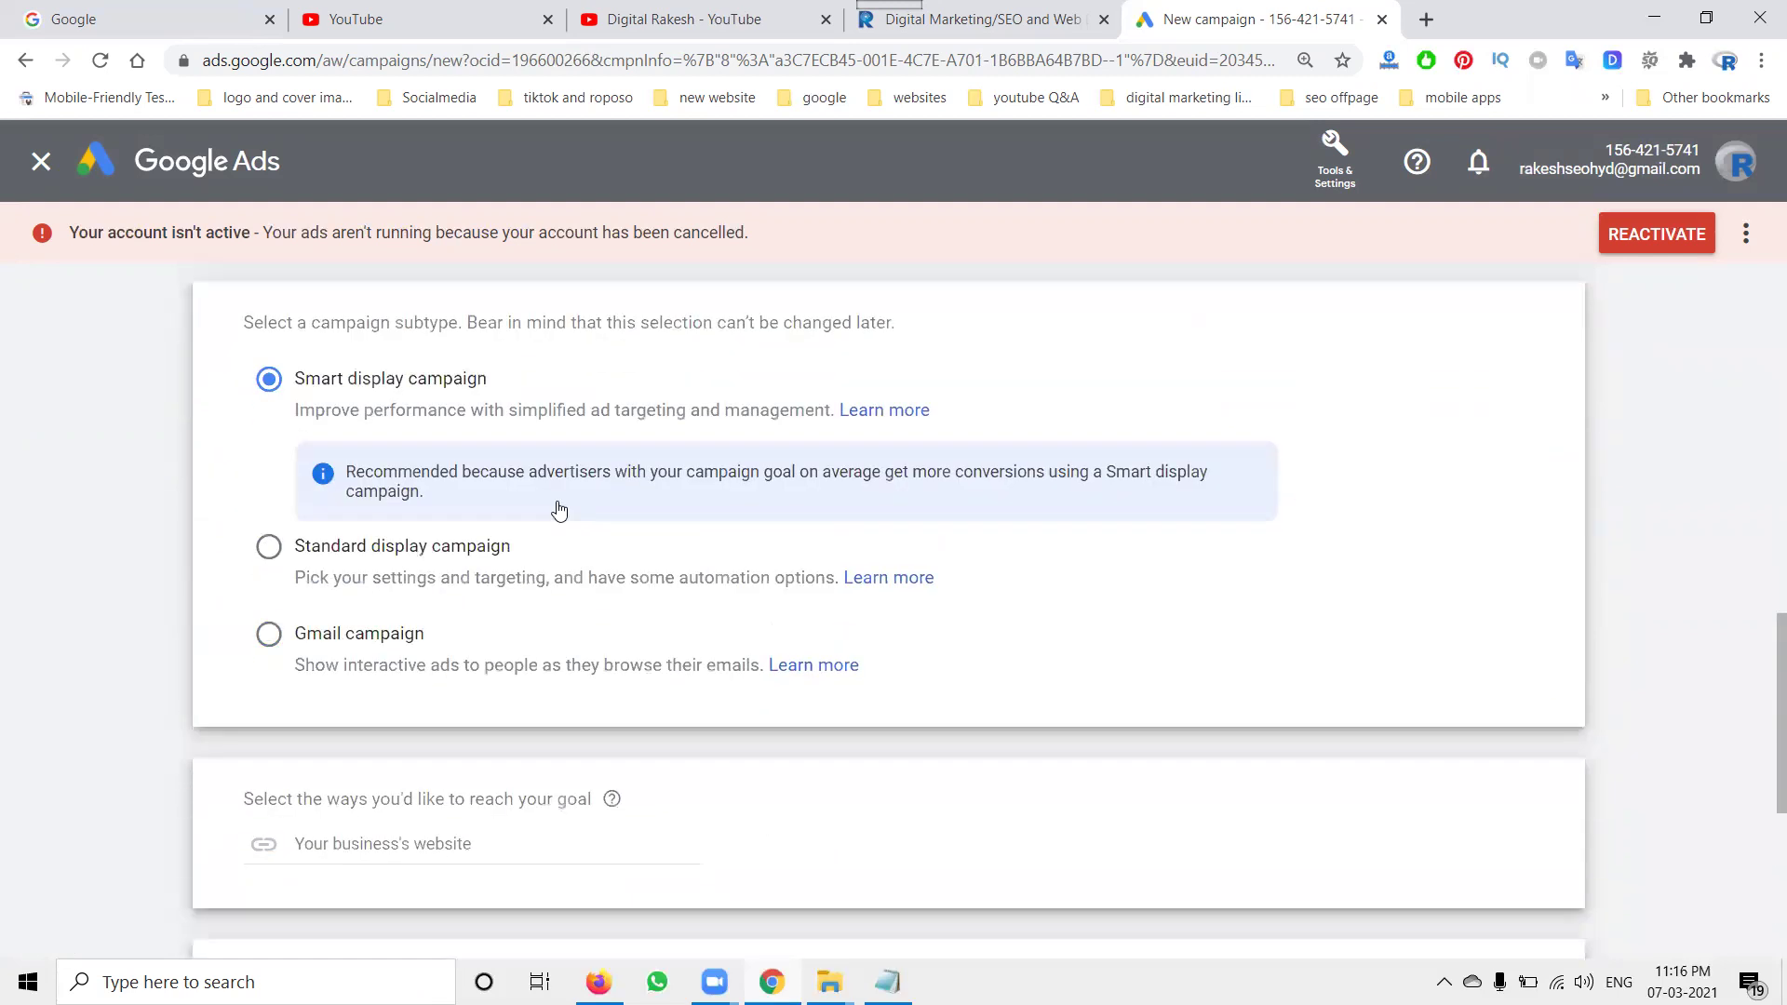
scroll(448, 662, "up", 5)
scroll(452, 659, "up", 3)
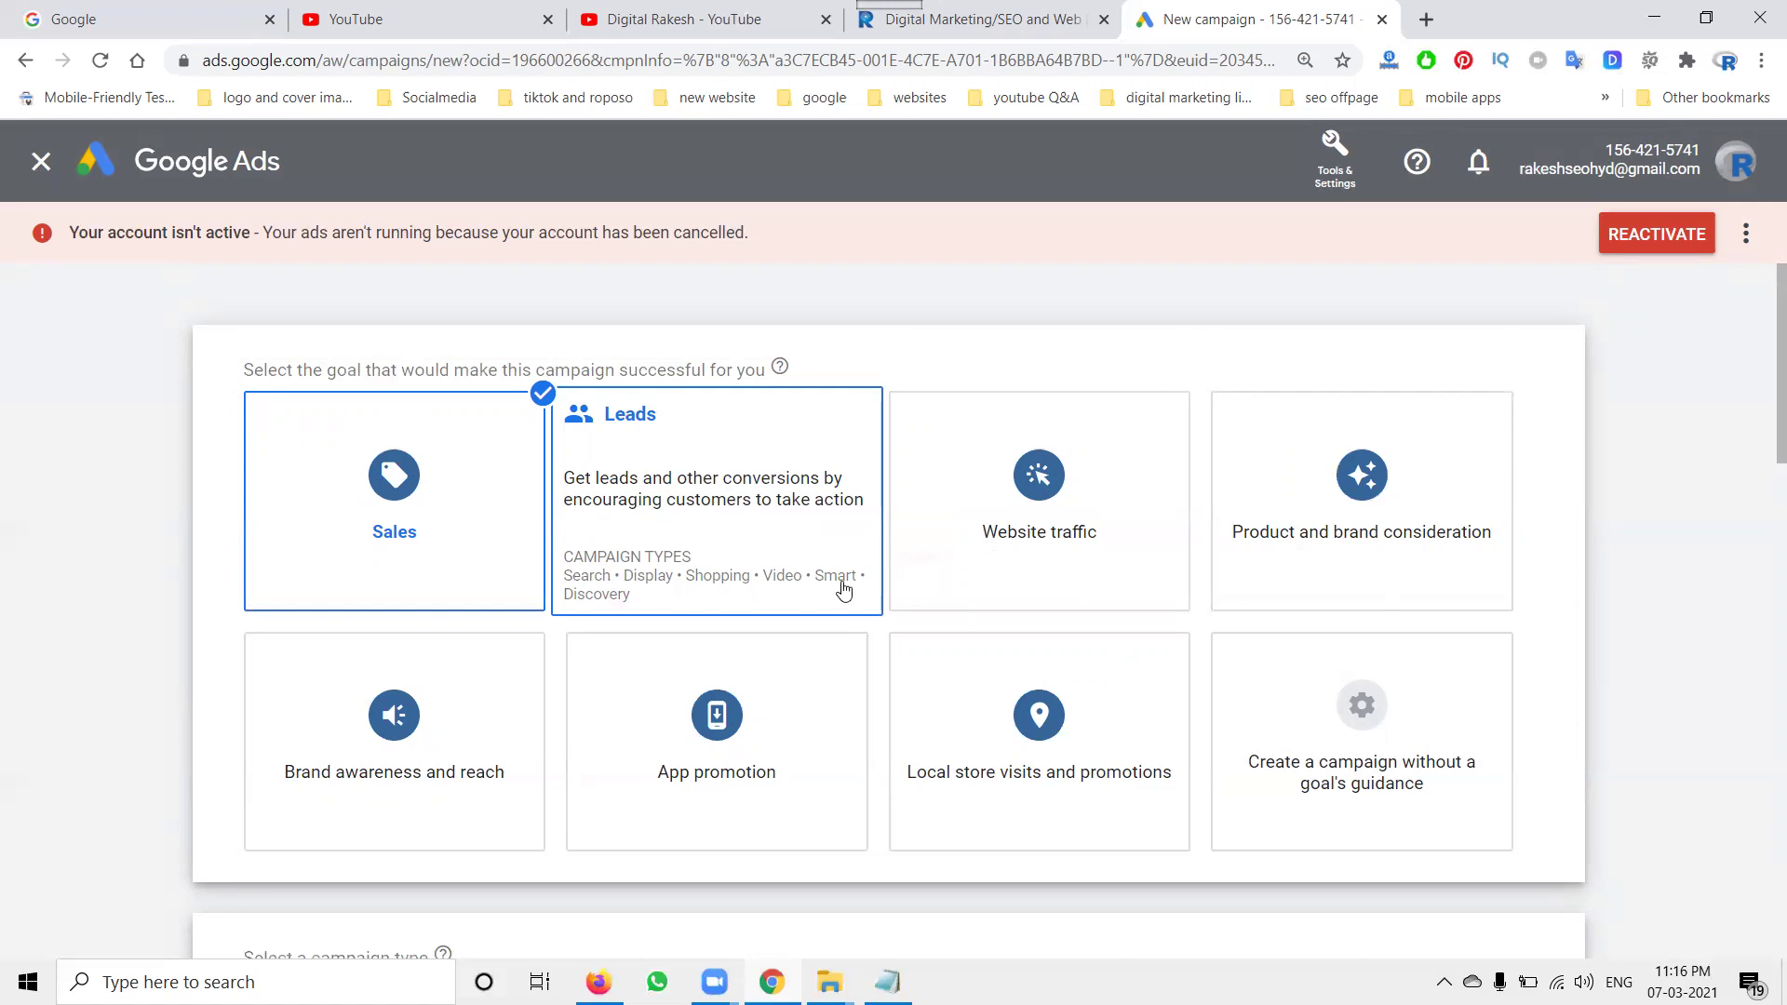
scroll(623, 596, "down", 7)
left_click(705, 439)
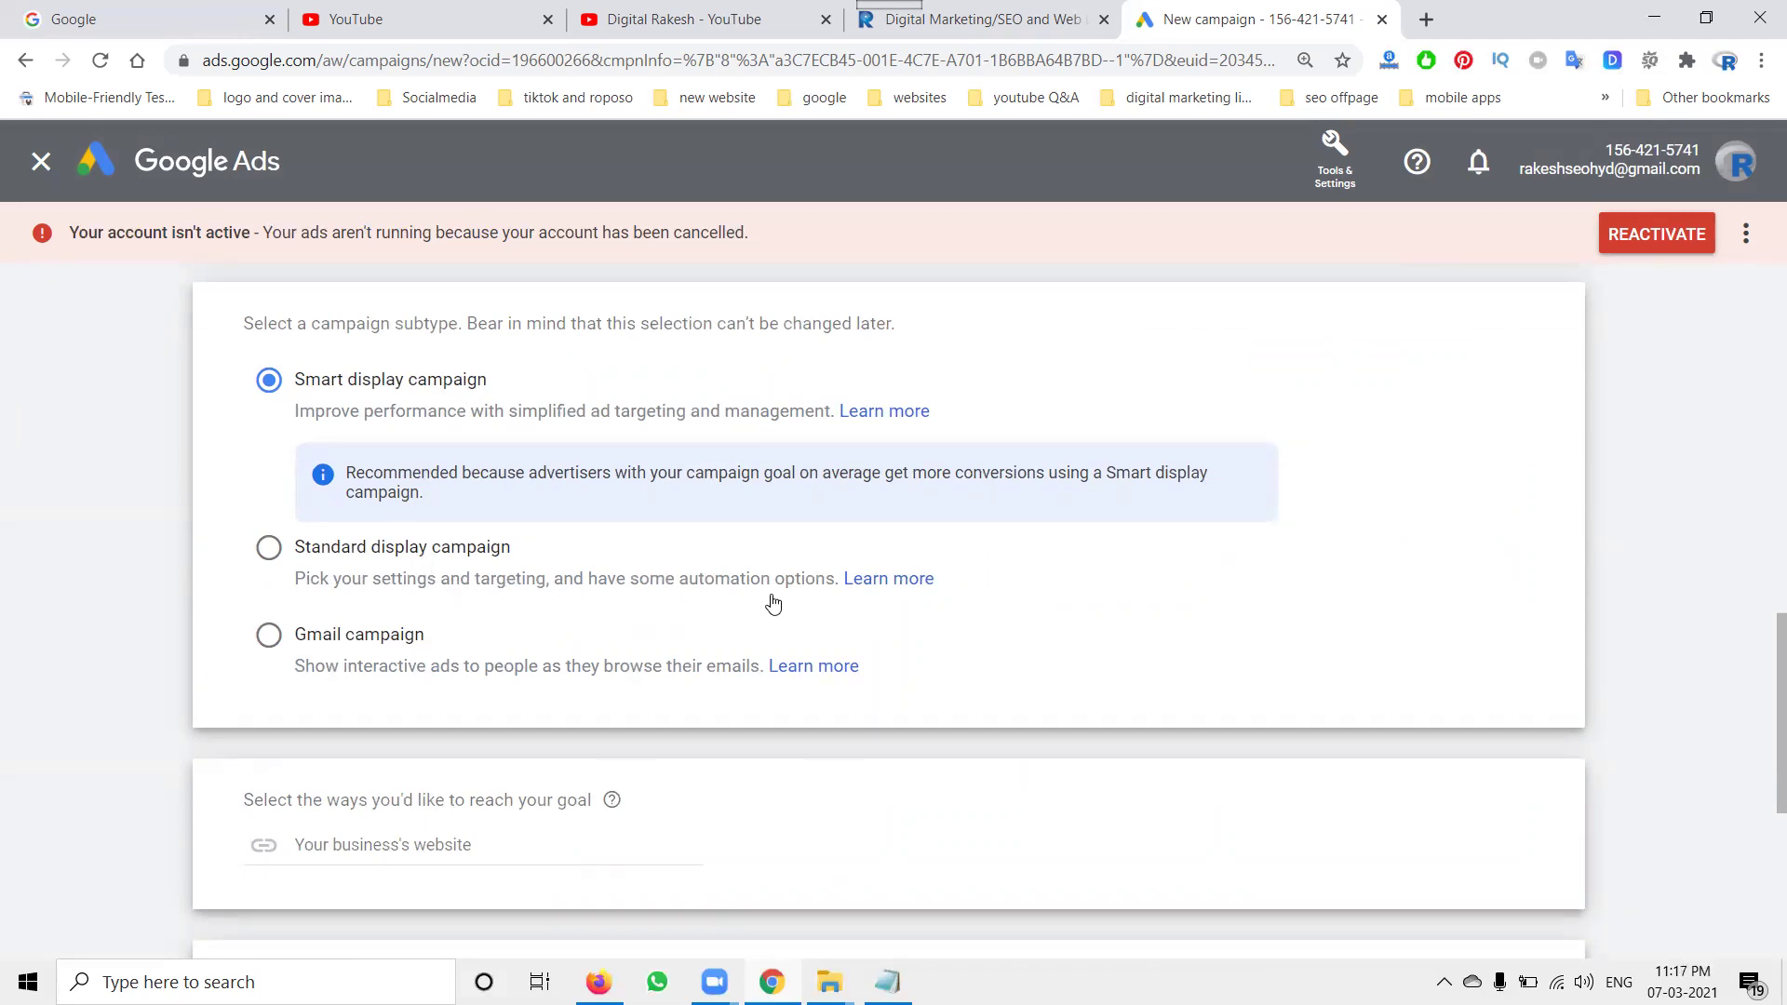
Open Gmail in a new background tab from the Google homepage and switch to it.
left_click(170, 15)
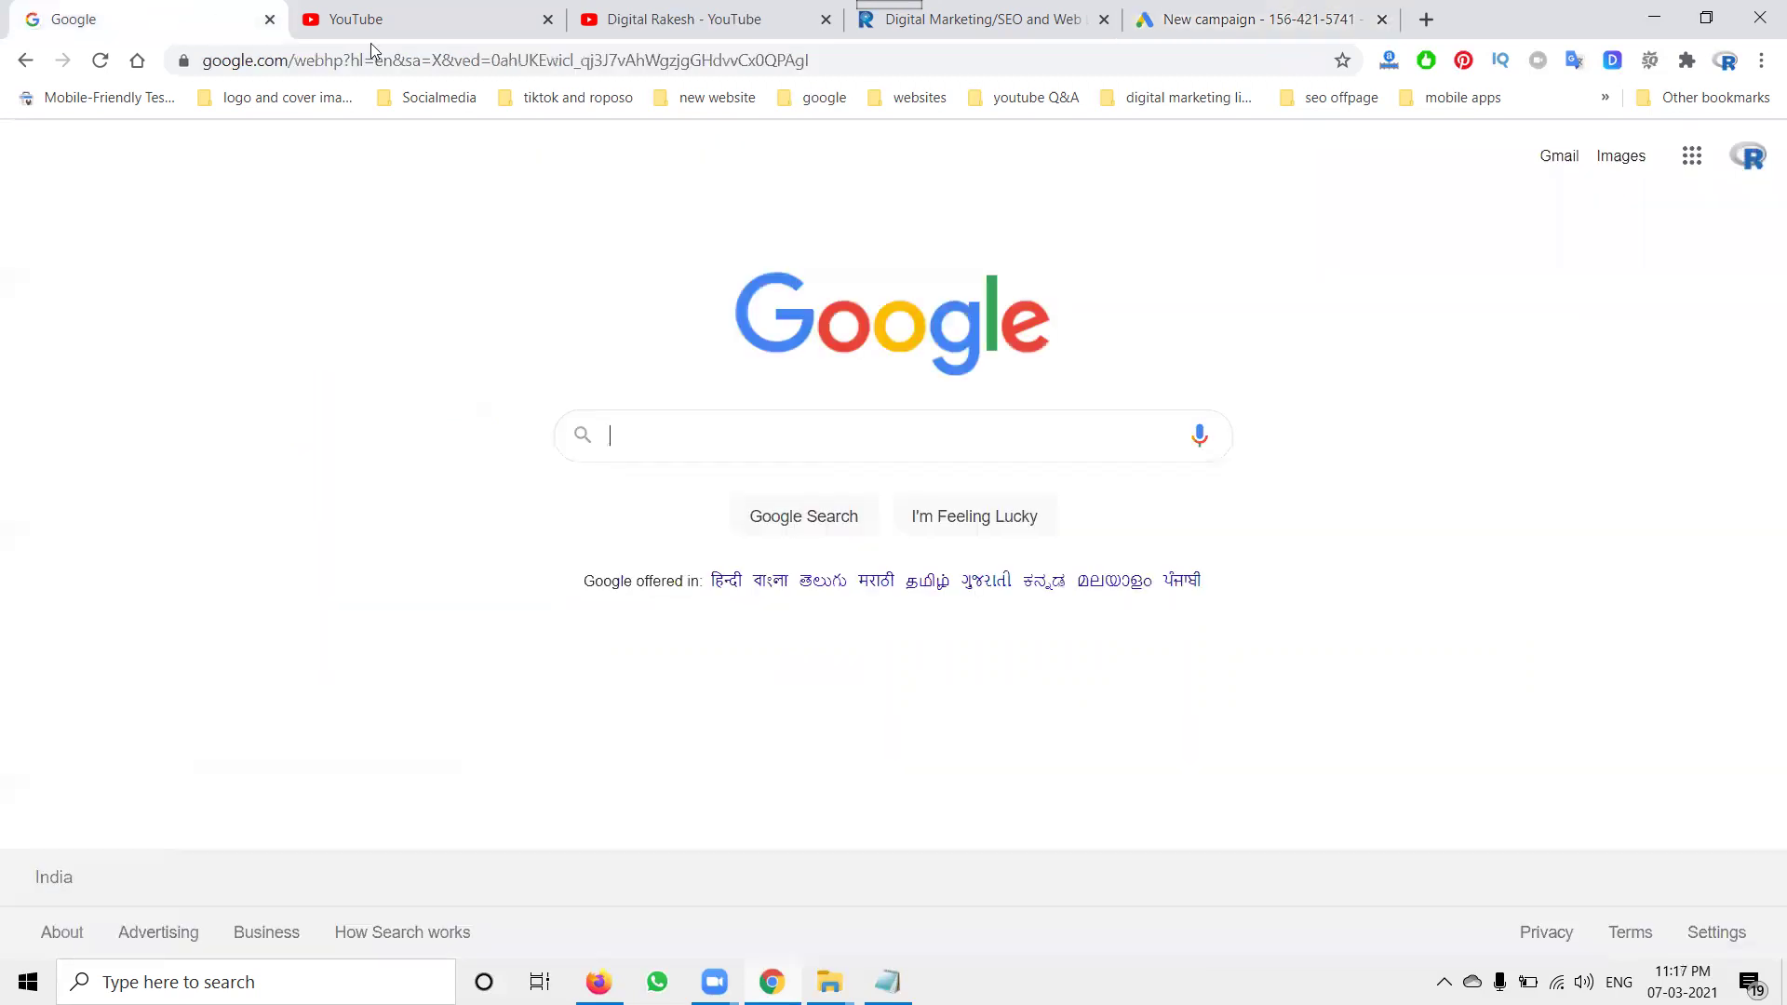
middle_click(1569, 157)
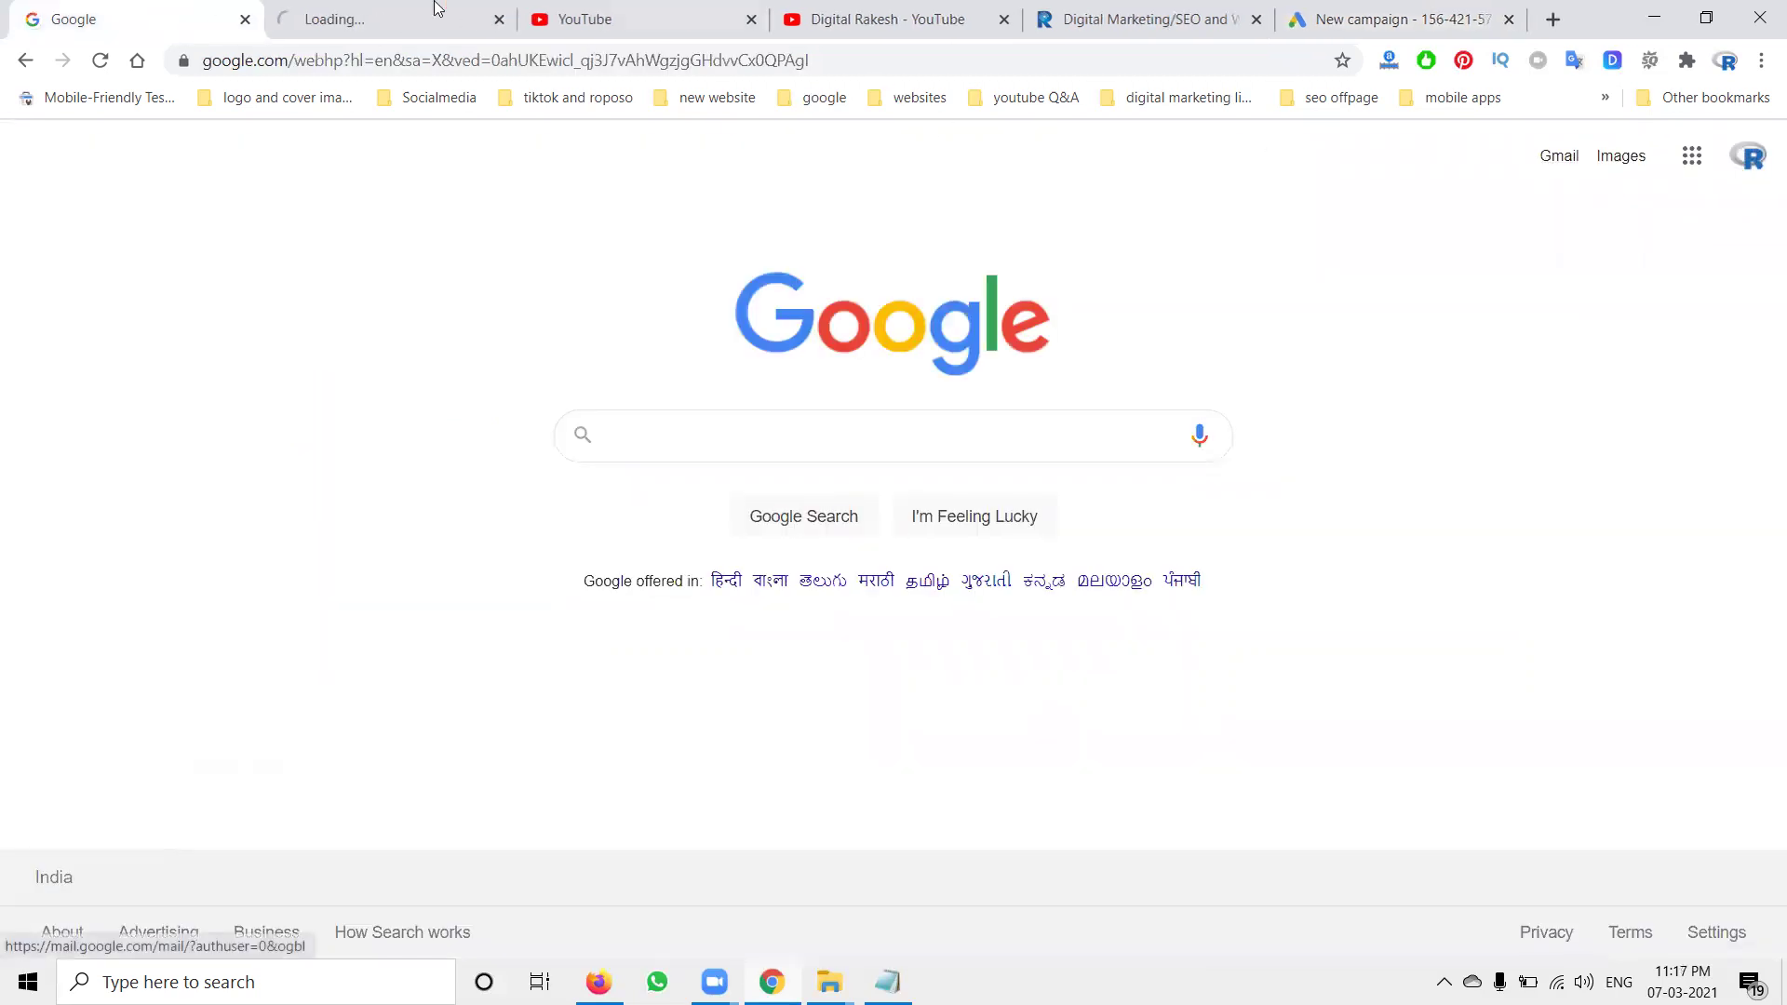
left_click(390, 8)
left_click(127, 8)
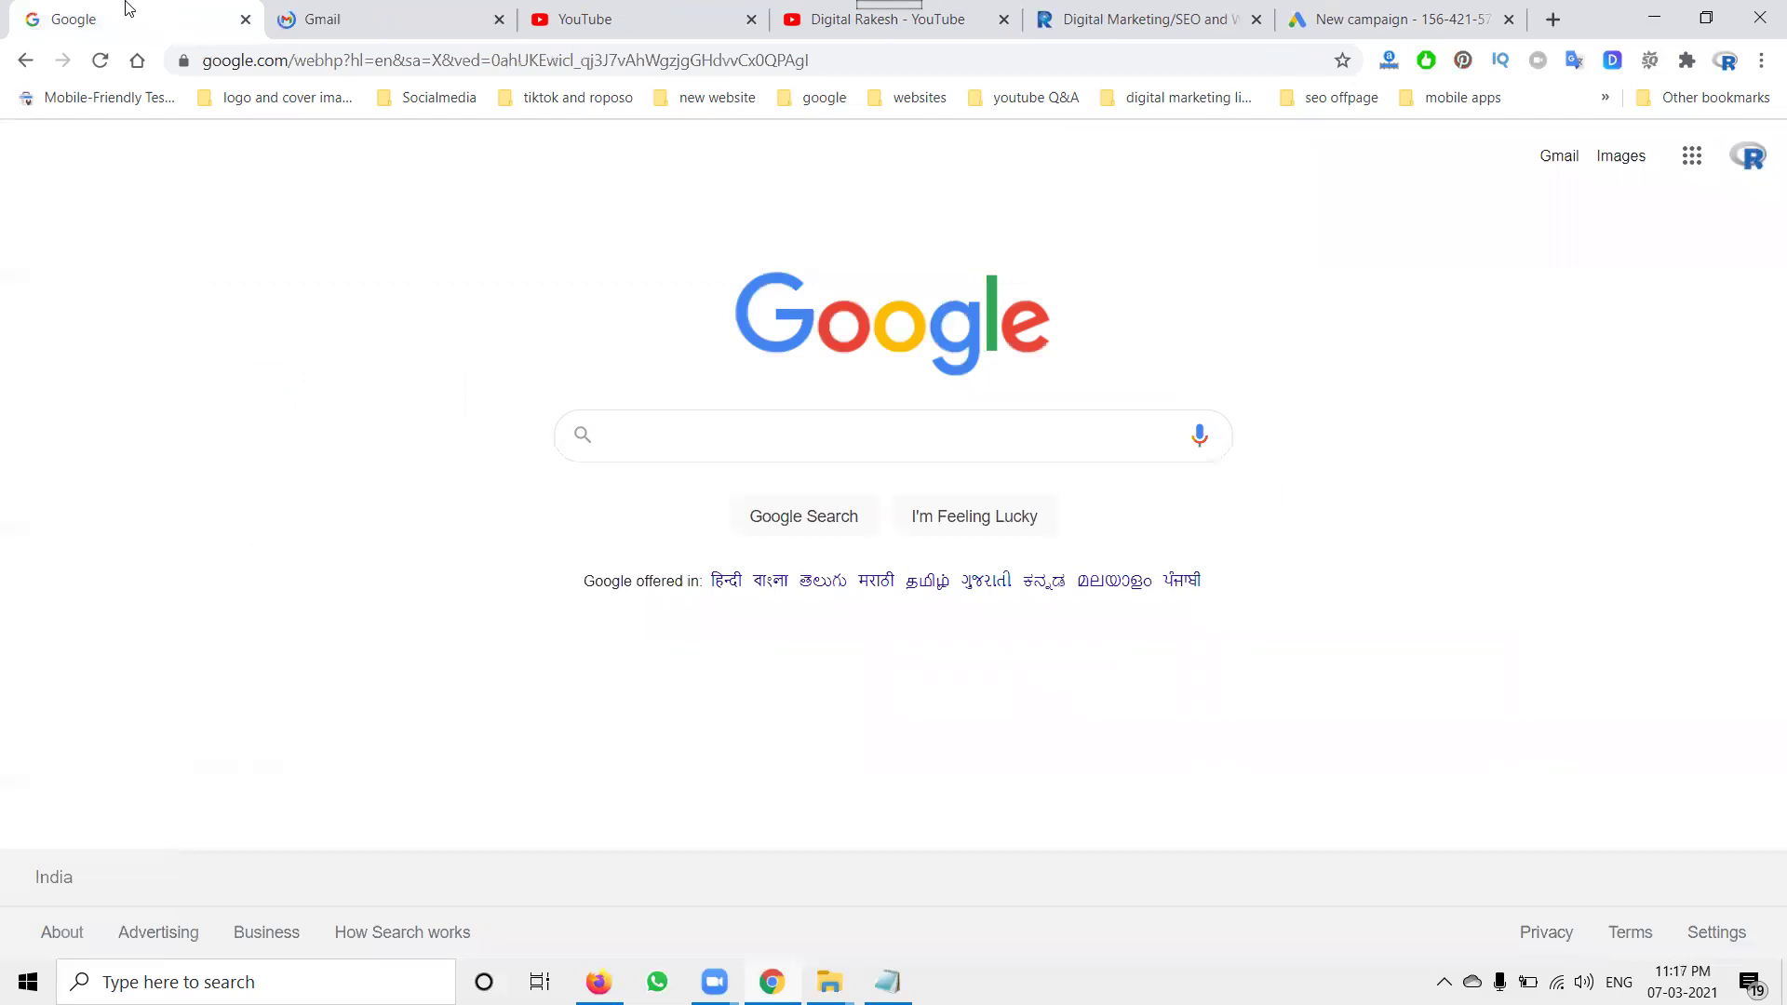
left_click(319, 16)
Browse the Social, Promotions and Updates inbox categories, then return to the new Google Ads campaign.
left_click(606, 276)
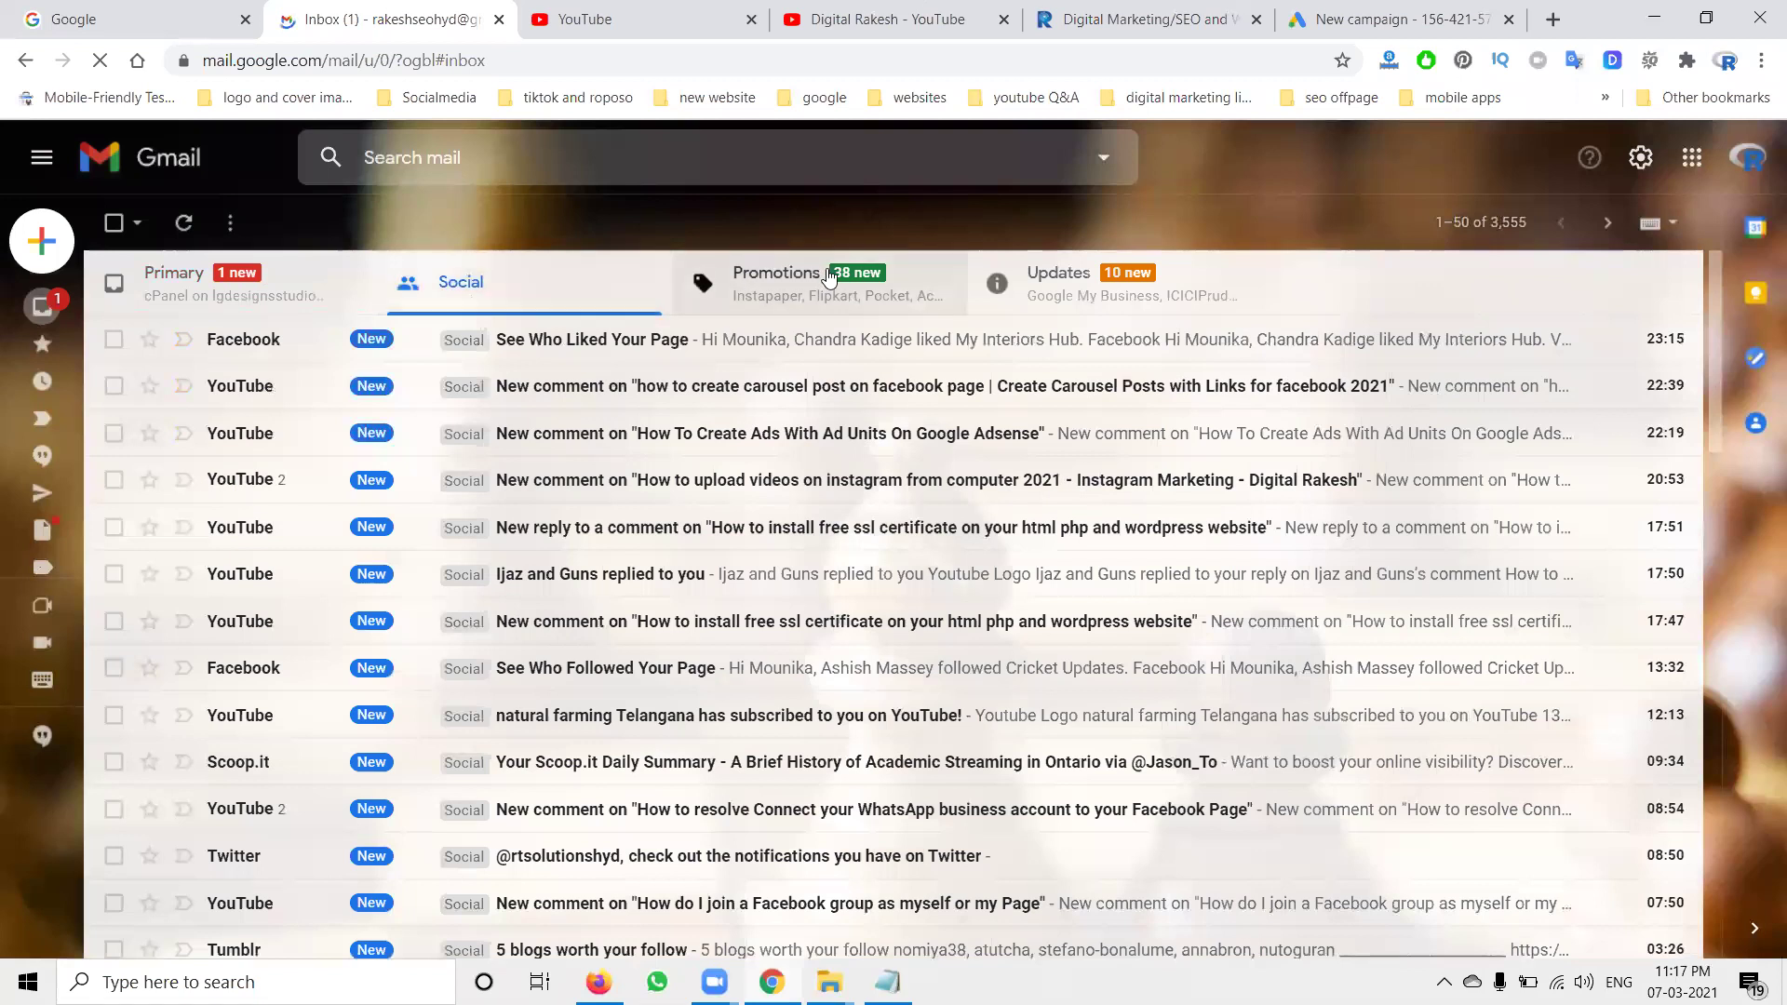
left_click(829, 277)
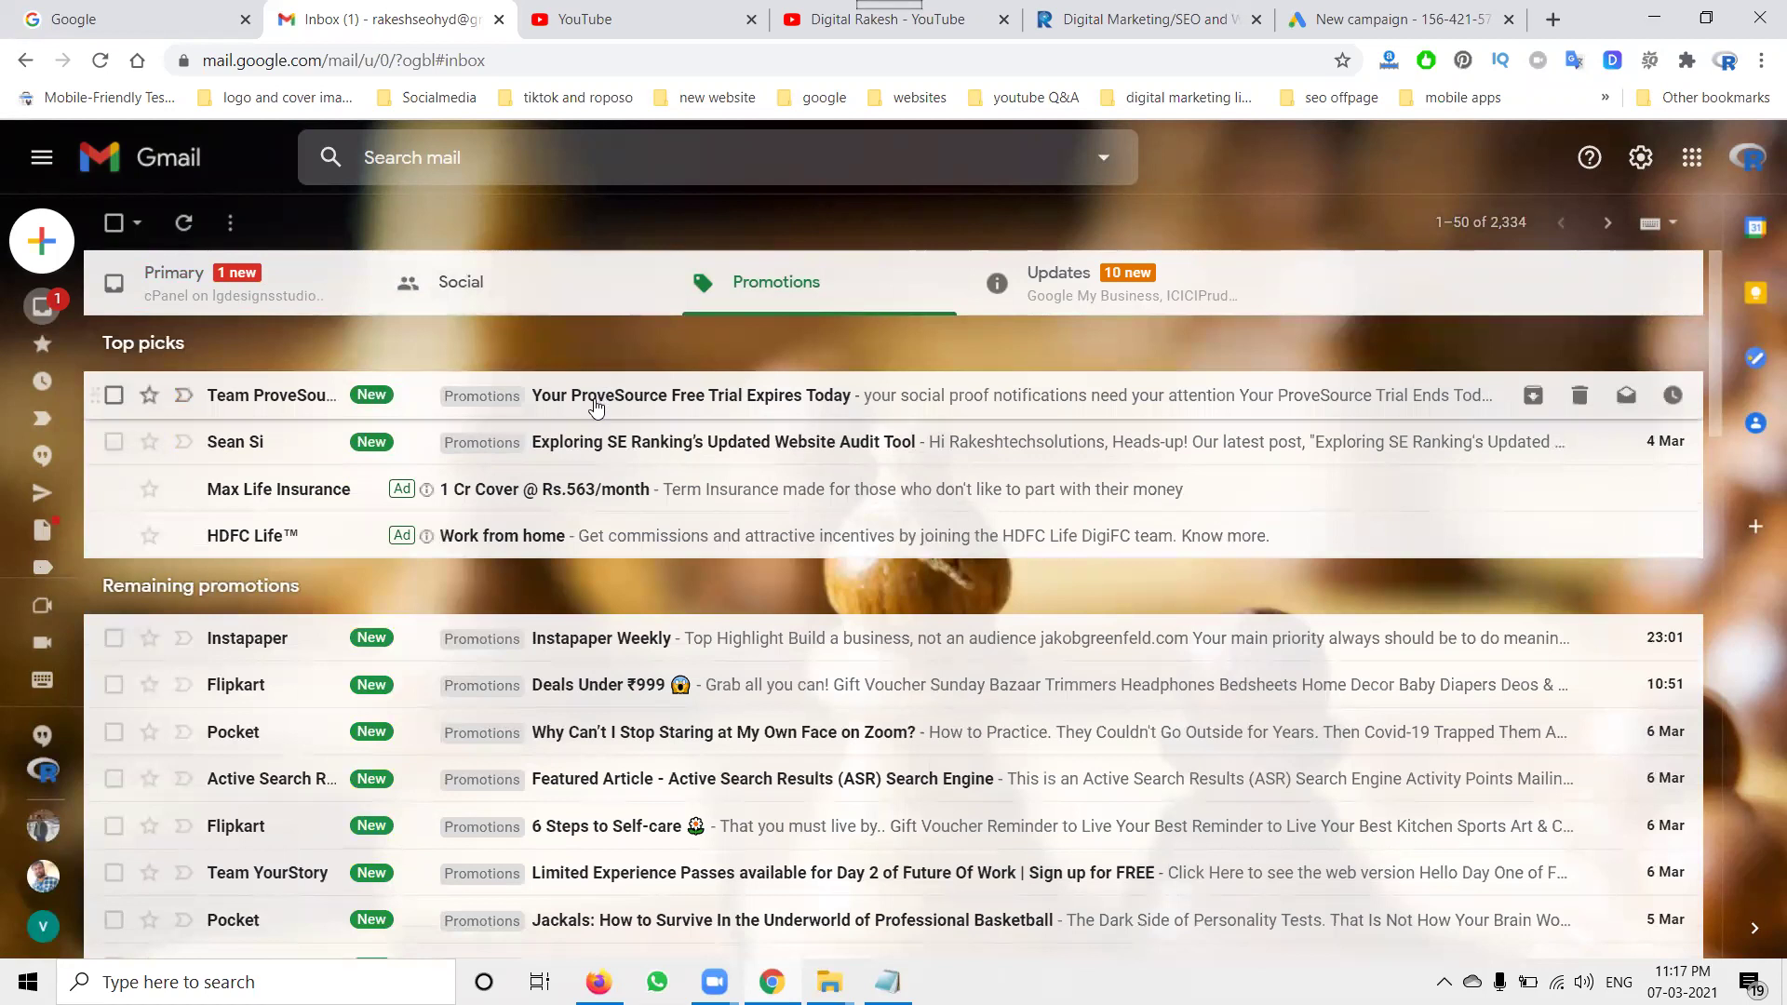
left_click(502, 288)
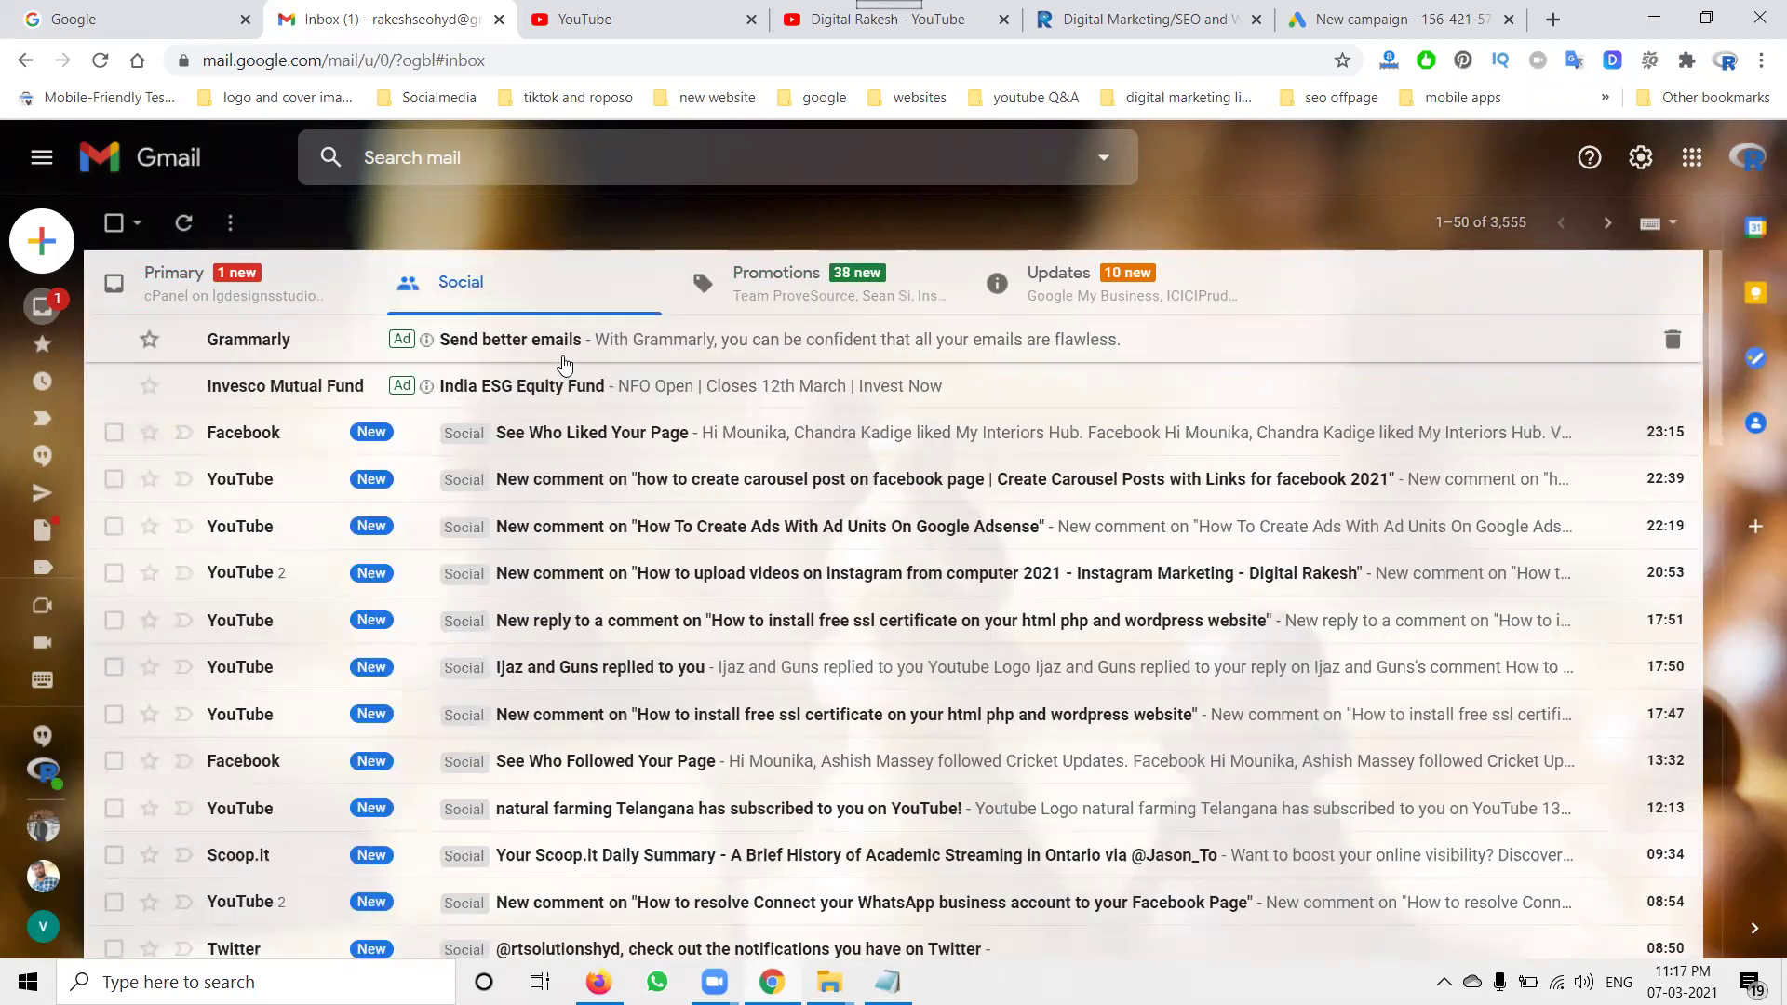
left_click(1000, 282)
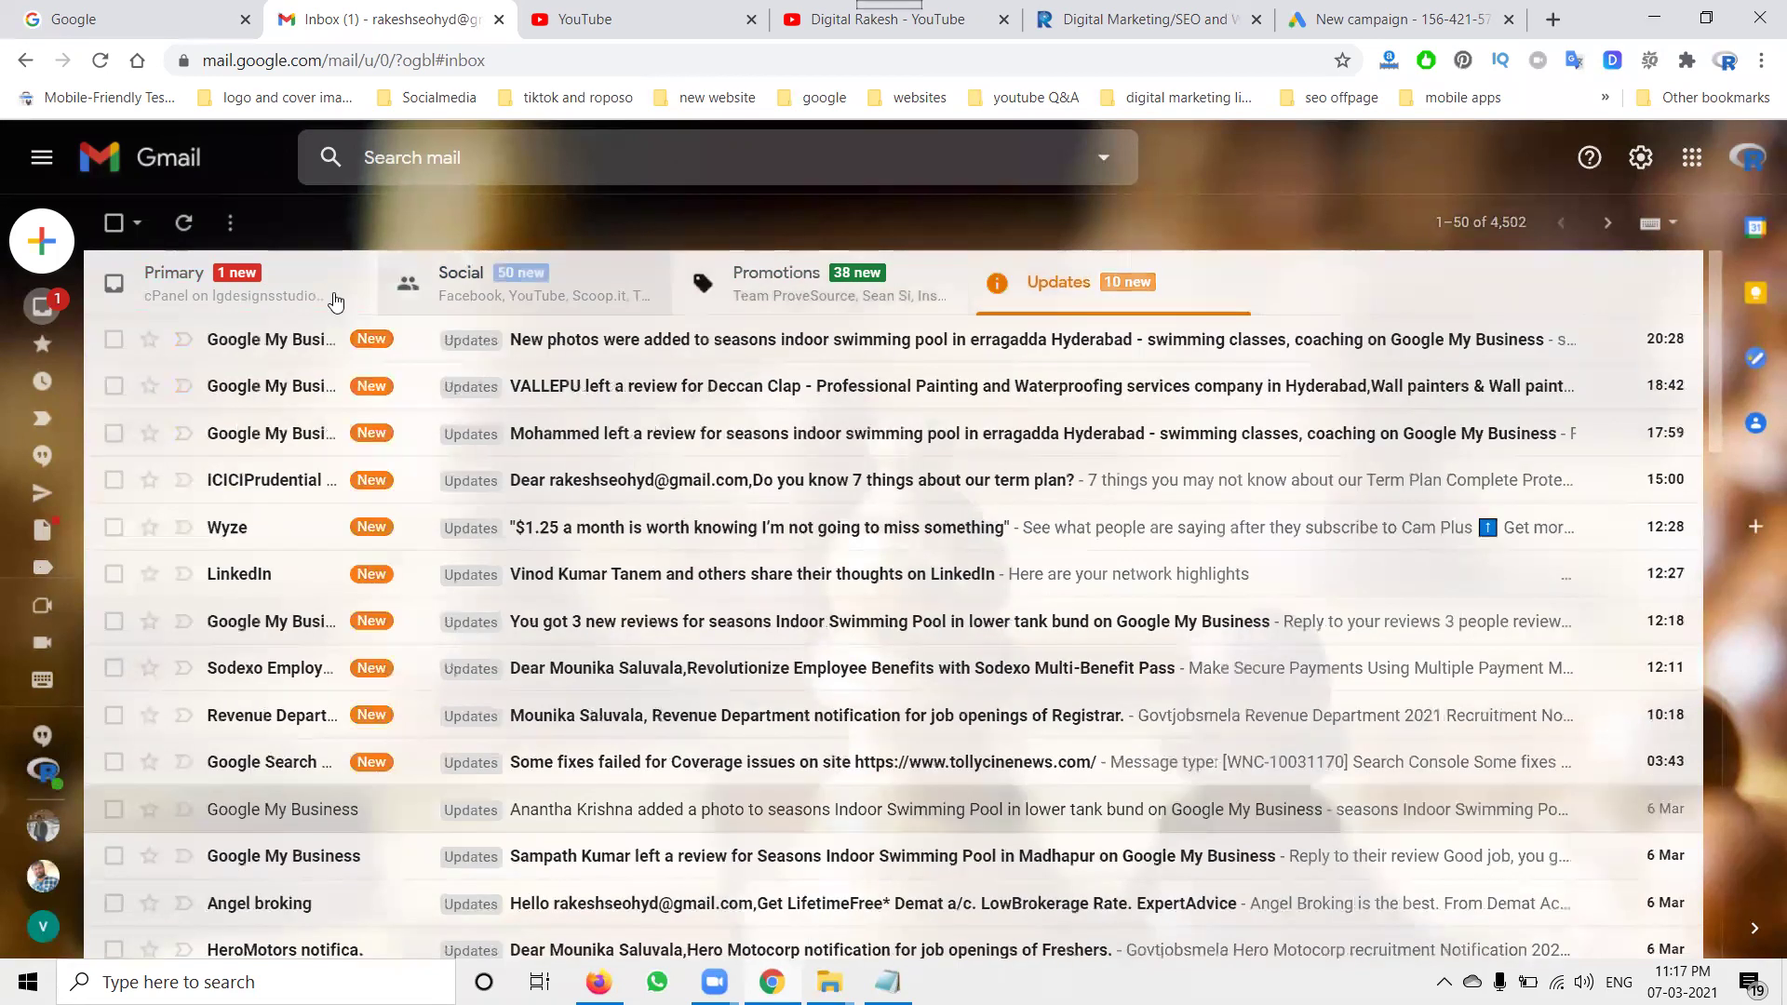
left_click(482, 295)
left_click(1305, 18)
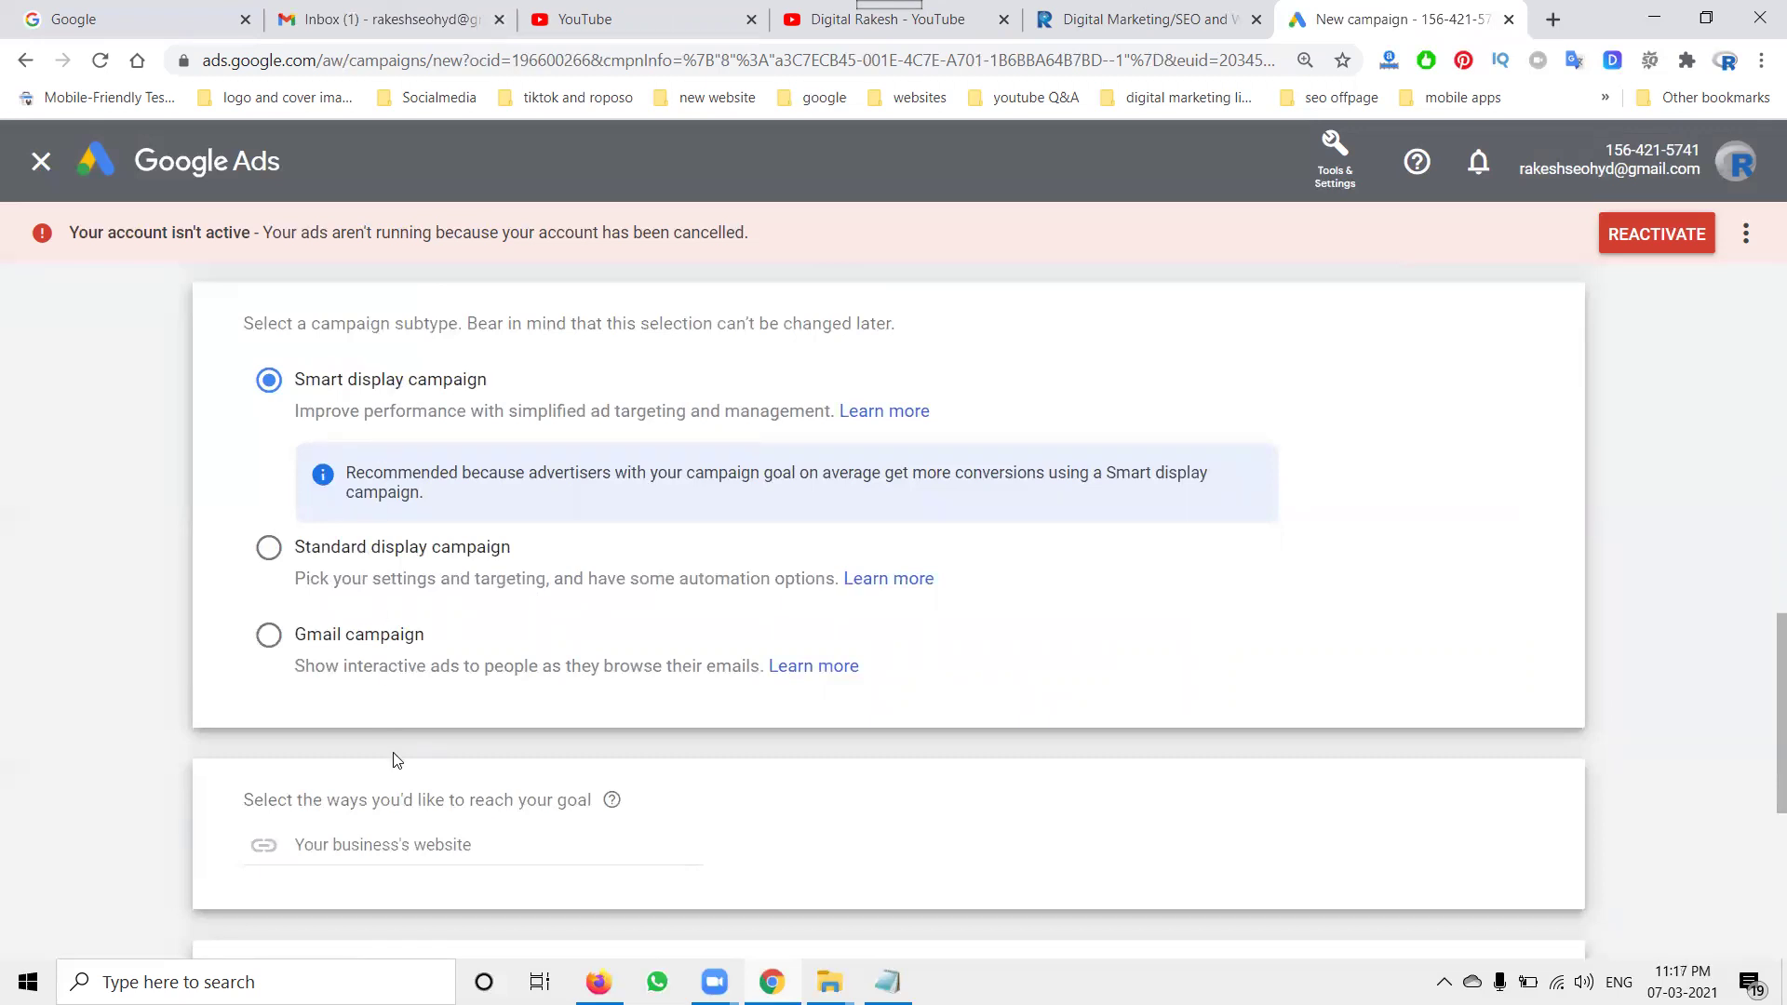
Copy the Rakesh Tech Solutions site address and paste it as the business website.
left_click(365, 846)
left_click(1108, 21)
left_click(972, 55)
key("ctrl+c")
left_click(791, 13)
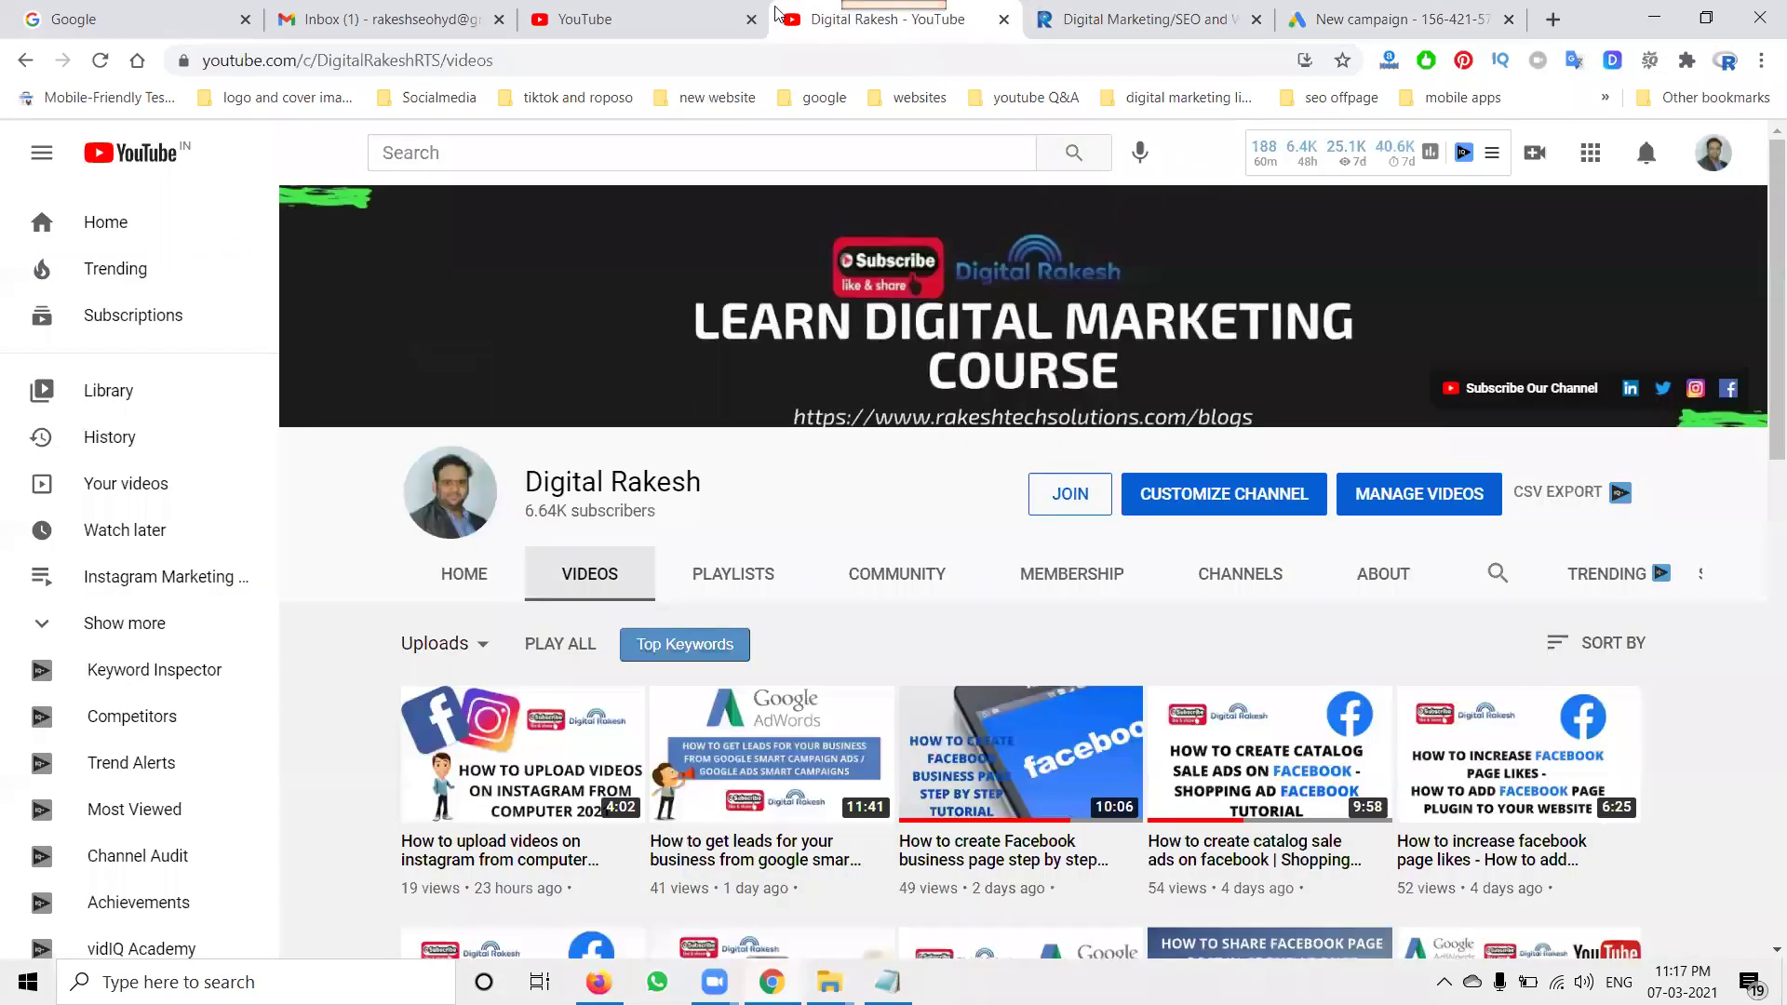
left_click(1396, 19)
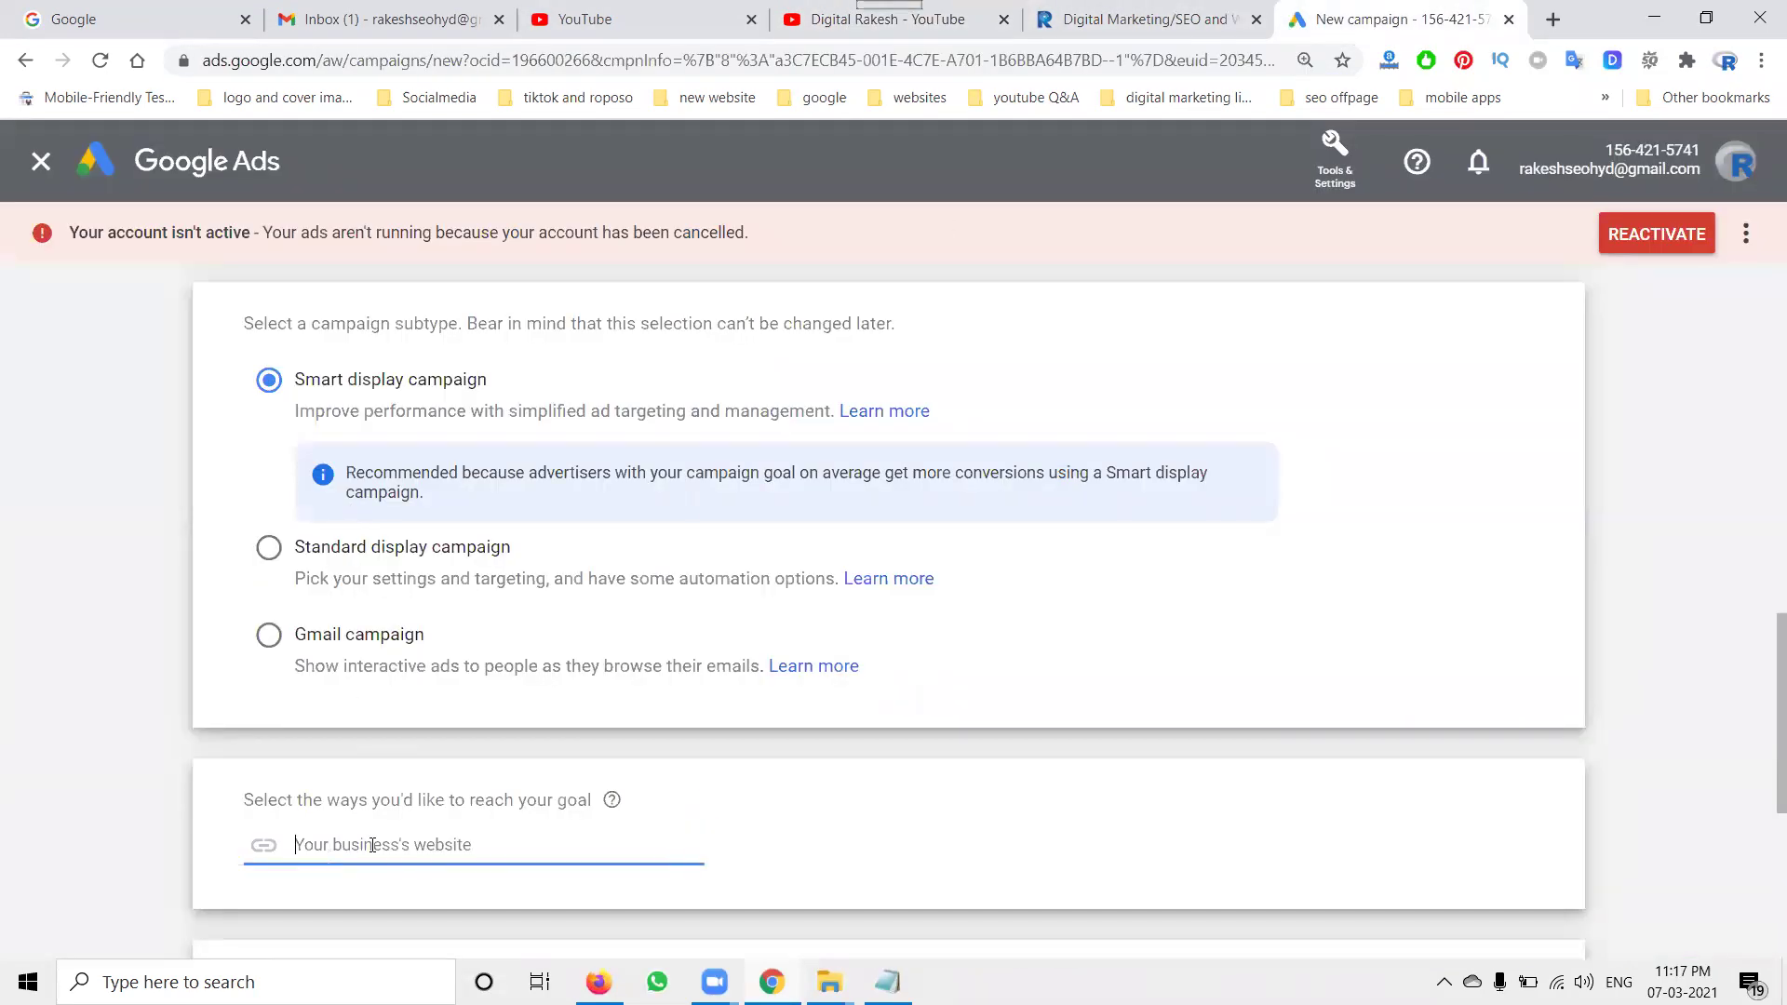
key("ctrl+v")
Expand the tracking-code installation options for the Website lead conversion and scroll to Continue.
scroll(149, 670, "down", 5)
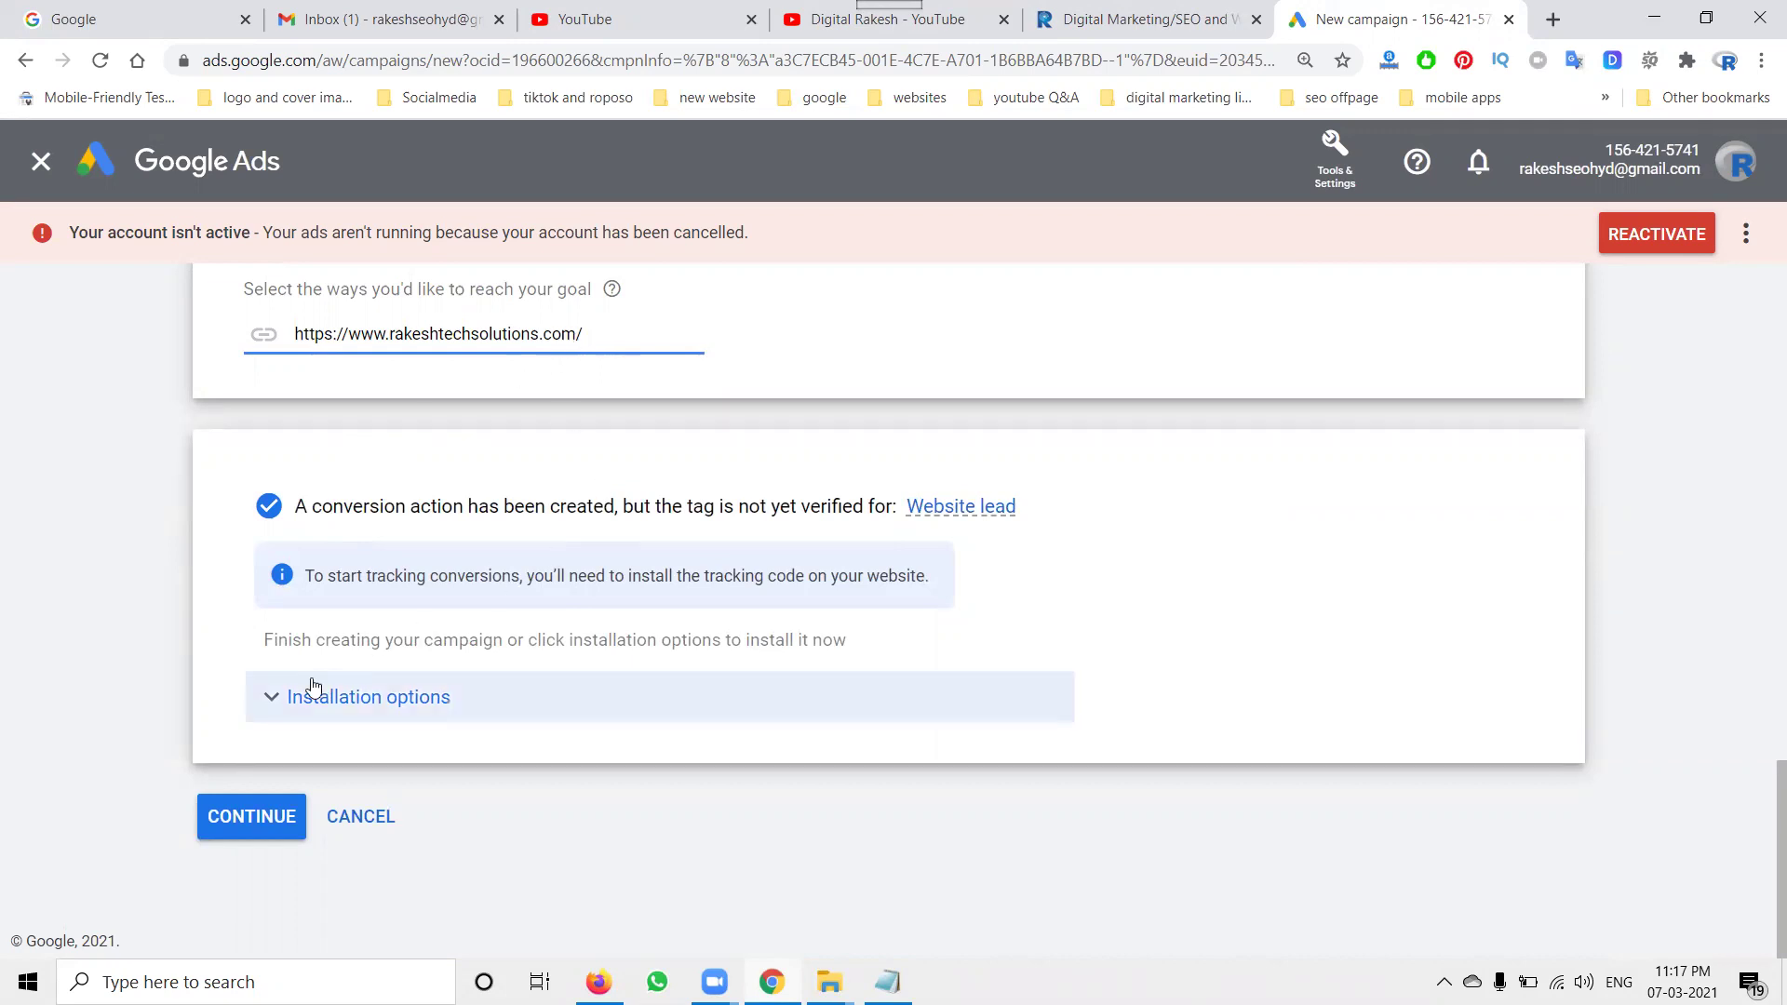
left_click(270, 698)
scroll(316, 690, "down", 2)
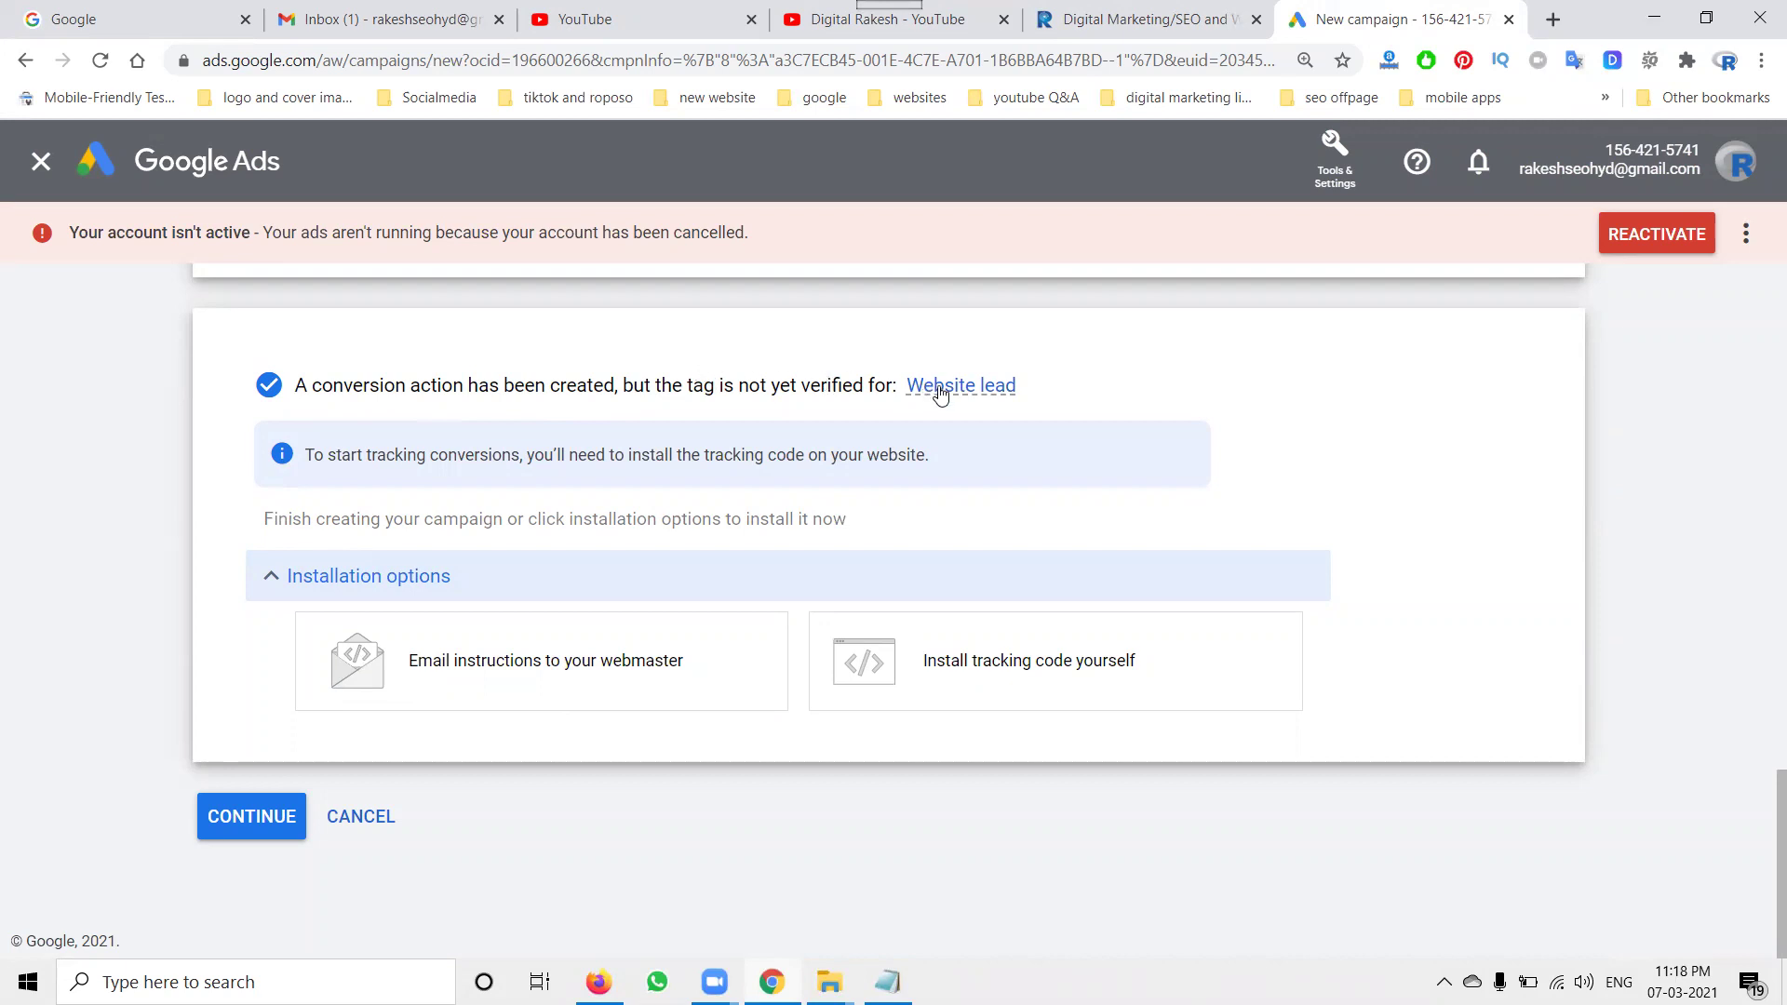
mouse_move(938, 391)
scroll(402, 471, "up", 3)
scroll(402, 472, "down", 3)
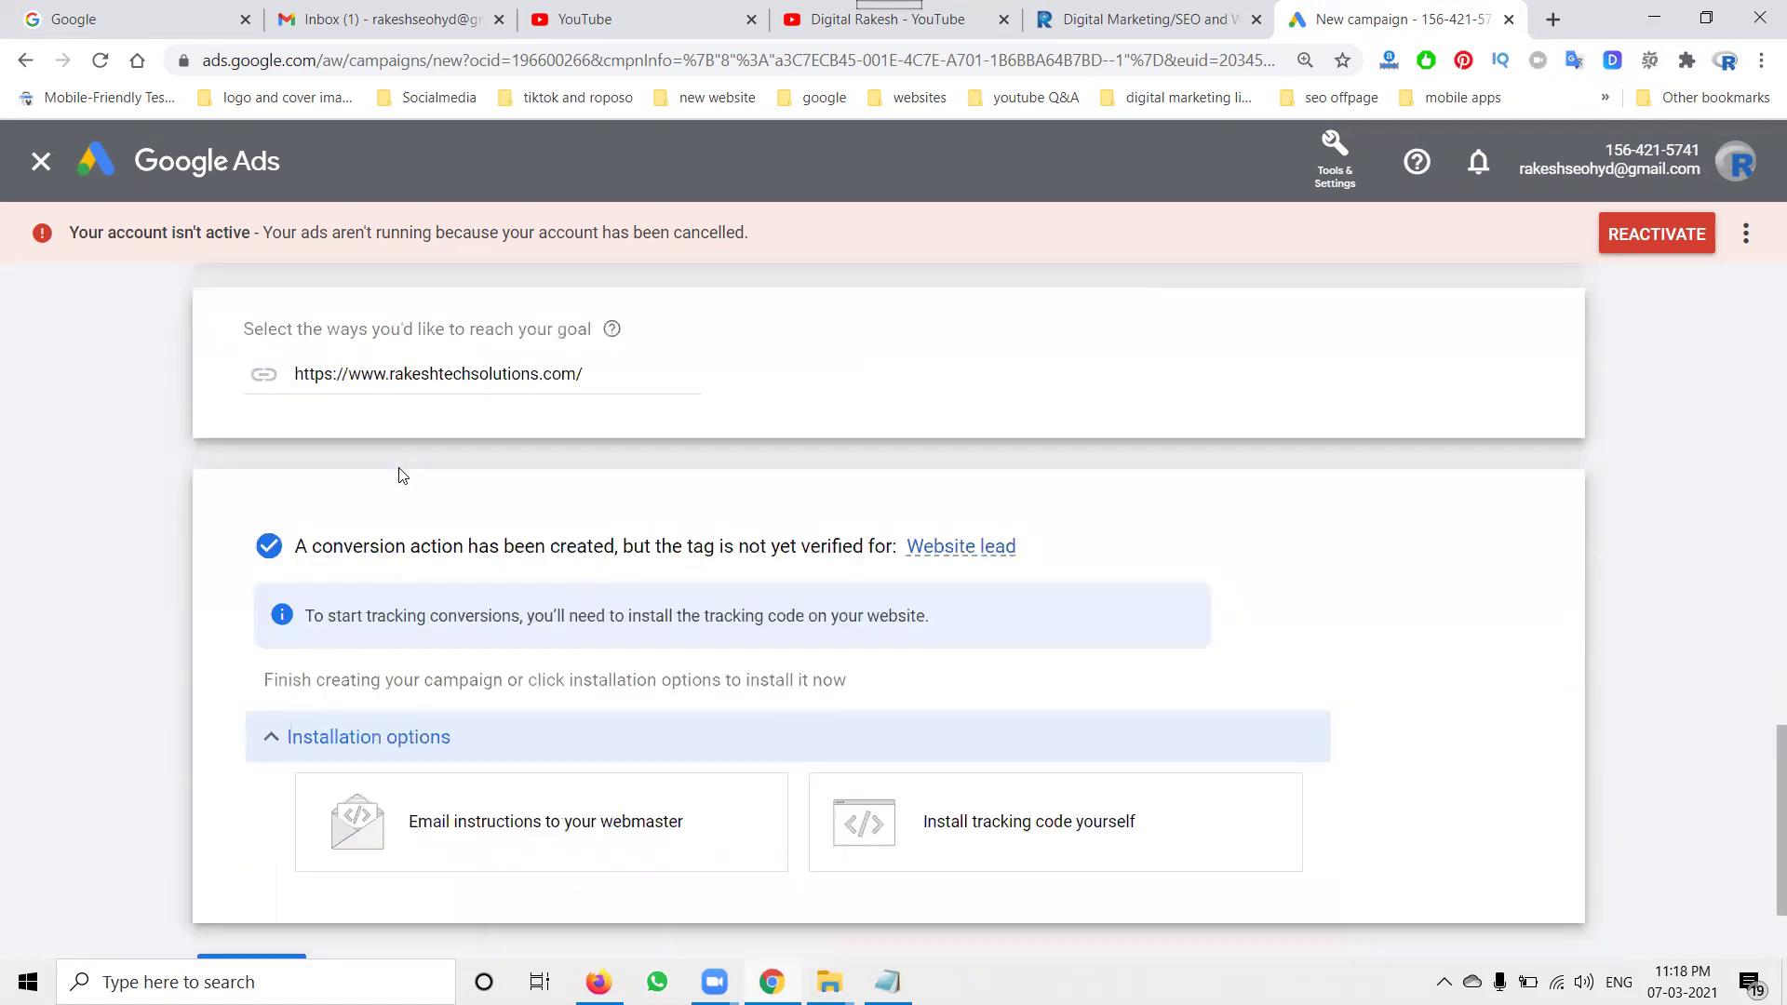
Continue to campaign settings and prefix the campaign name with RTS, making it RTS Leads-Smart-24.
left_click(244, 818)
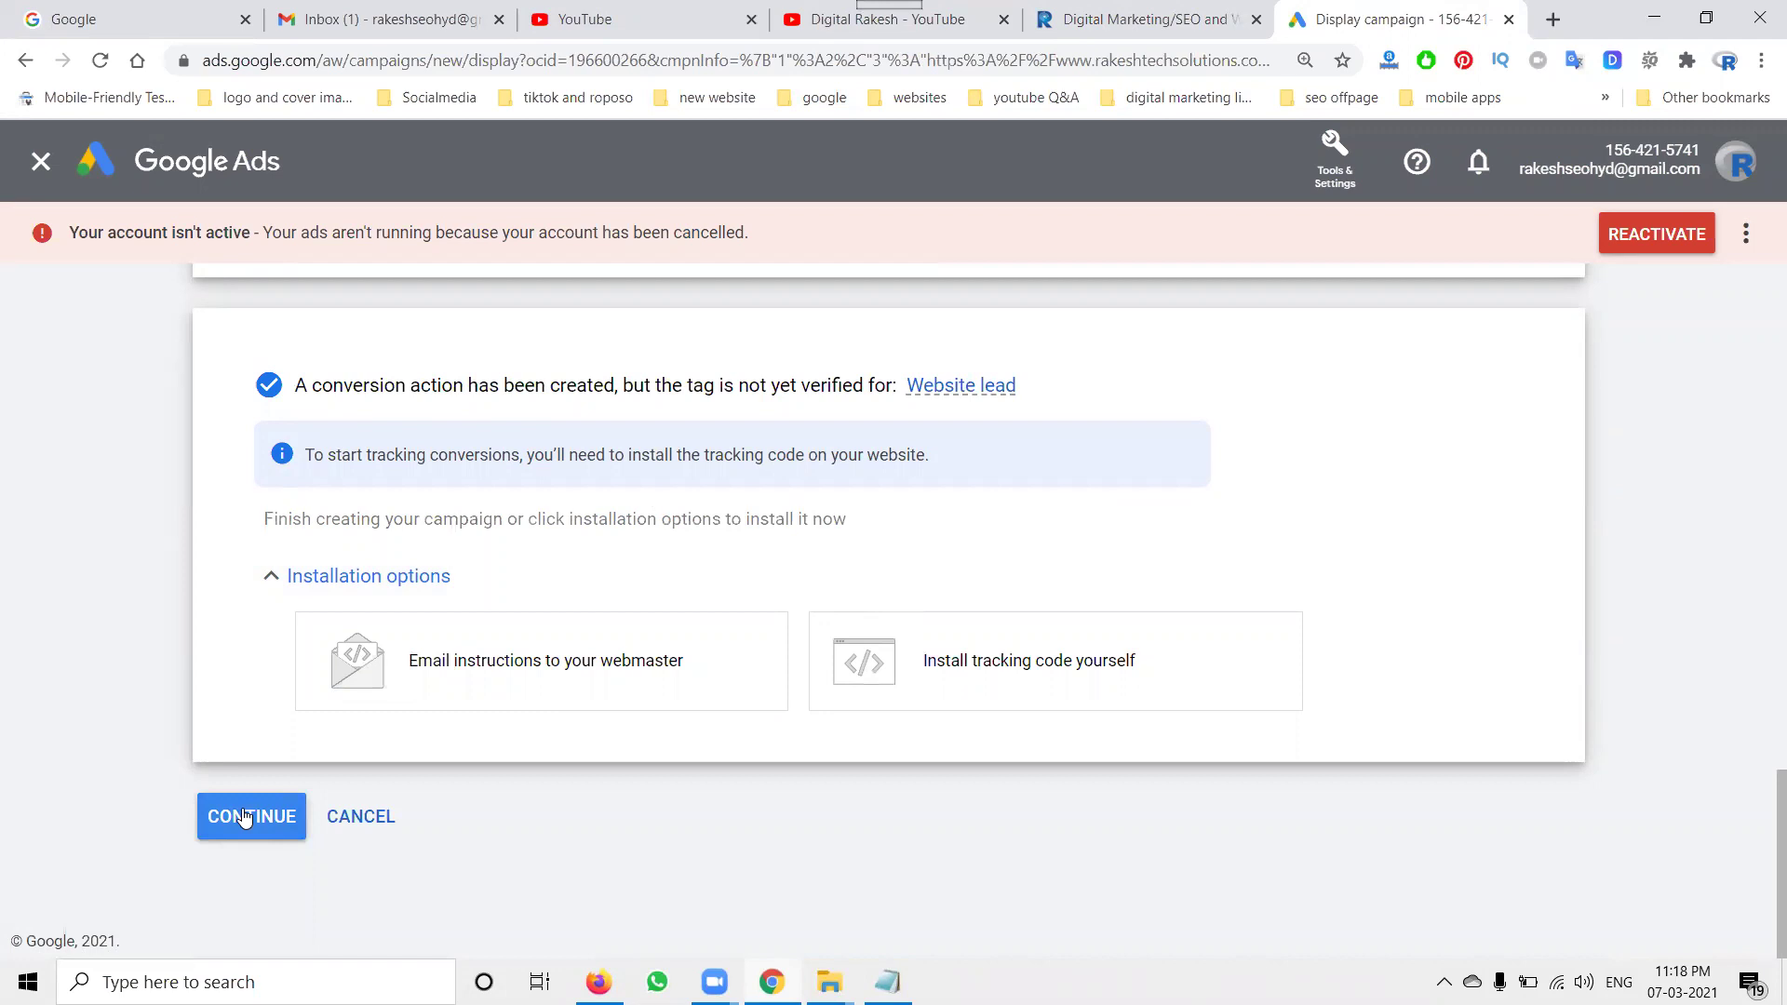
left_click(244, 818)
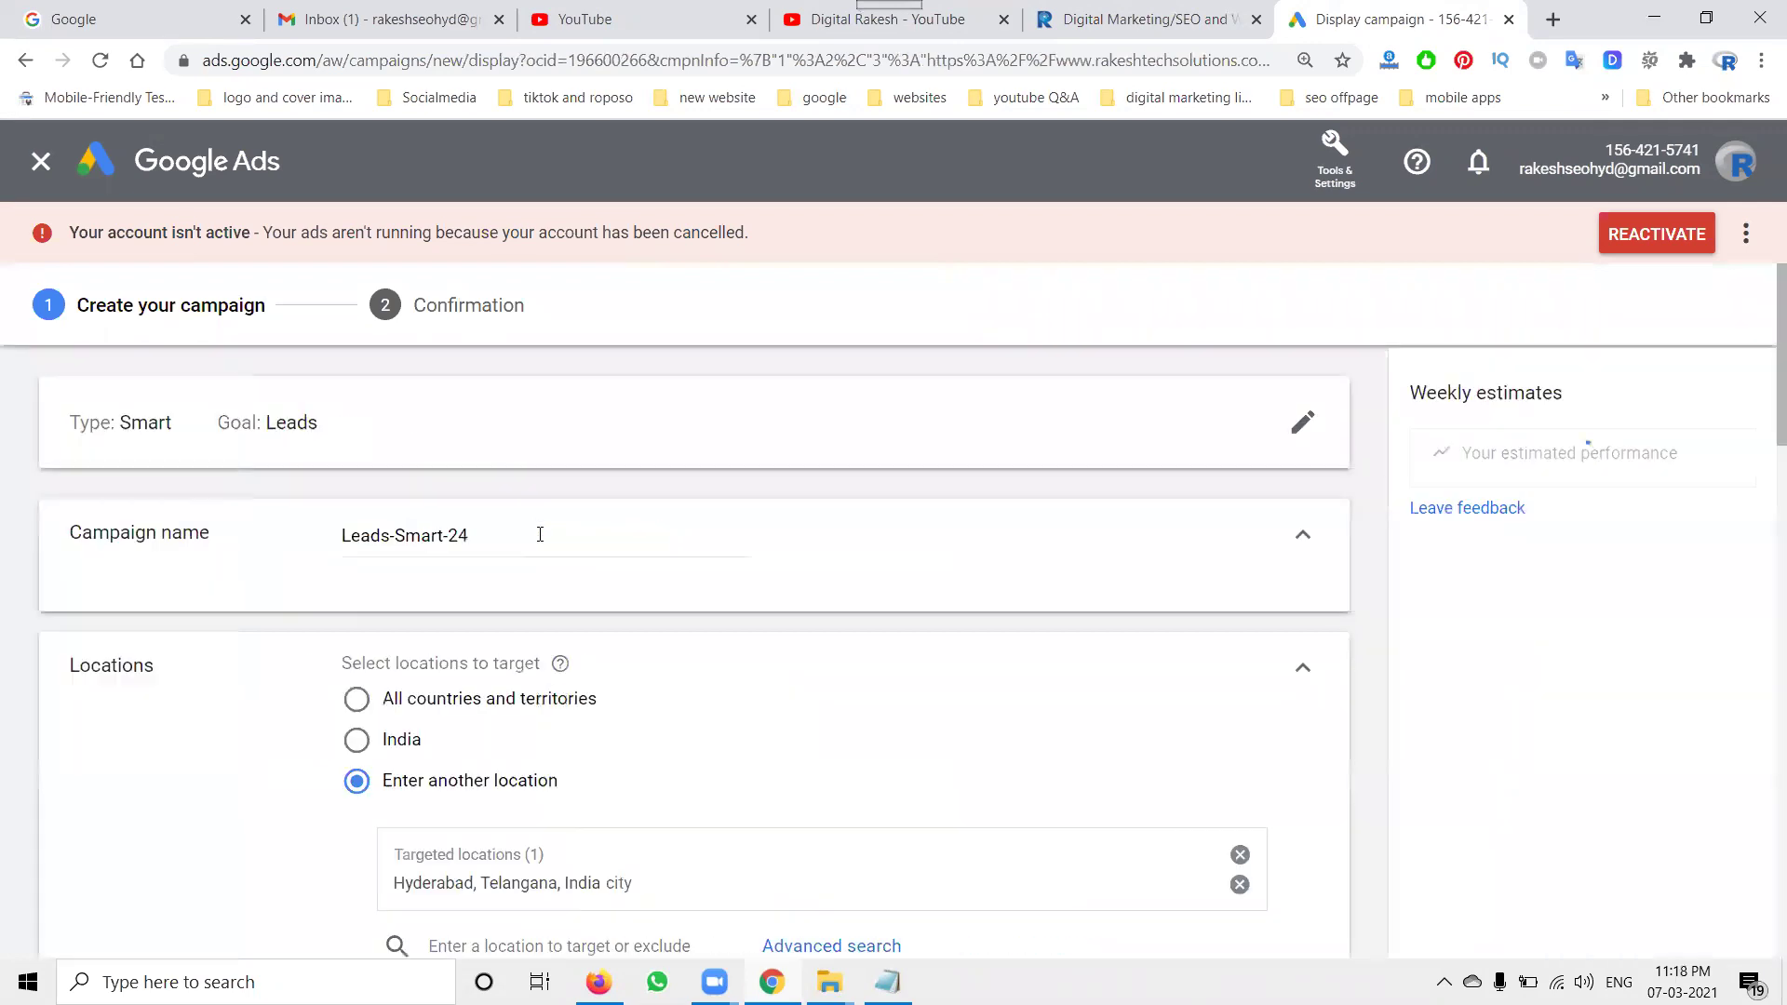
left_click(342, 540)
type("RTS")
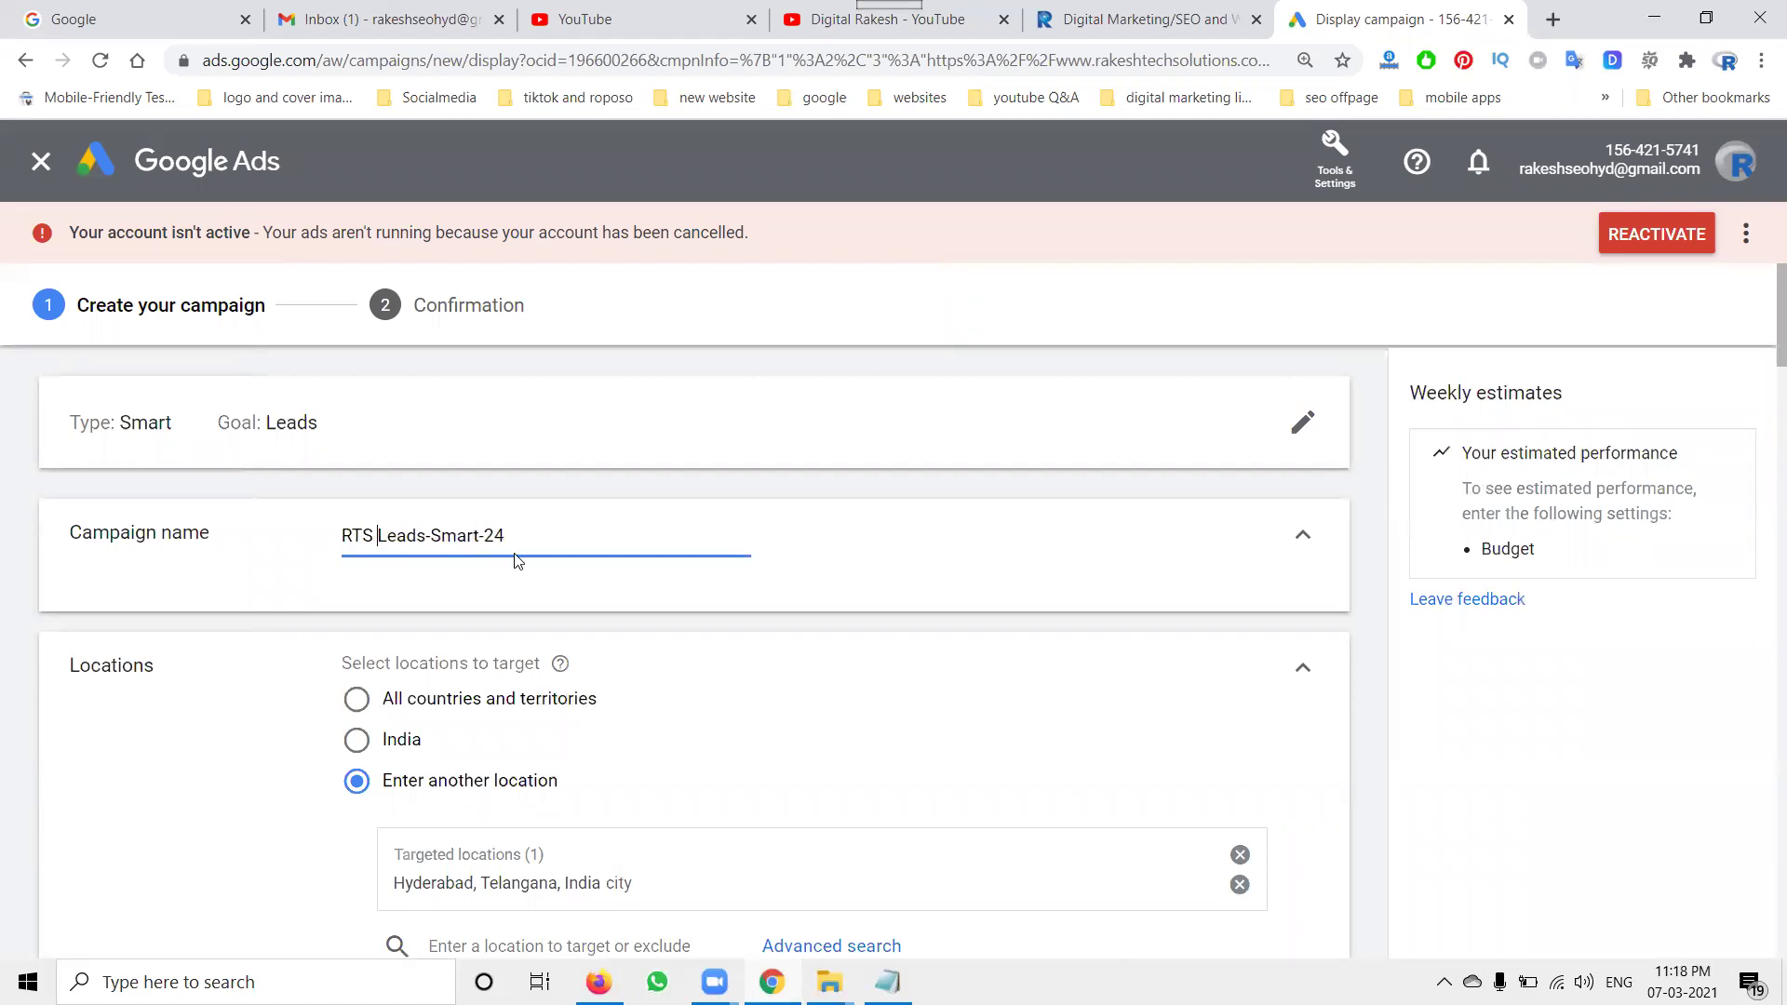
scroll(537, 531, "down", 3)
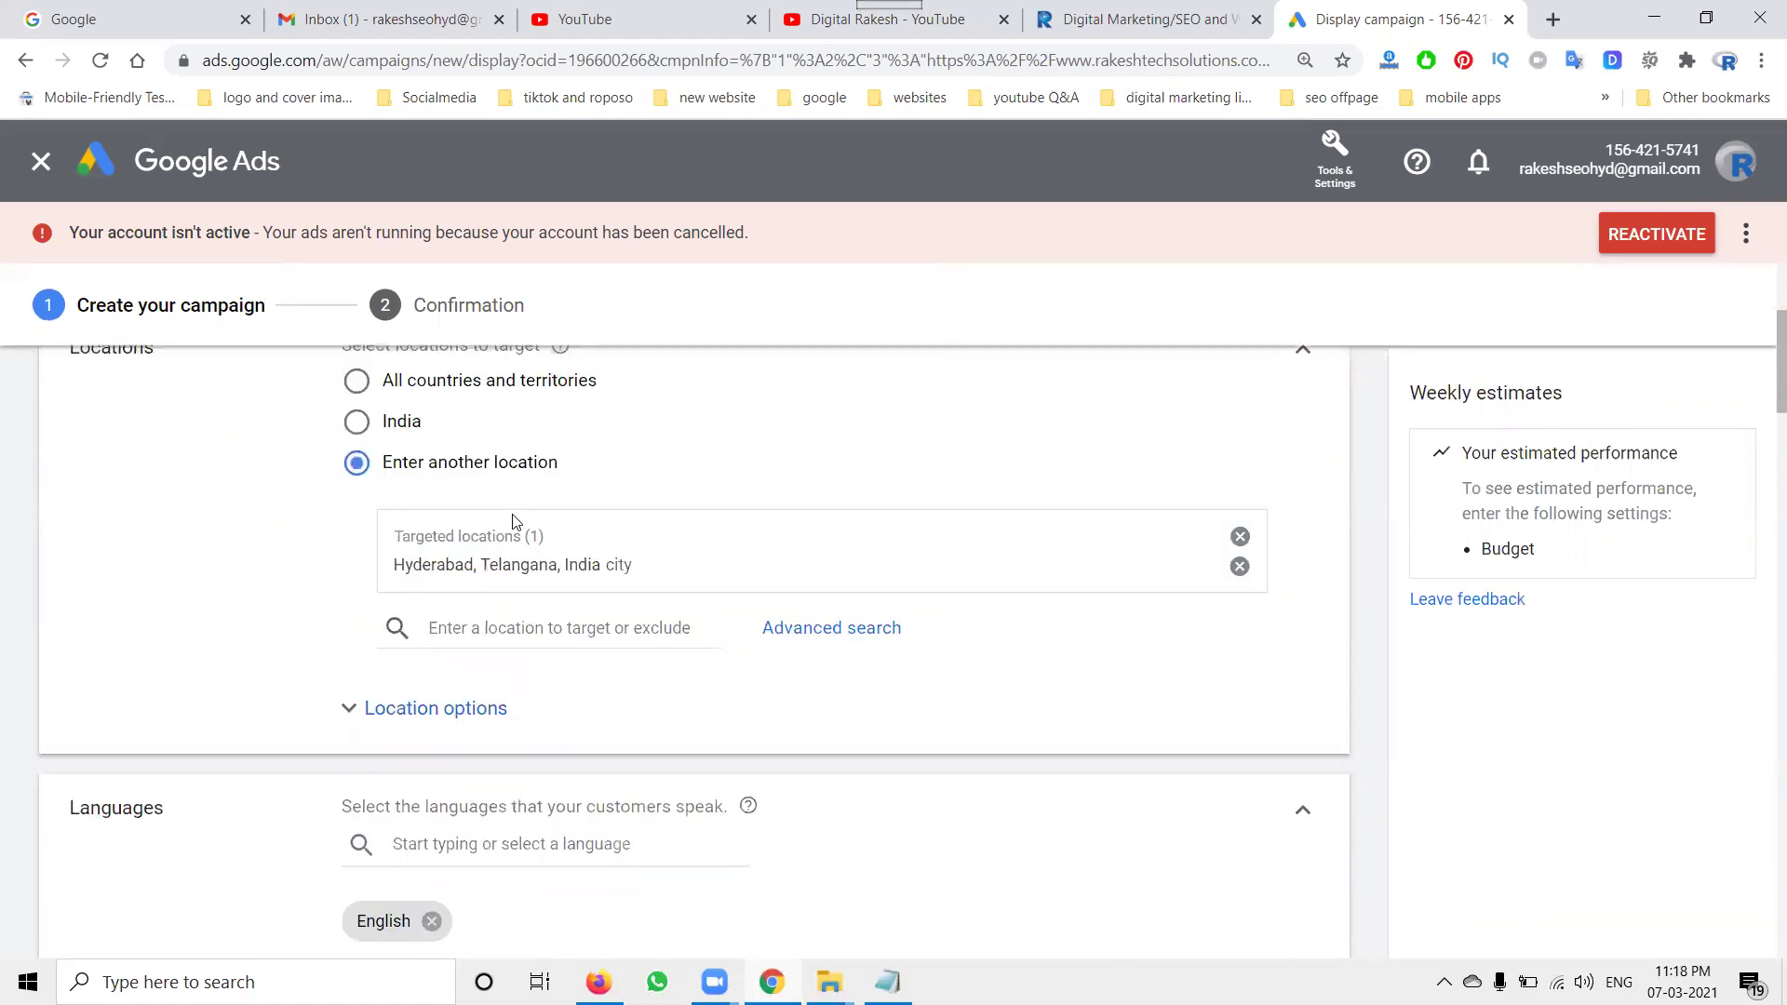
scroll(511, 518, "up", 3)
scroll(484, 549, "down", 3)
scroll(431, 453, "down", 6)
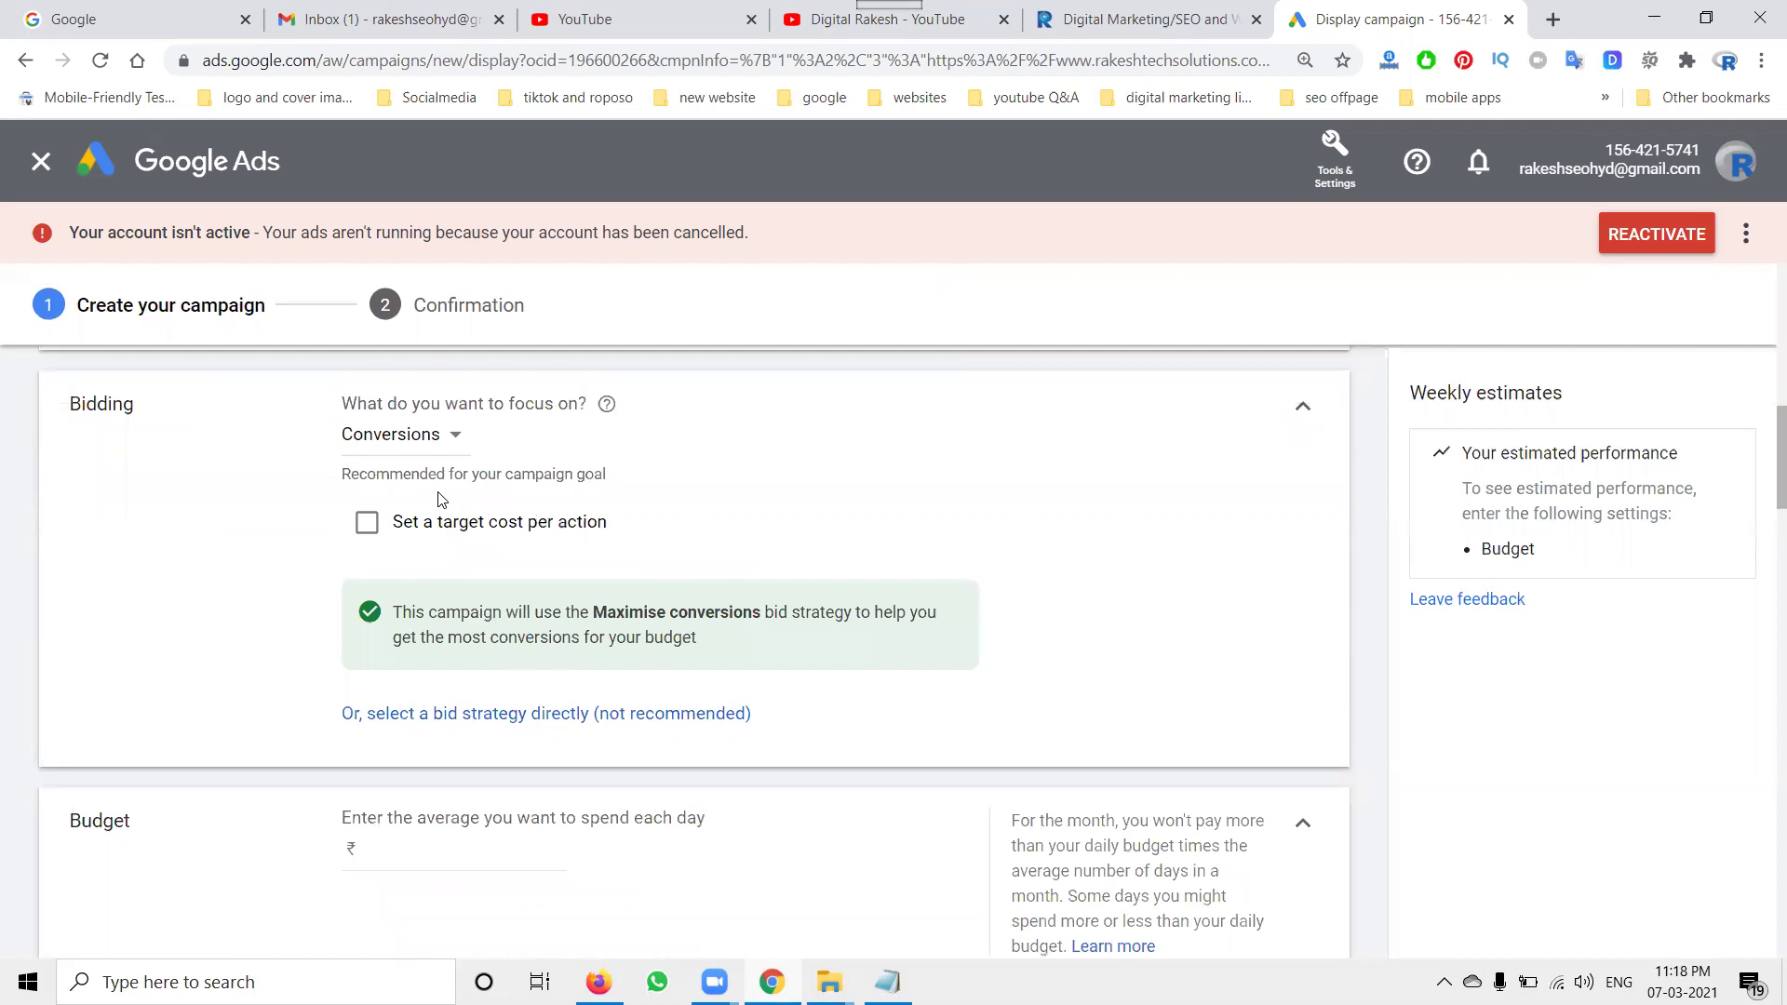
scroll(440, 470, "up", 5)
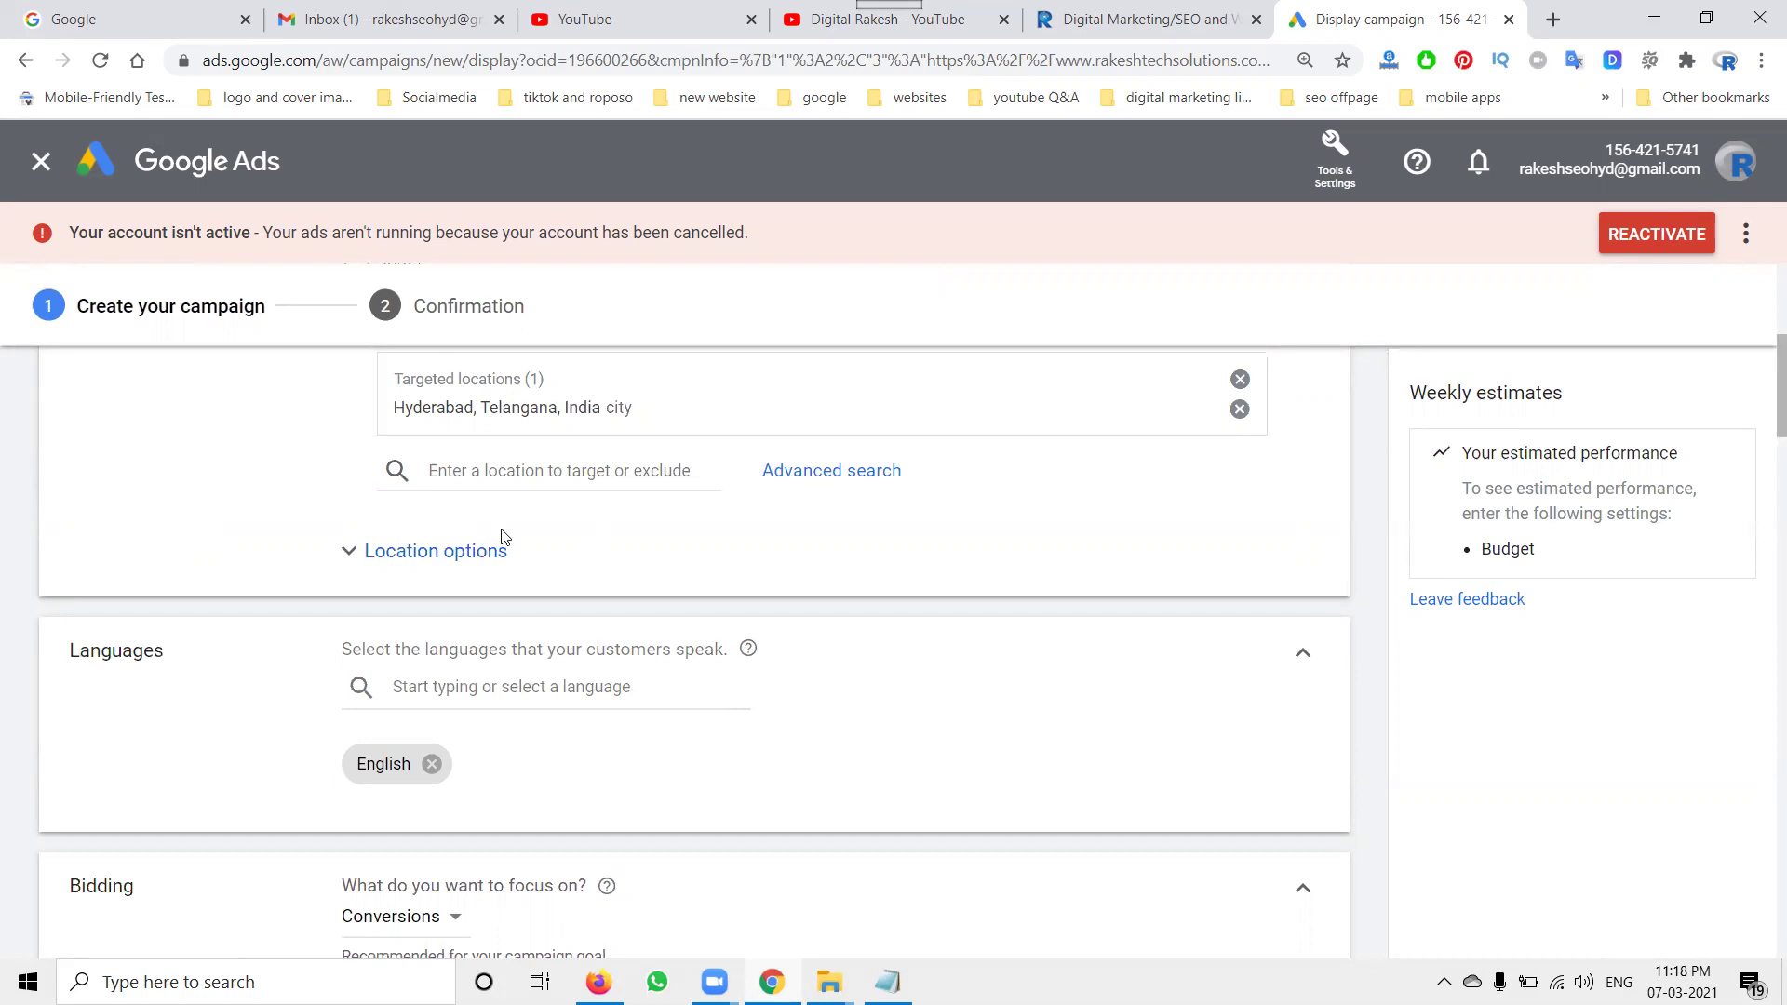
scroll(498, 542, "up", 3)
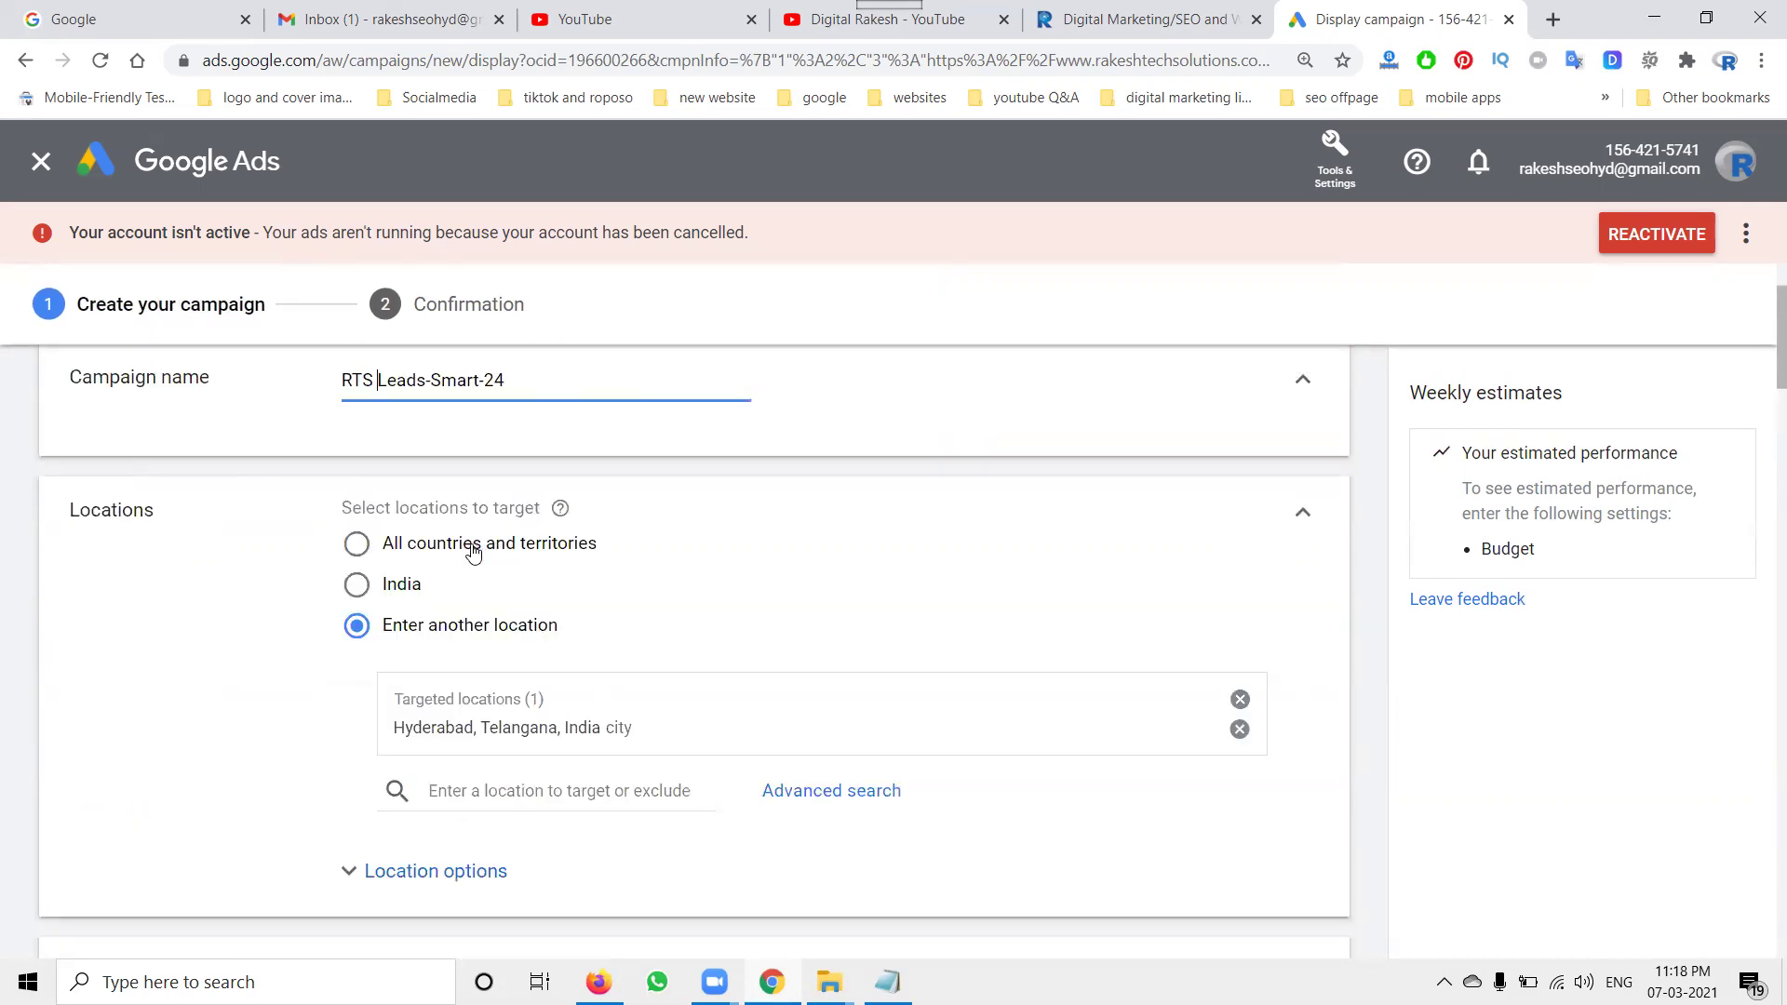
scroll(473, 551, "down", 3)
scroll(438, 623, "down", 2)
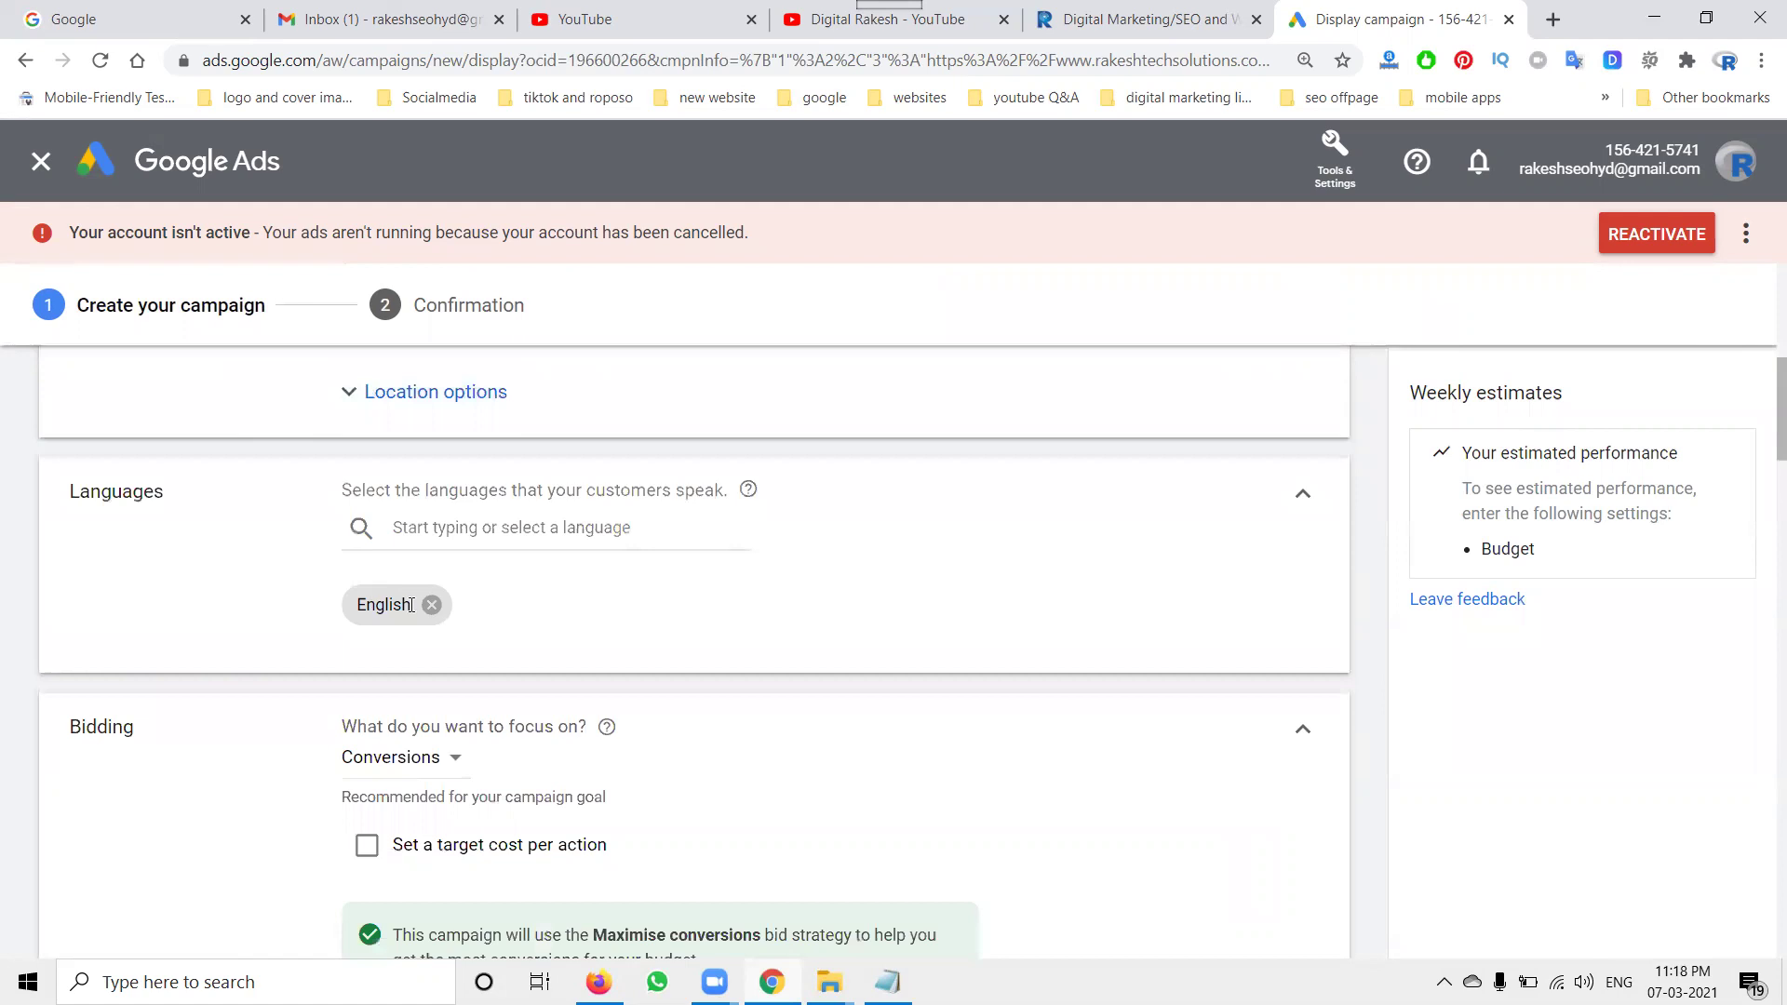
scroll(410, 605, "up", 3)
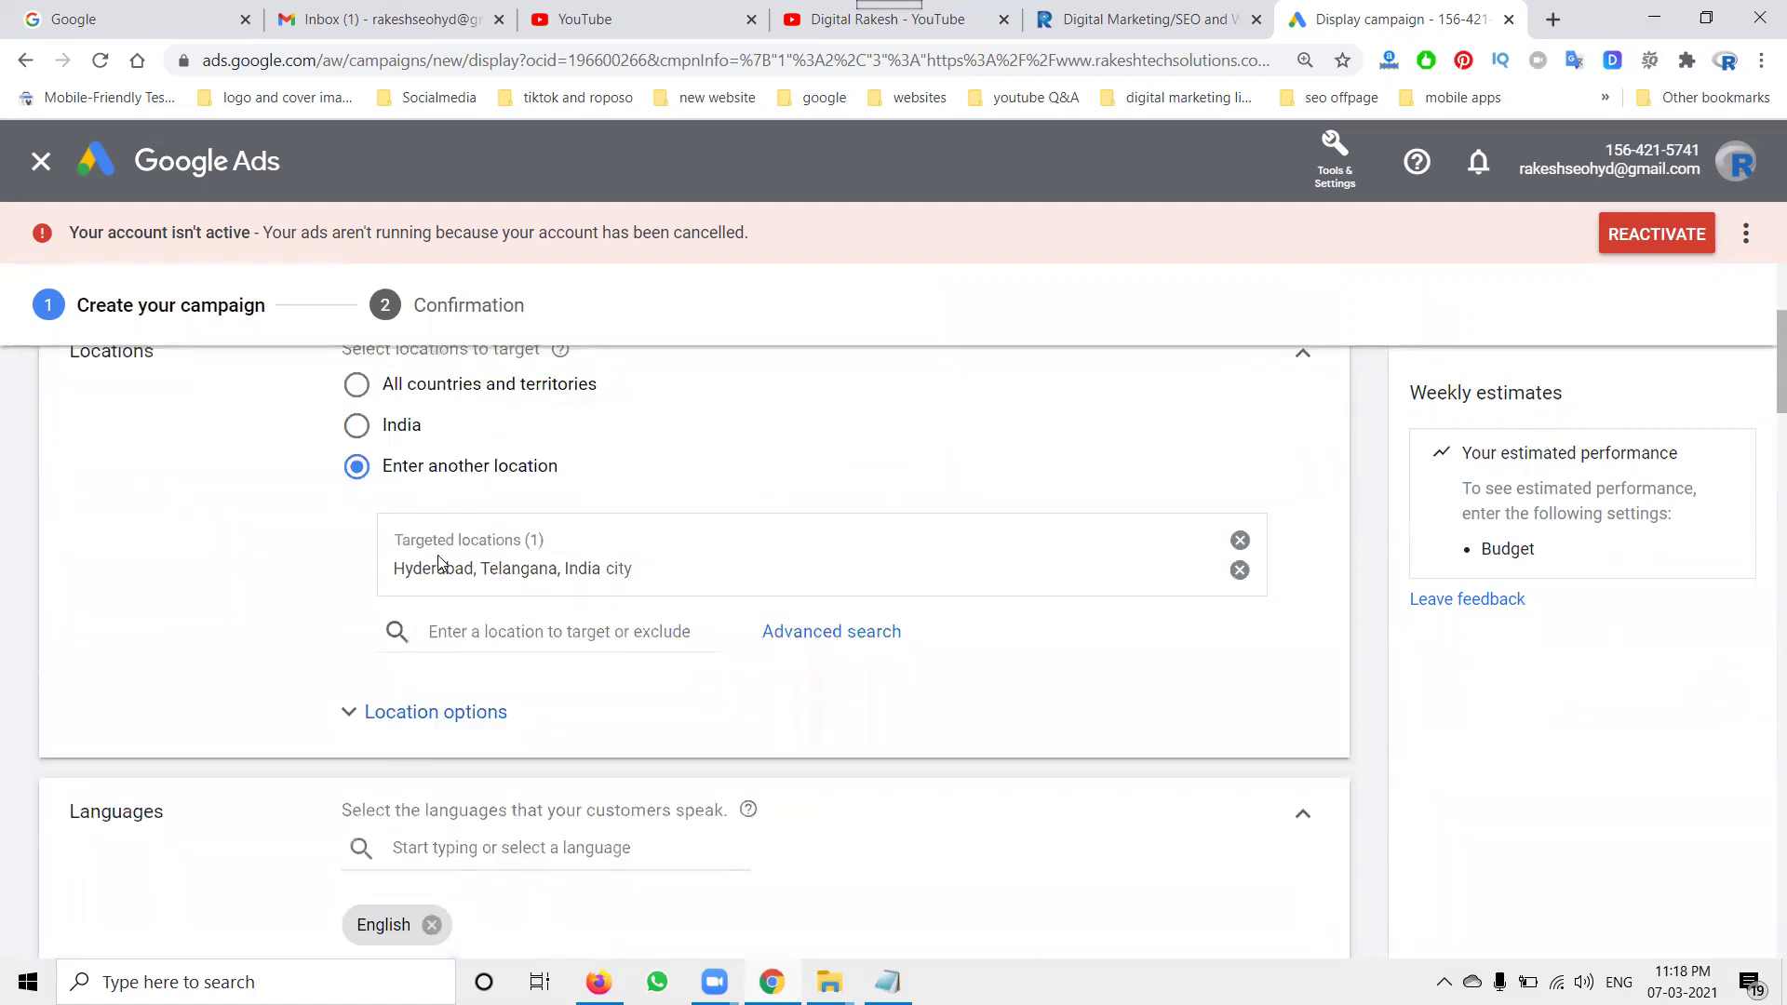
Target all of India with All languages, reviewing the bidding focus options.
left_click(359, 428)
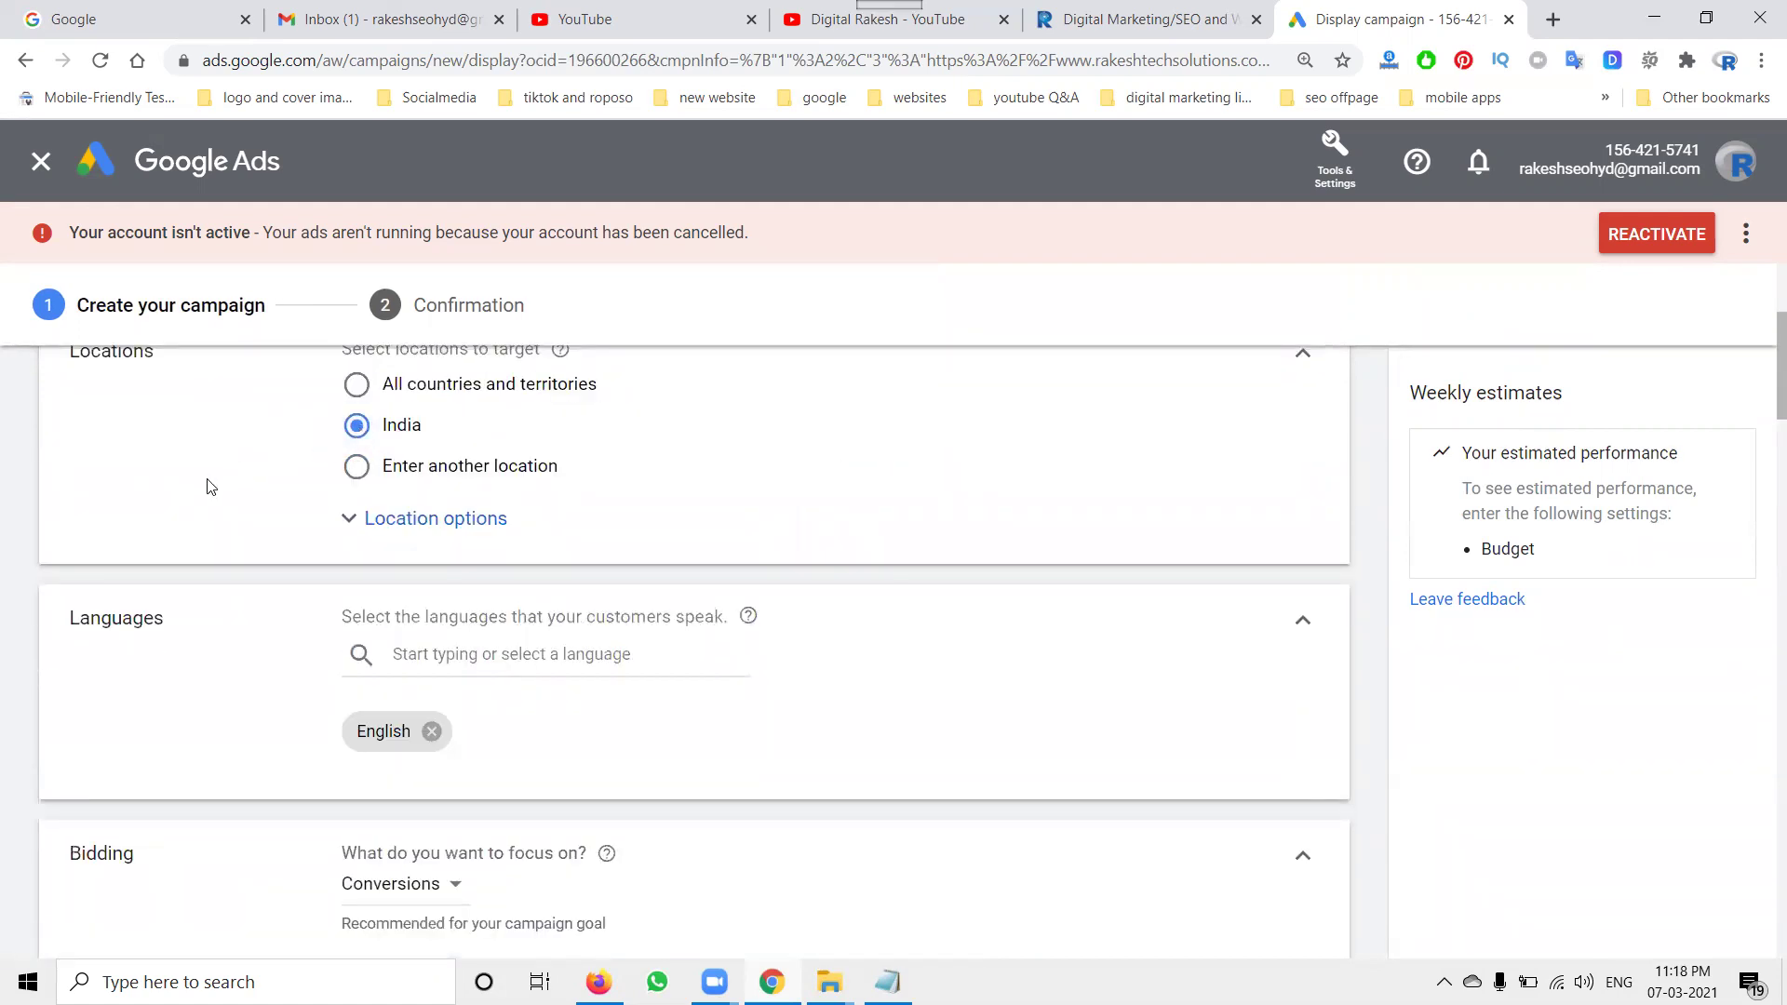
scroll(223, 485, "down", 3)
scroll(376, 409, "up", 2)
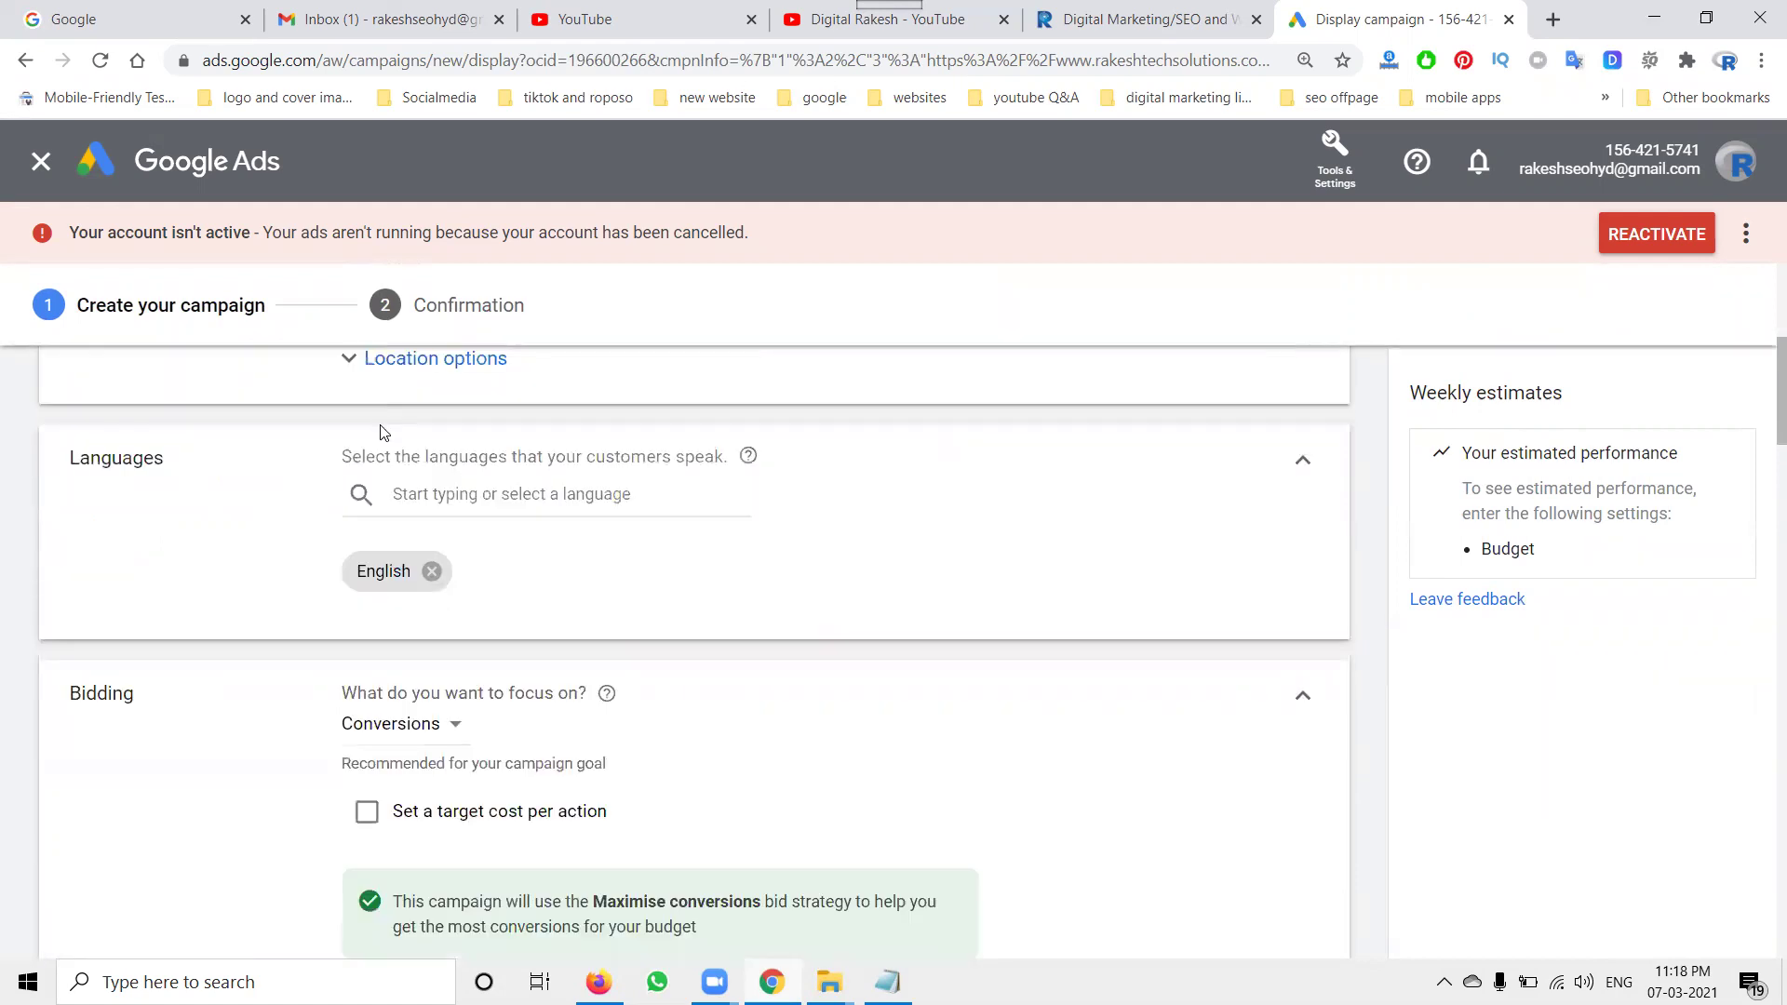
left_click(409, 493)
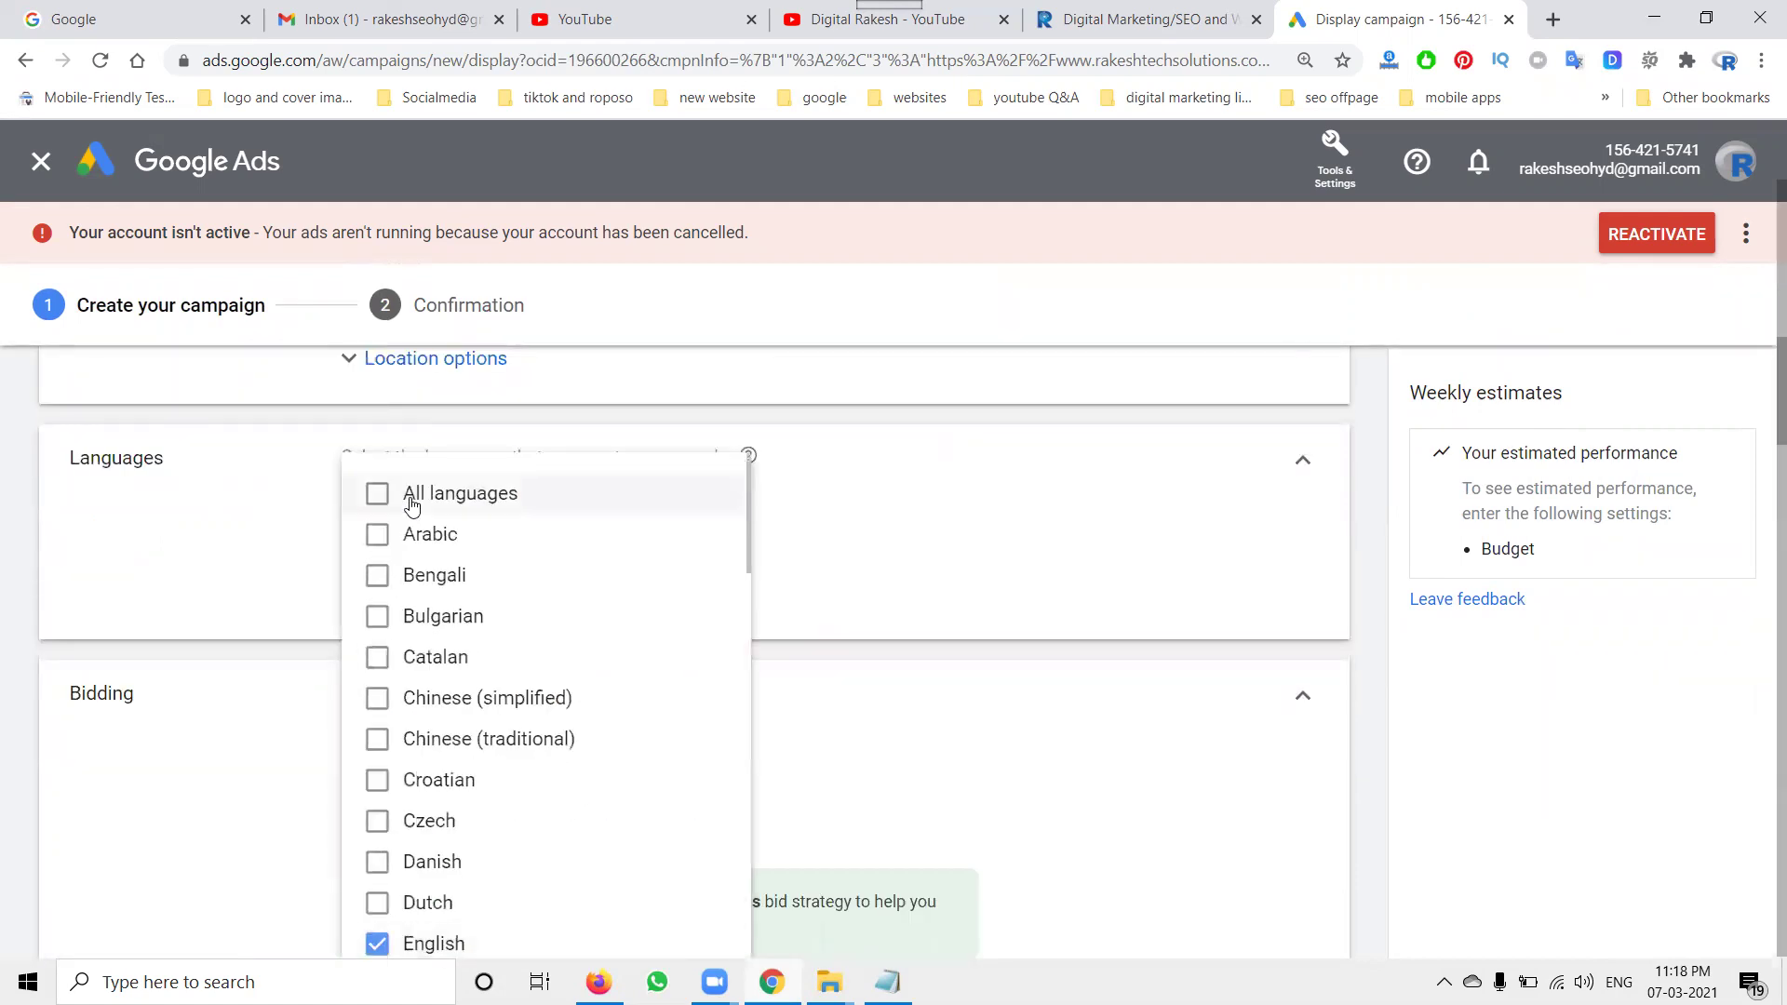
left_click(413, 502)
left_click(974, 796)
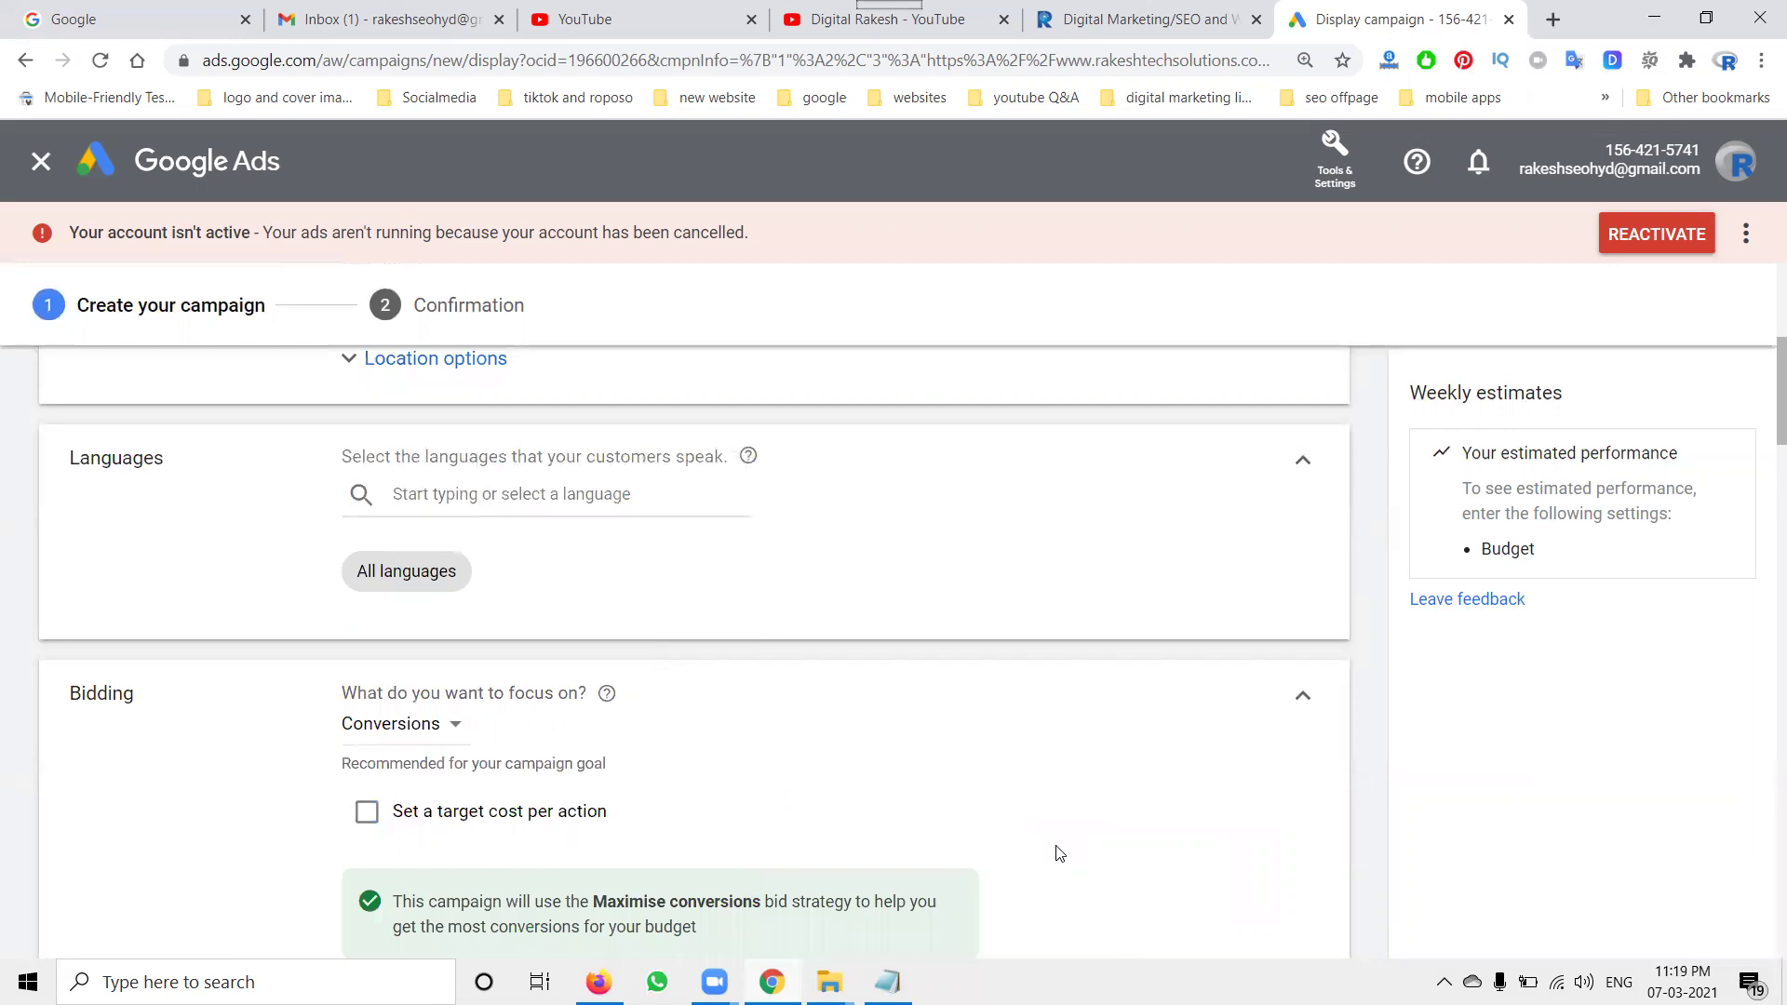
scroll(568, 583, "down", 3)
left_click(424, 421)
Set the average daily budget to ₹1,500.00.
left_click(264, 442)
scroll(263, 442, "down", 3)
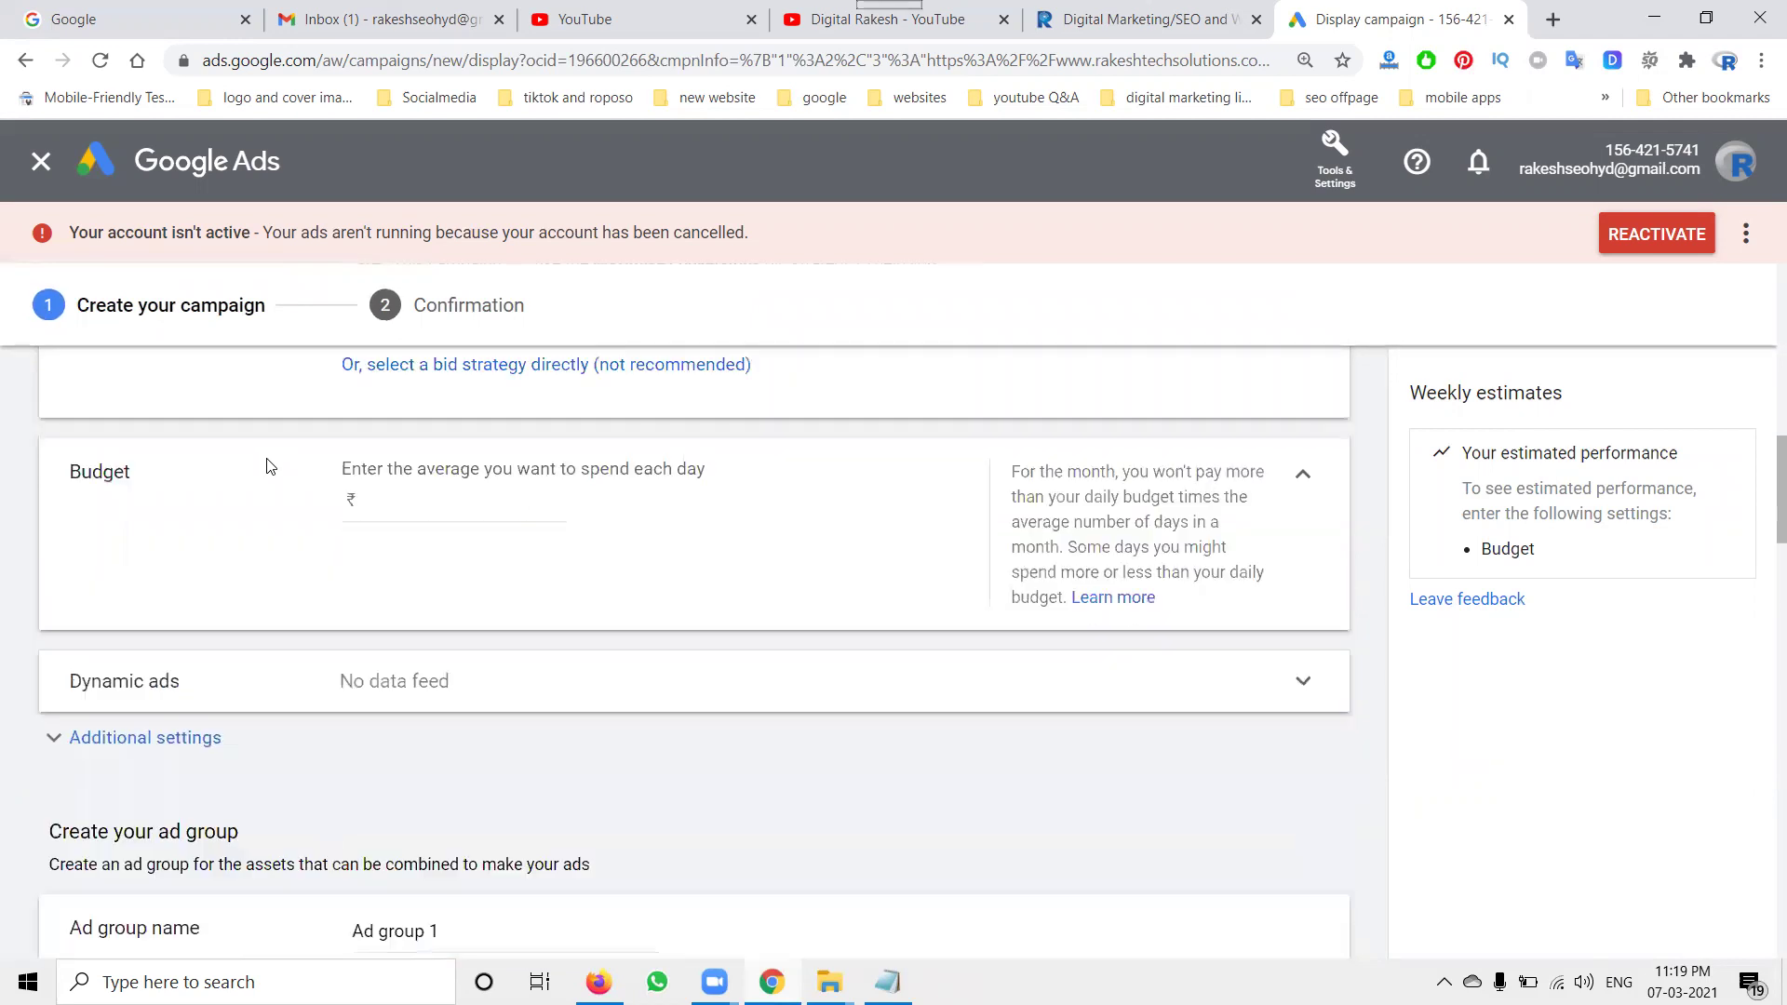
left_click(432, 503)
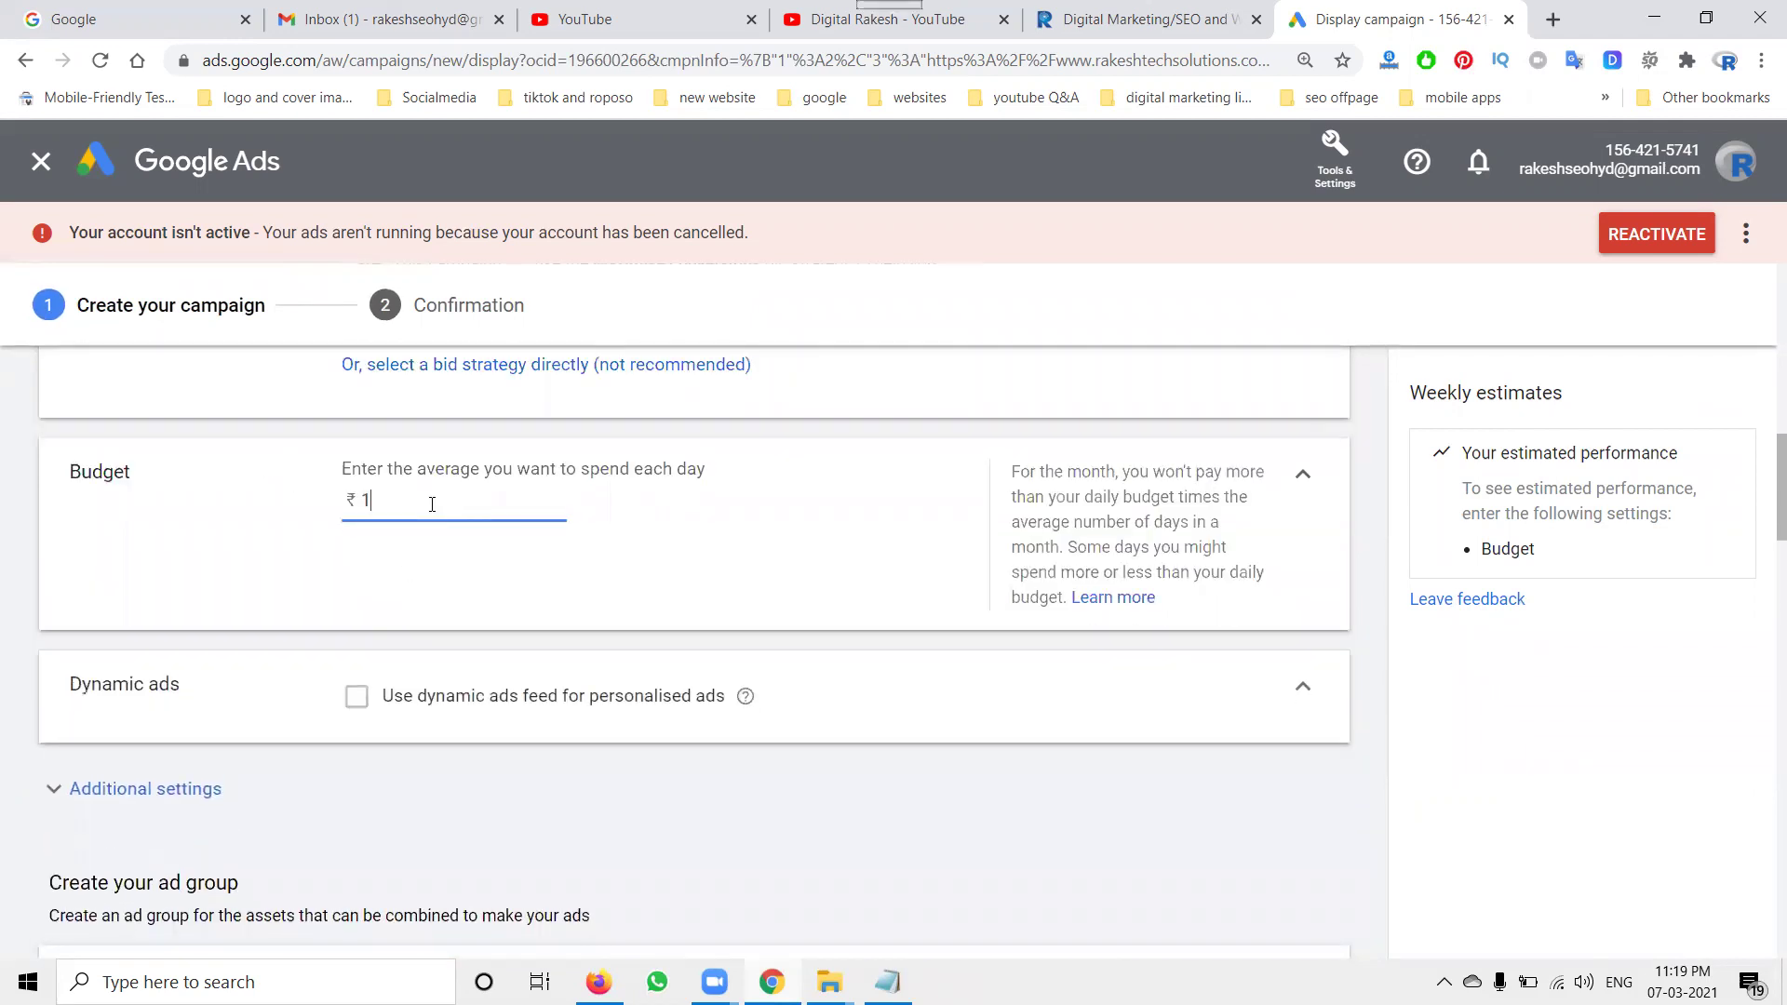
type("1500")
left_click(231, 558)
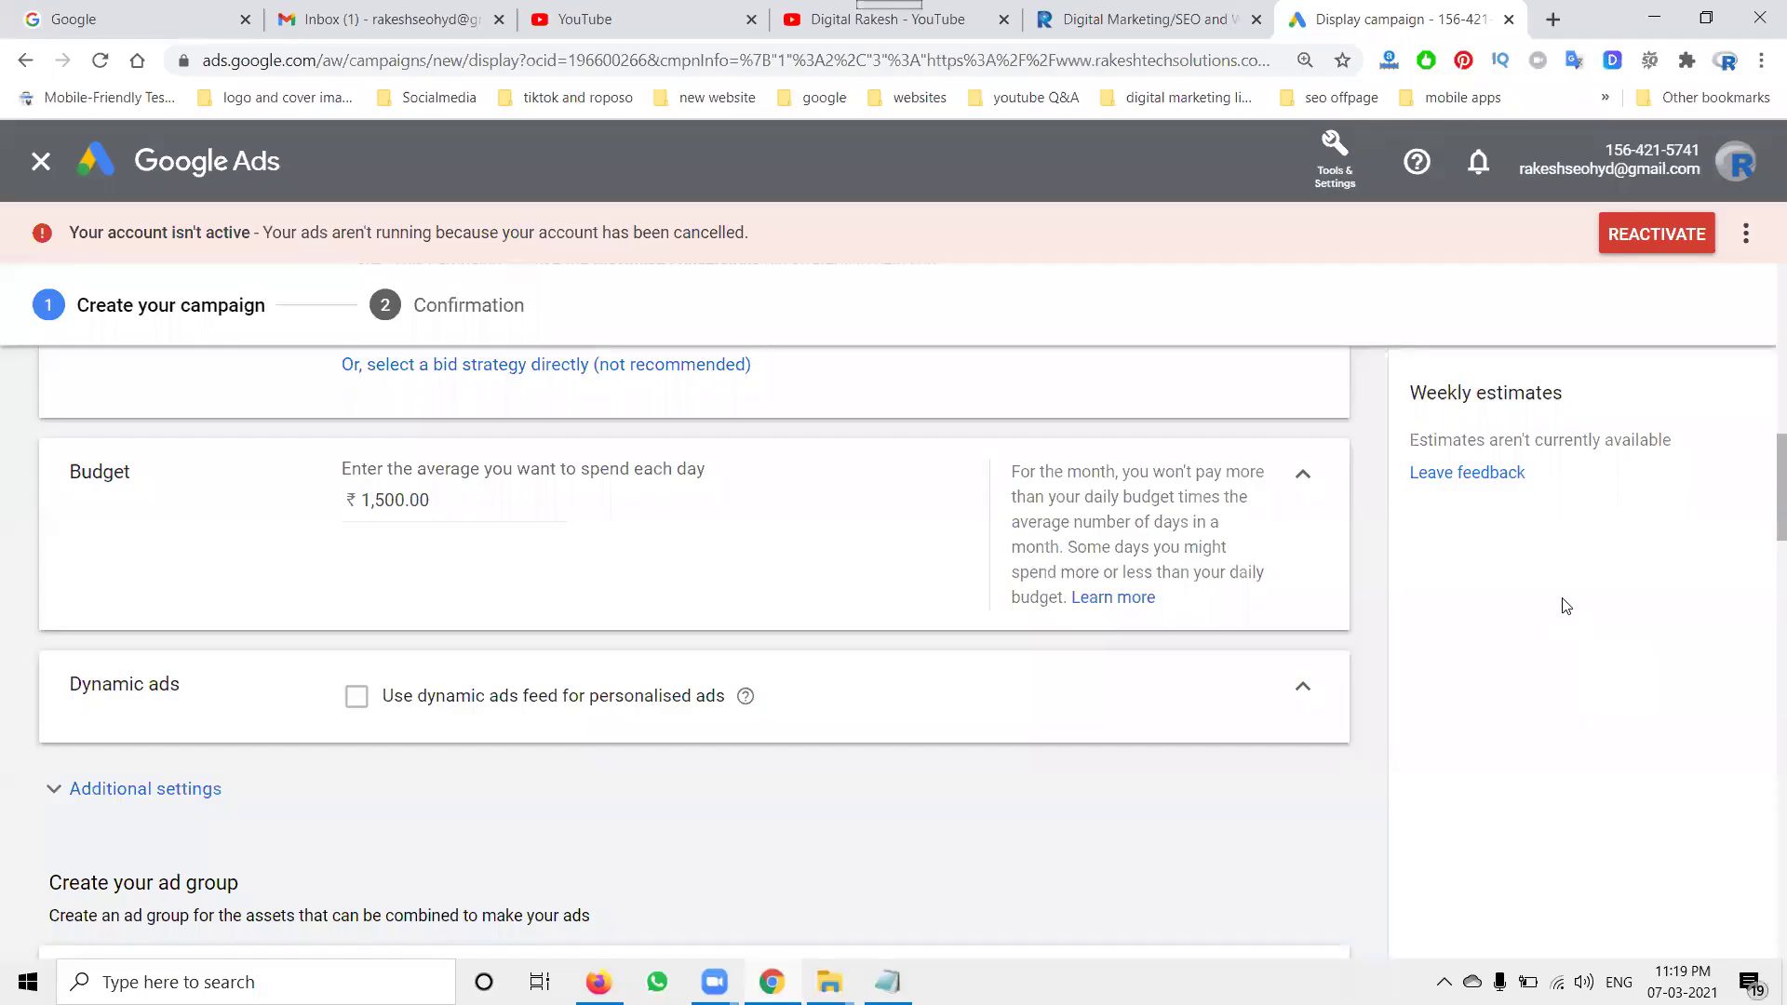
Try the dynamic ads feed and its business type list, then leave the feed turned off.
left_click(1304, 689)
left_click(901, 689)
left_click(390, 700)
scroll(381, 663, "down", 2)
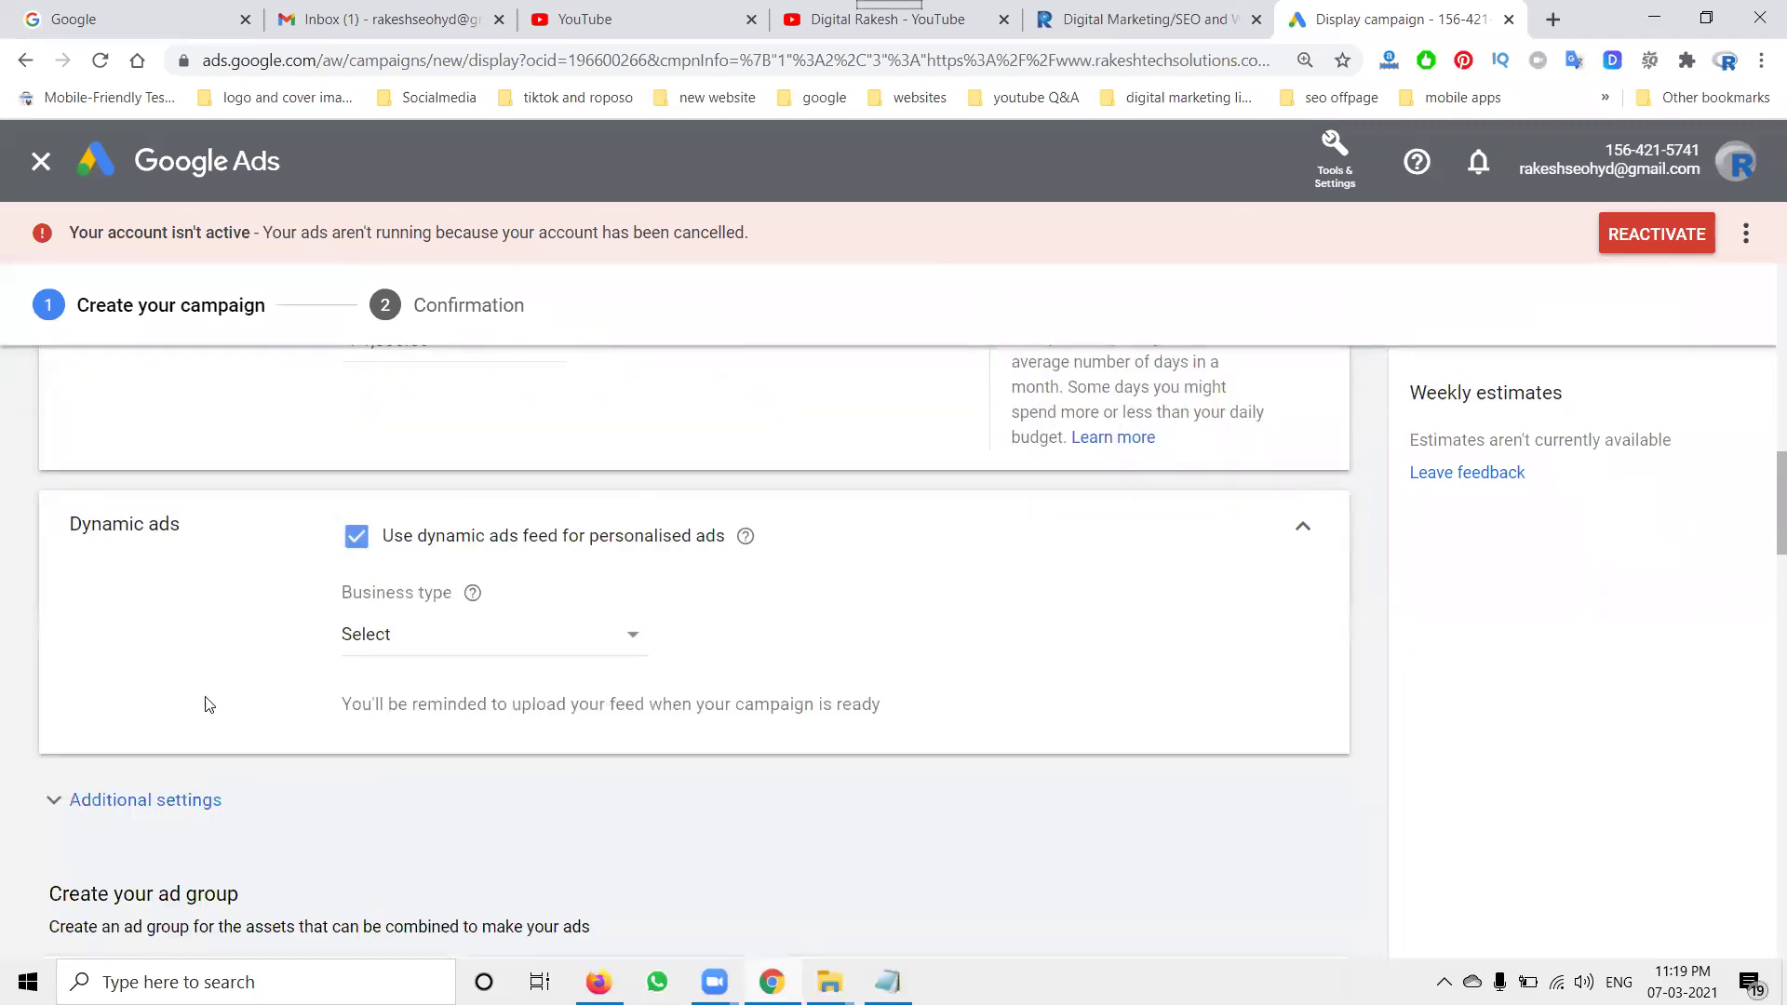
left_click(391, 636)
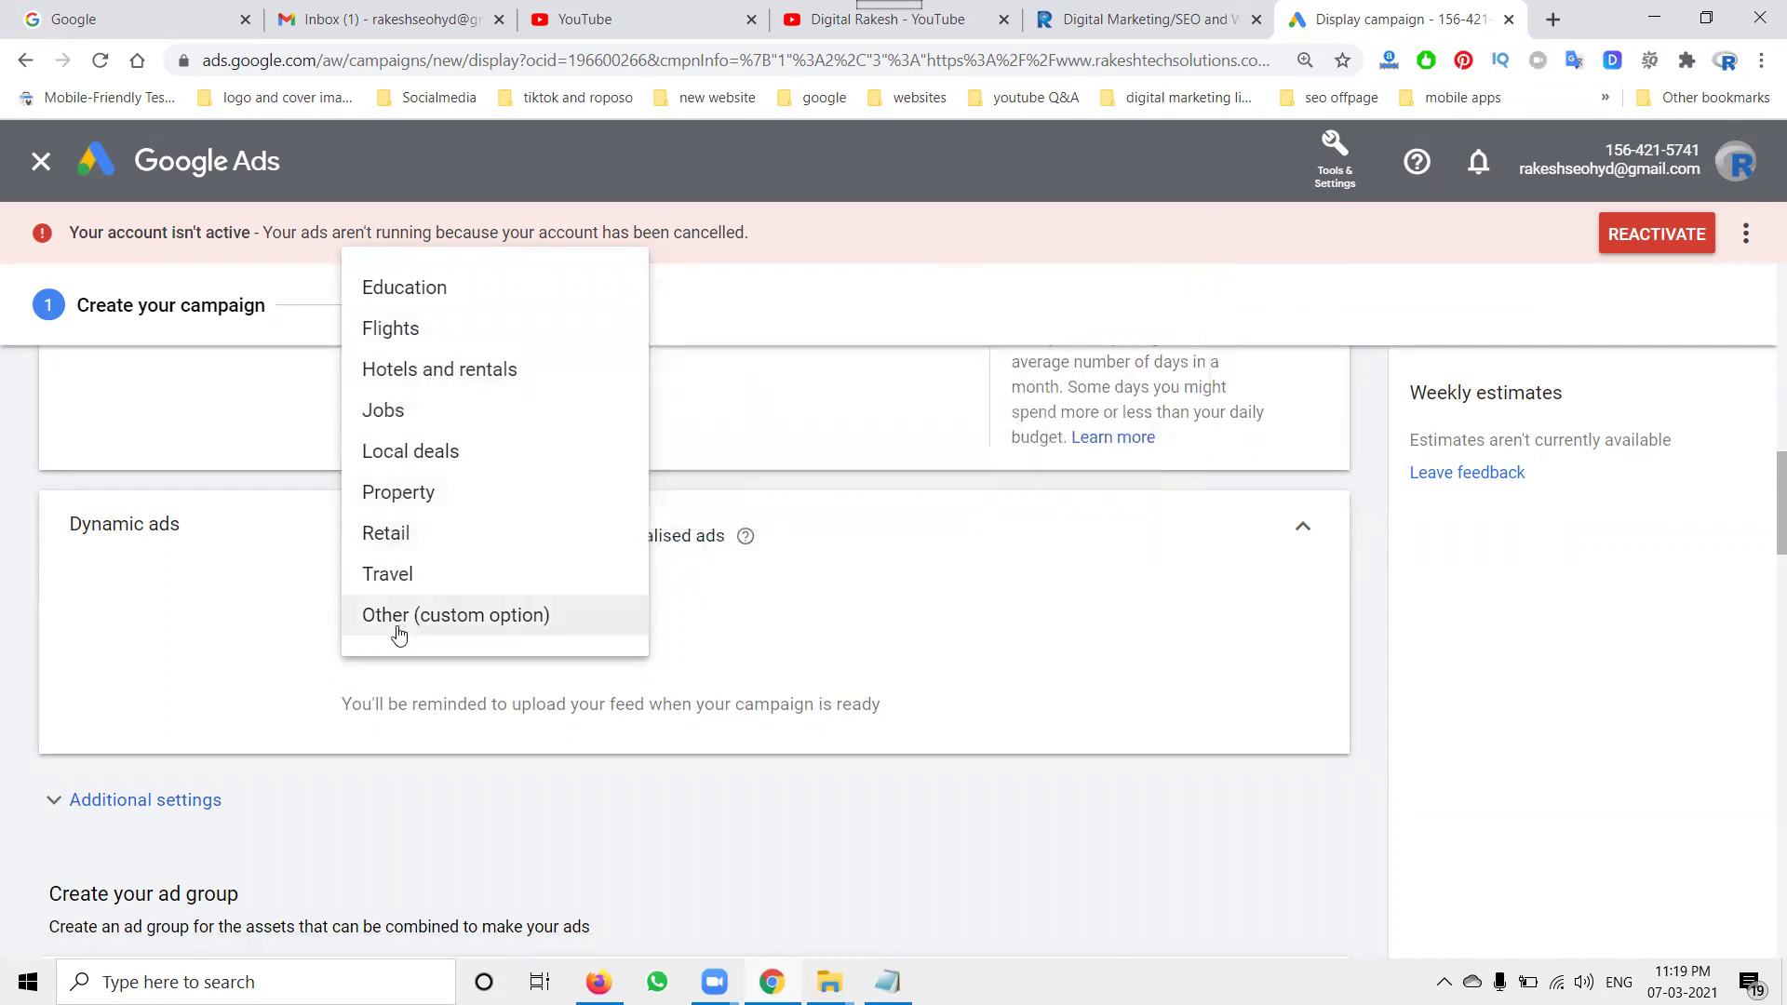
left_click(304, 636)
left_click(356, 537)
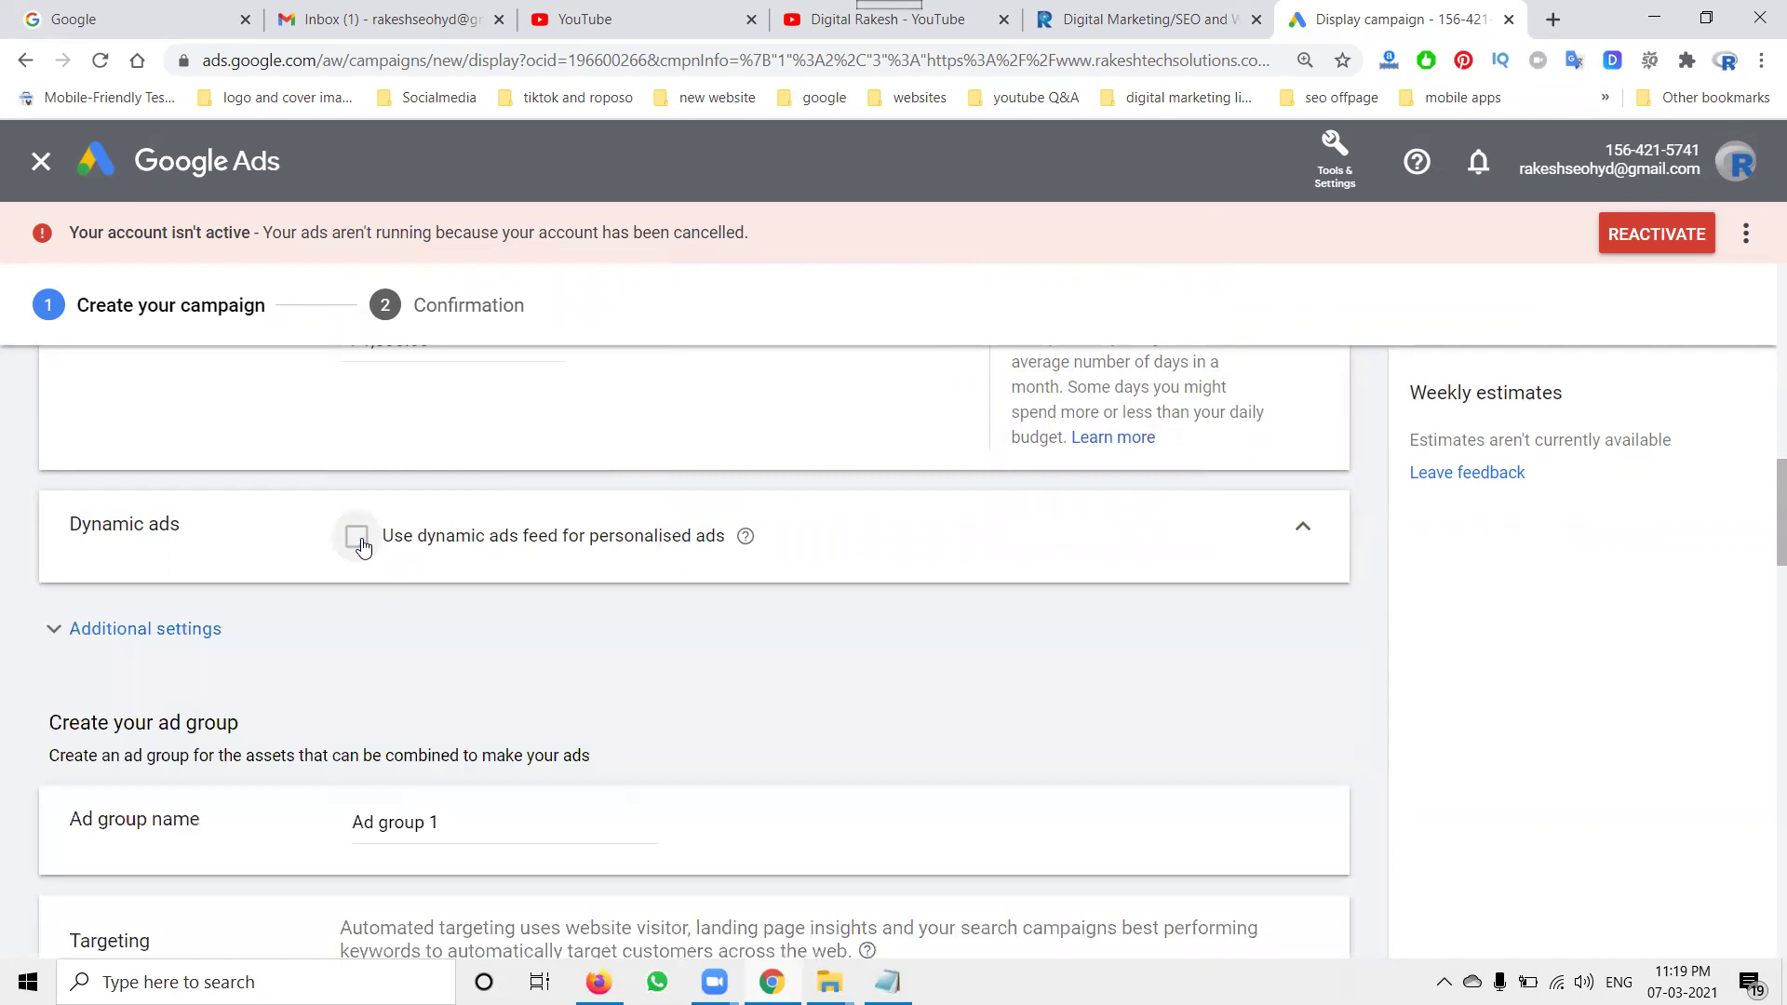
Add 'rts' to the ad group name.
scroll(294, 588, "down", 3)
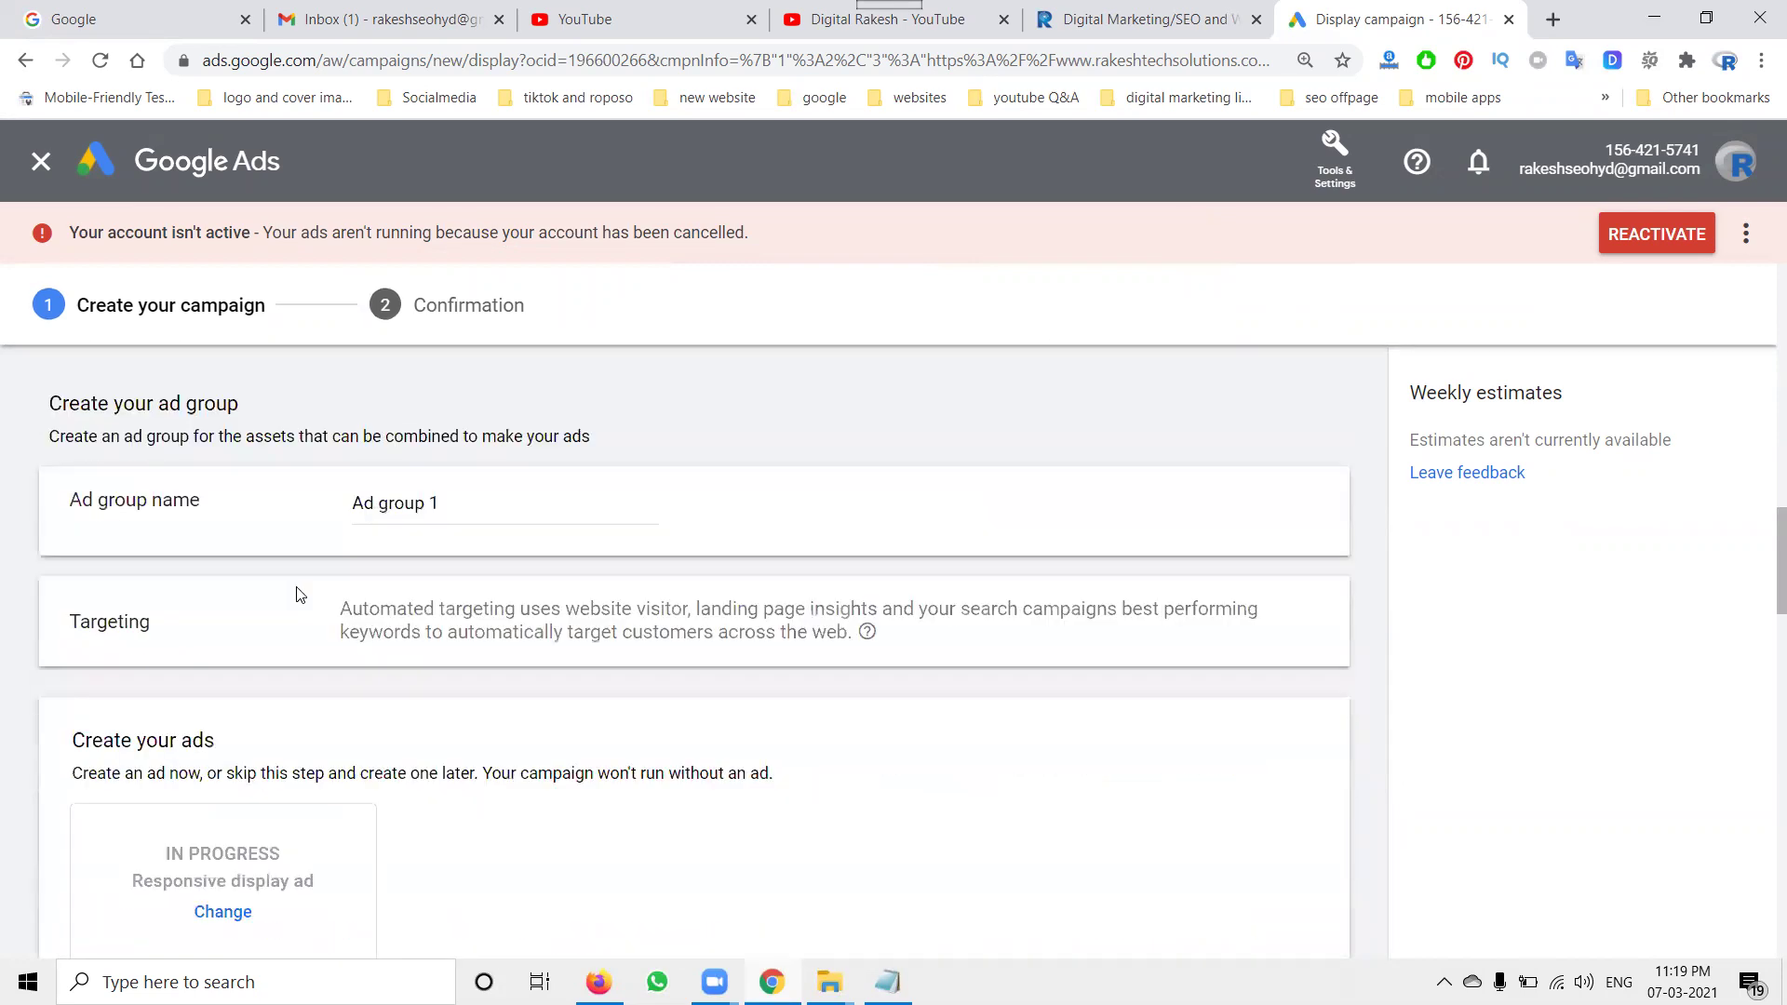
left_click(354, 506)
type("rts")
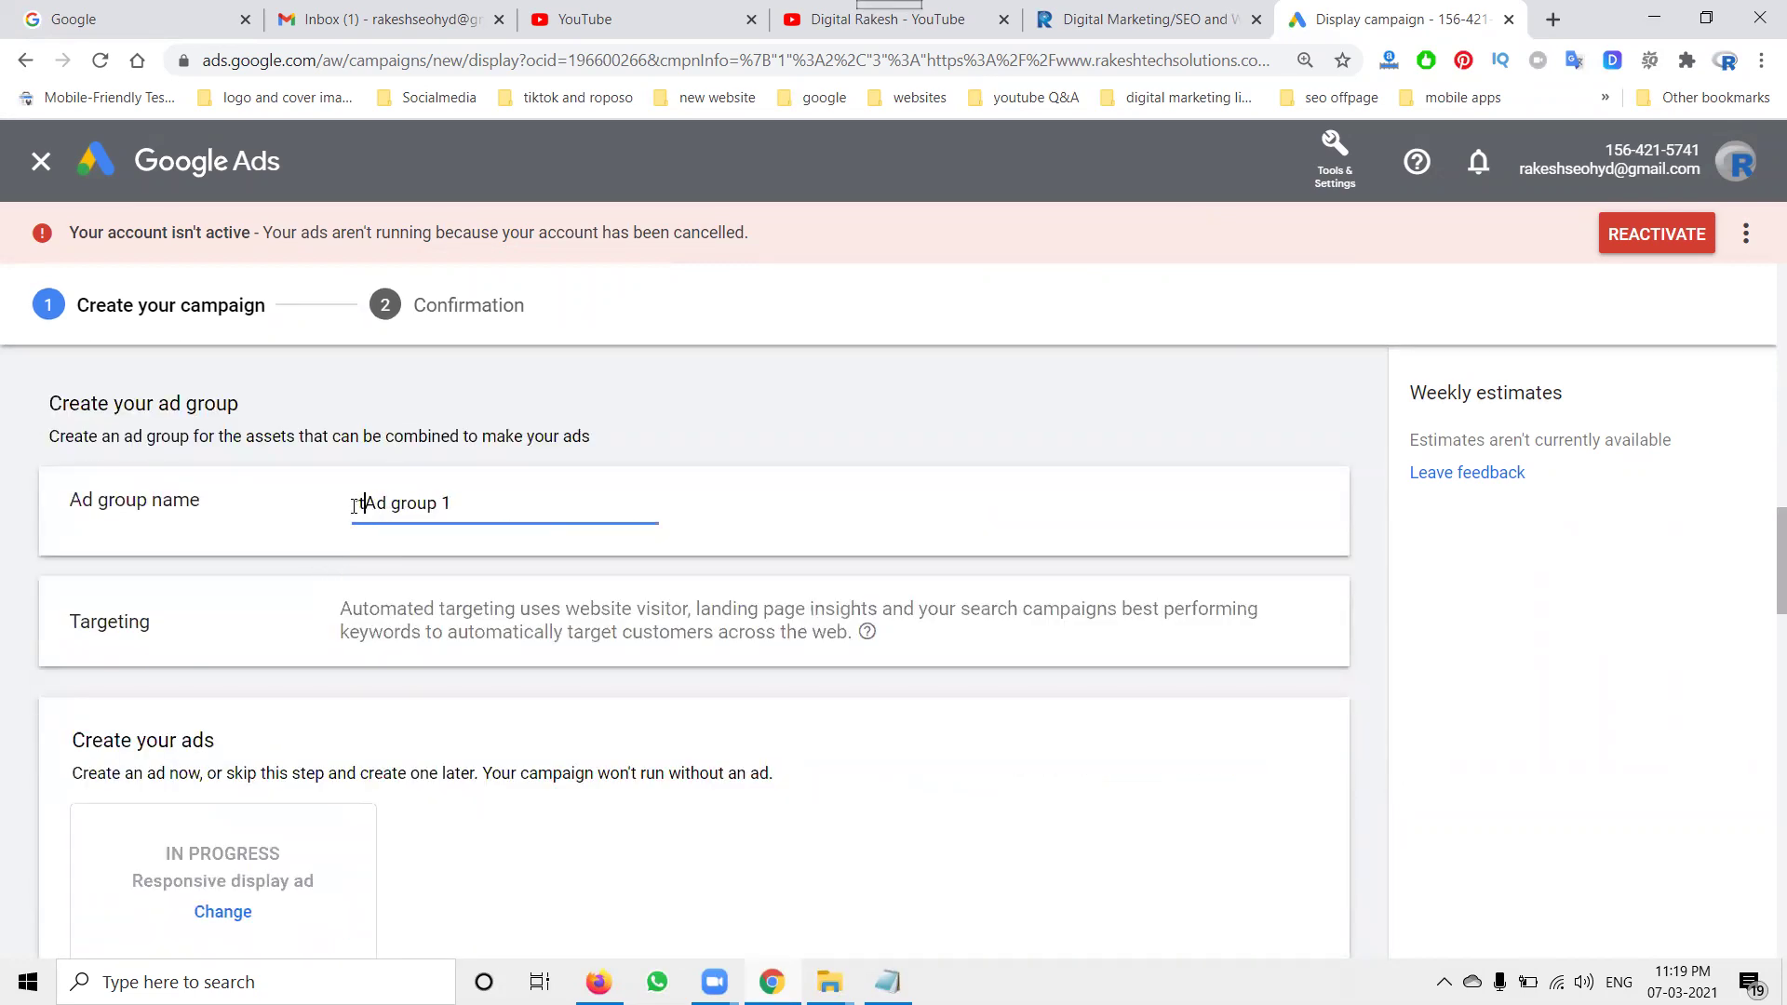
scroll(190, 610, "down", 4)
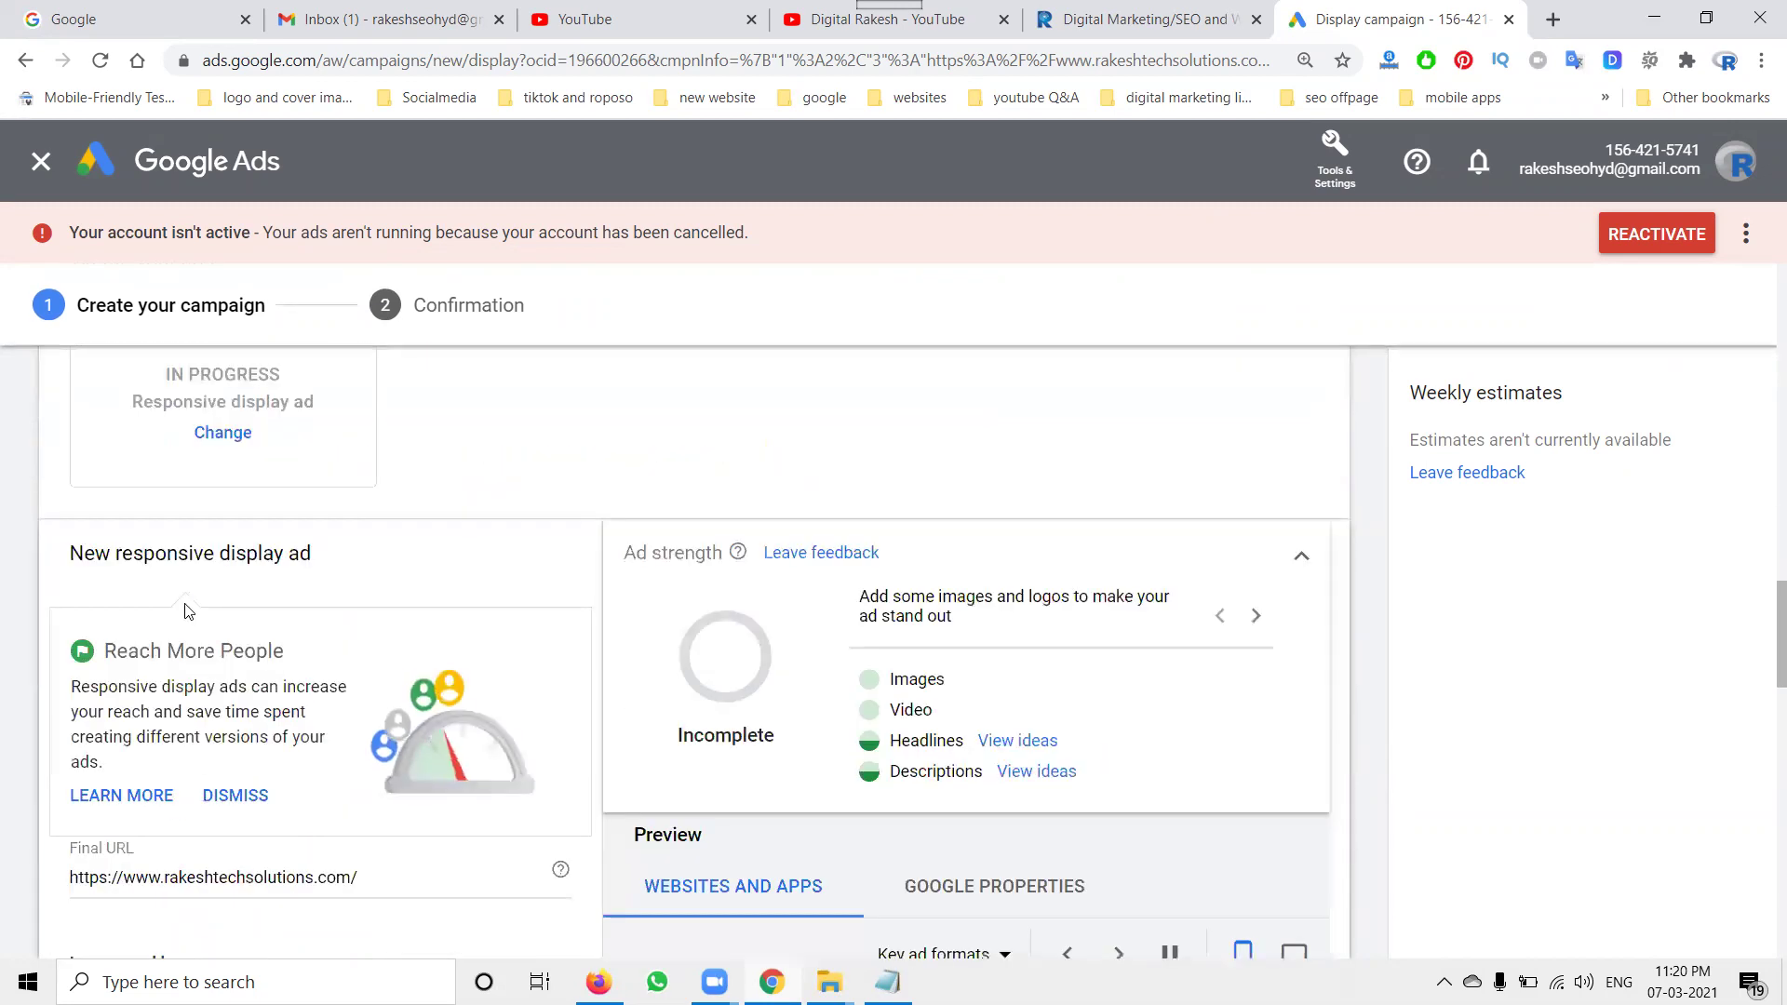
scroll(426, 572, "down", 2)
scroll(426, 571, "down", 3)
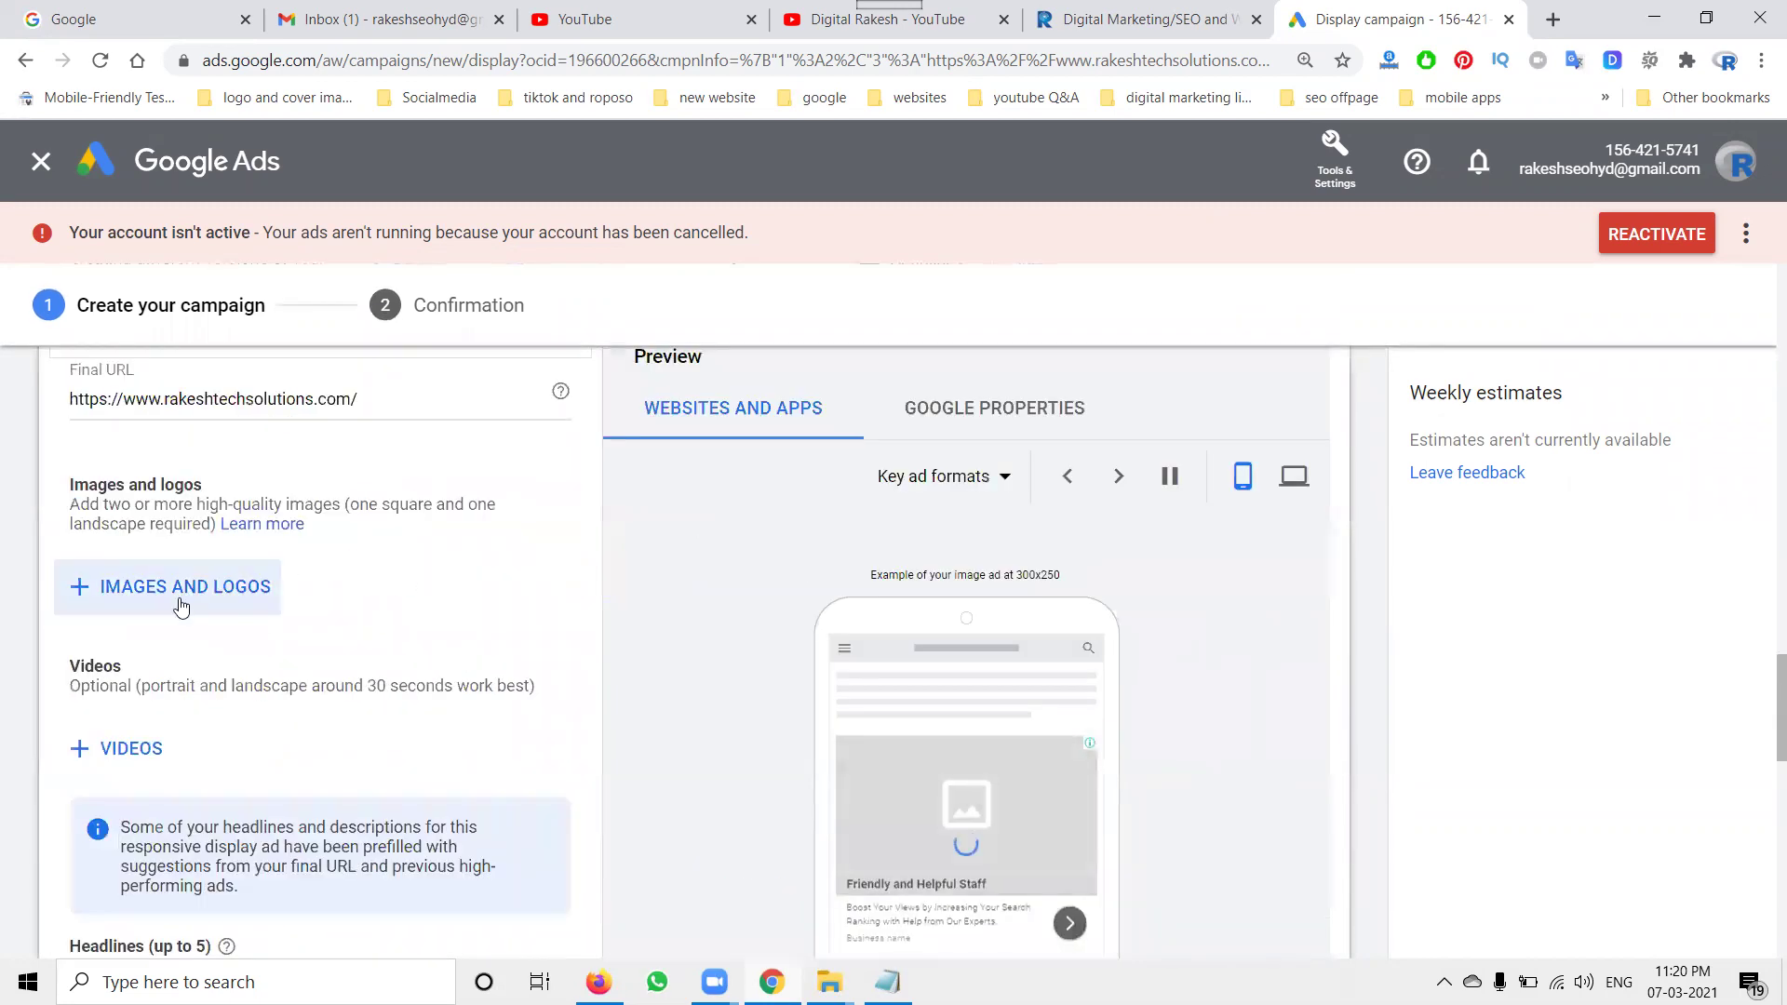
Pick the 640×450 website logo as an ad image with 1.91:1 and 1:1 crops.
left_click(232, 586)
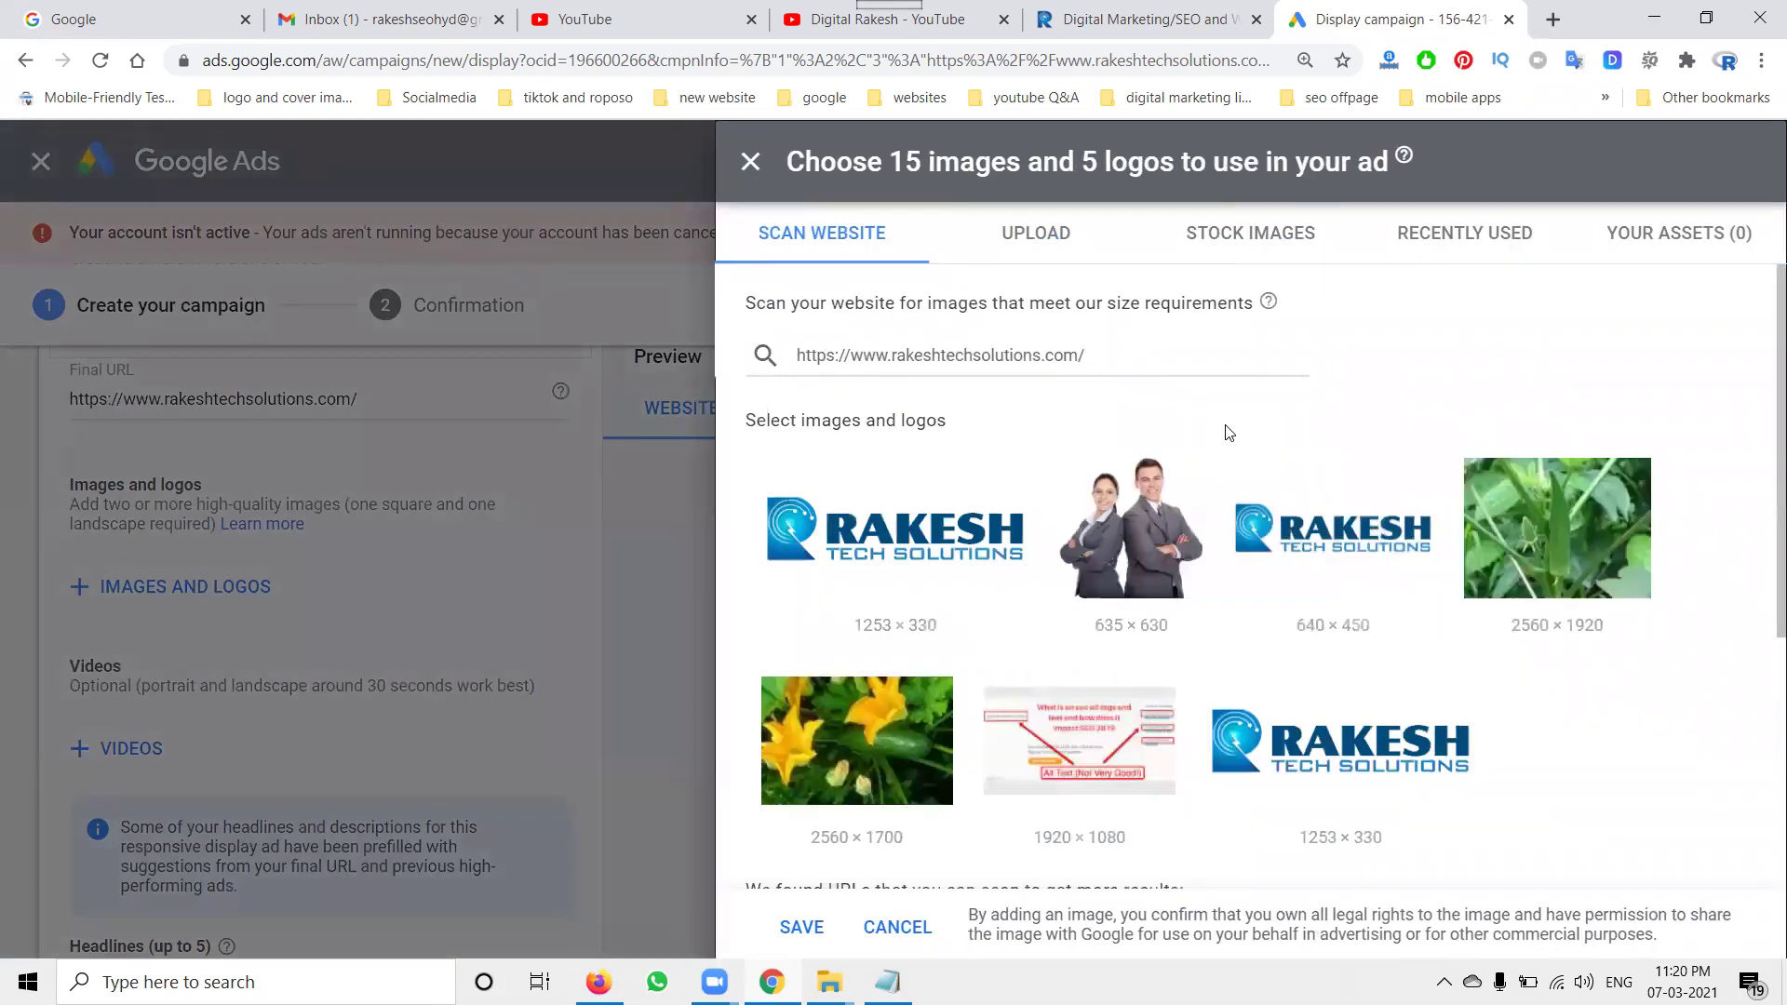
left_click(1300, 542)
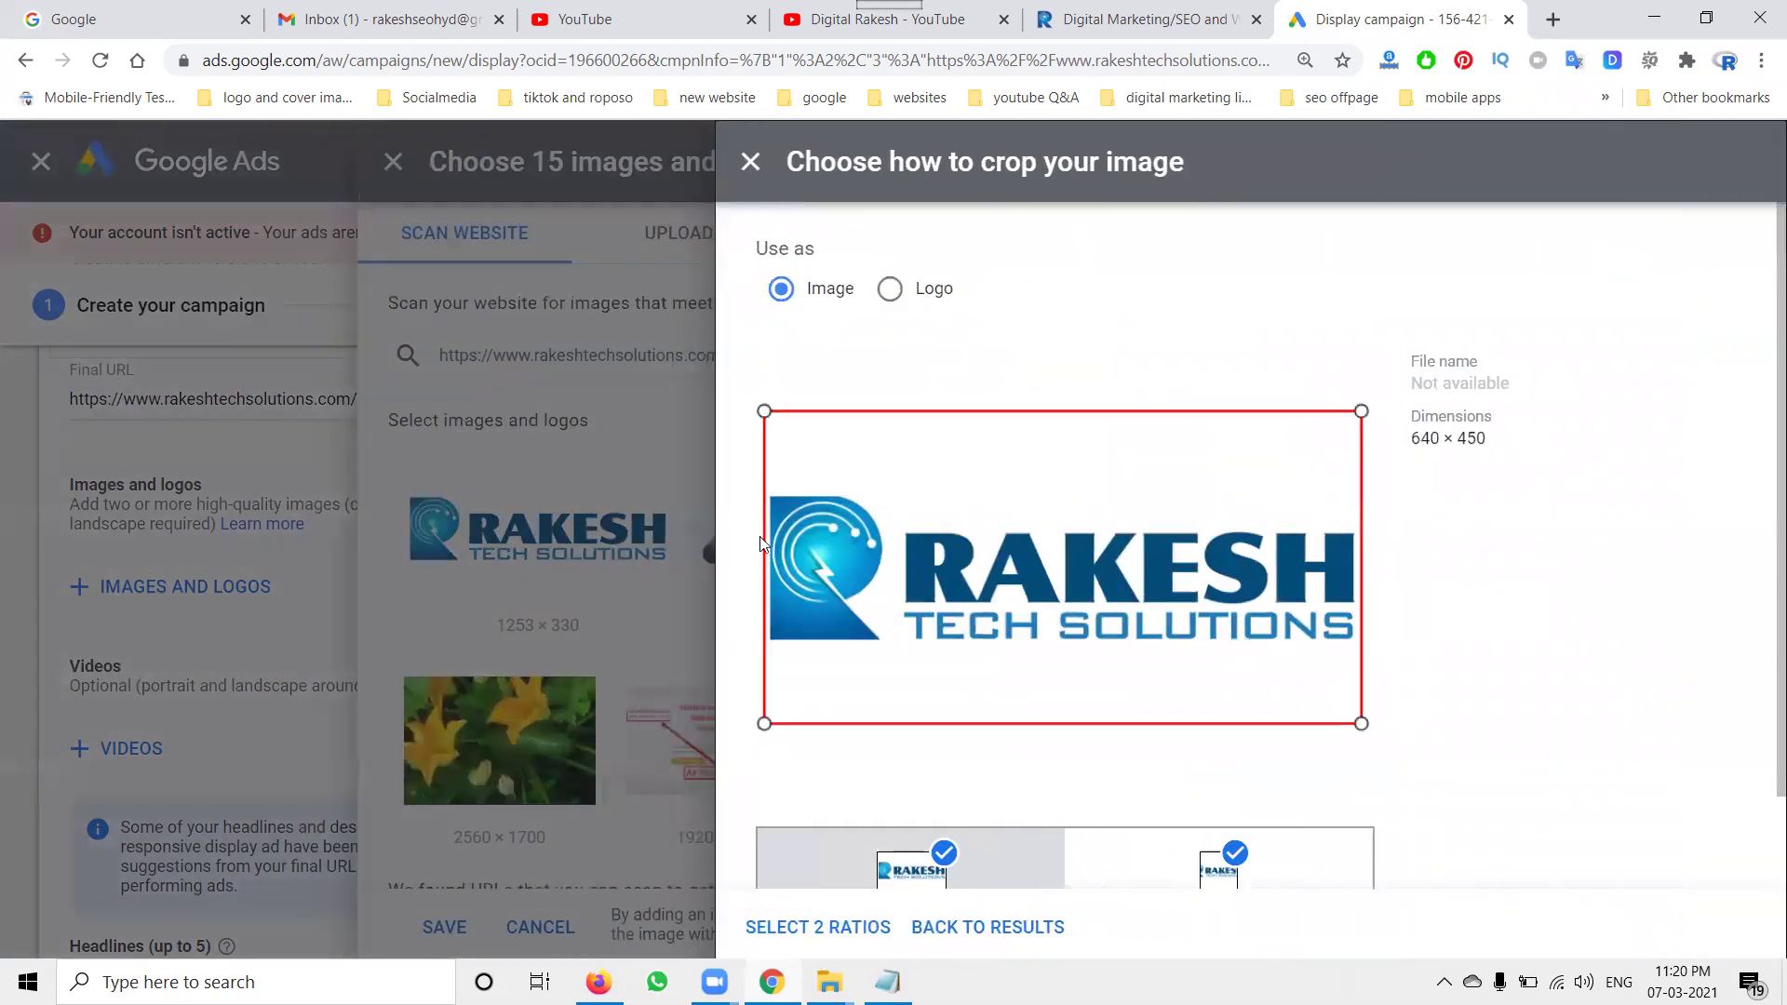
scroll(1651, 773, "down", 1)
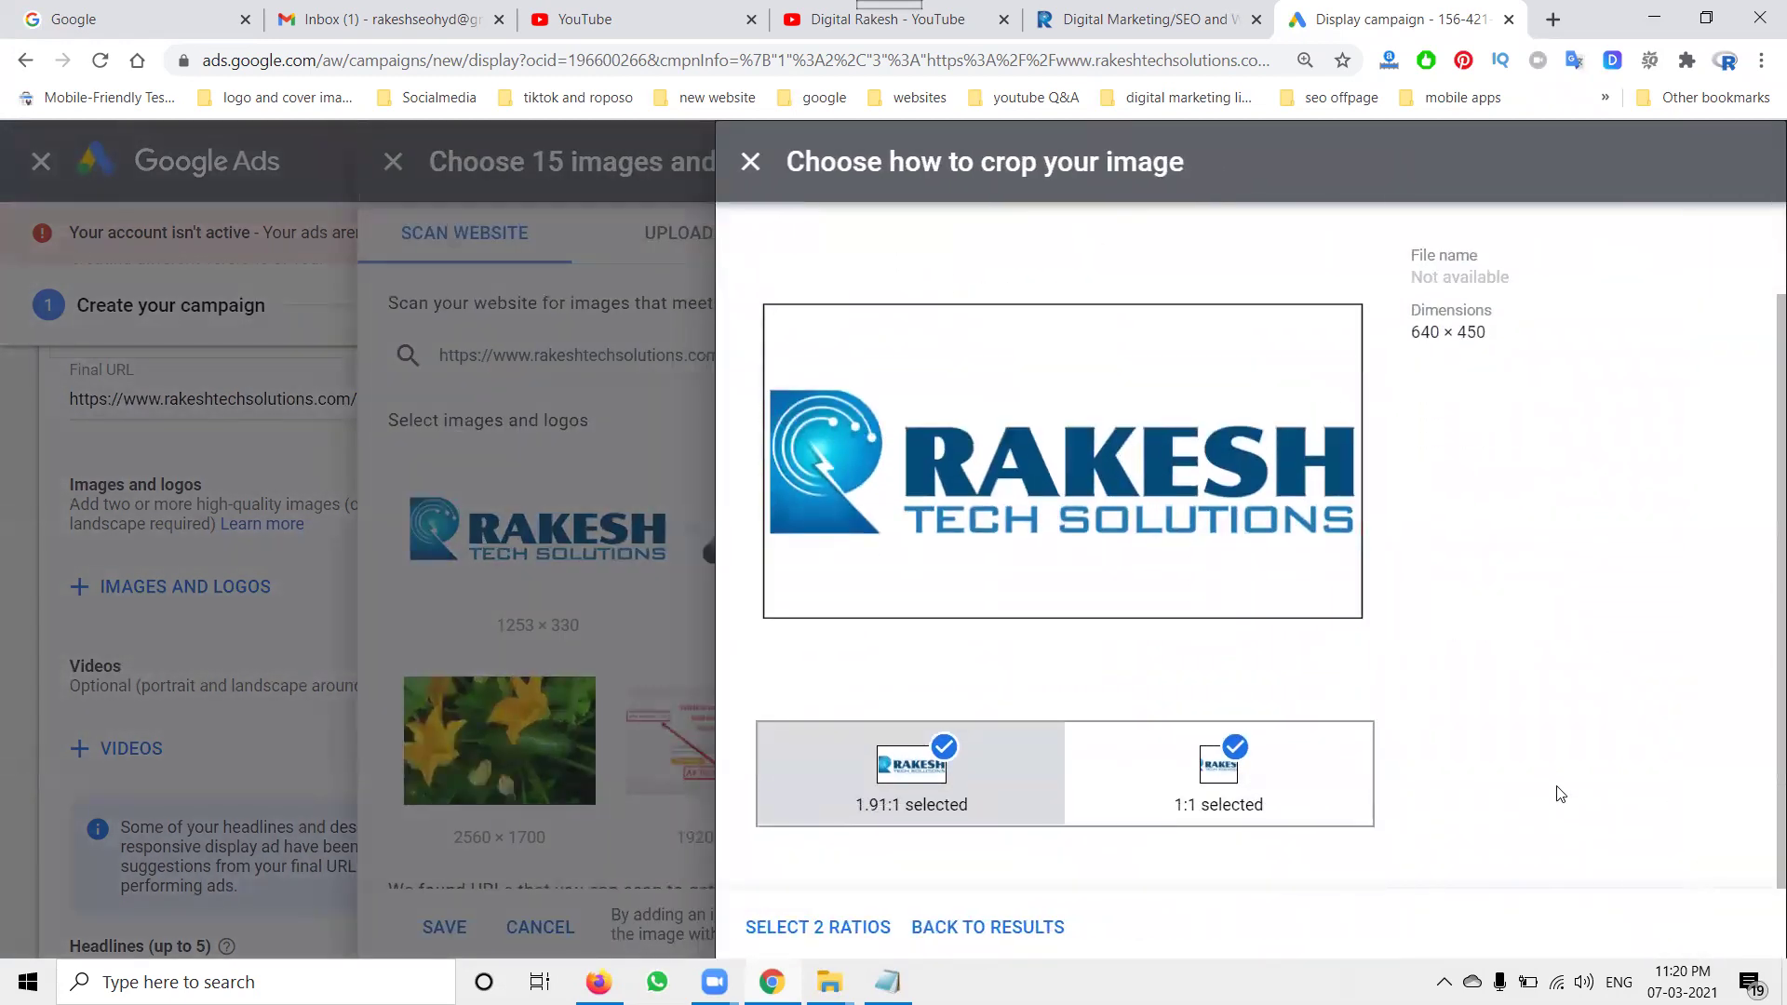
key("Return")
left_click(881, 567)
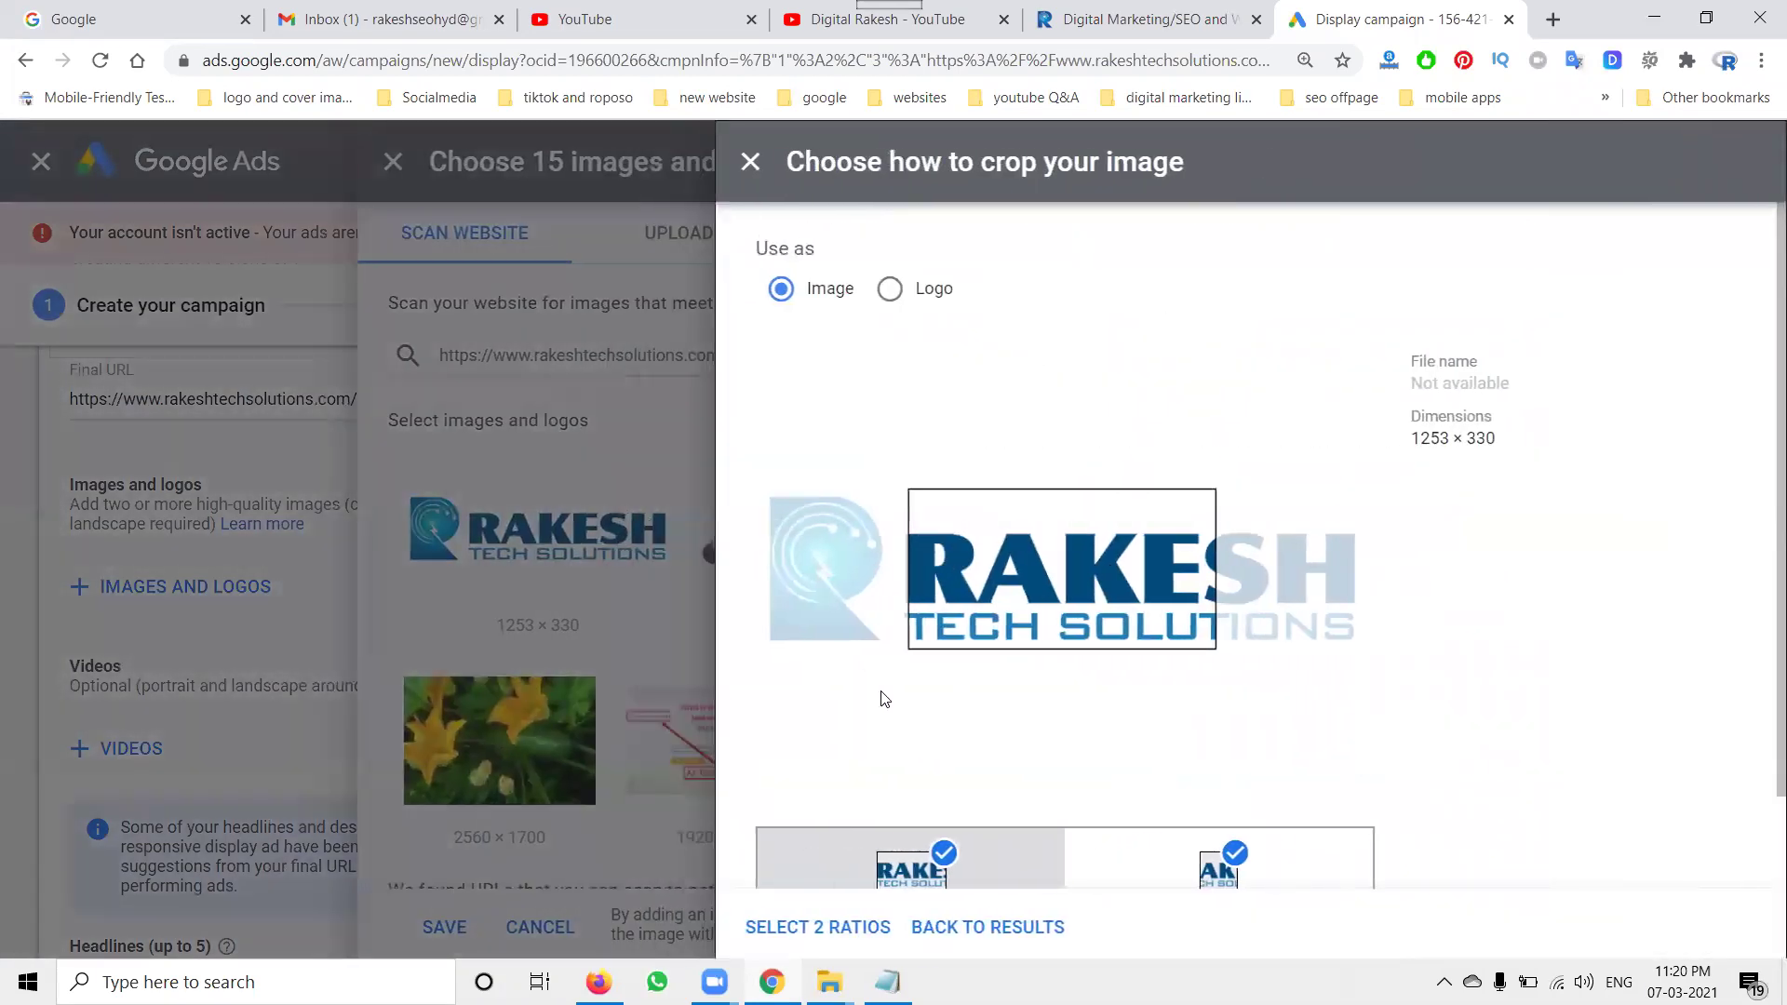
left_click_drag(1040, 608, 888, 609)
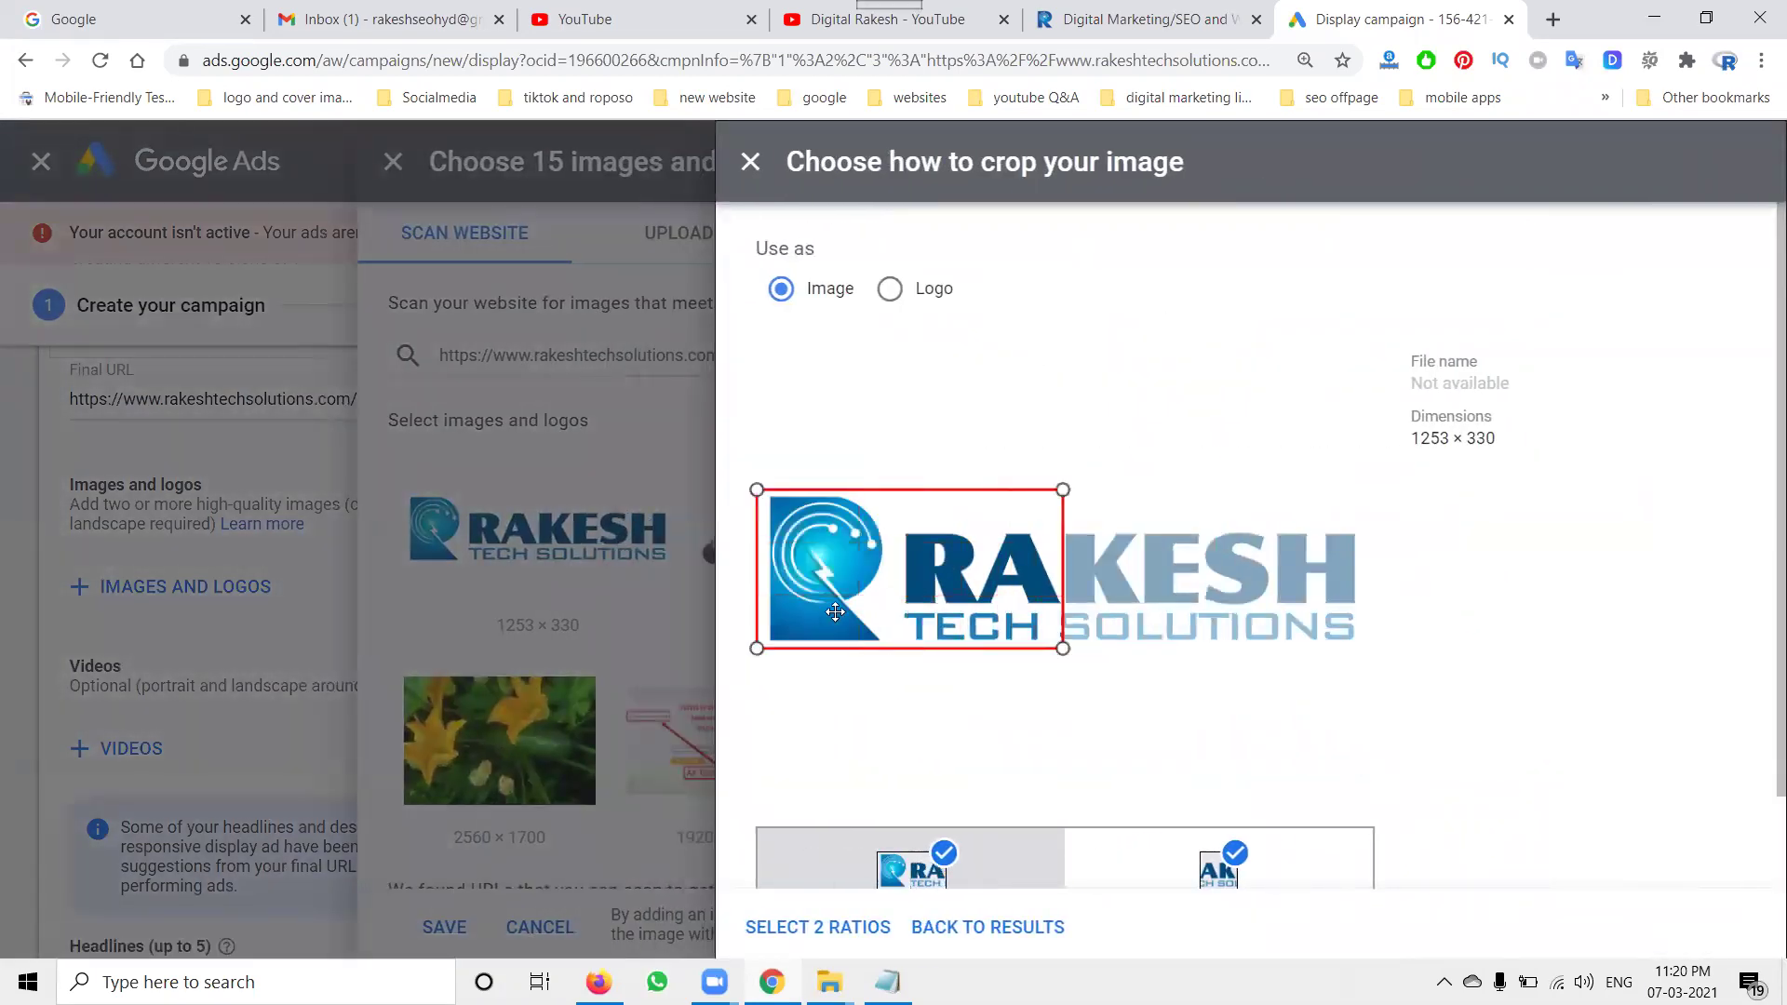
scroll(951, 665, "down", 1)
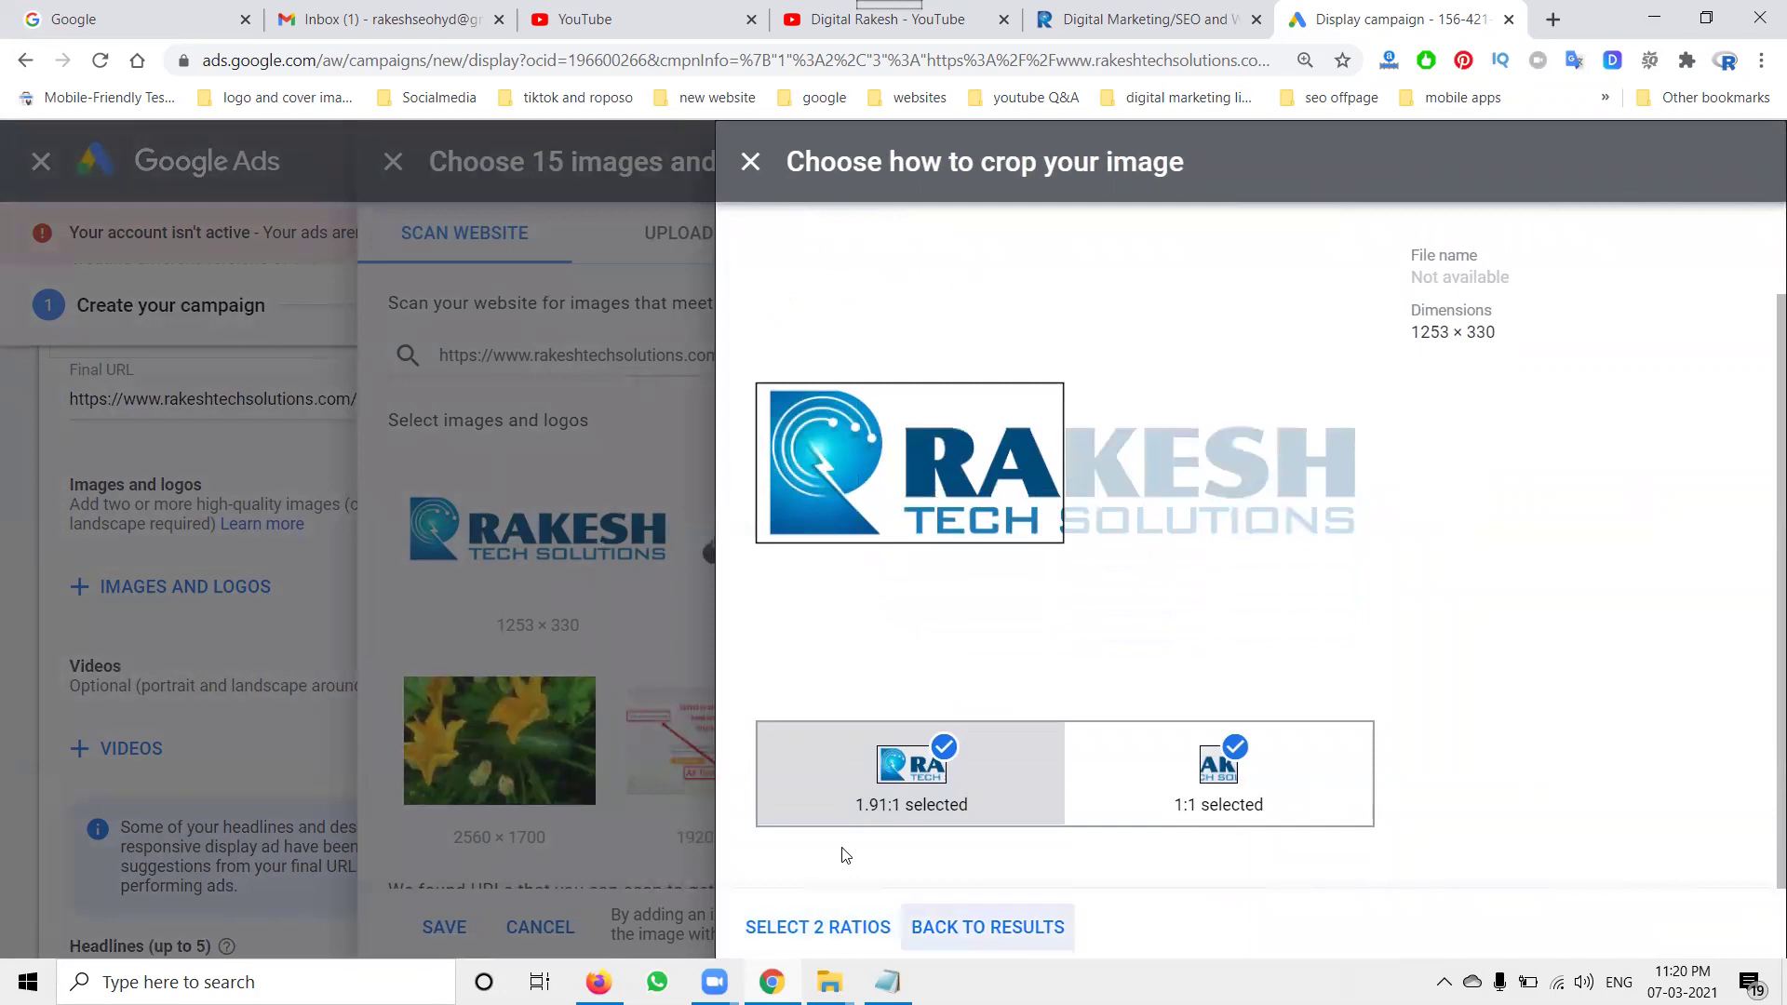
left_click(987, 927)
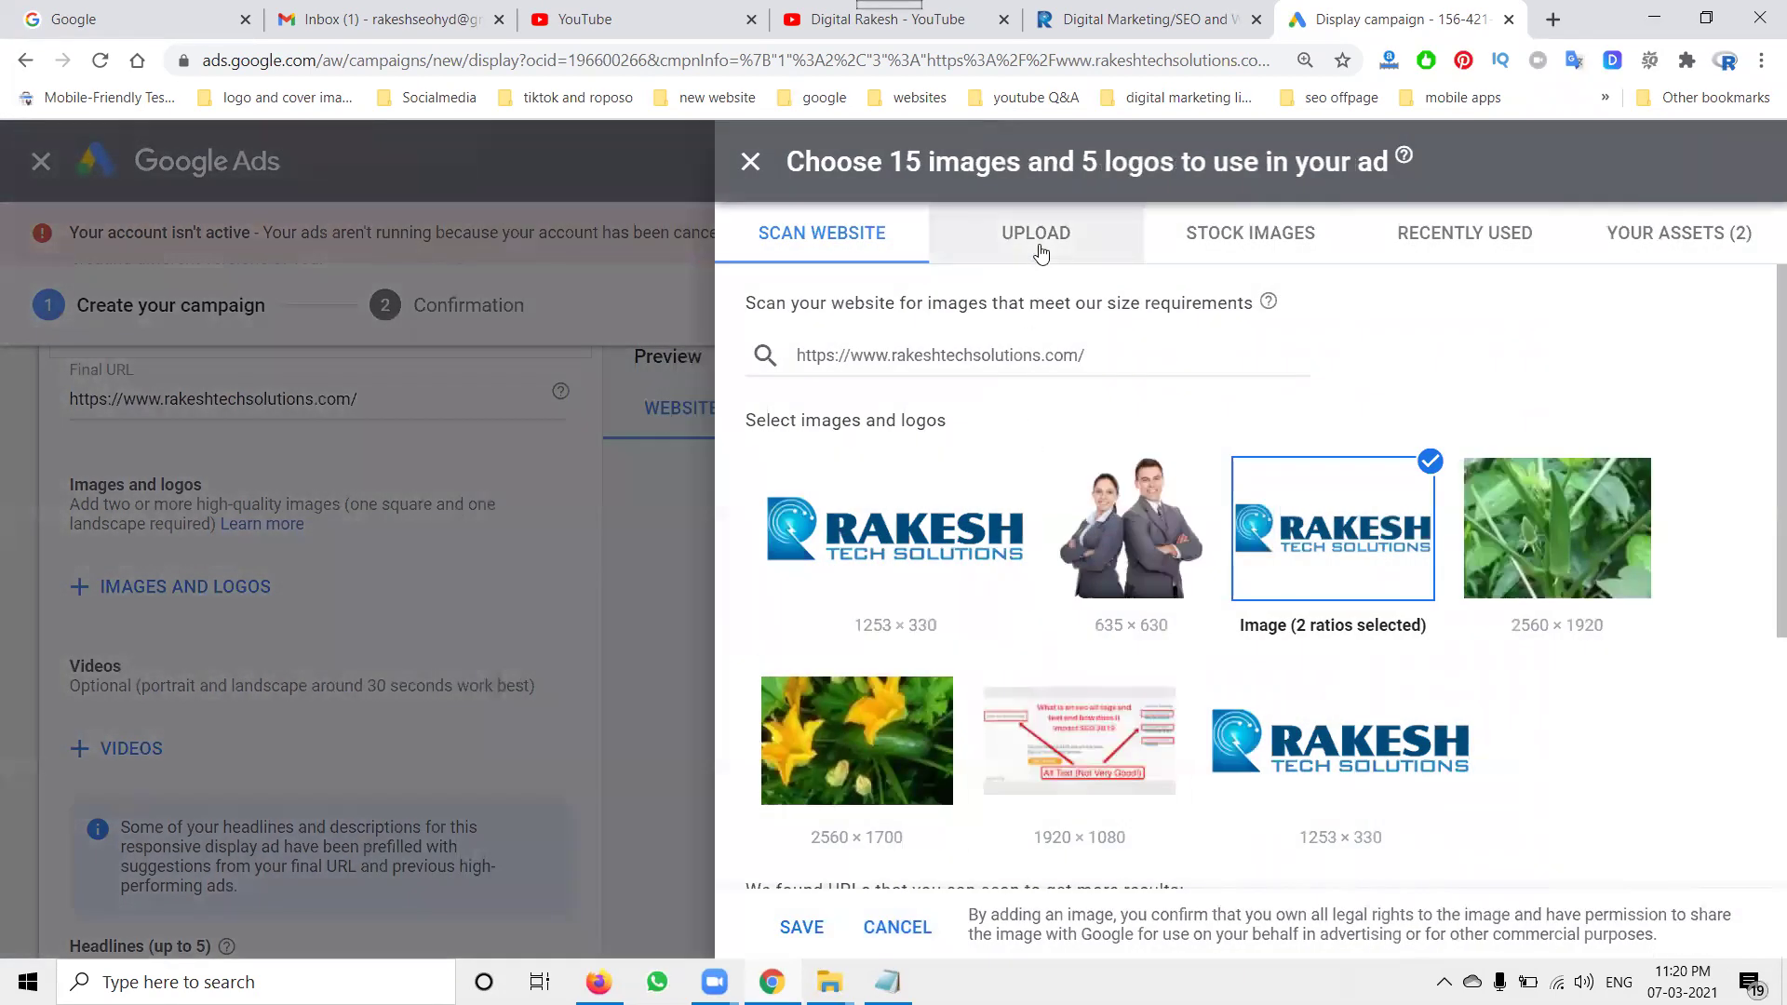
Upload three promo images from the Rakesh Tech Solutions folder on New Volume (E:).
left_click(1039, 244)
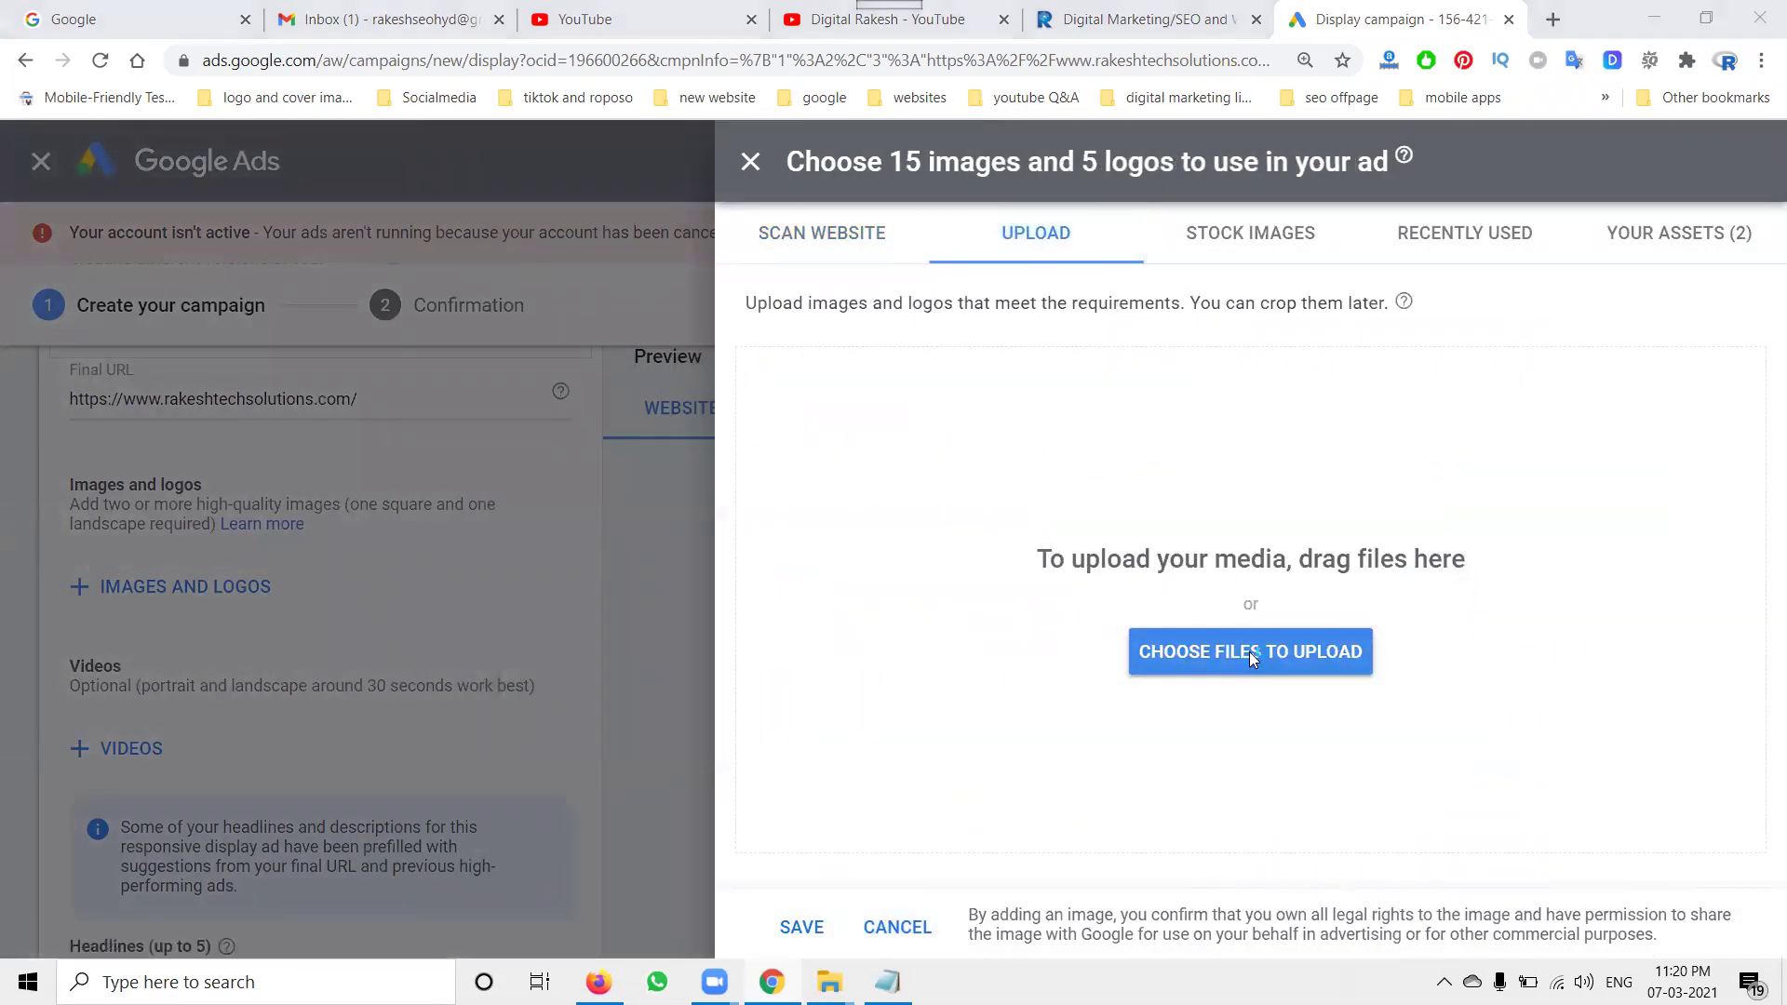
left_click(1249, 653)
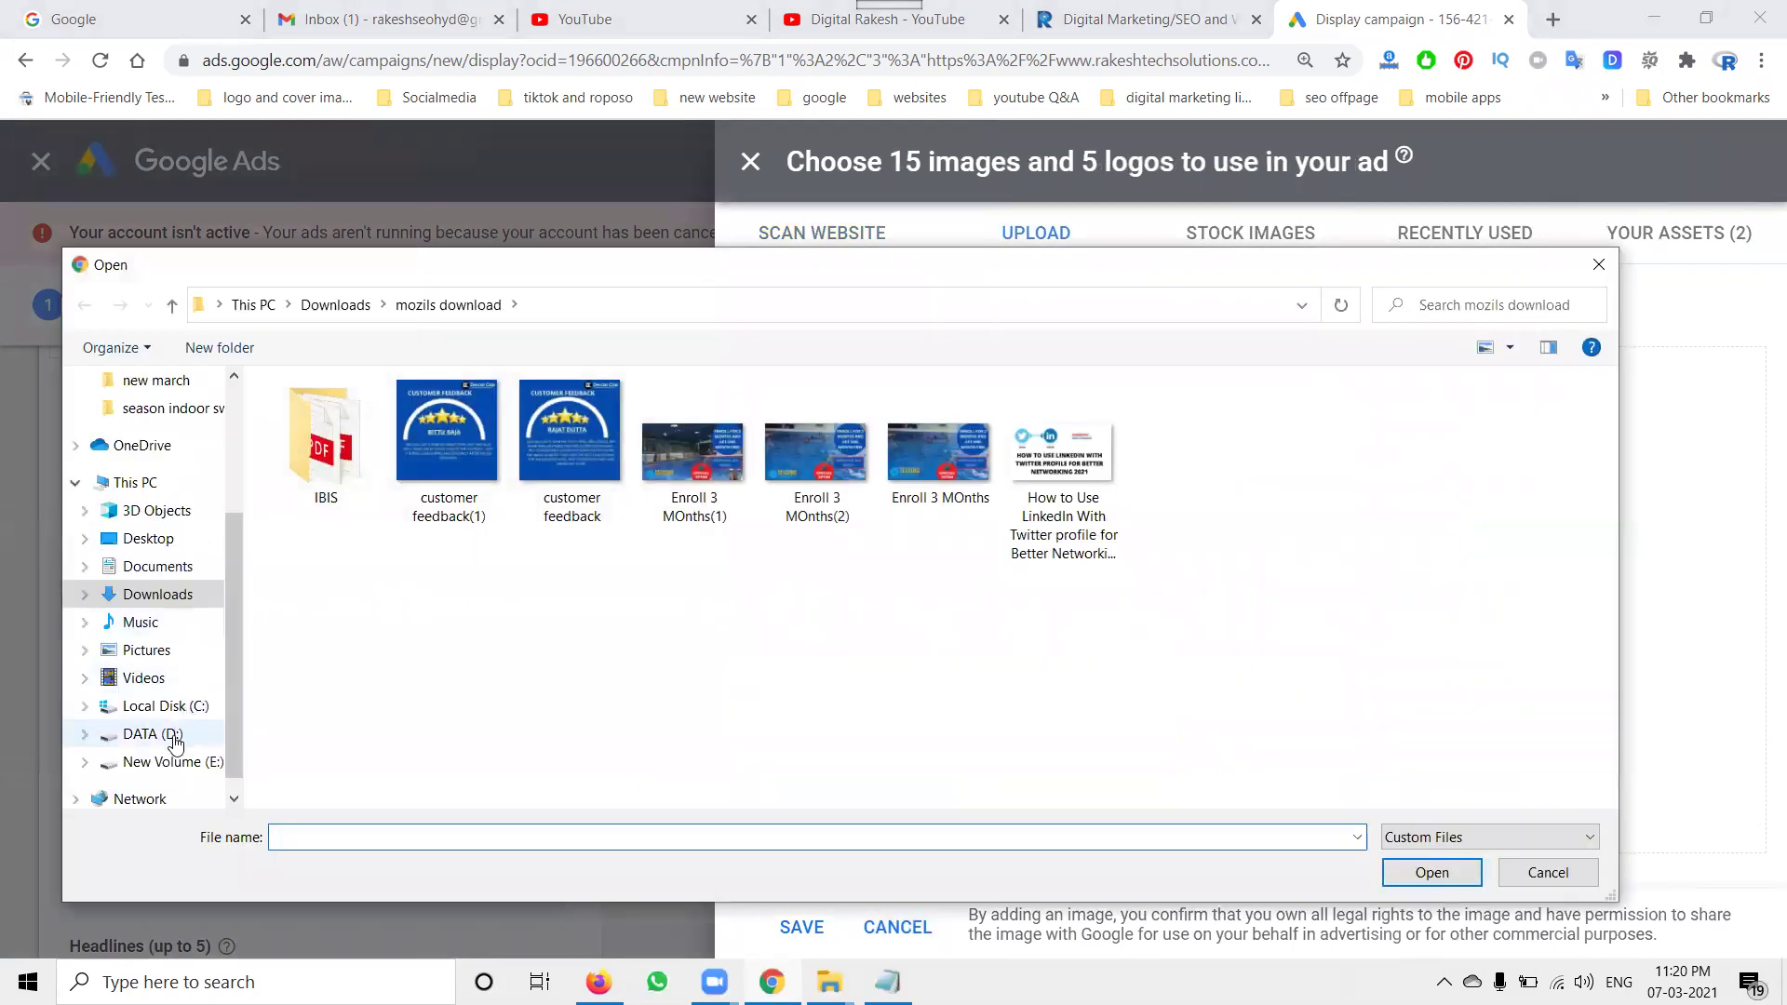
left_click(154, 595)
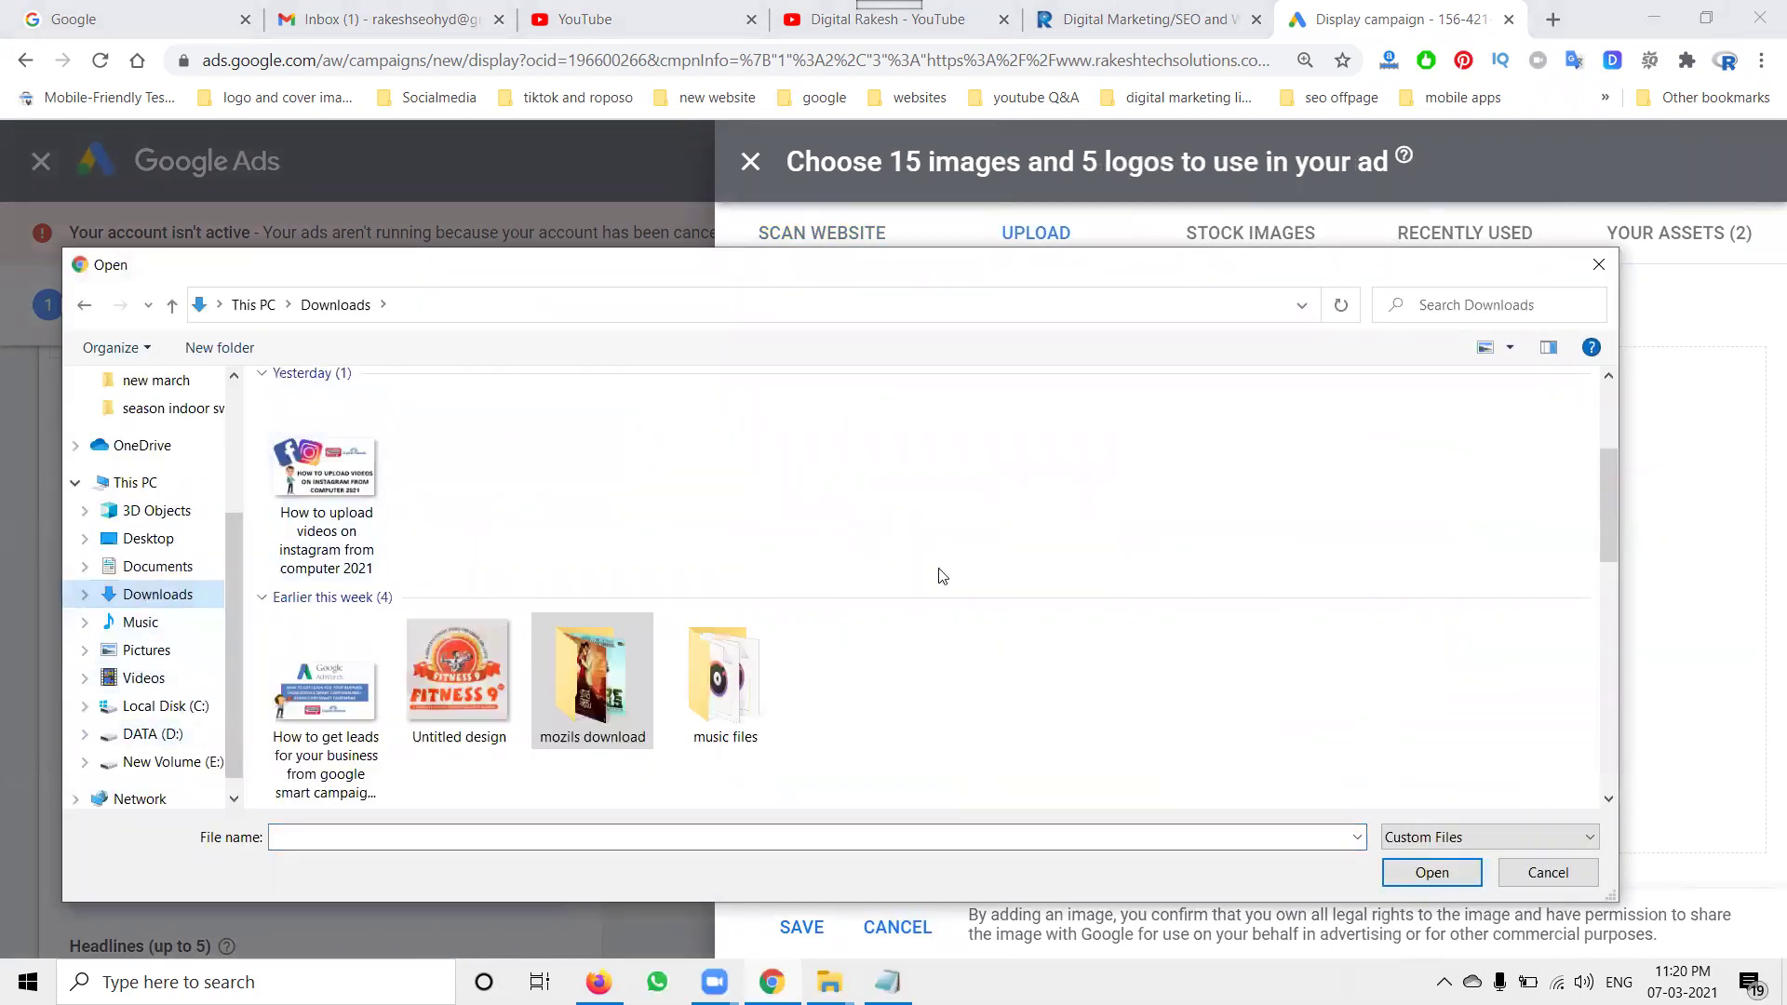
scroll(941, 574, "down", 5)
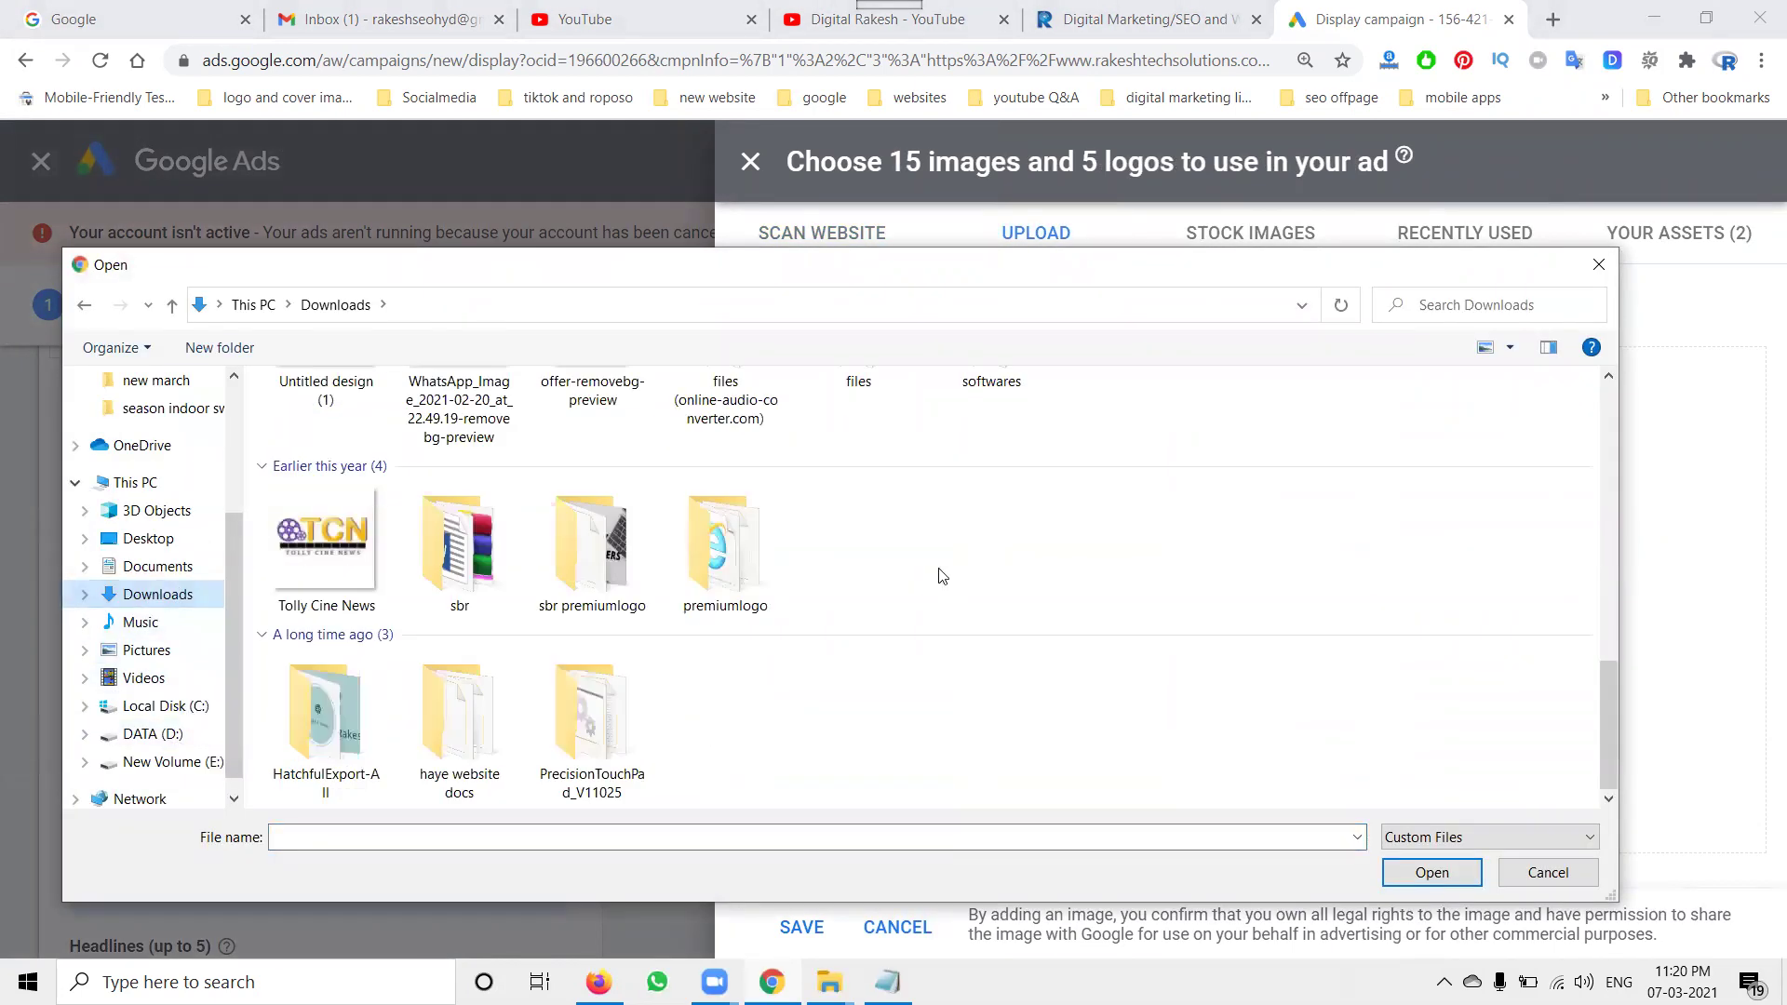
left_click(140, 761)
double_click(614, 628)
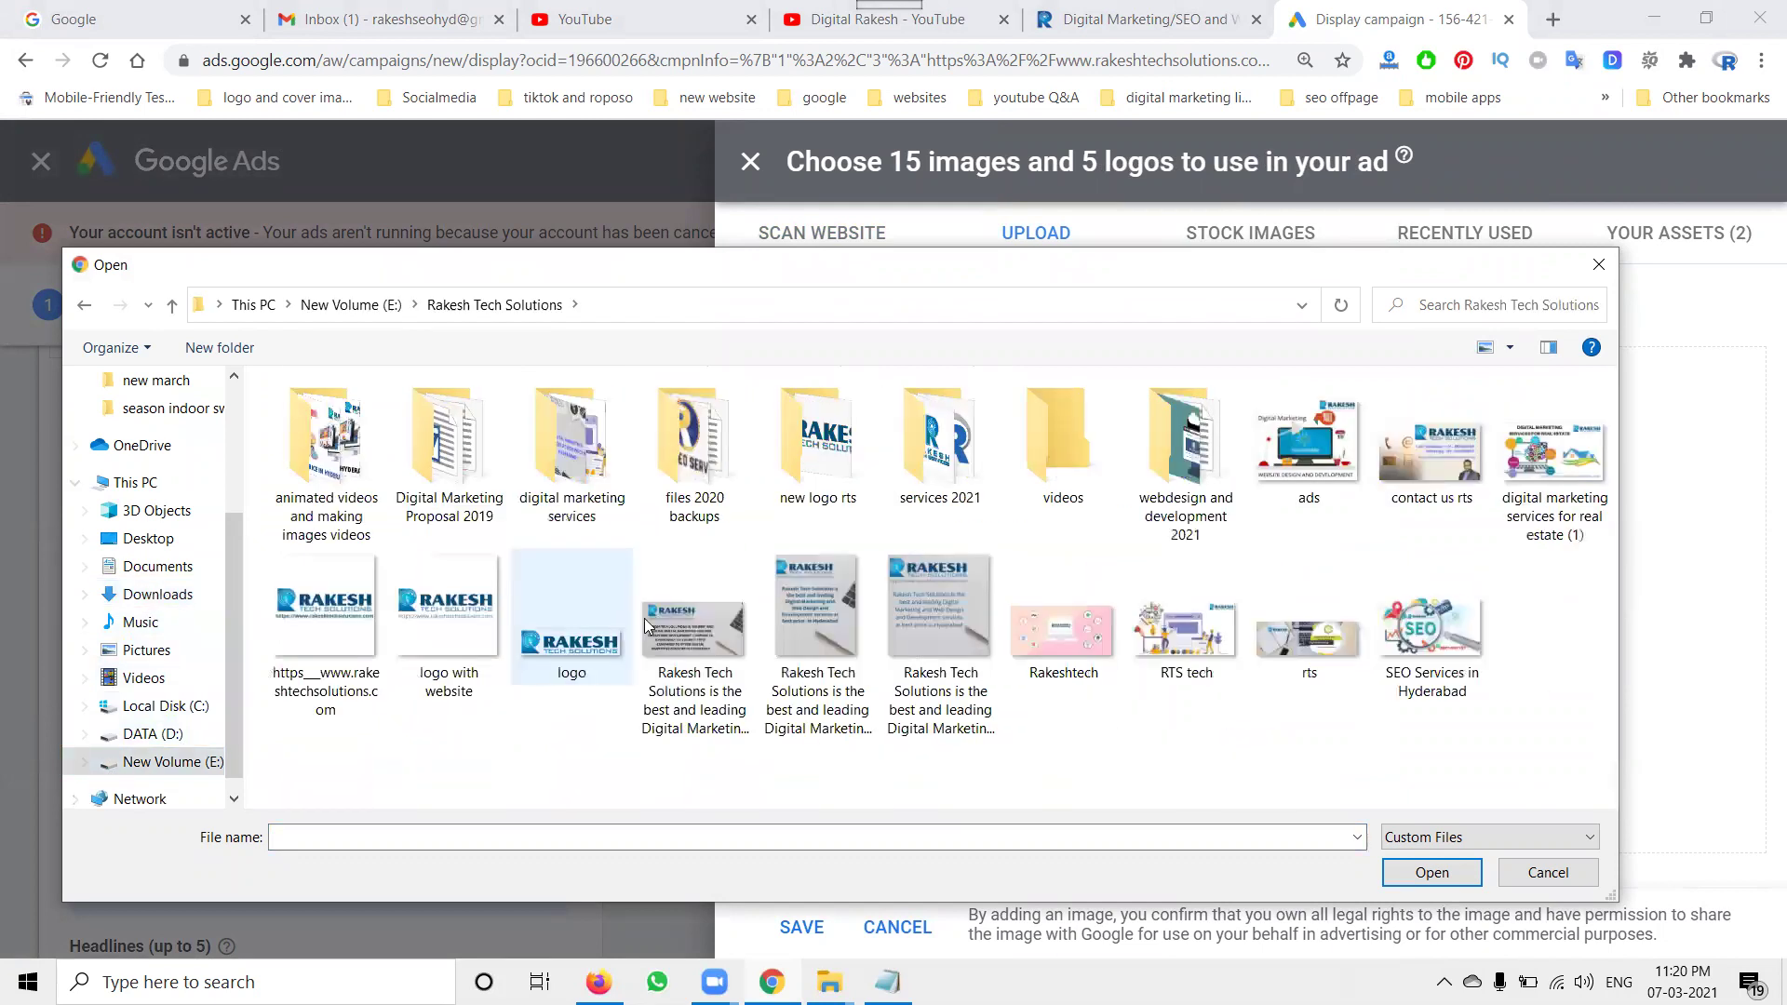
left_click(698, 617)
left_click(767, 625, "ctrl")
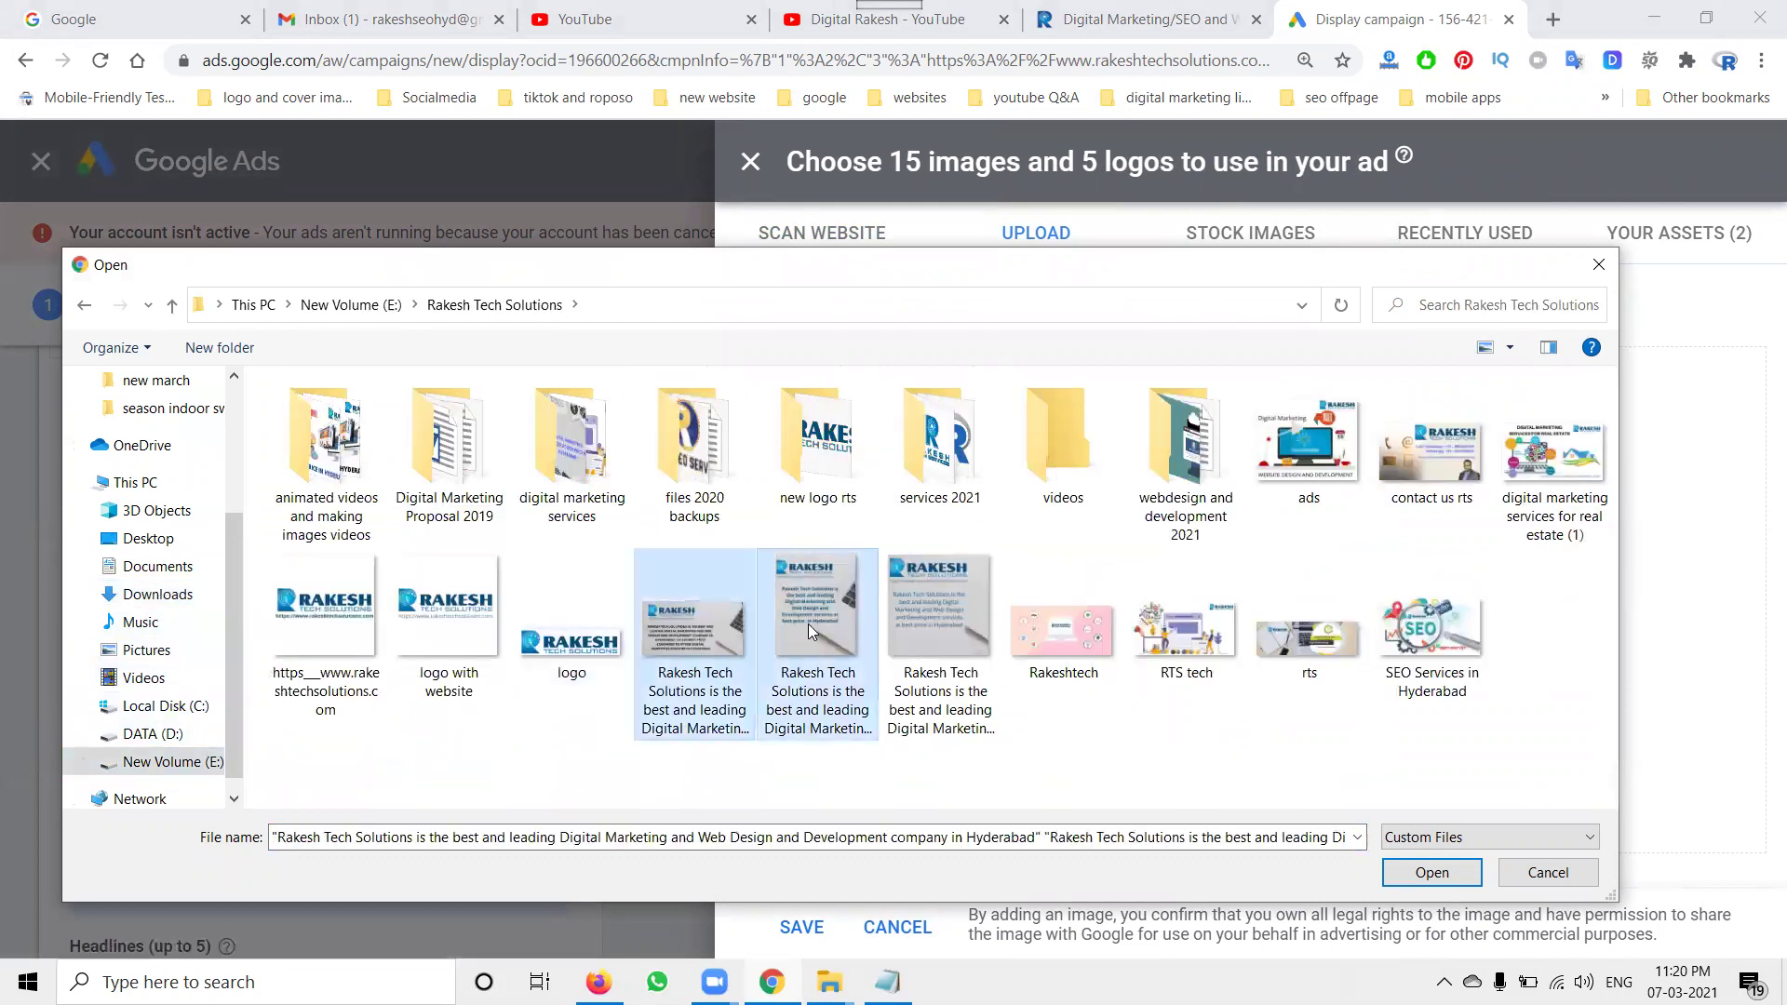
left_click(939, 622, "ctrl")
left_click(1396, 870)
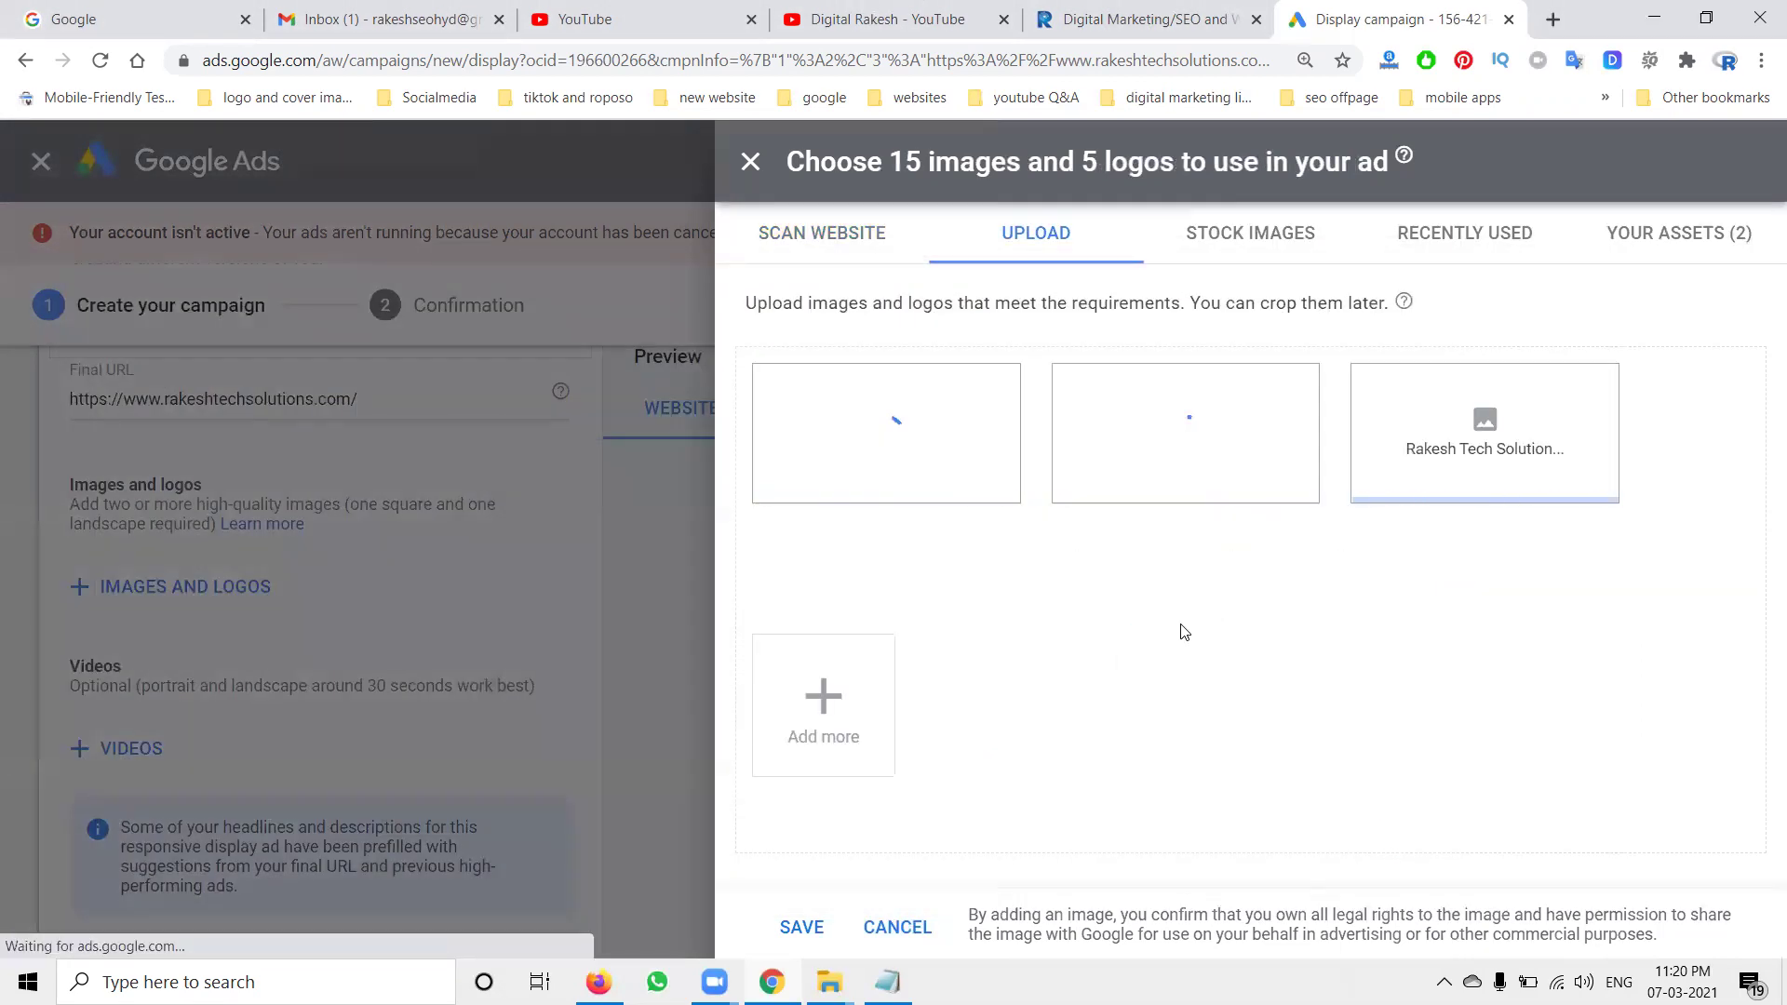
Use all three uploaded images with their 1.91:1, 600×750 and 1:1 crops, then save.
left_click(934, 481)
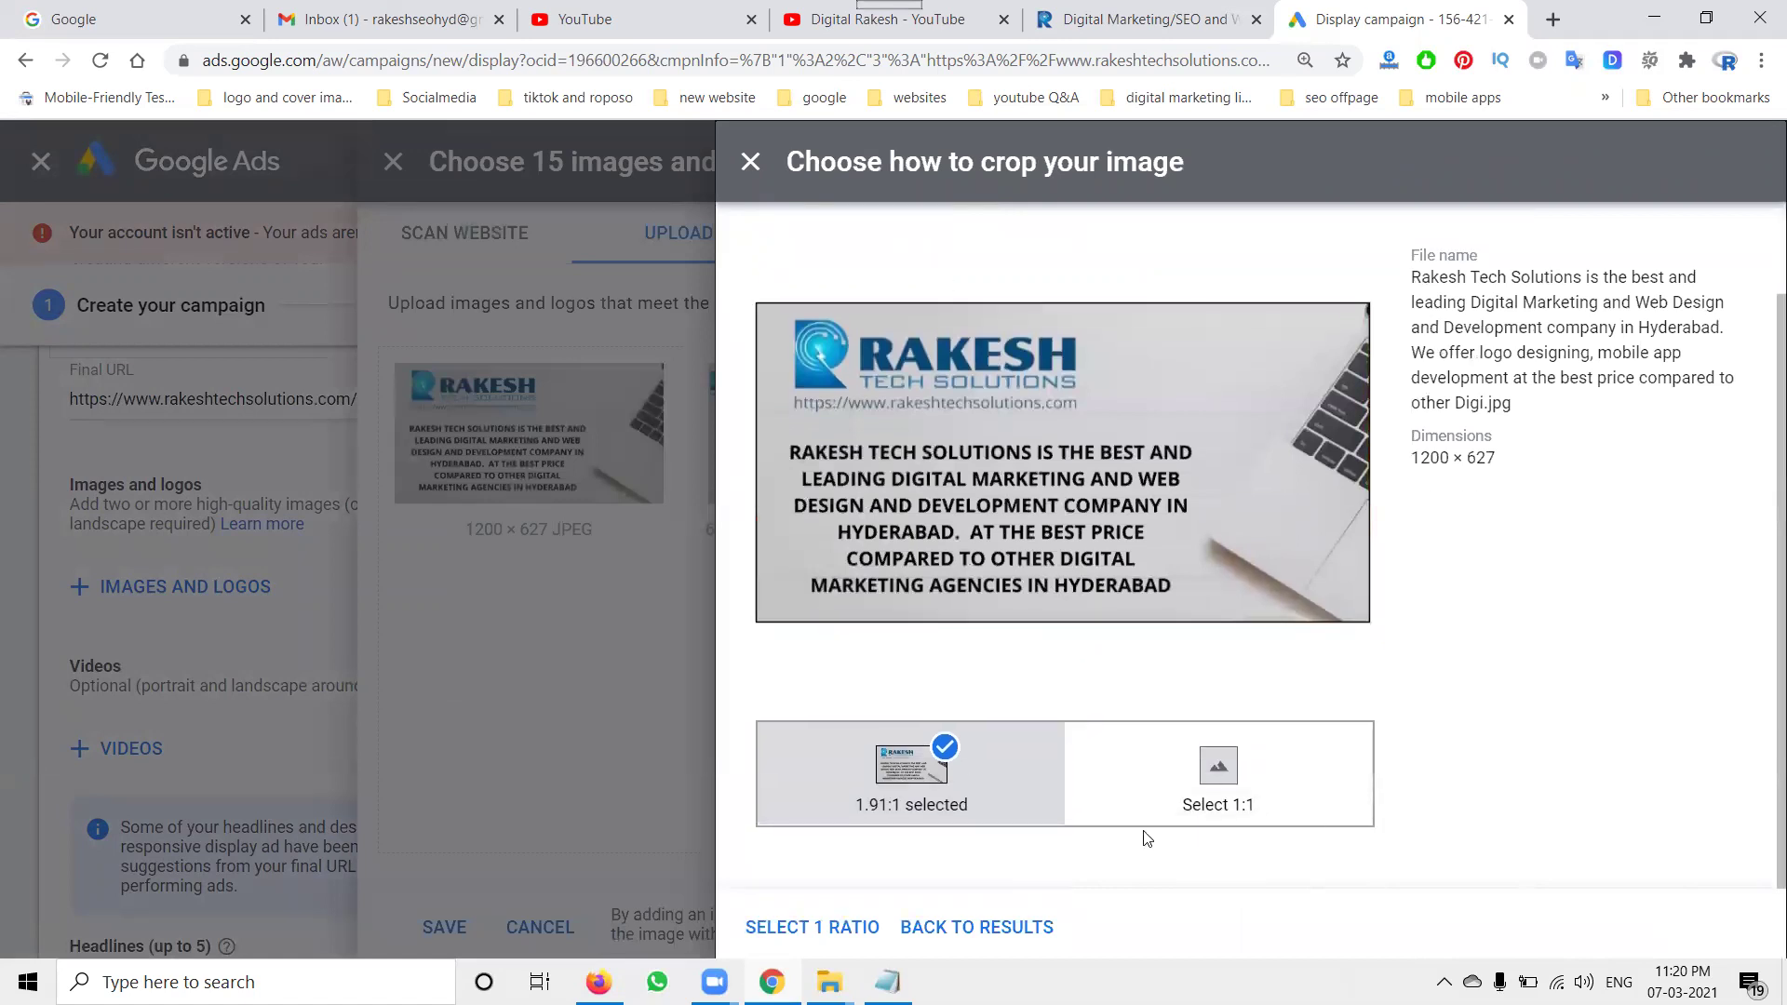
key("Tab")
key("Return")
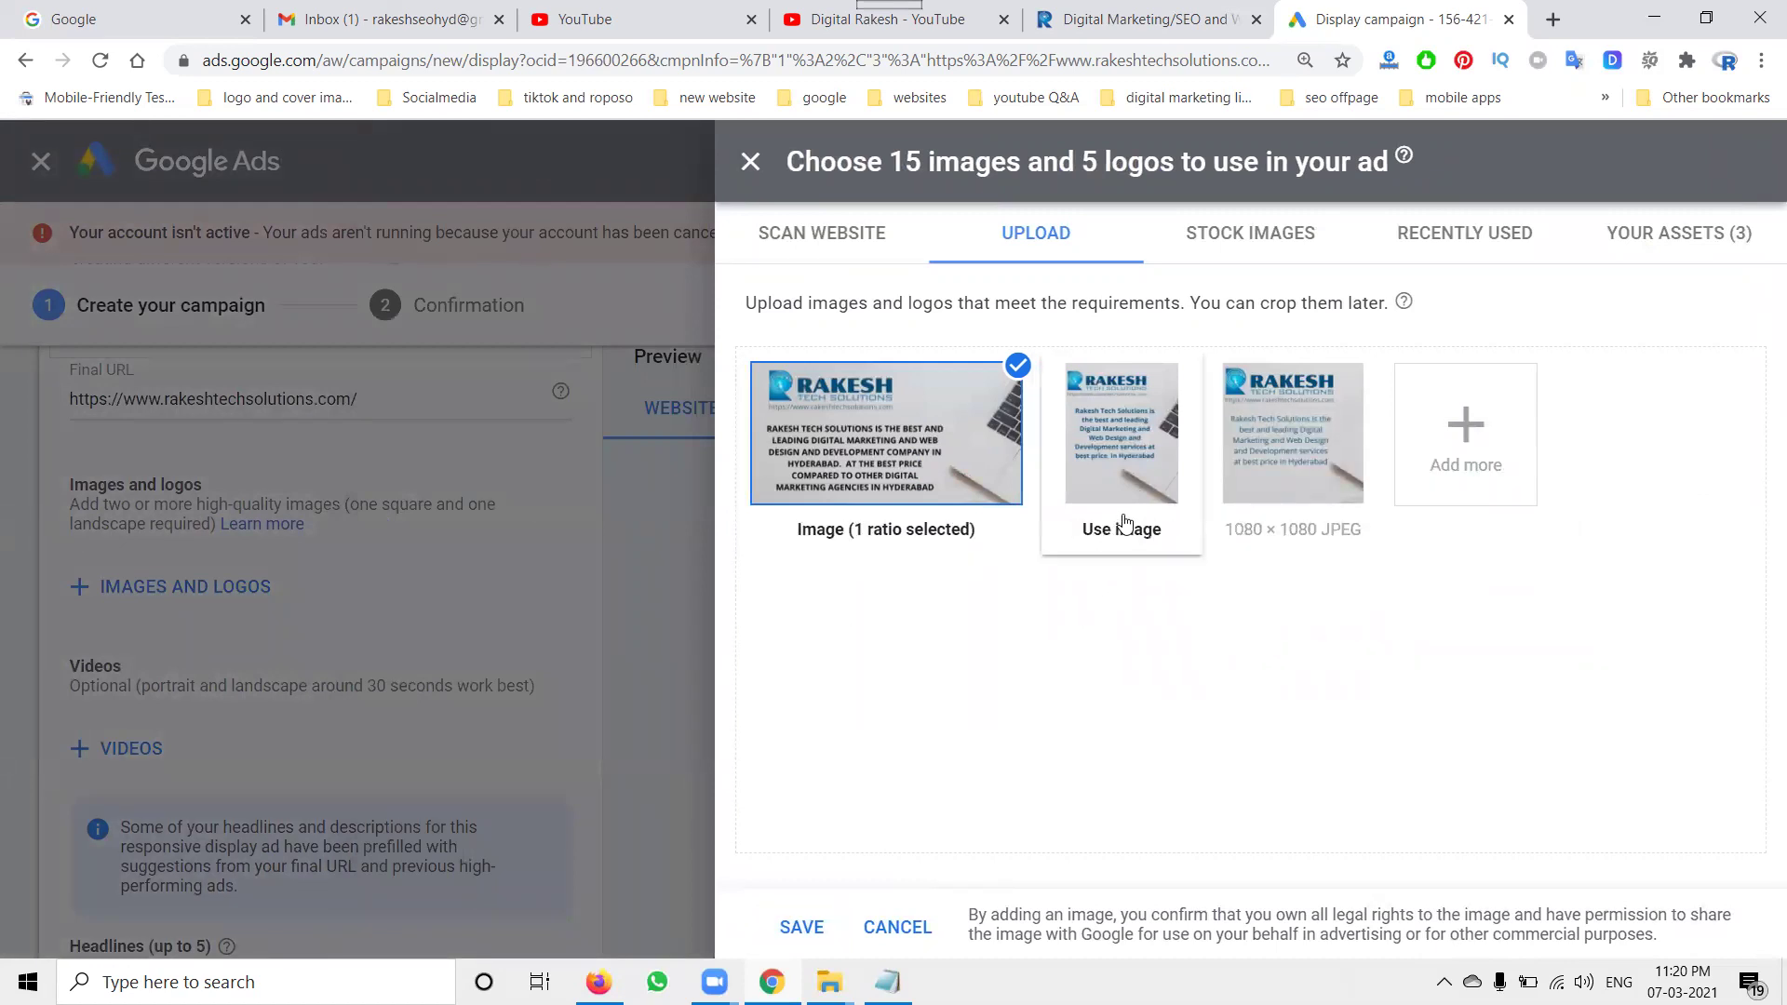
left_click(1125, 523)
scroll(1184, 749, "down", 1)
scroll(1184, 749, "down", 1)
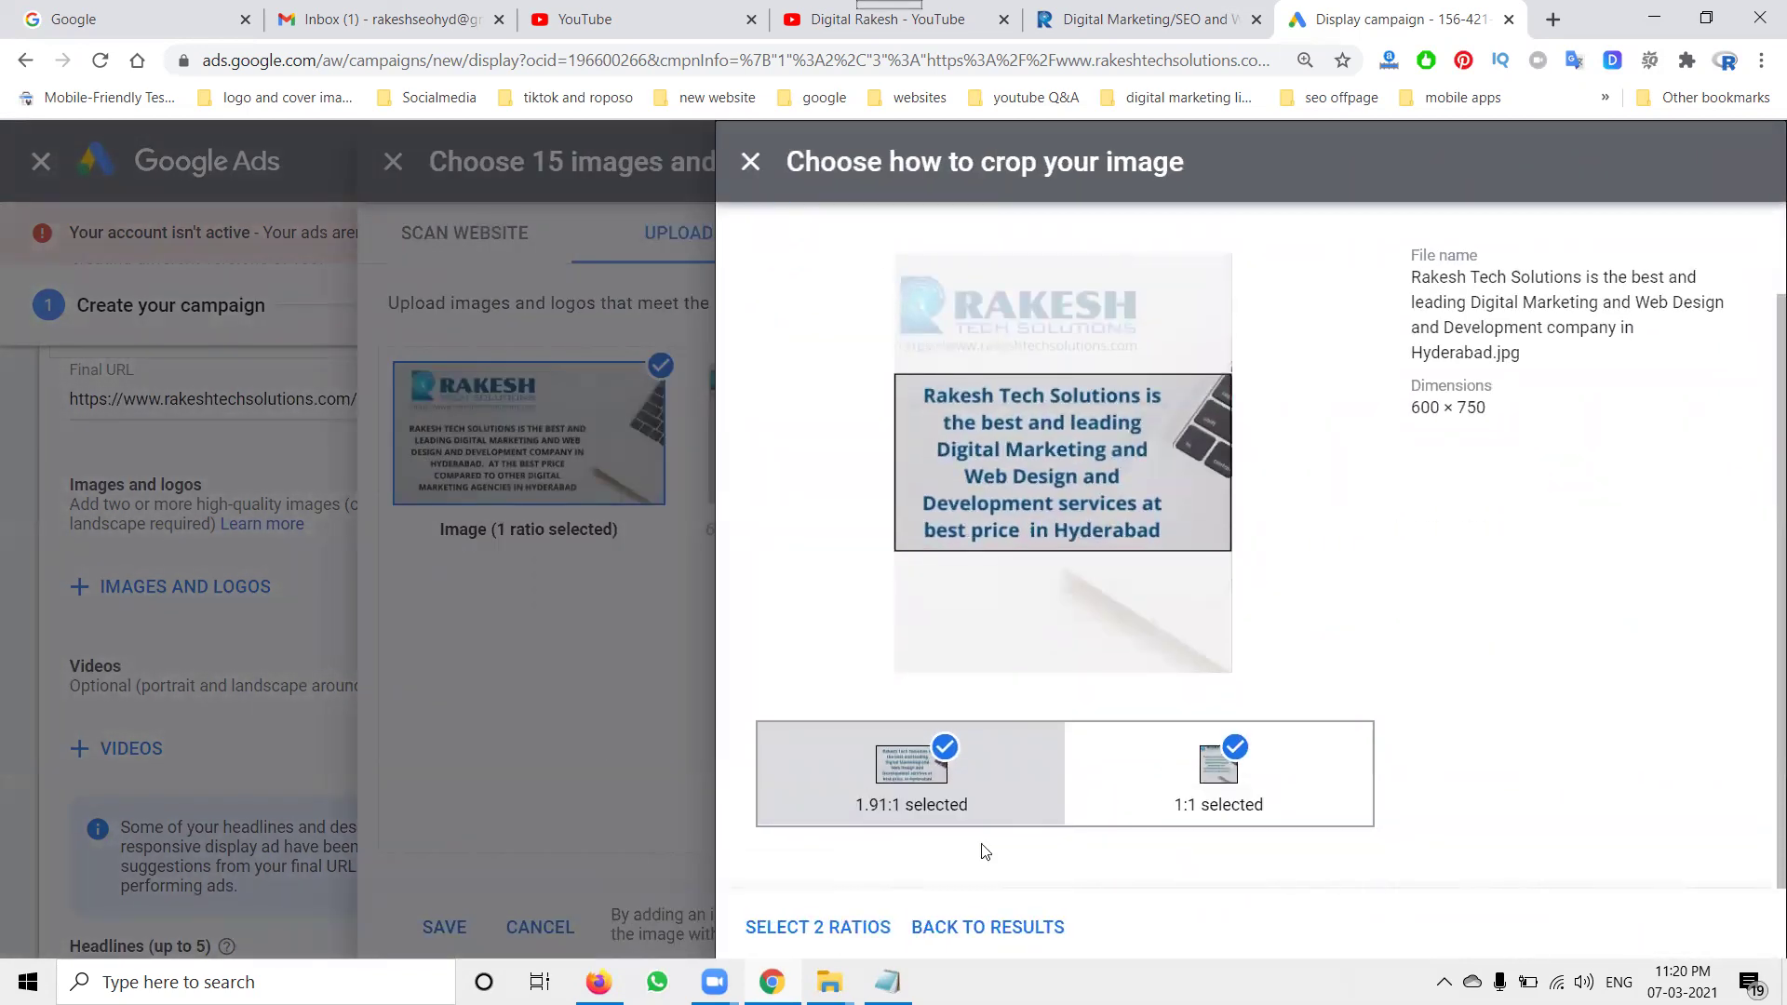
key("Return")
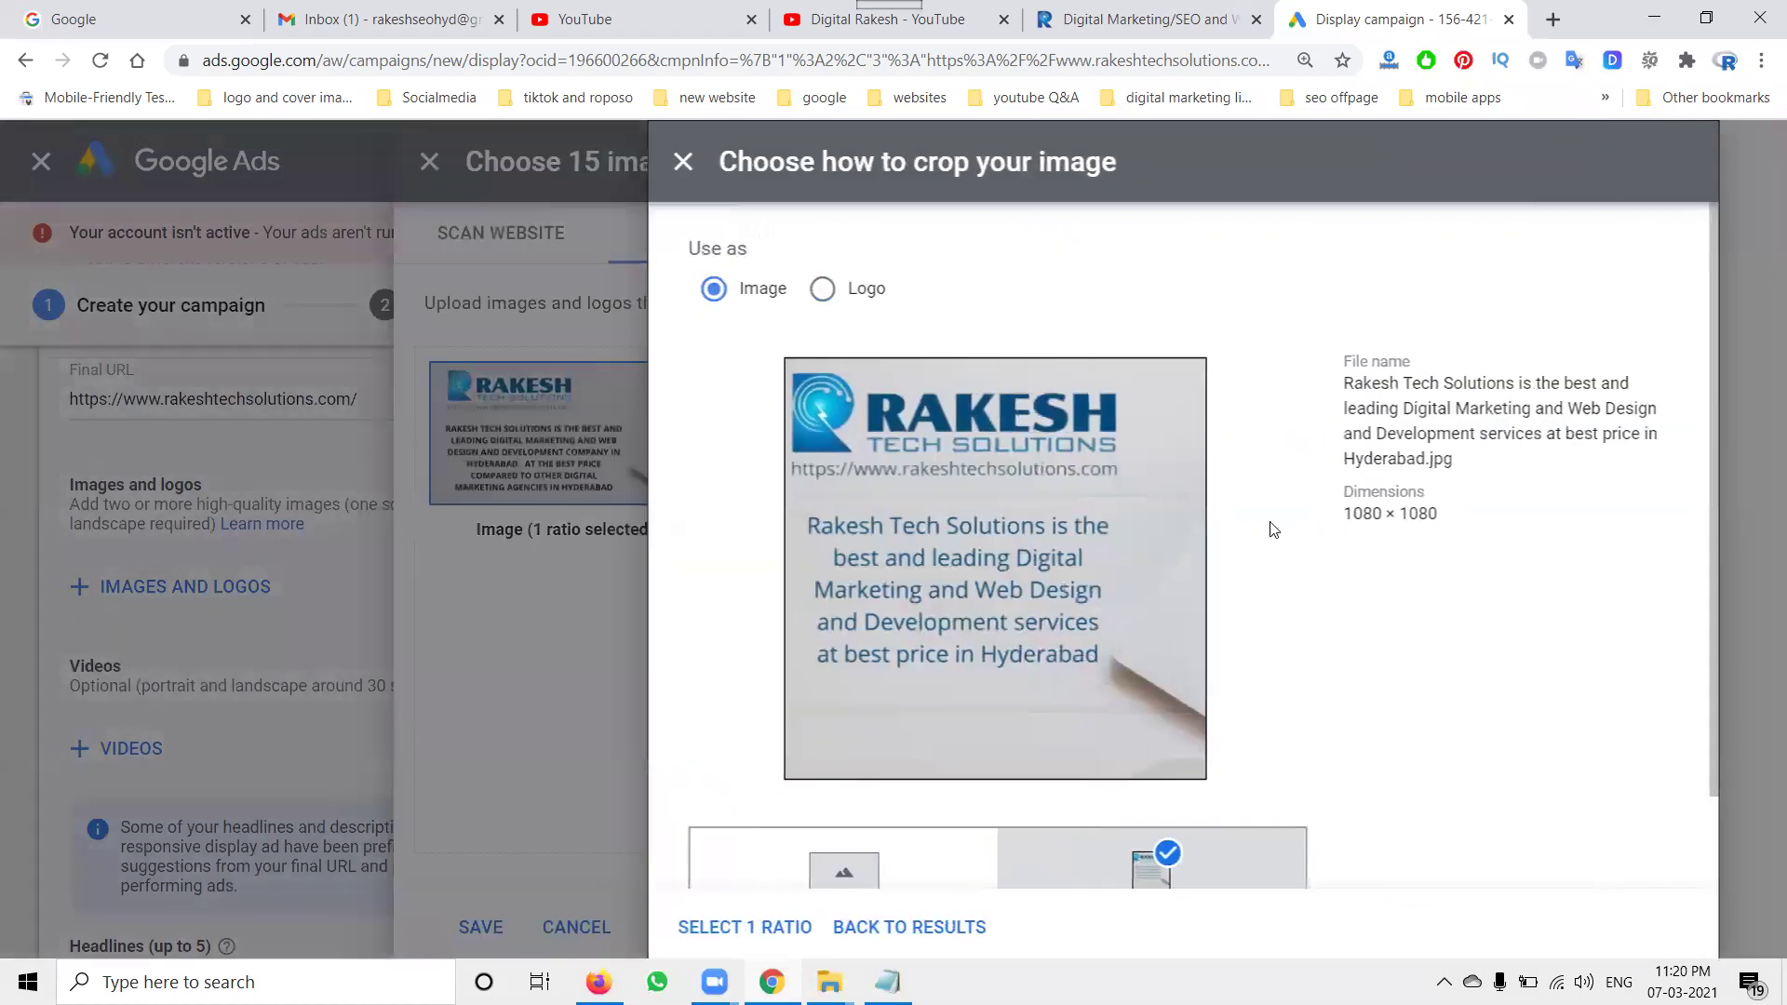
scroll(863, 840, "down", 2)
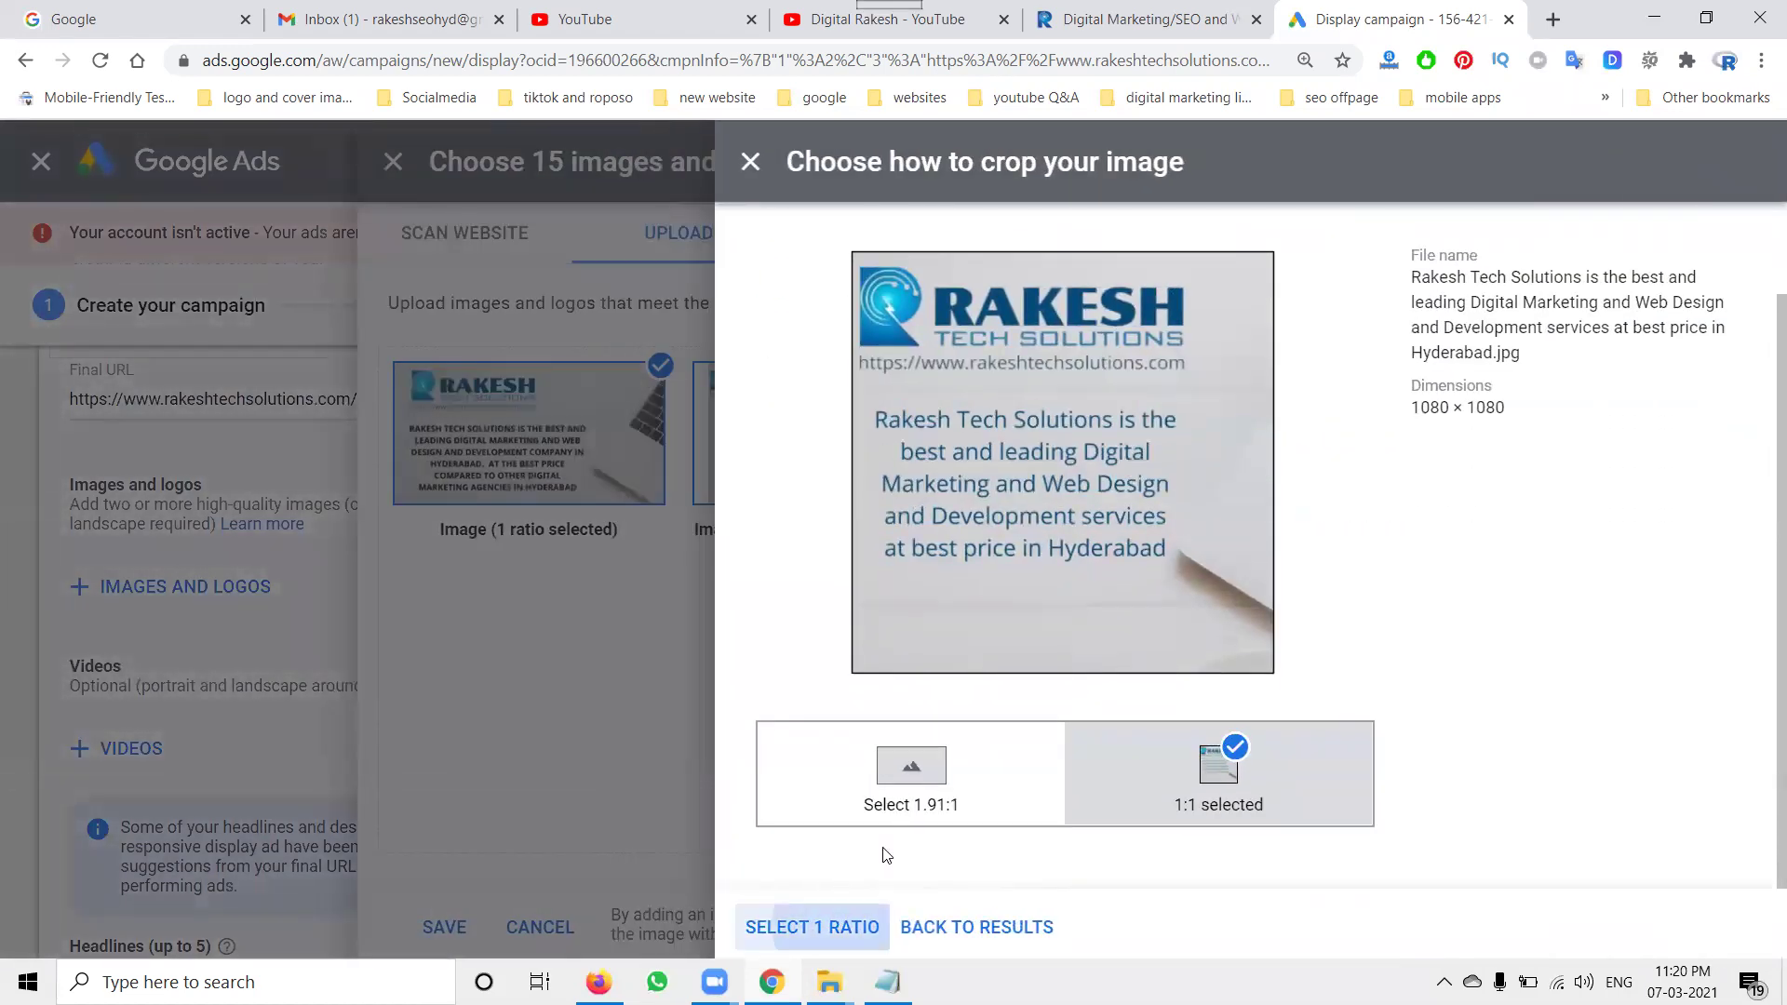
key("Return")
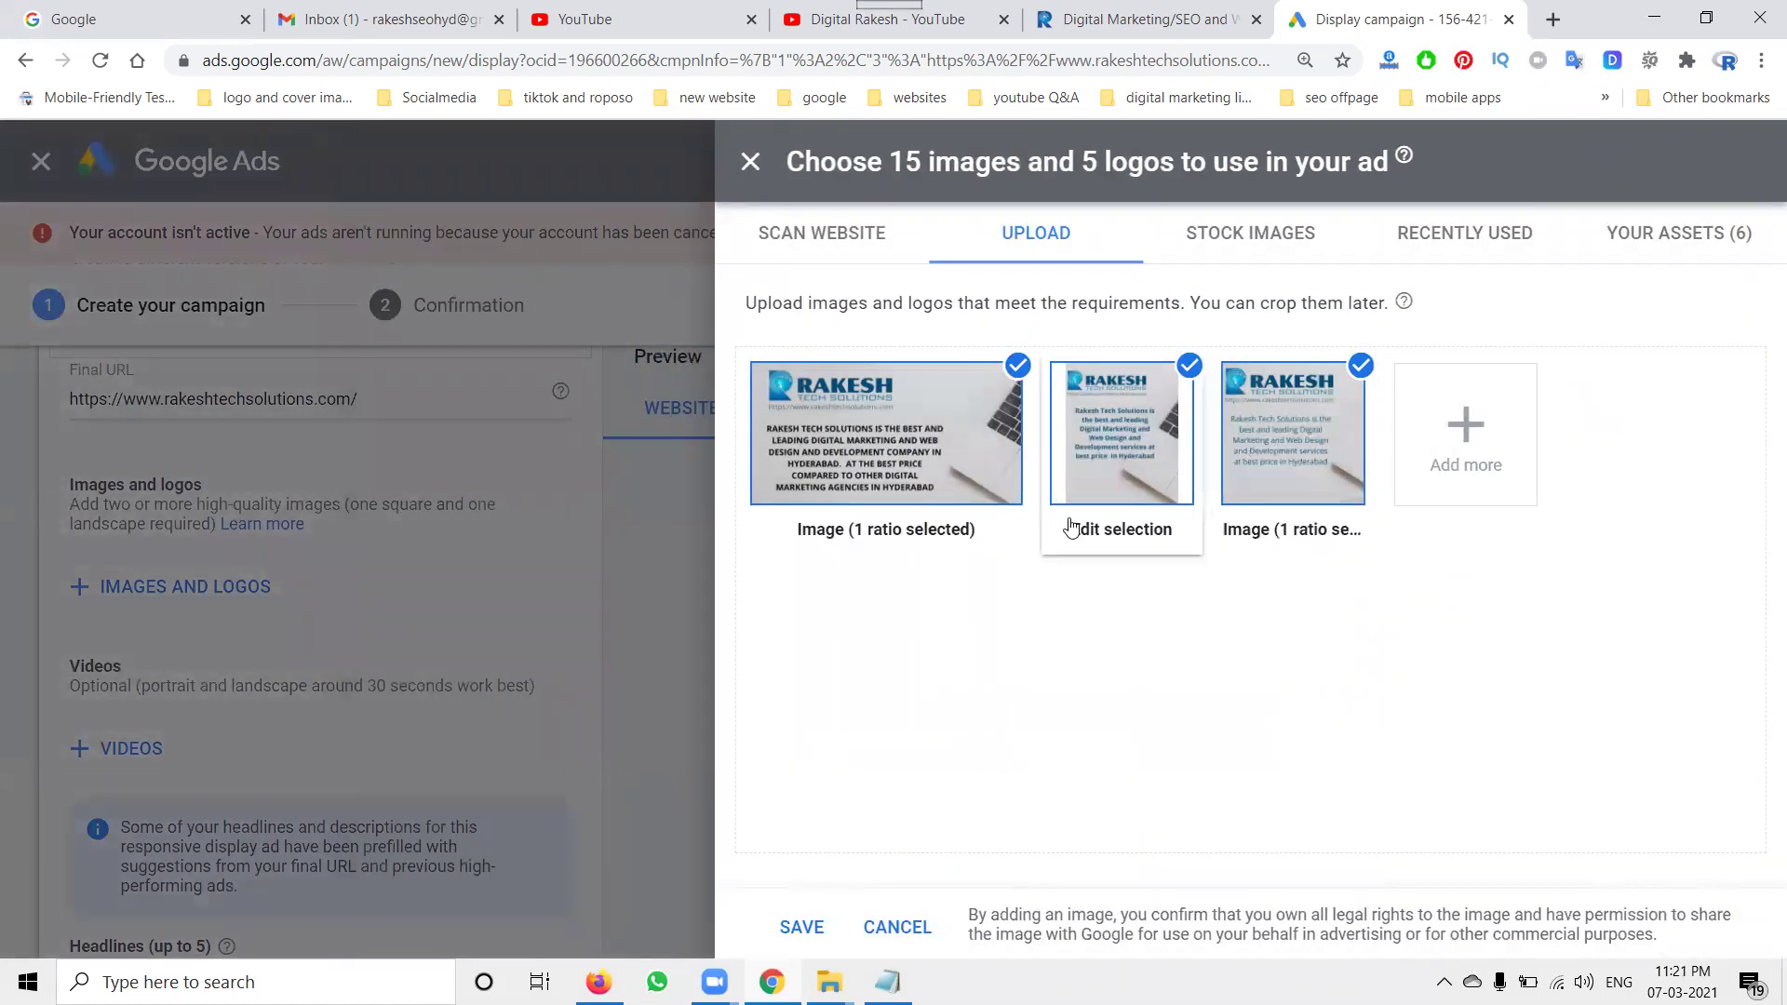
left_click(802, 926)
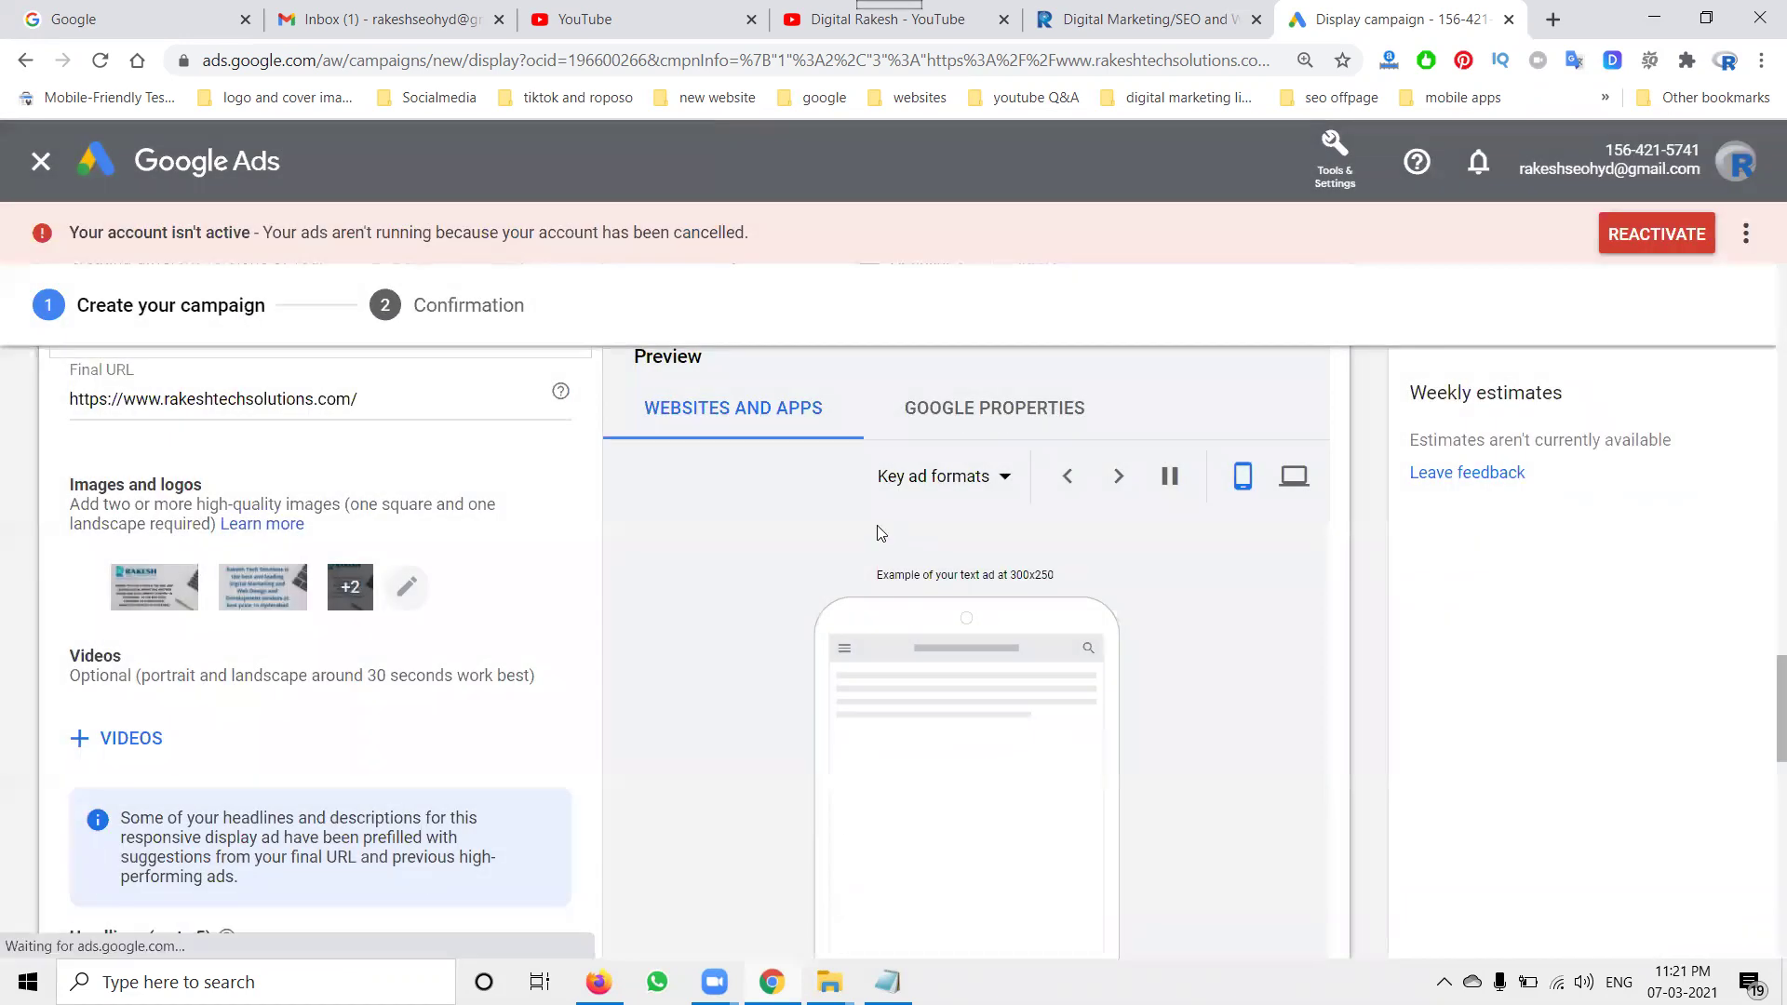
Enter RTS in the Business name field, then return to the Headlines.
scroll(702, 532, "down", 5)
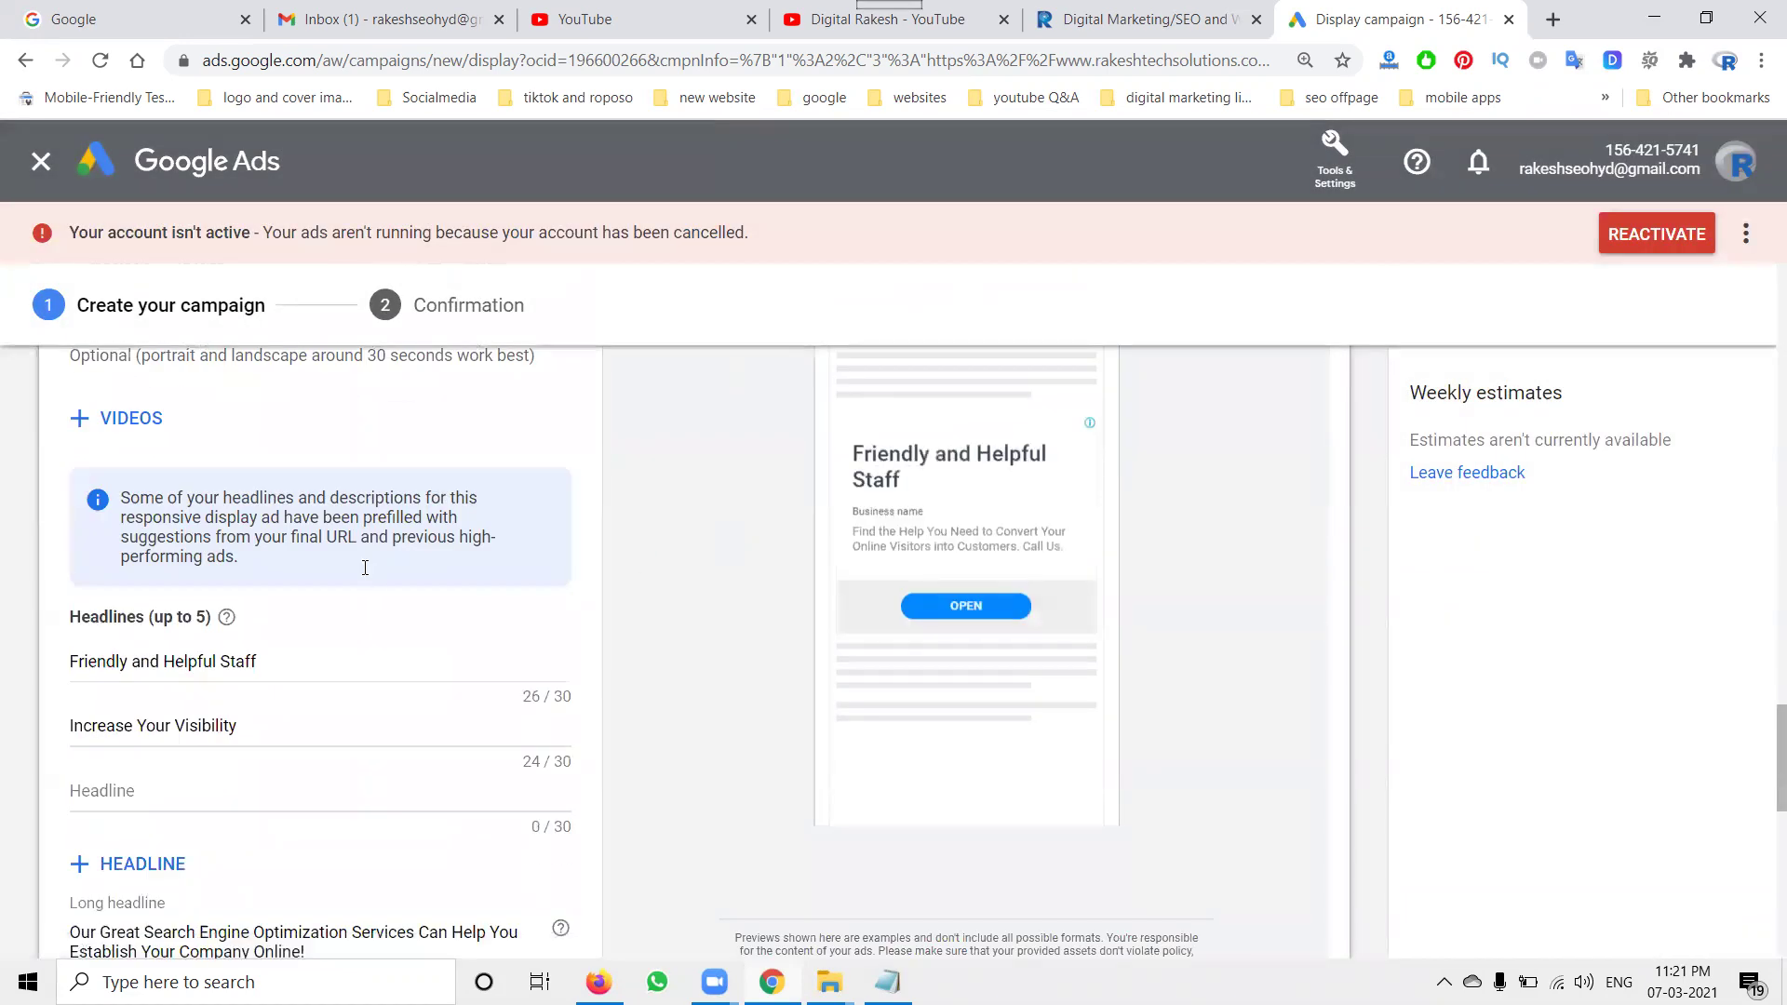
scroll(363, 568, "down", 2)
scroll(252, 550, "up", 2)
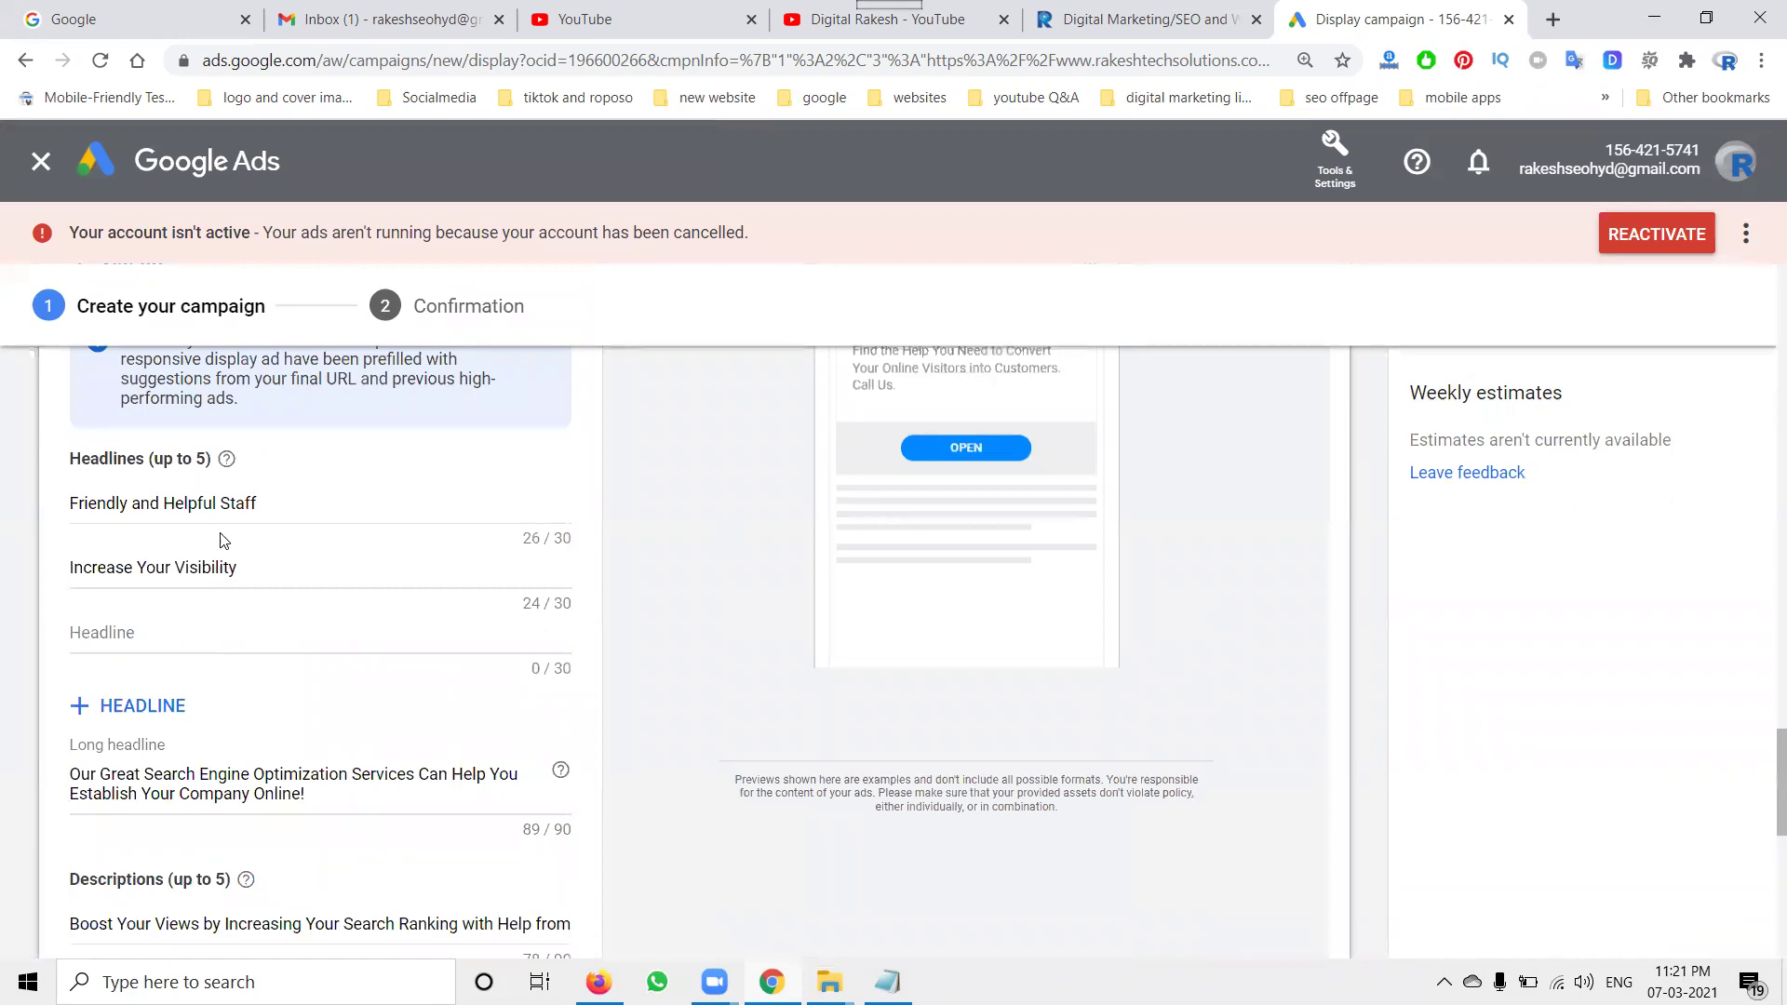
scroll(172, 502, "down", 5)
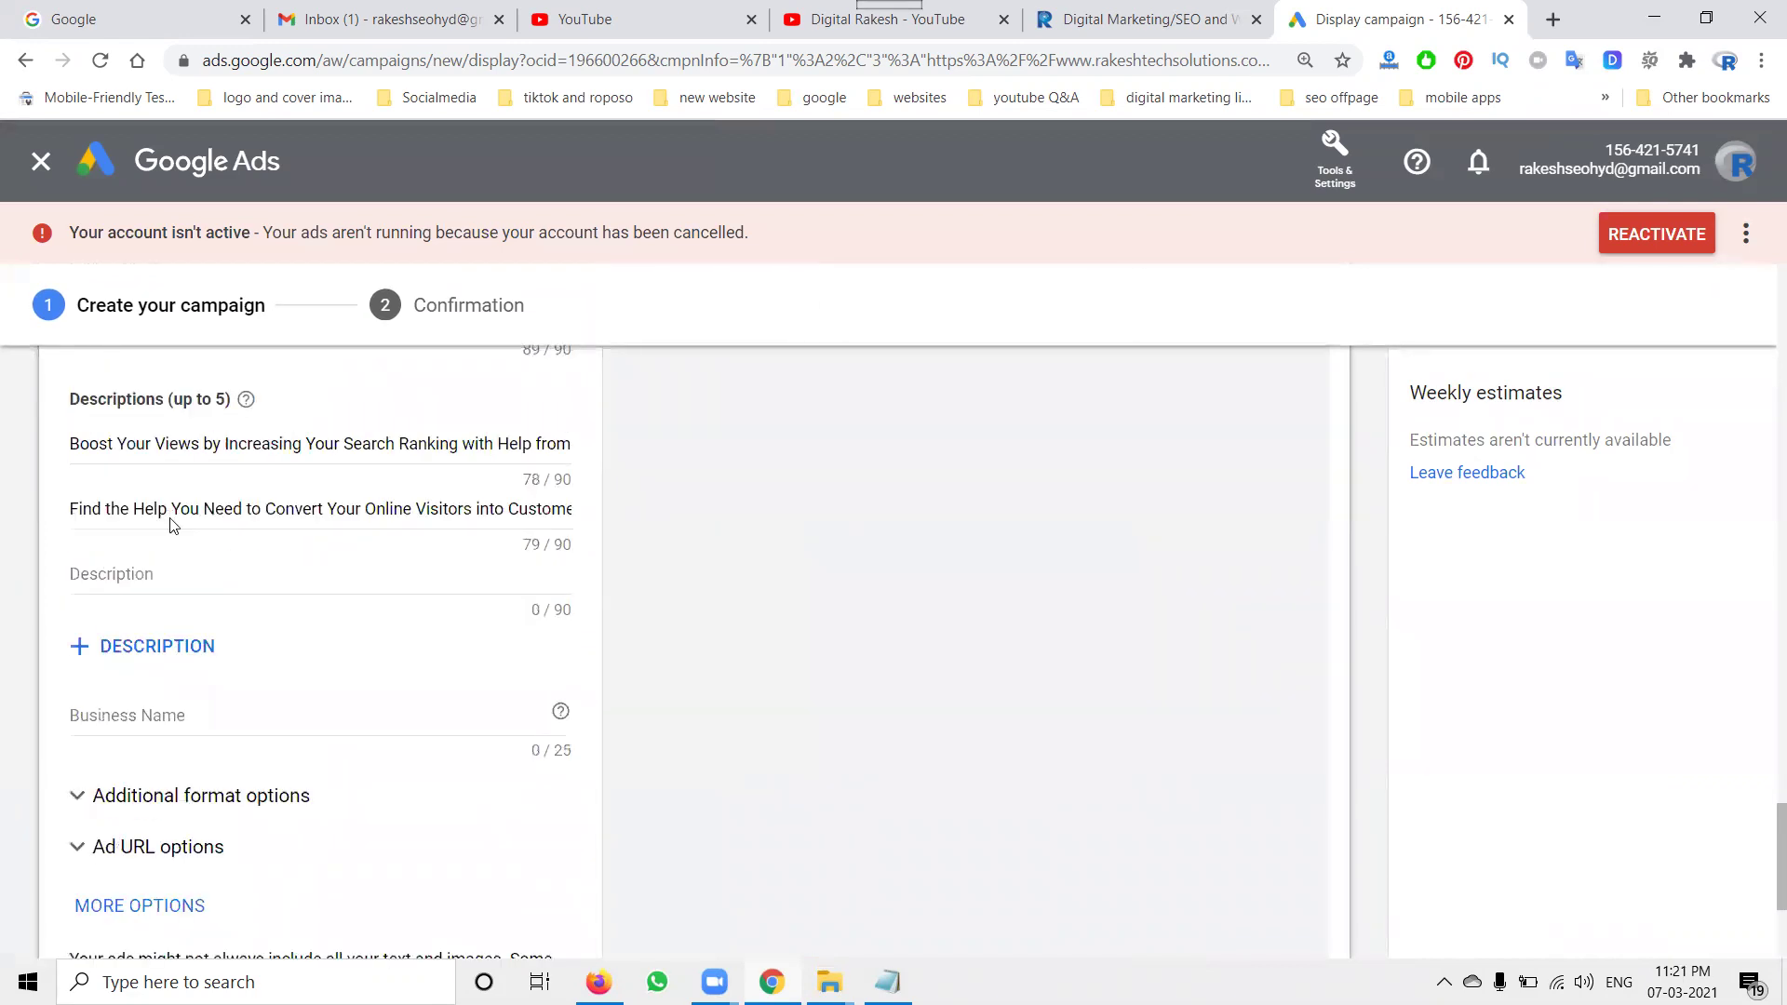
left_click(184, 735)
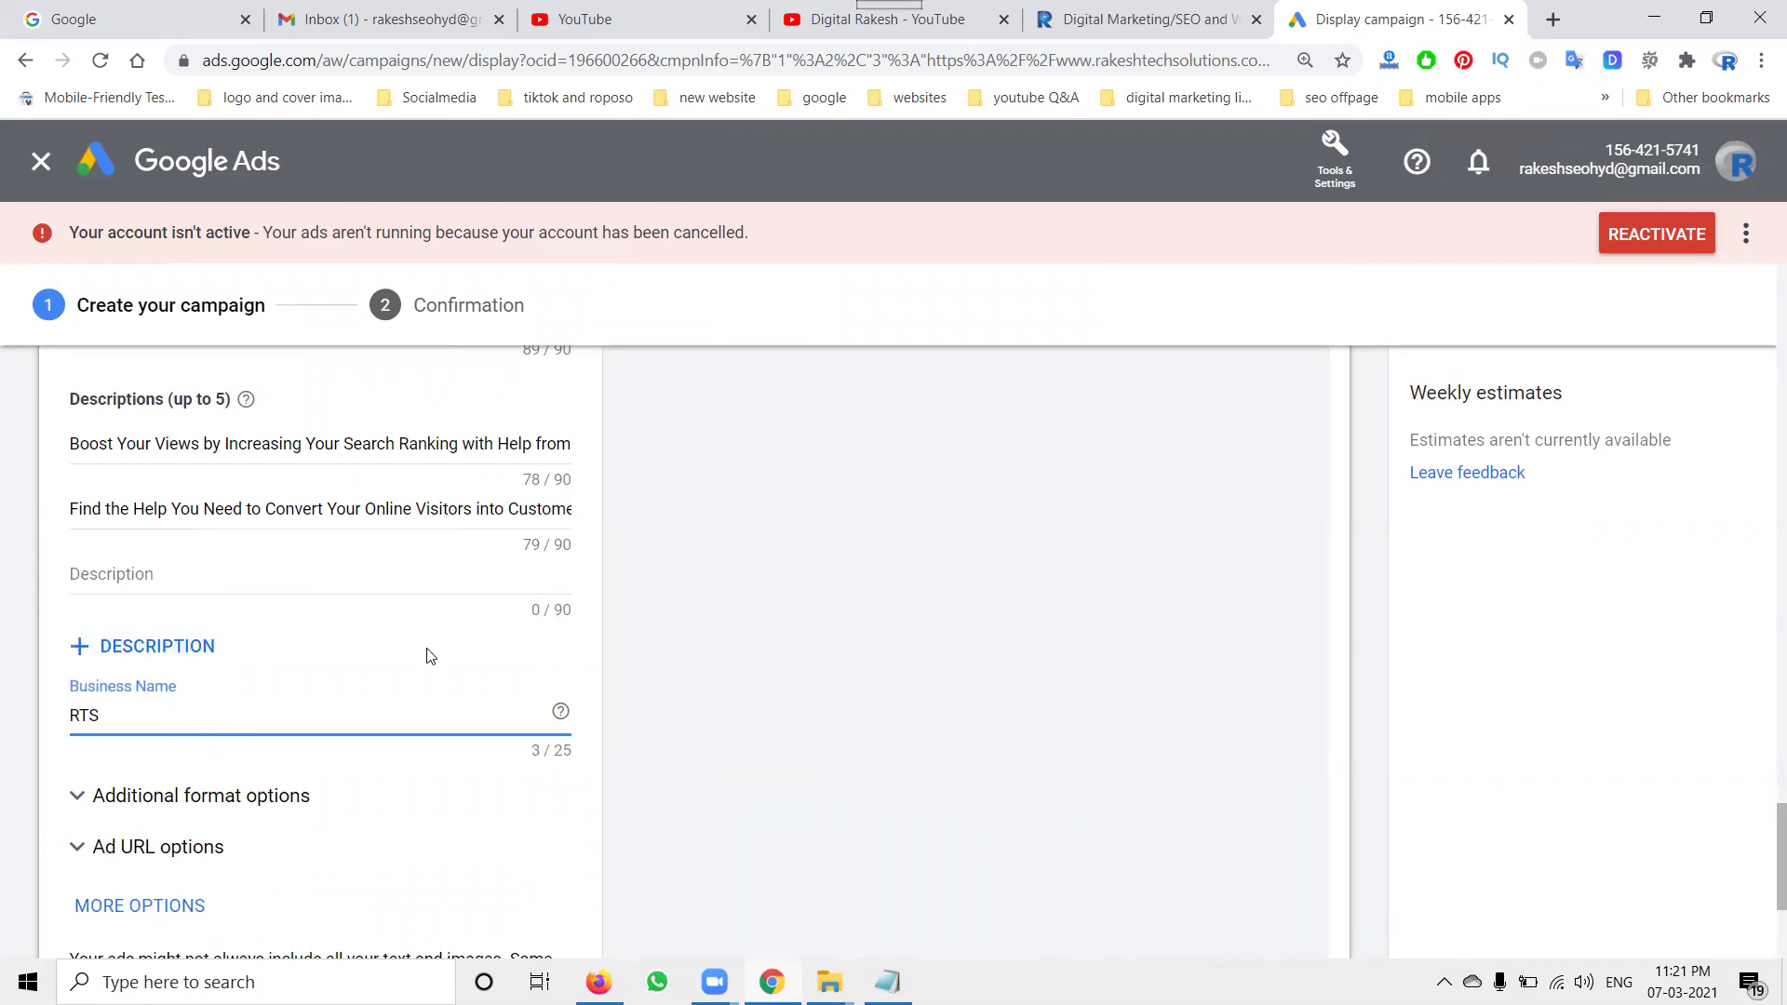
scroll(430, 656, "up", 2)
scroll(430, 656, "up", 4)
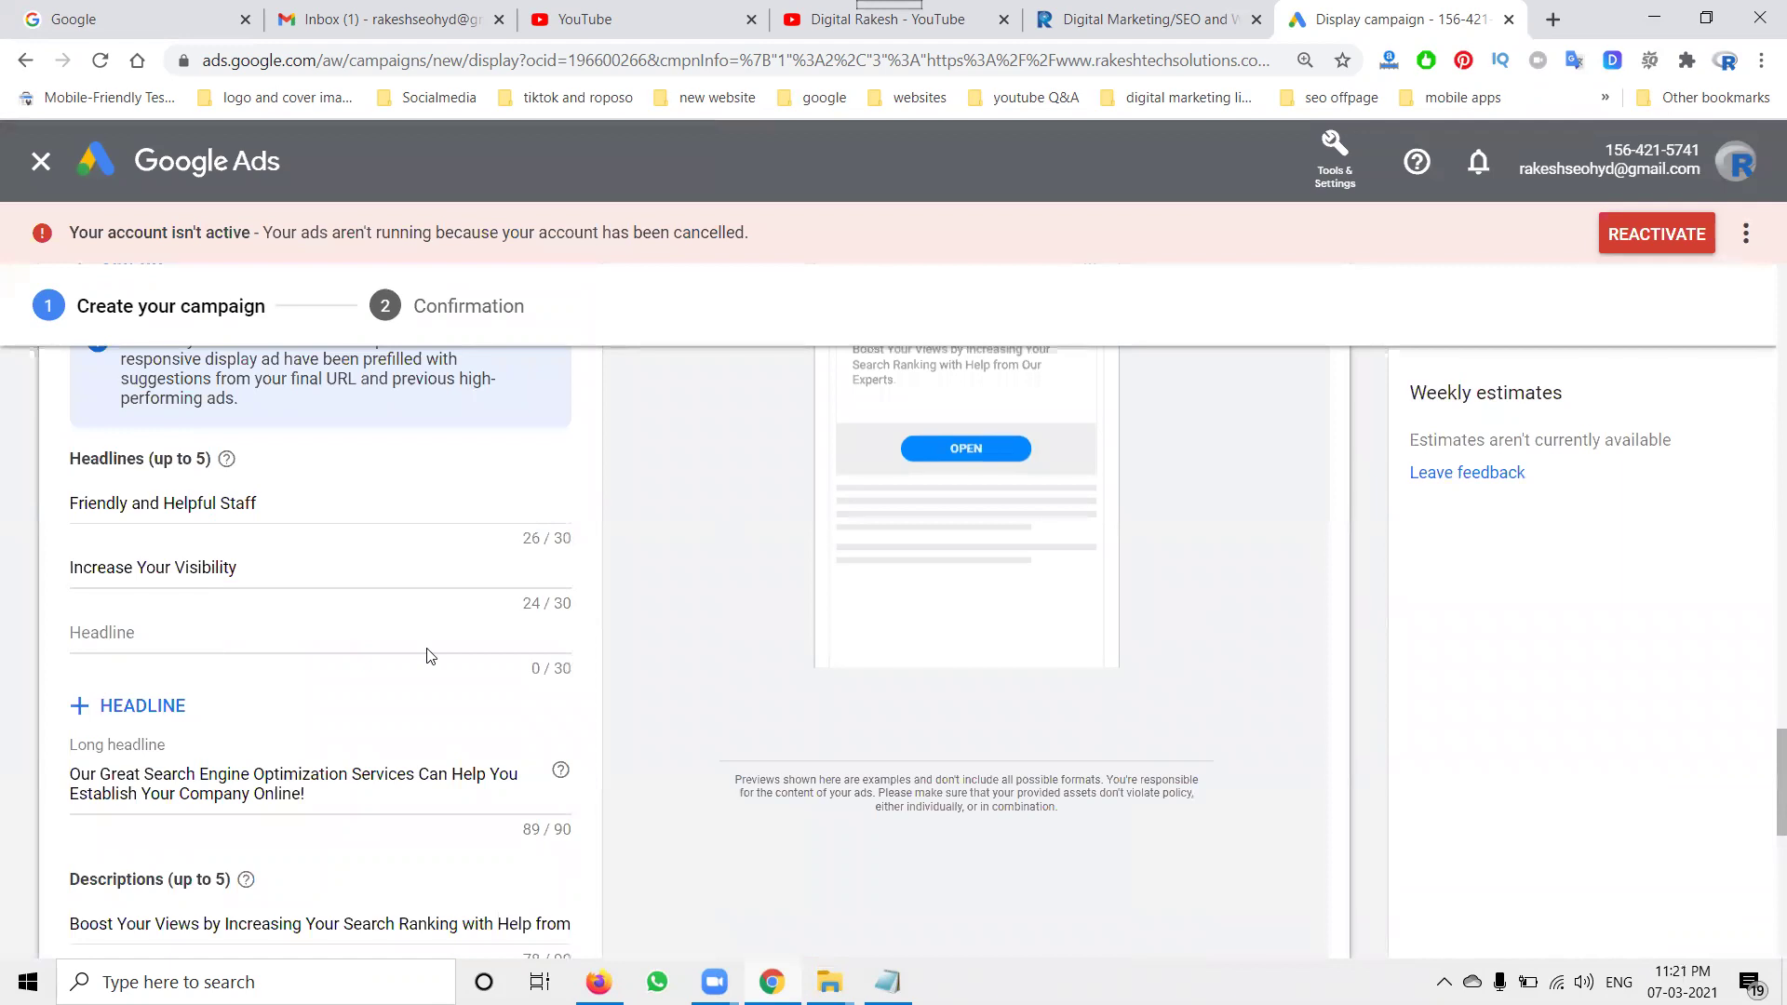
Enter headlines 'digital marketing', 'websiyte dsign and eevelopment' and 'seo, social media'.
triple_click(276, 500)
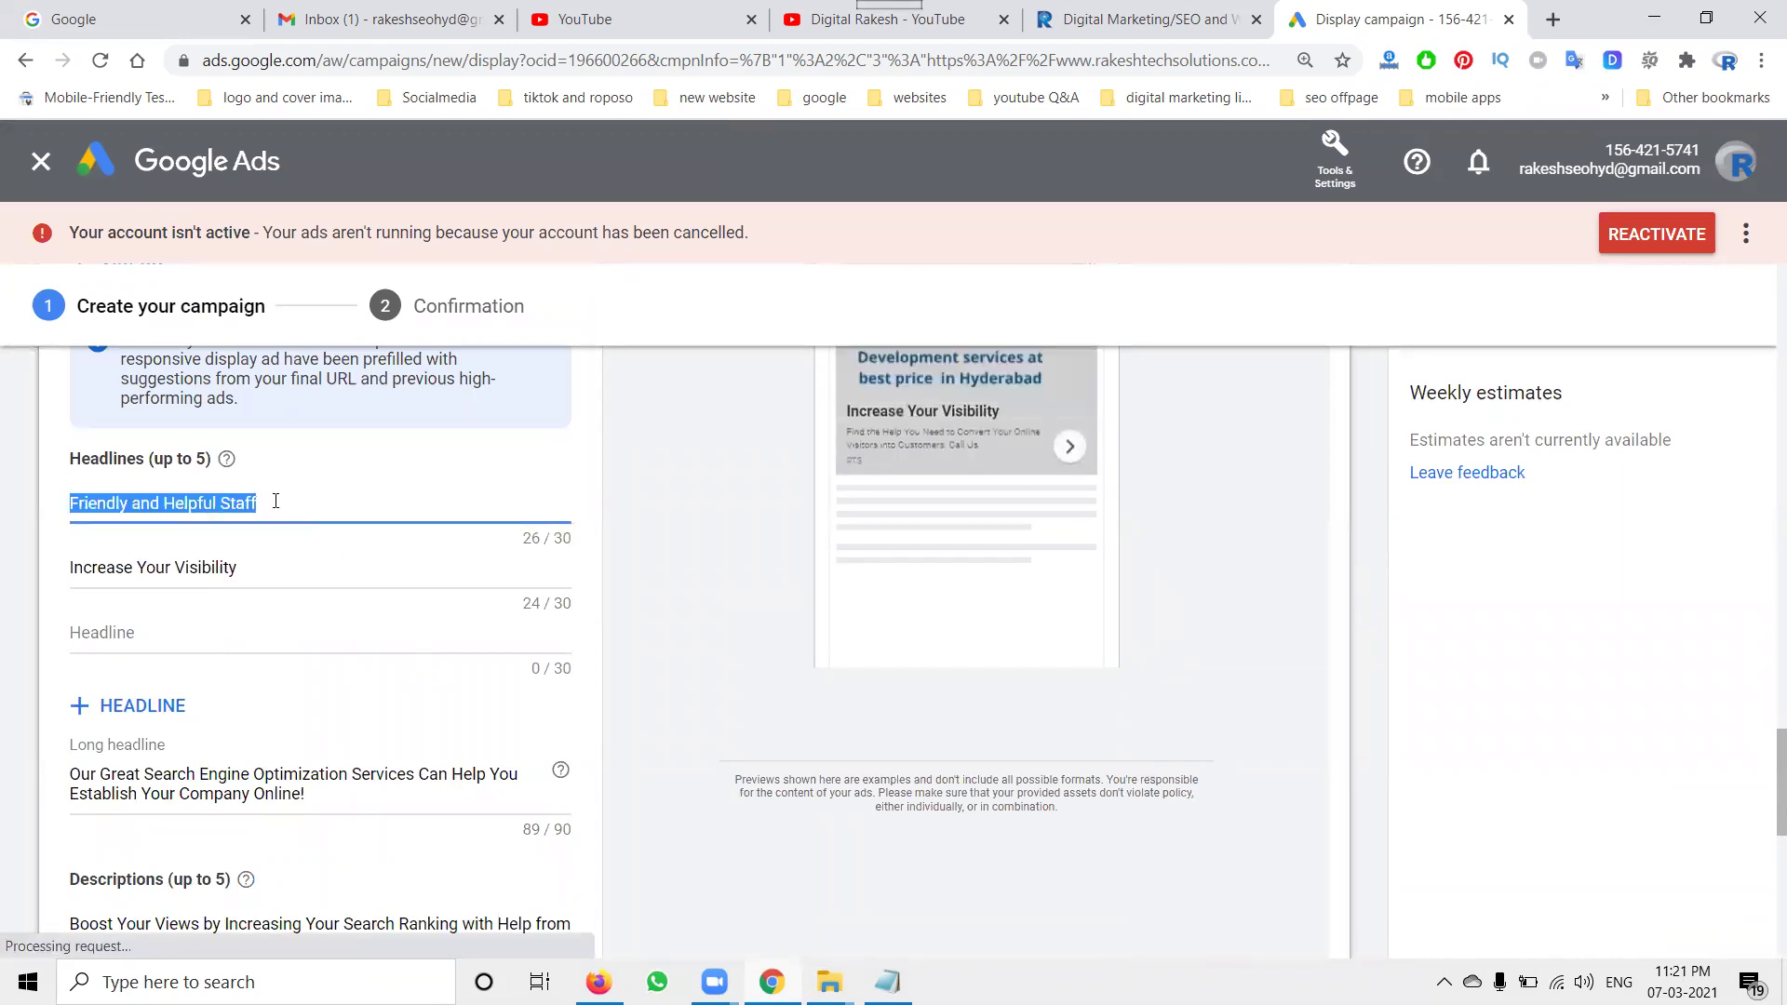
type("digital")
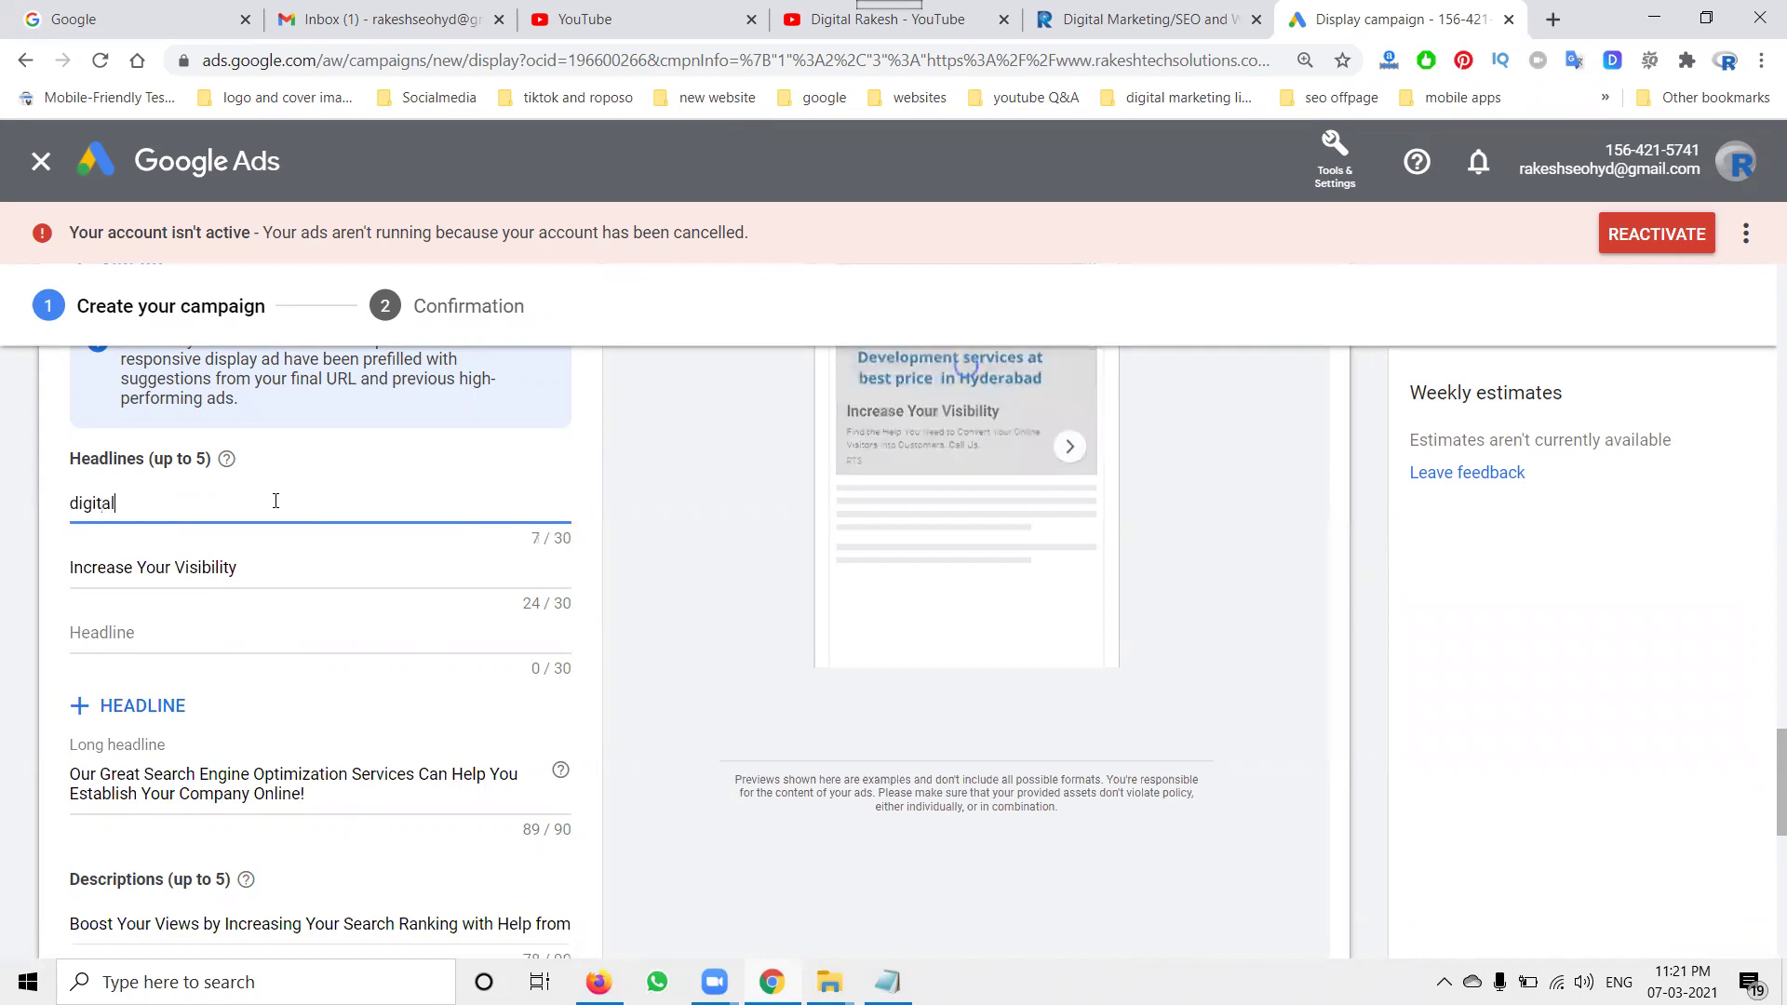
type(" marketing")
key("Tab")
type("websiyte")
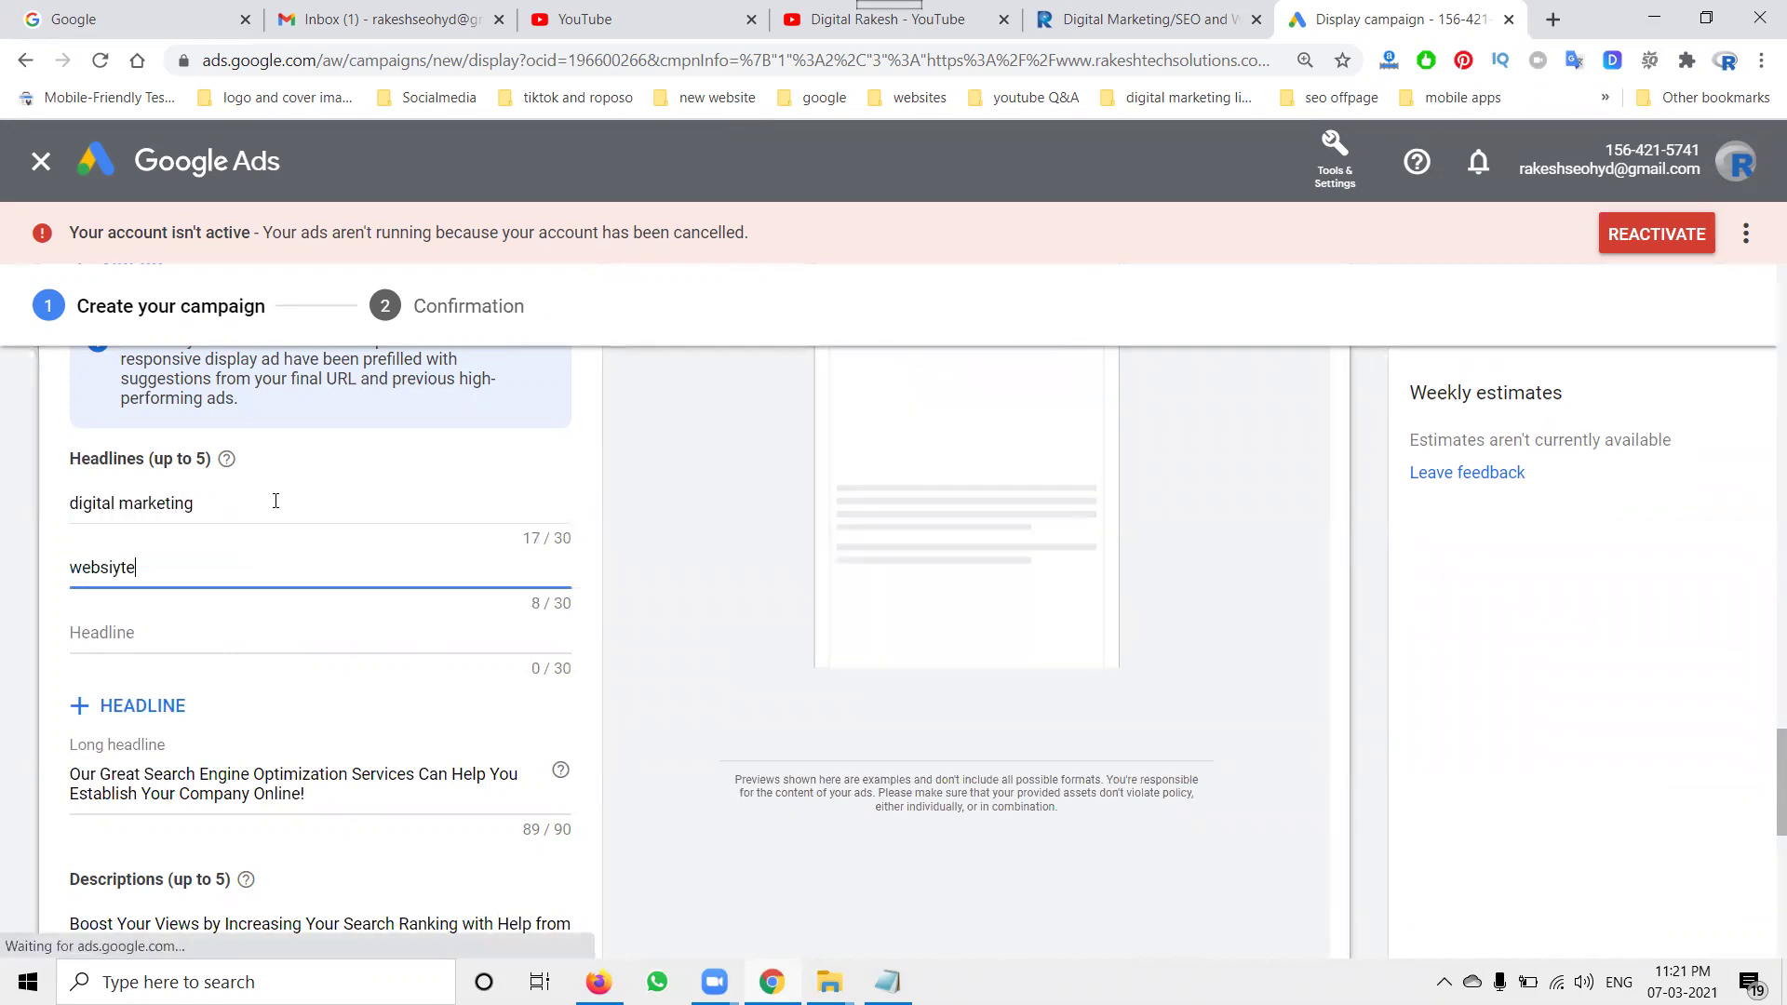
type(" dsign and eevelopment")
key("Tab")
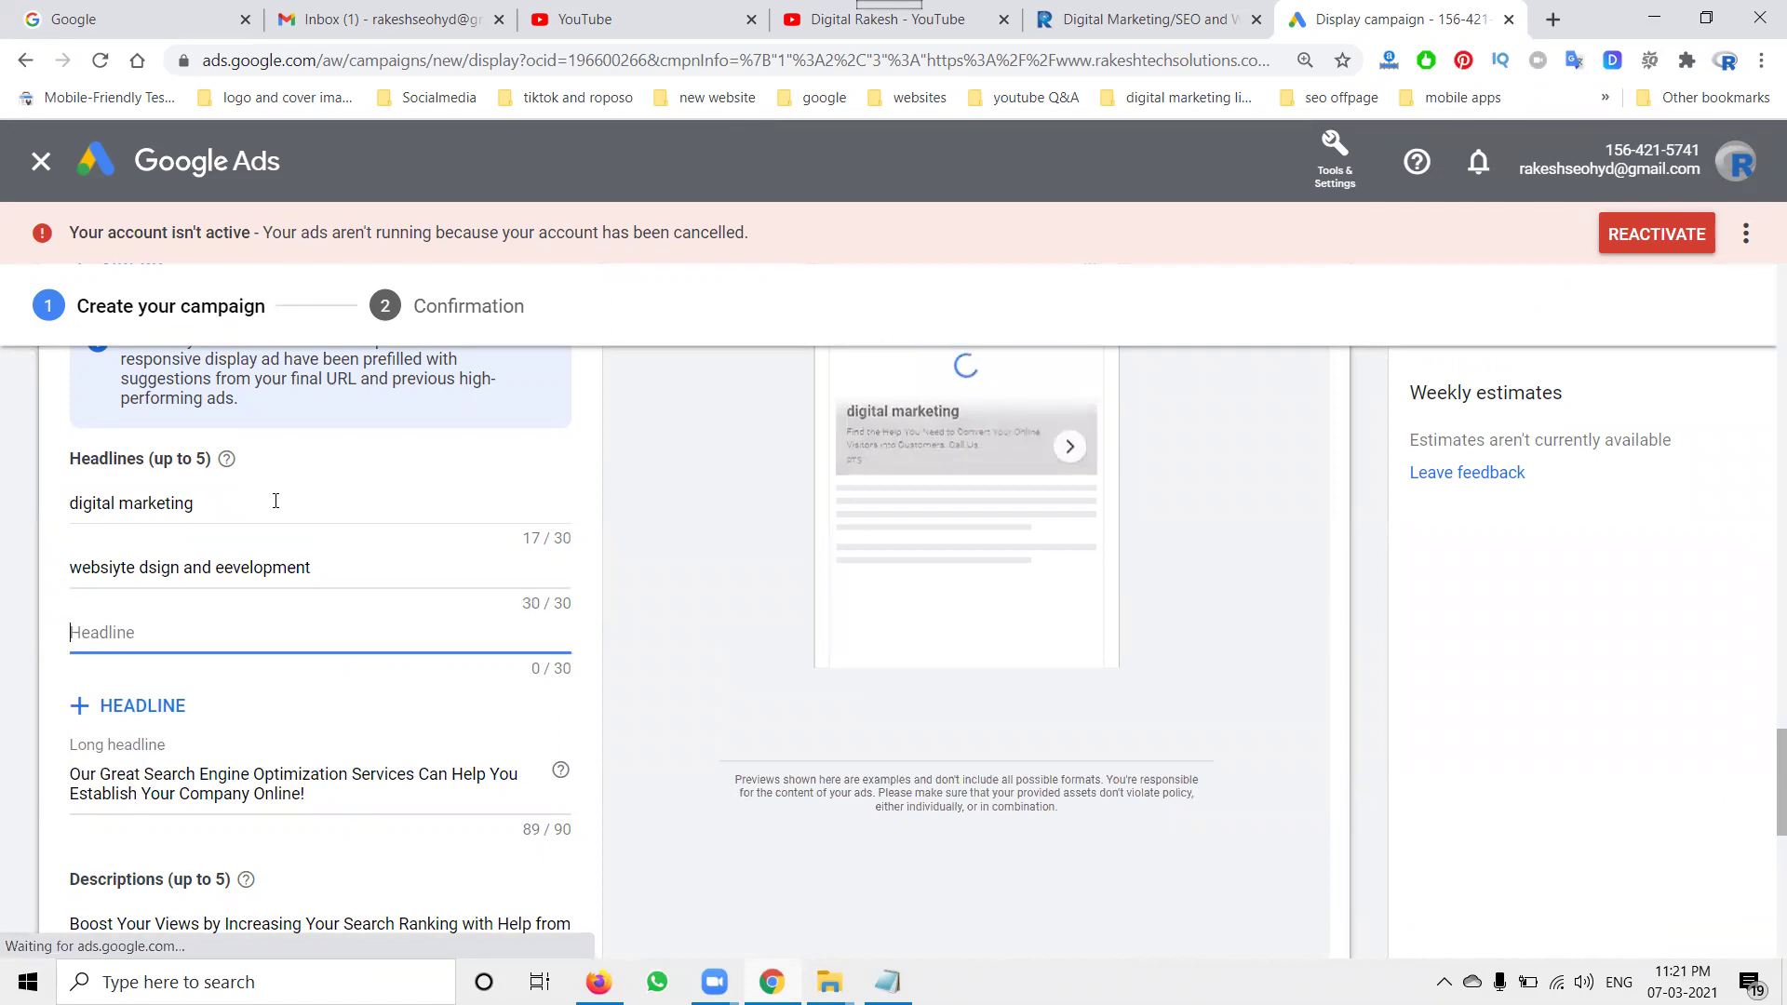
type("seo, ")
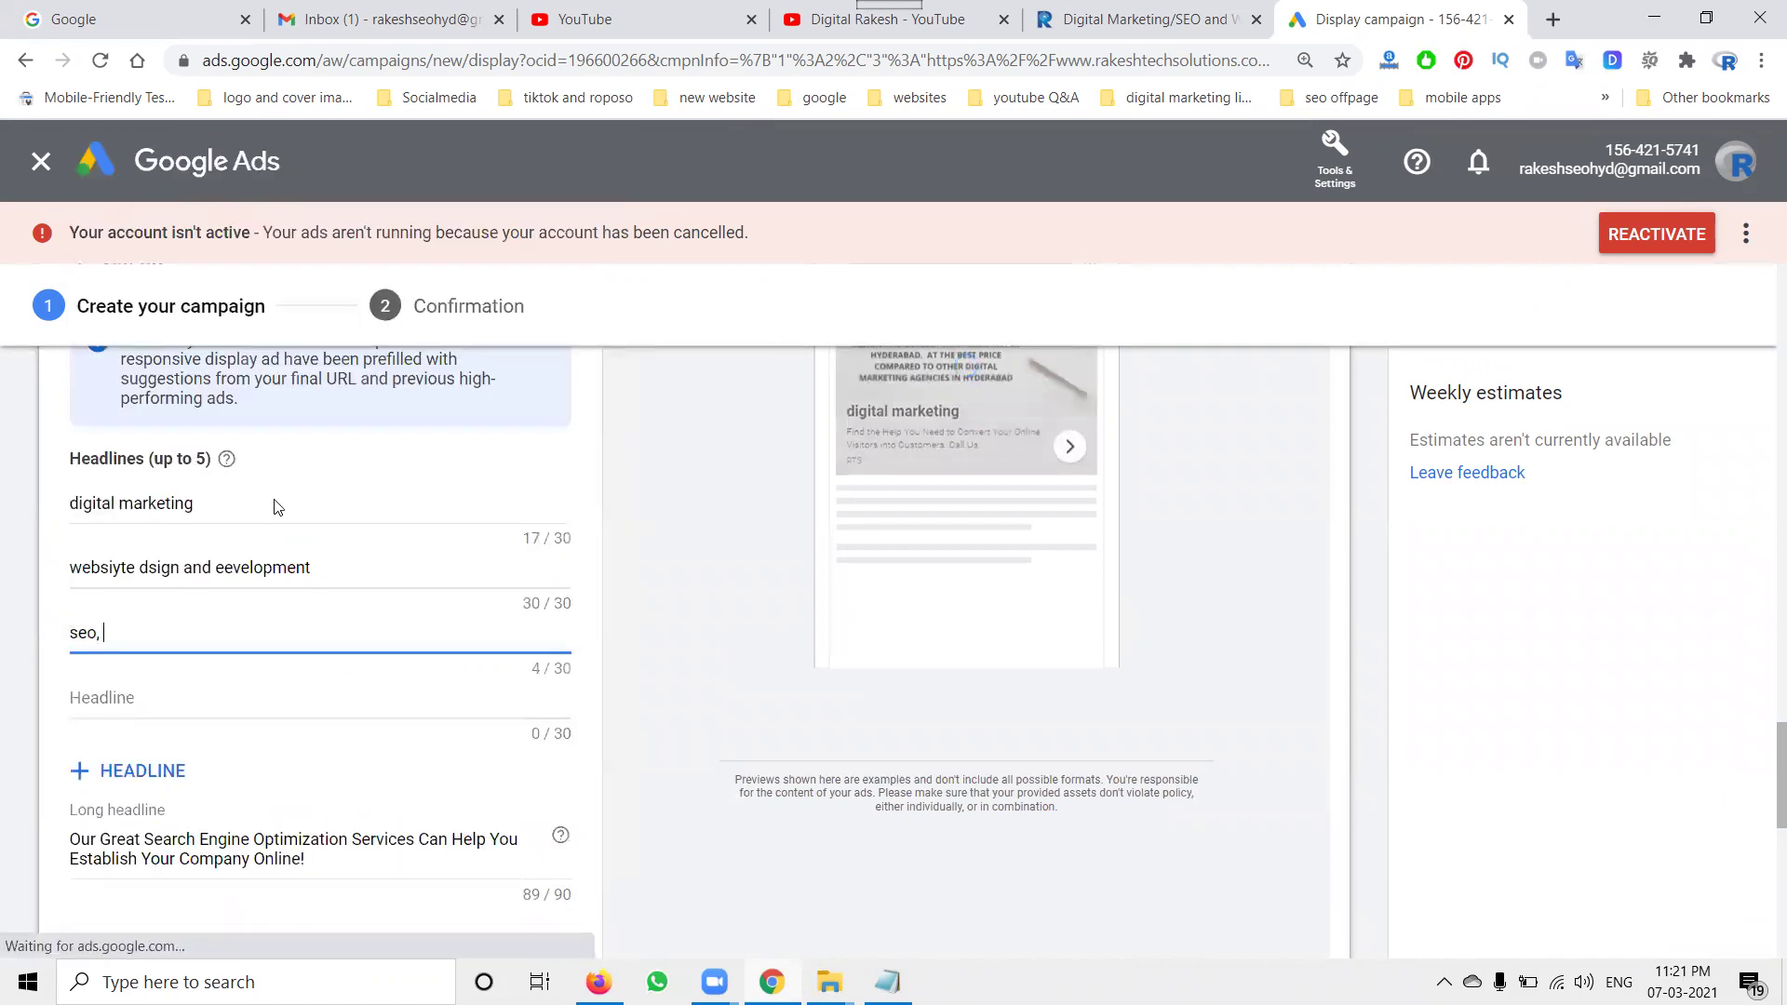
type("social media")
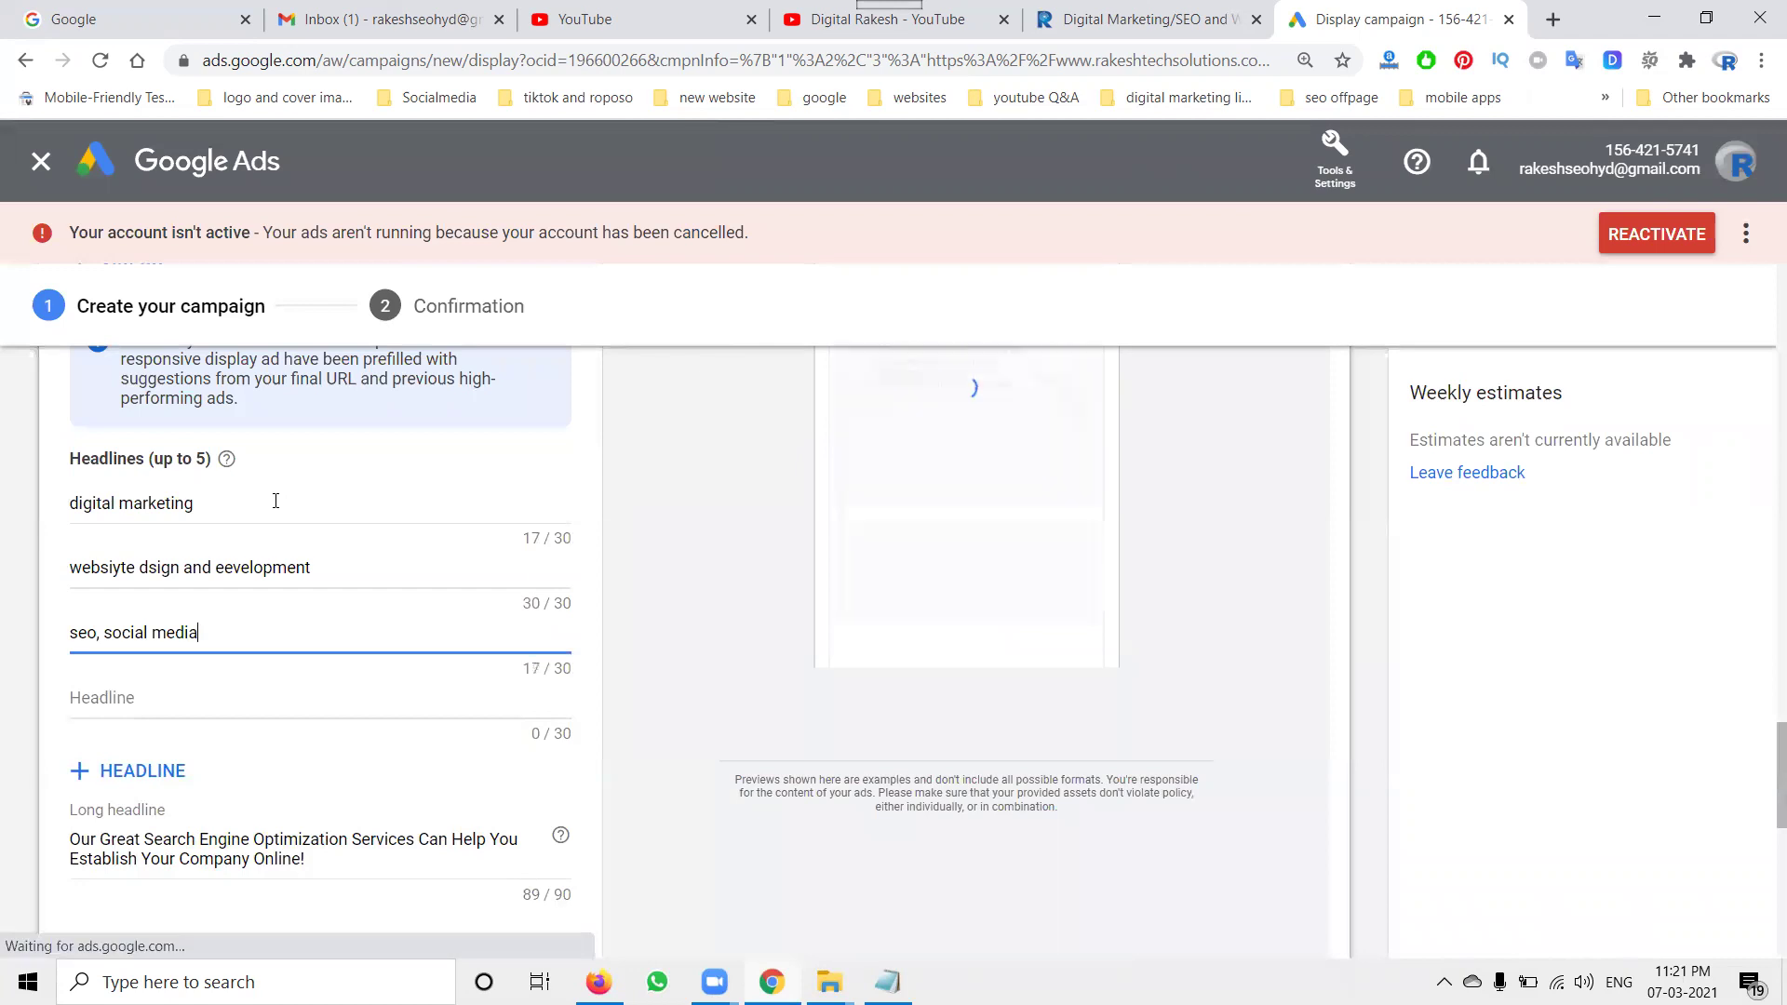
key("Tab")
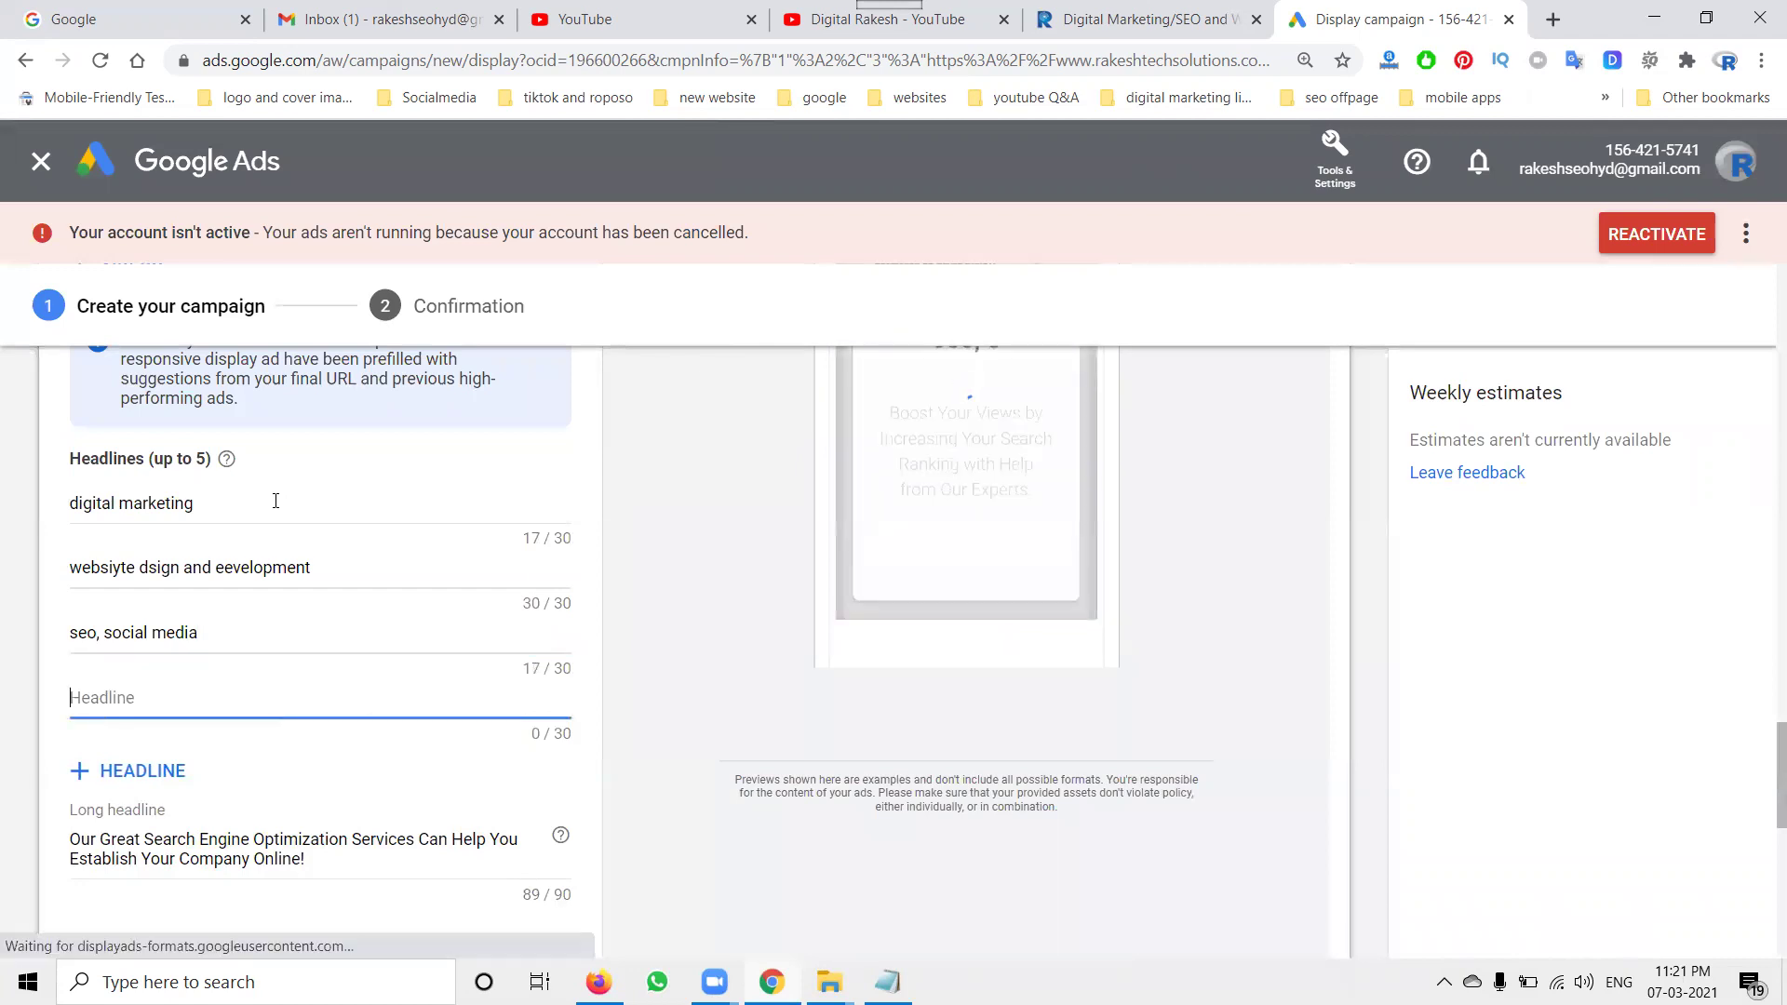
Replace the long headline with 'digital marketing services at best price in hyderabad'.
left_click(320, 852)
key("ctrl+a")
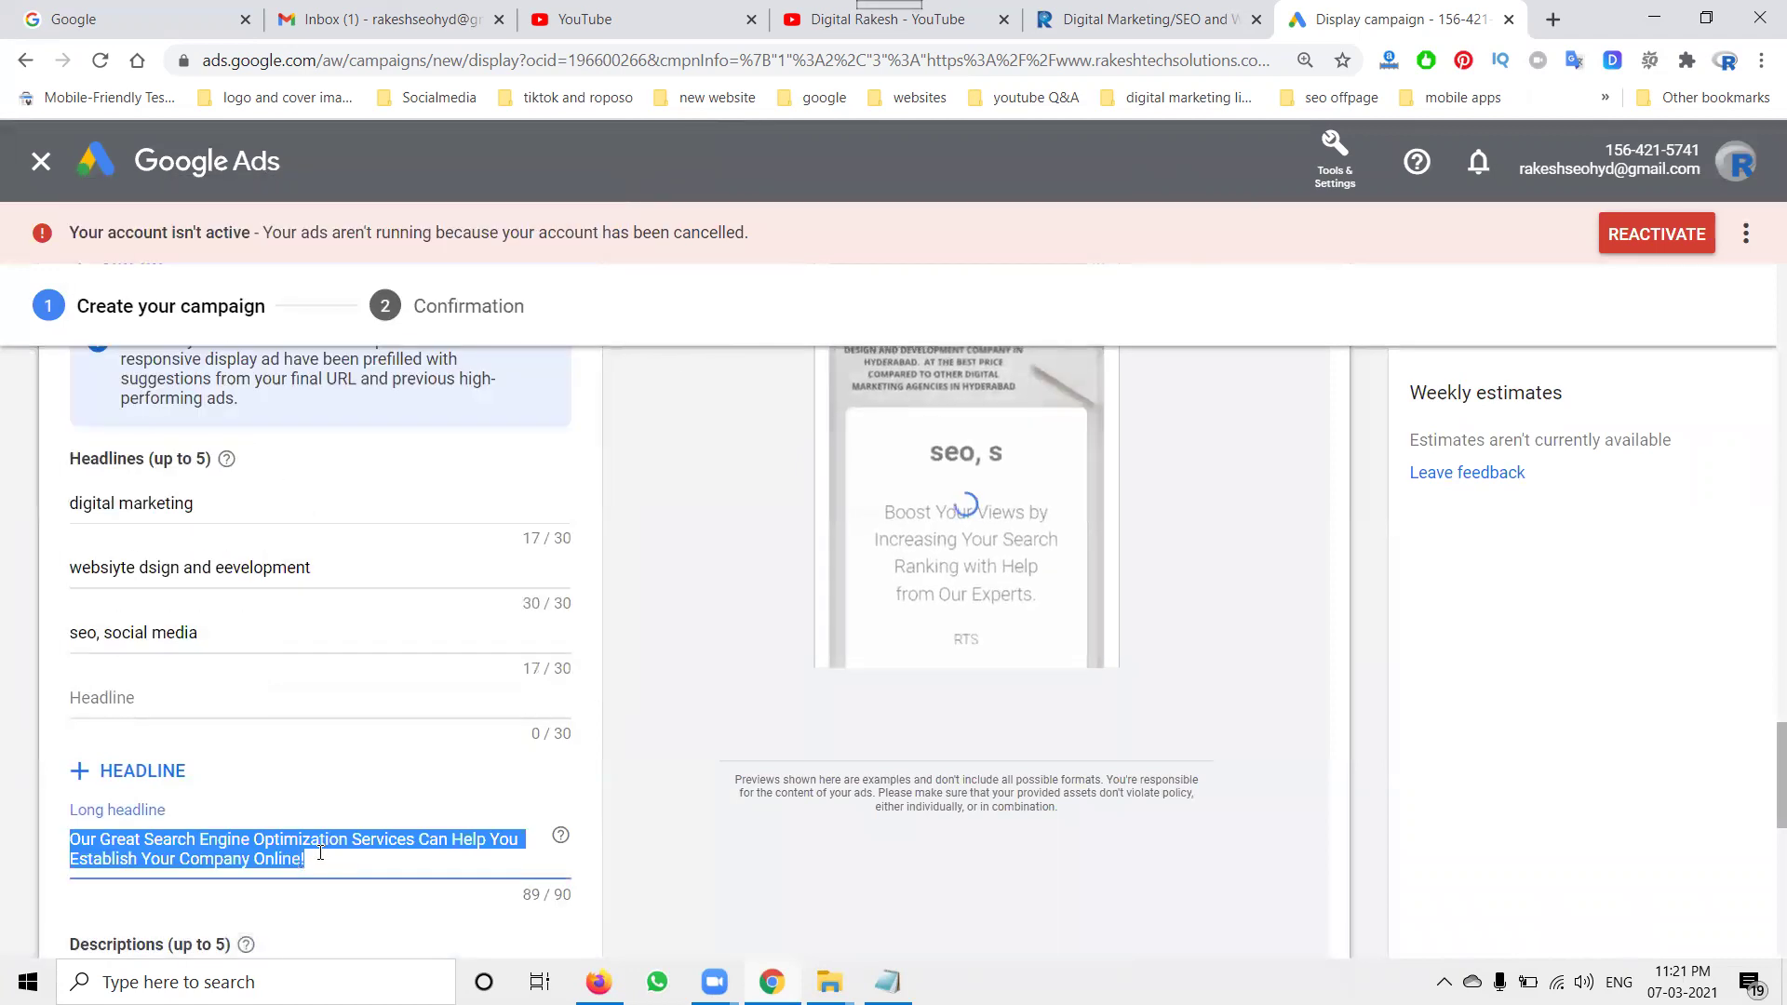
type("digita")
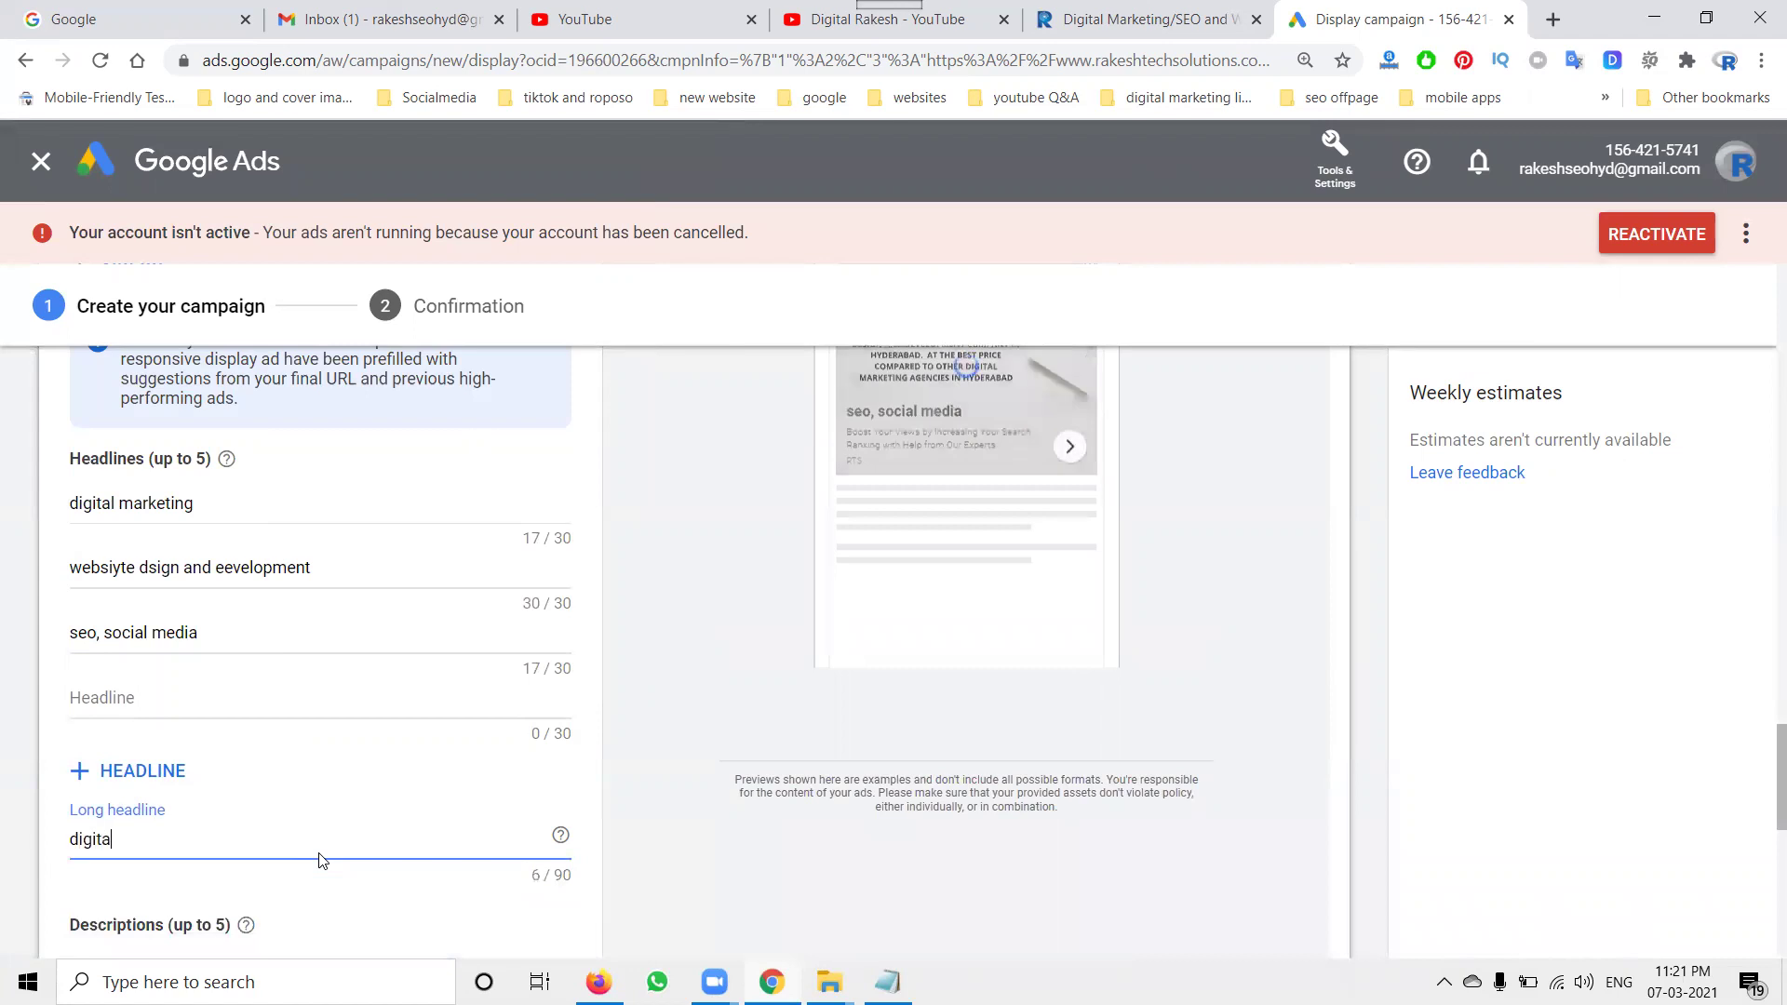
type("l marketing services a")
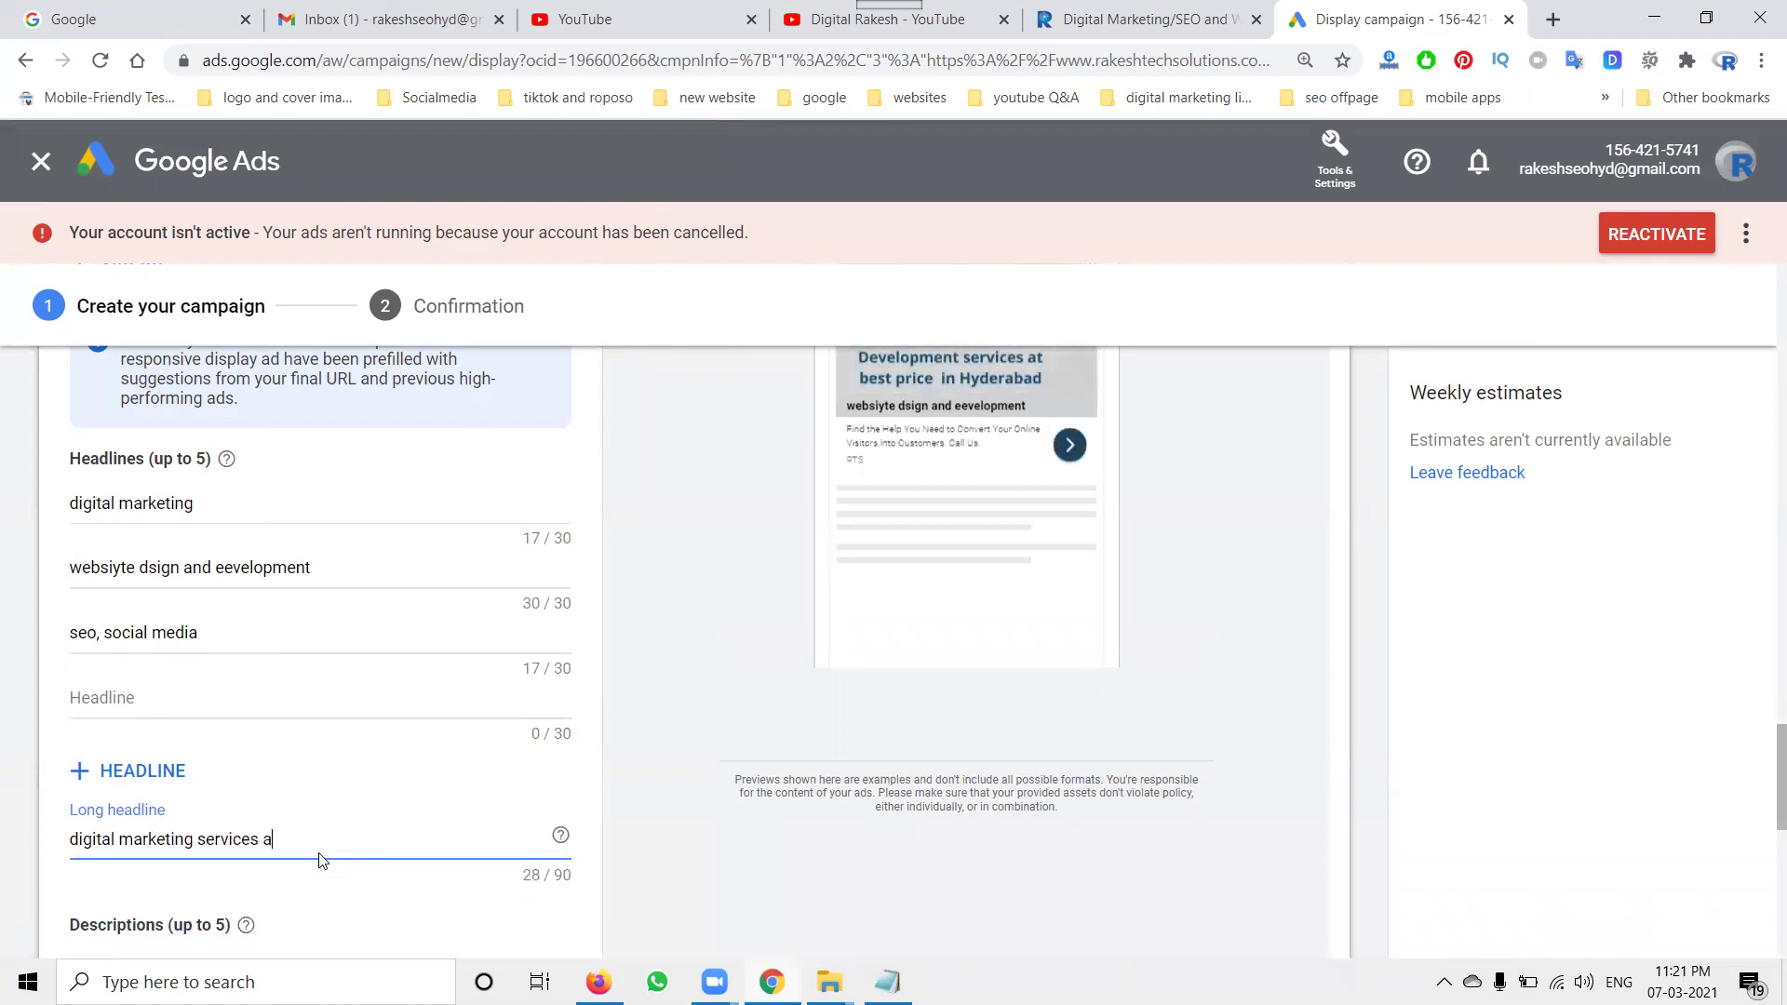
type("t best pri")
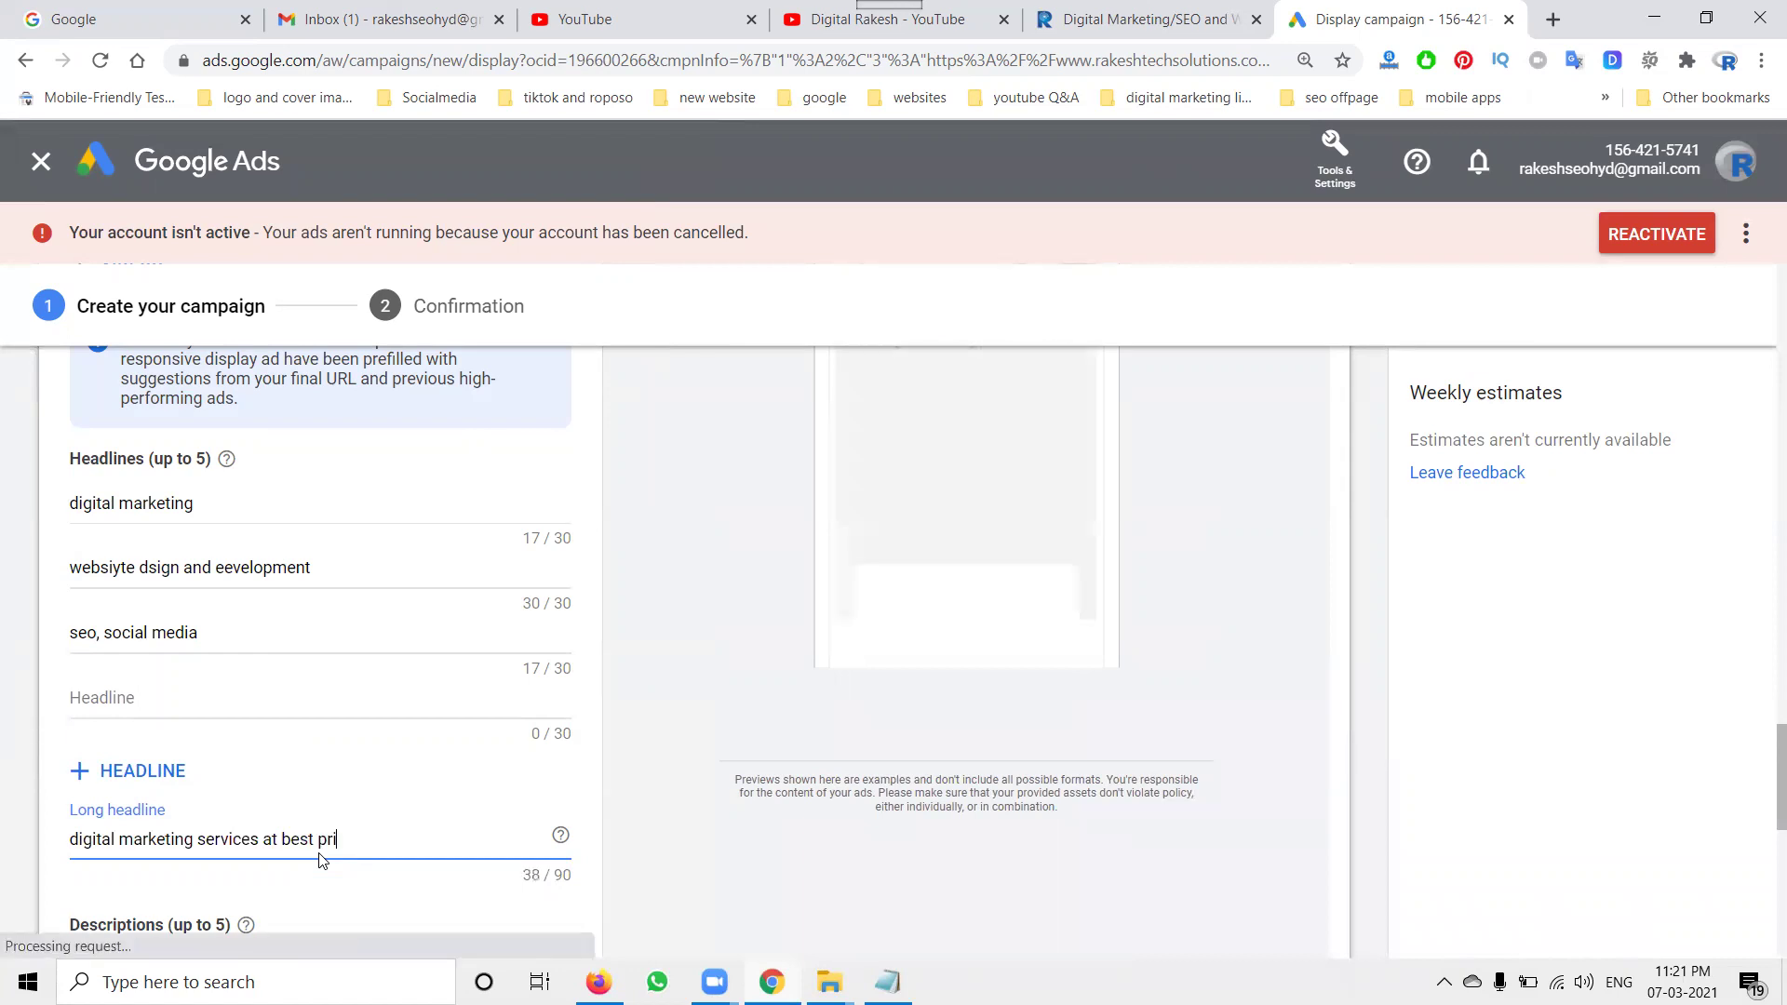
type("ce in hyderabad")
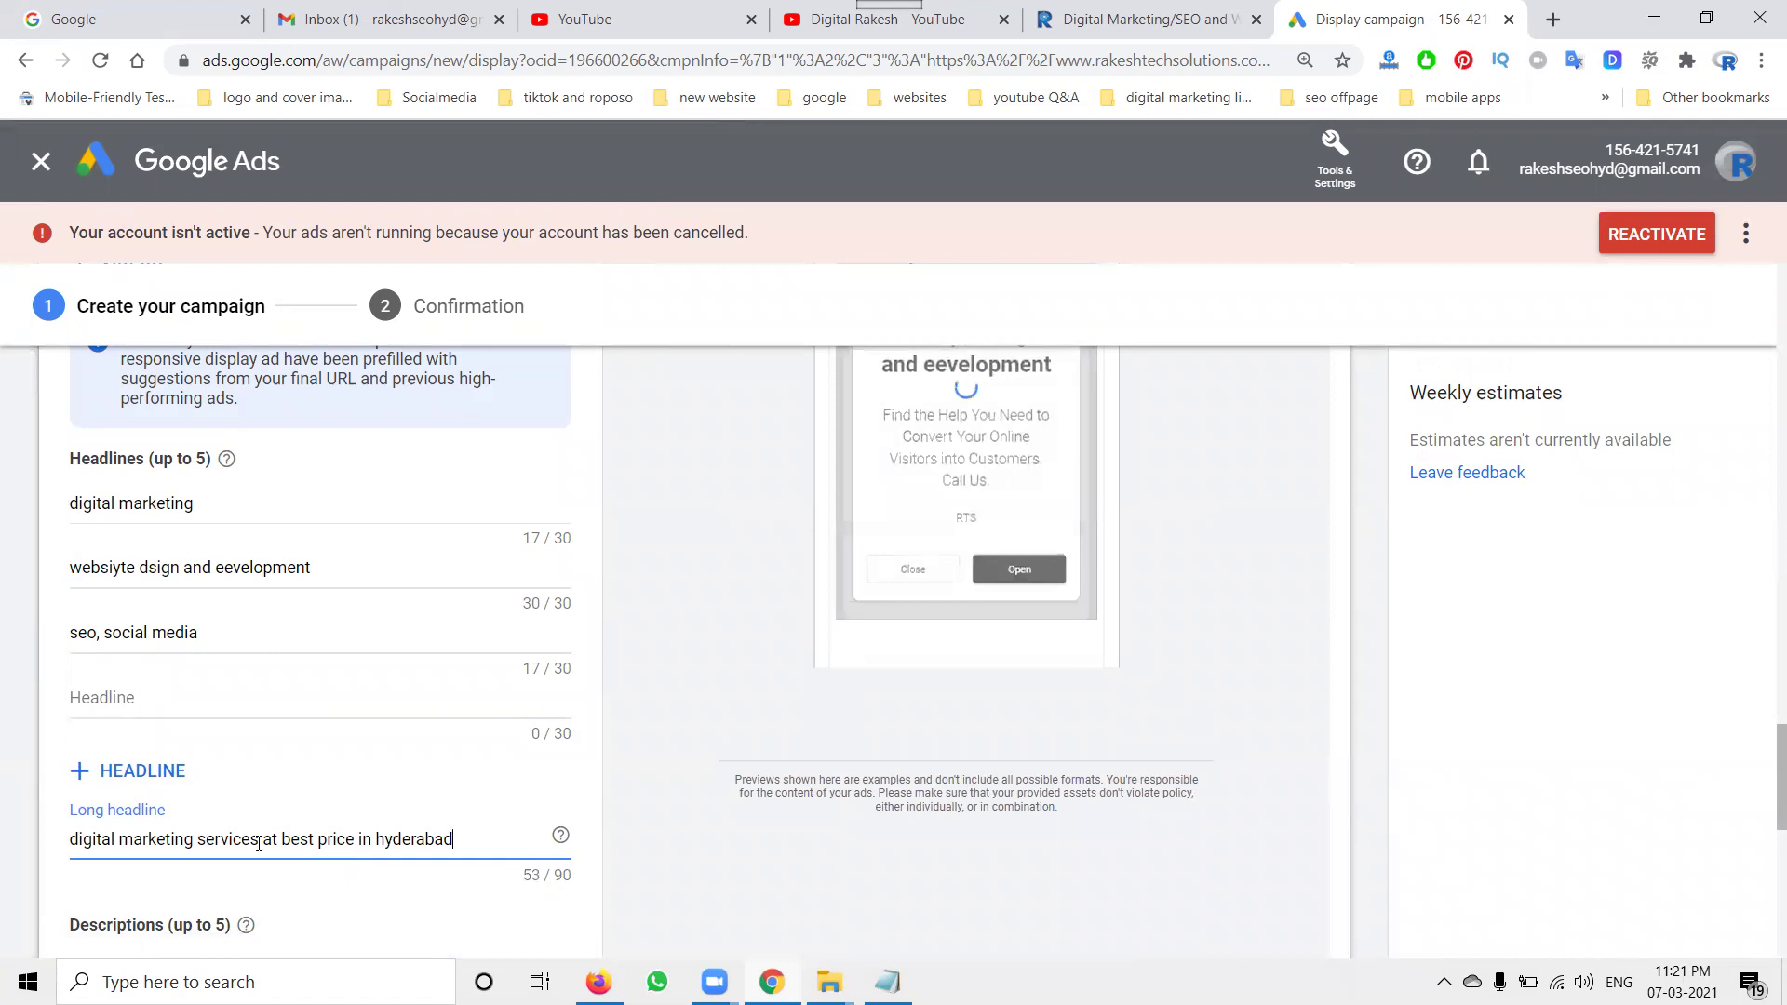
left_click_drag(262, 839, 517, 842)
key("ctrl+c")
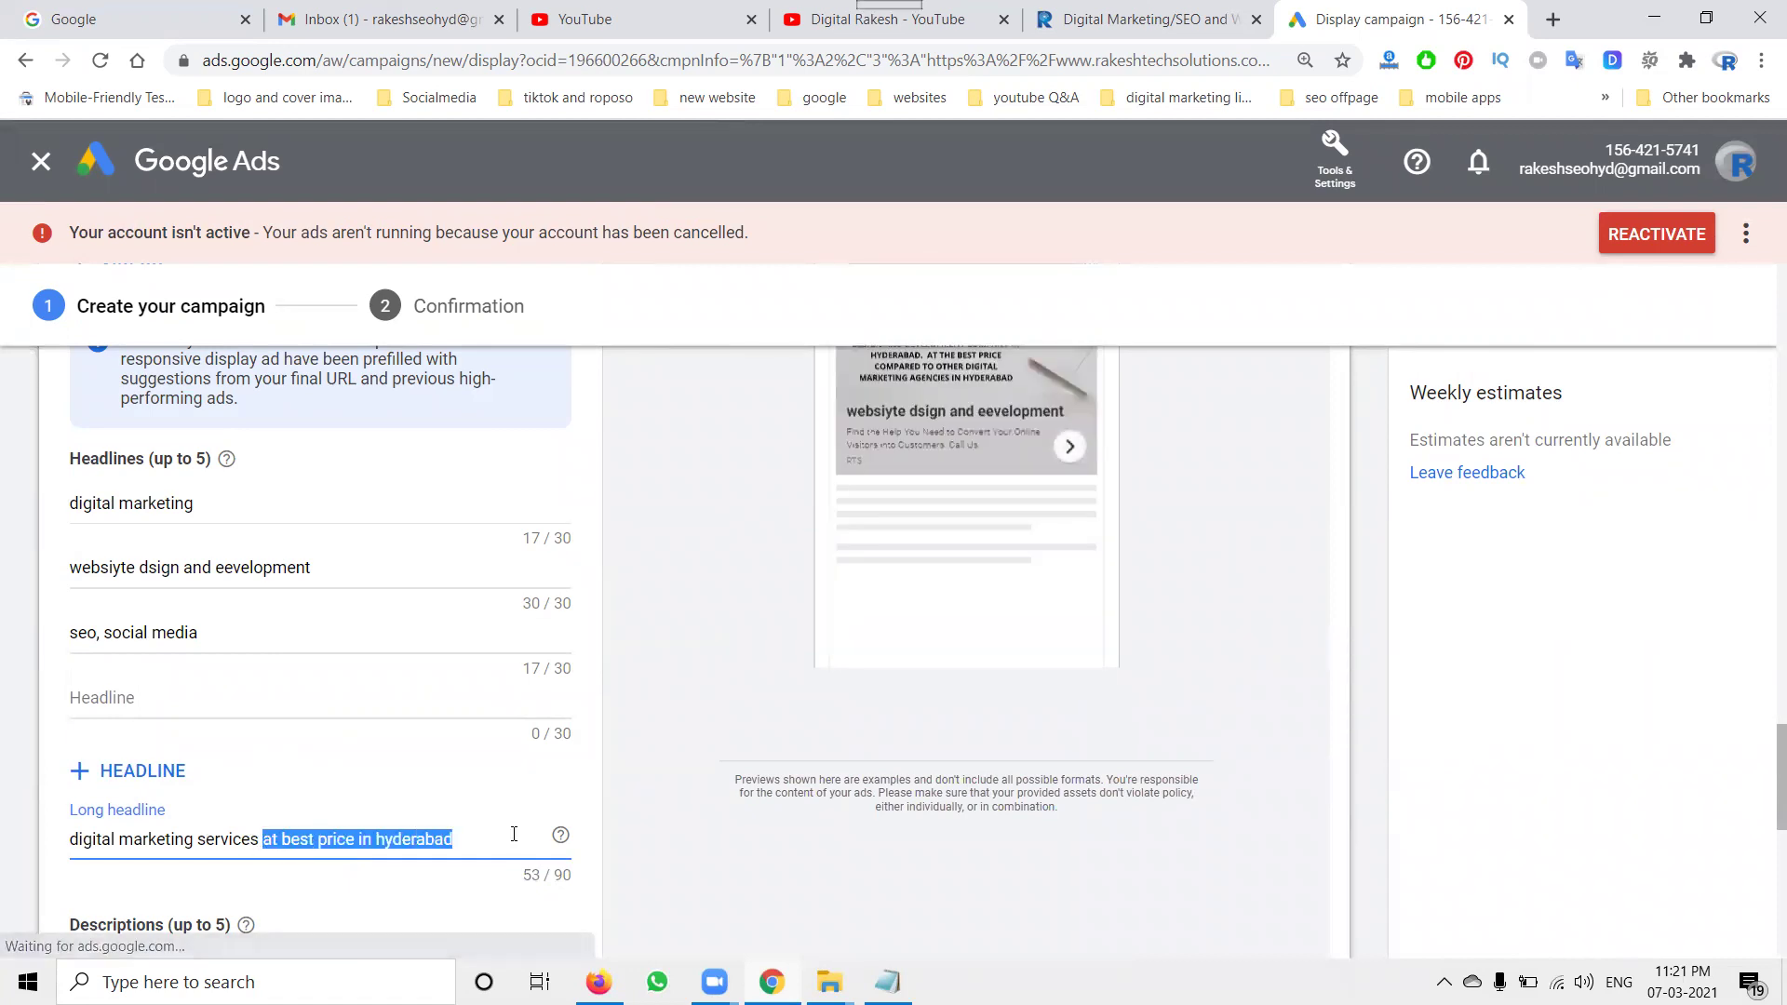
scroll(441, 778, "down", 2)
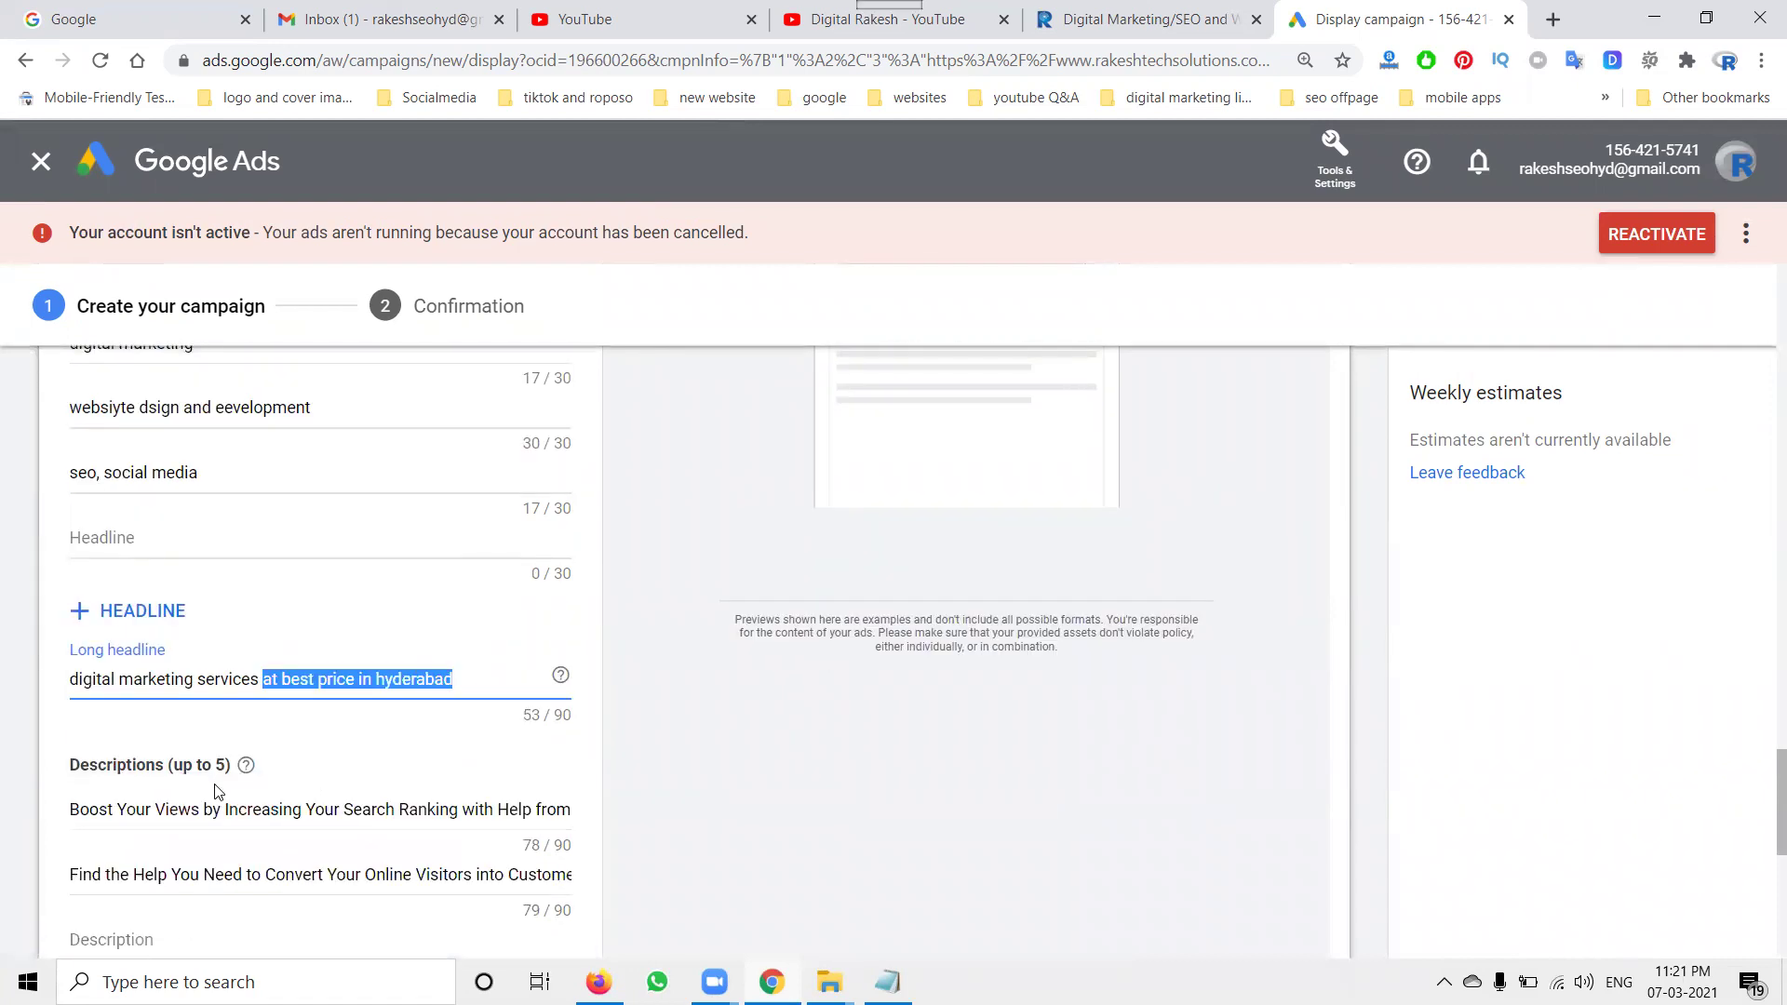
scroll(219, 787, "down", 2)
Replace the first description with the copied phrase 'at best price in hyderabad'.
left_click(248, 648)
key("ctrl+a")
key("ctrl+v")
scroll(247, 646, "up", 9)
scroll(223, 744, "down", 2)
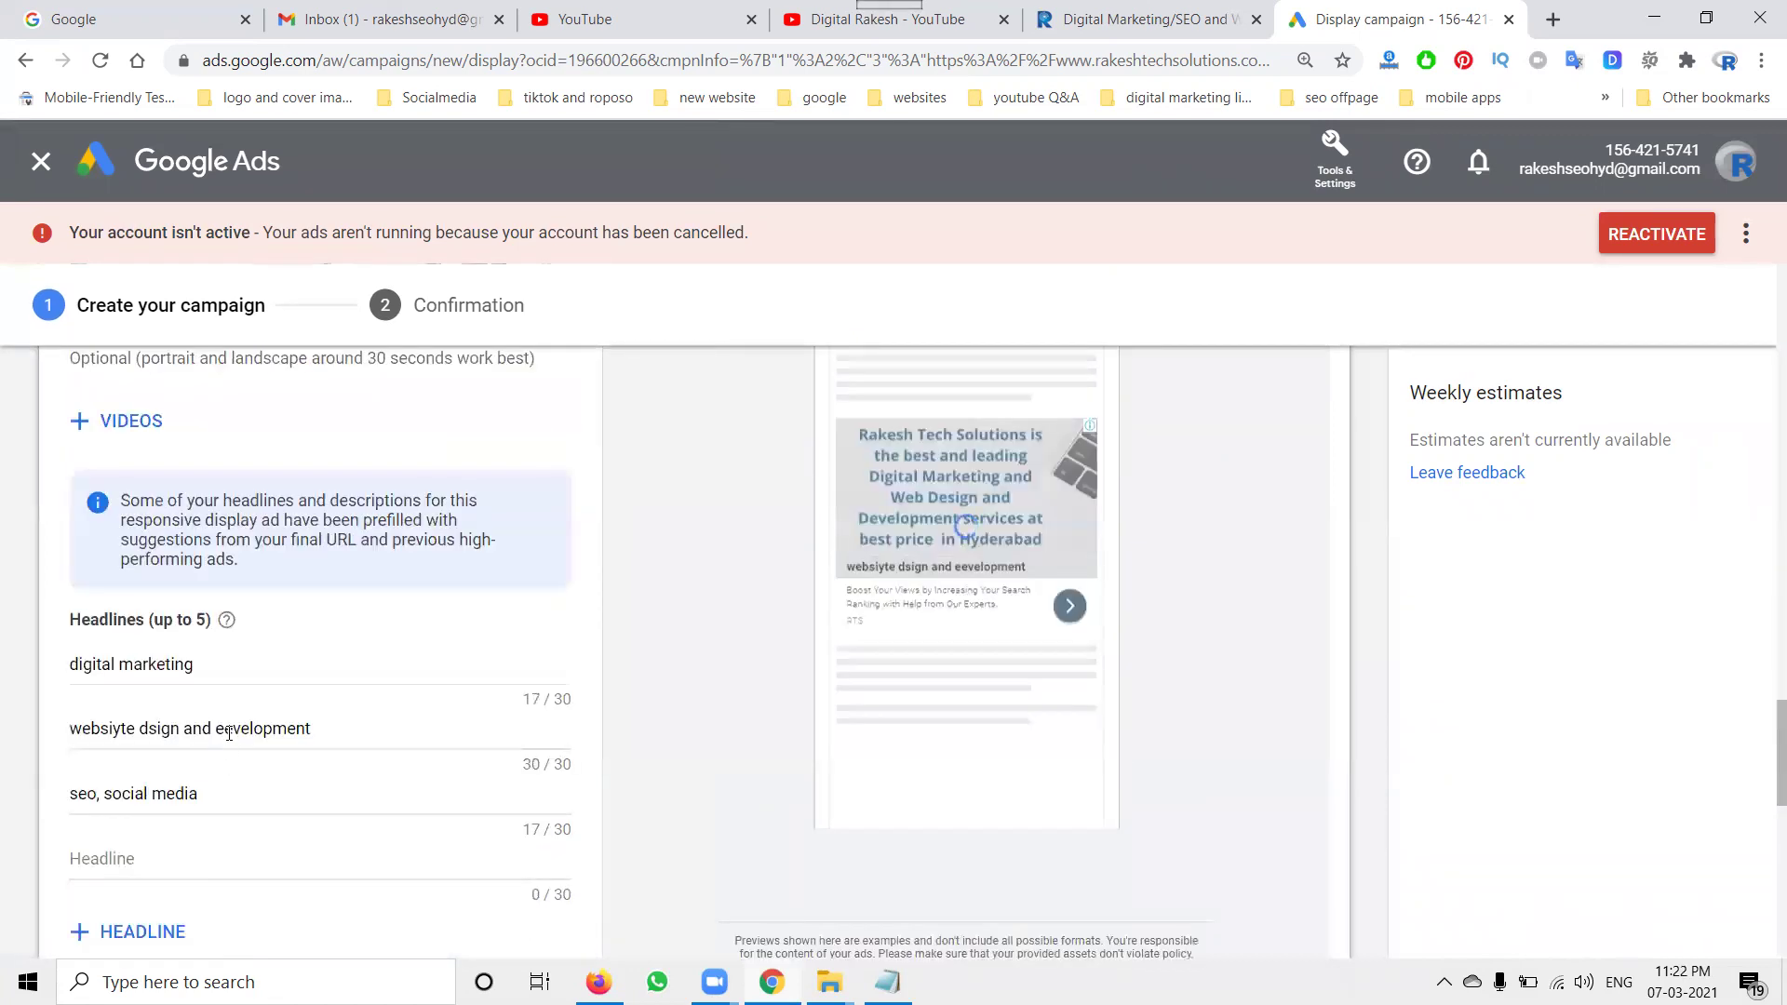
Correct the second headline's typos so it reads 'website design and Development'.
left_click(229, 732)
key("ctrl+a")
left_click(229, 732)
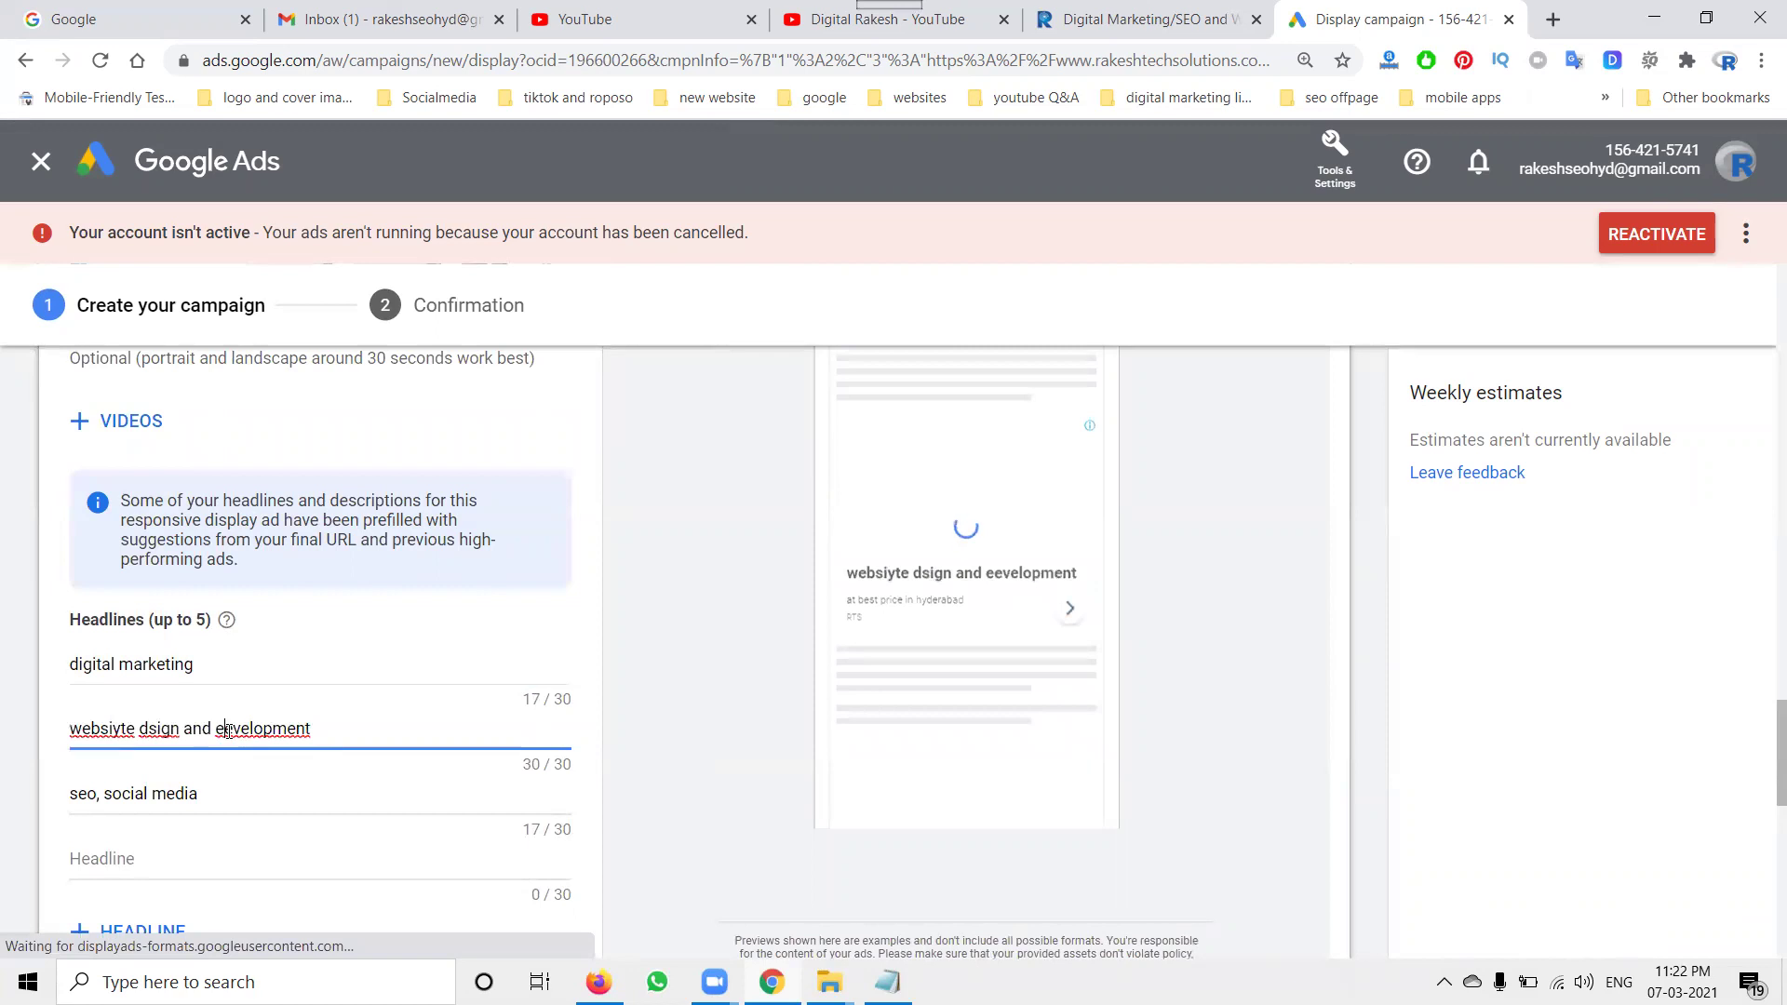
key("BackSpace")
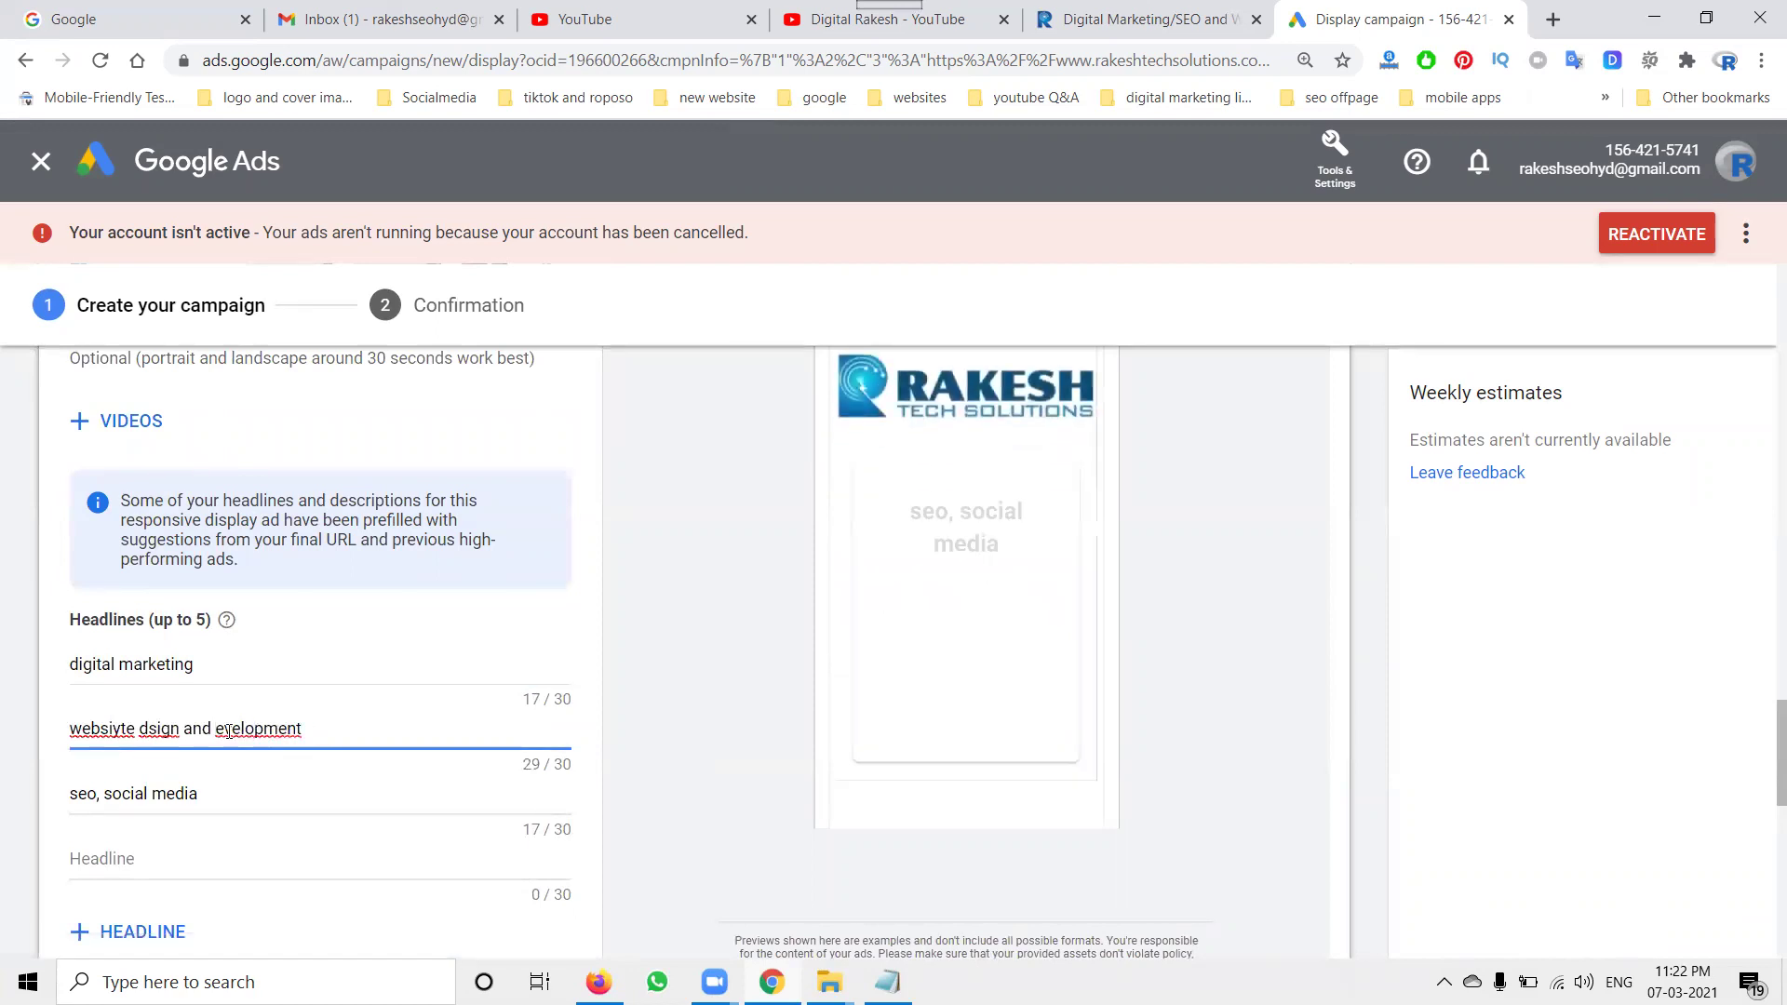
type("D")
double_click(257, 728)
key("ctrl+a")
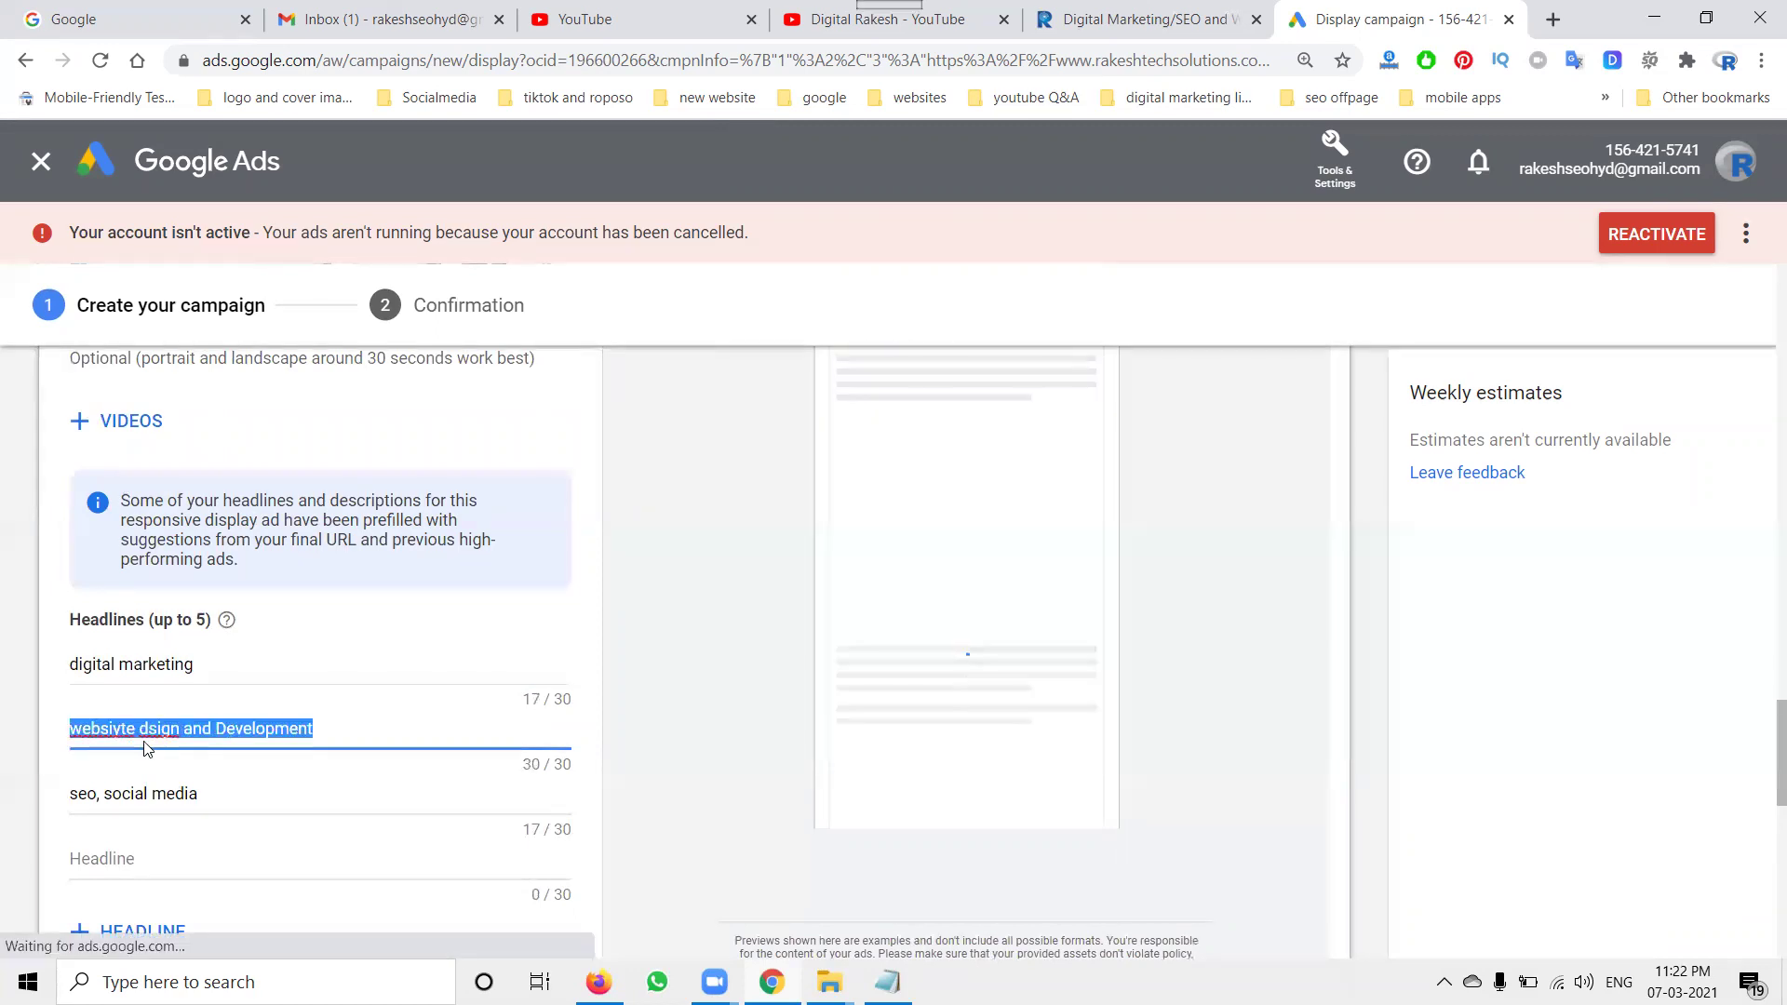
left_click(147, 728)
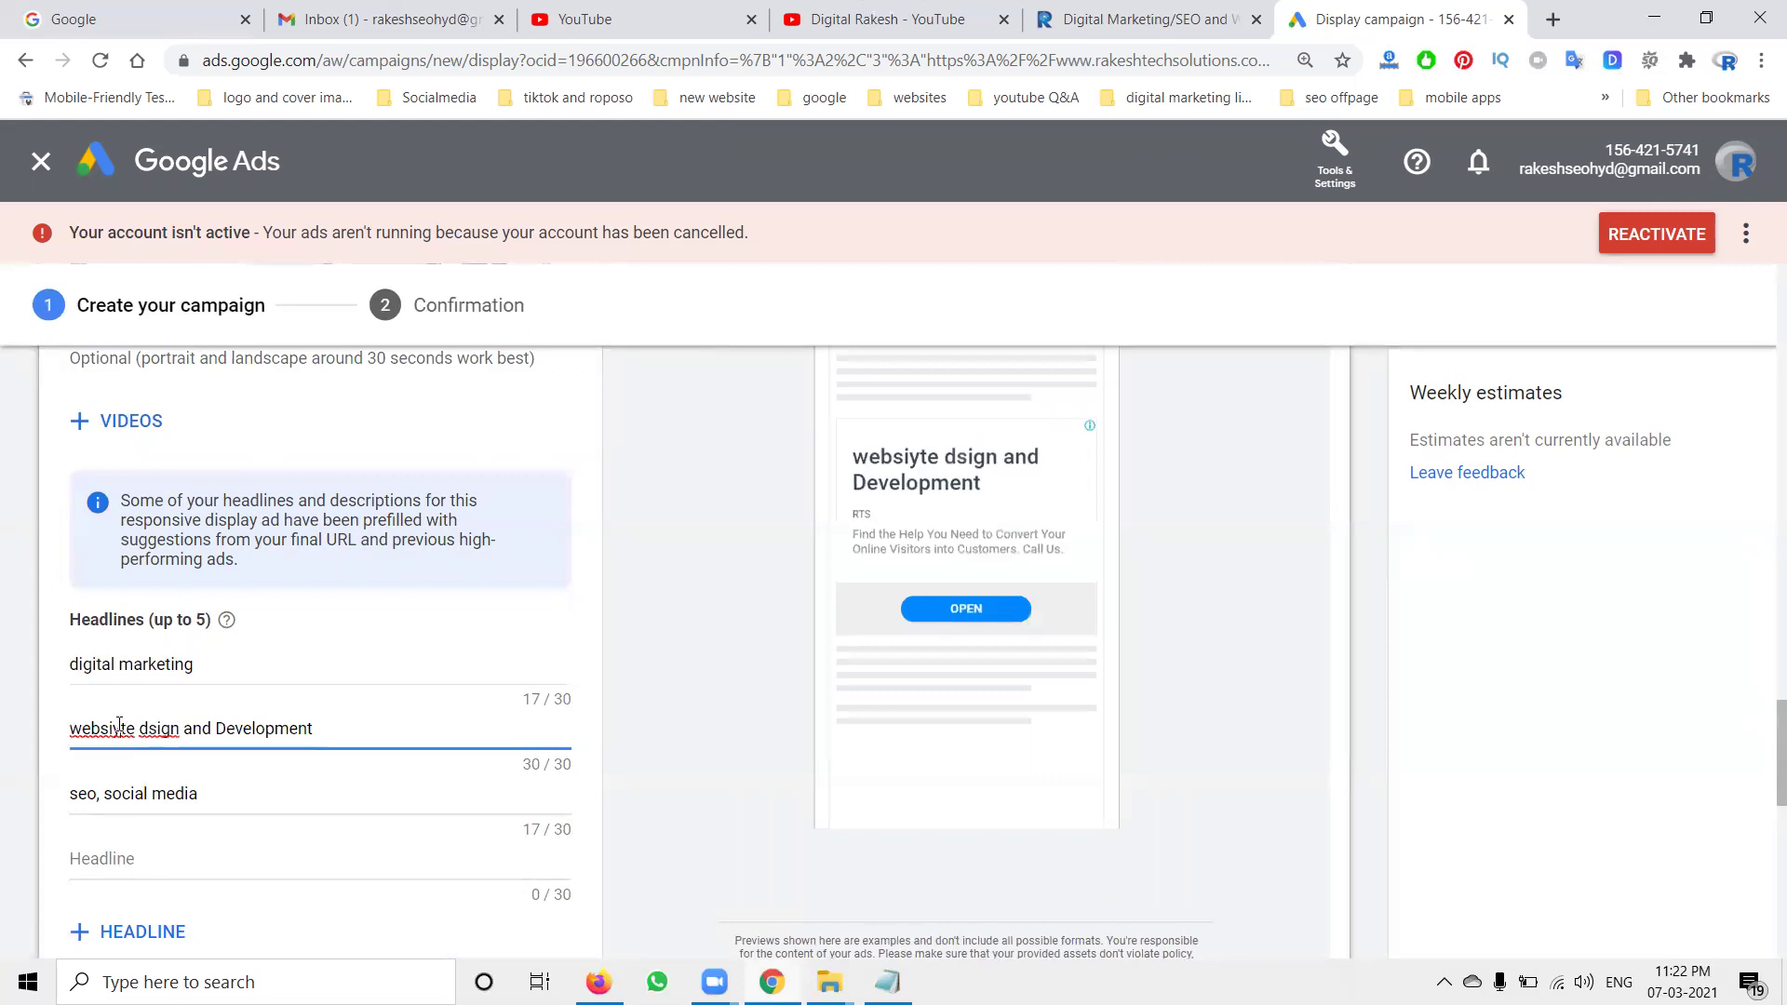
left_click(119, 729)
key("BackSpace")
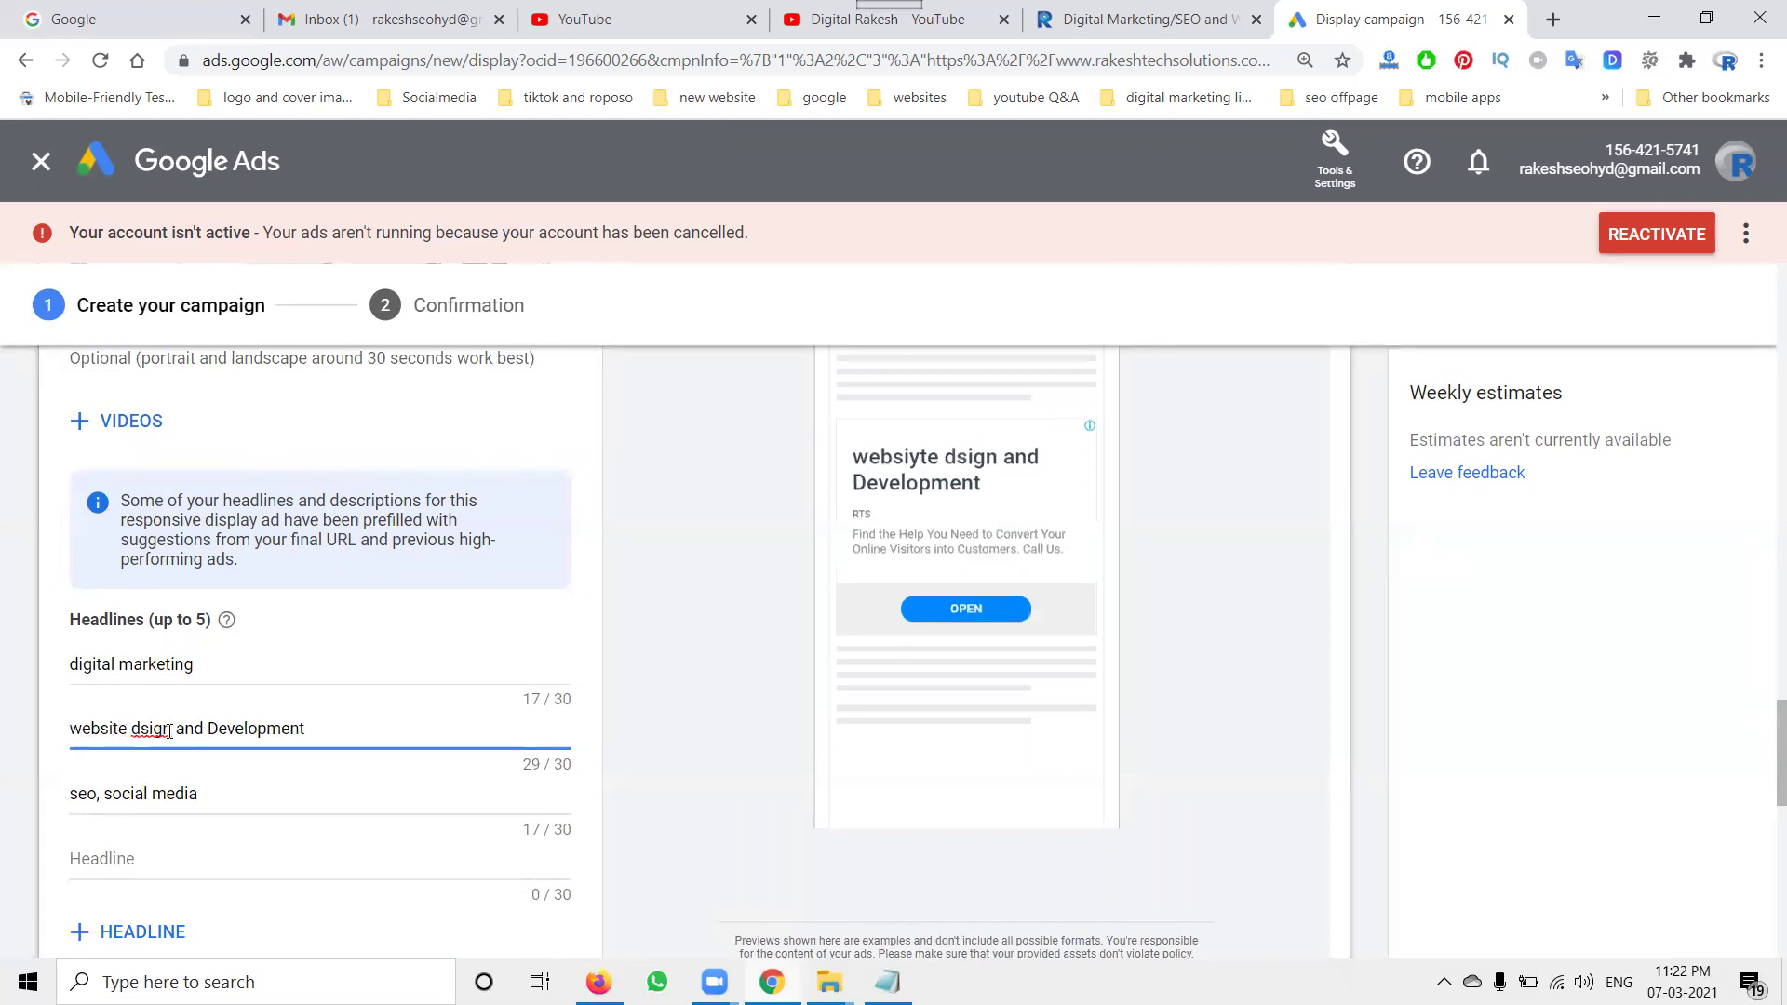
left_click(142, 729)
type("e")
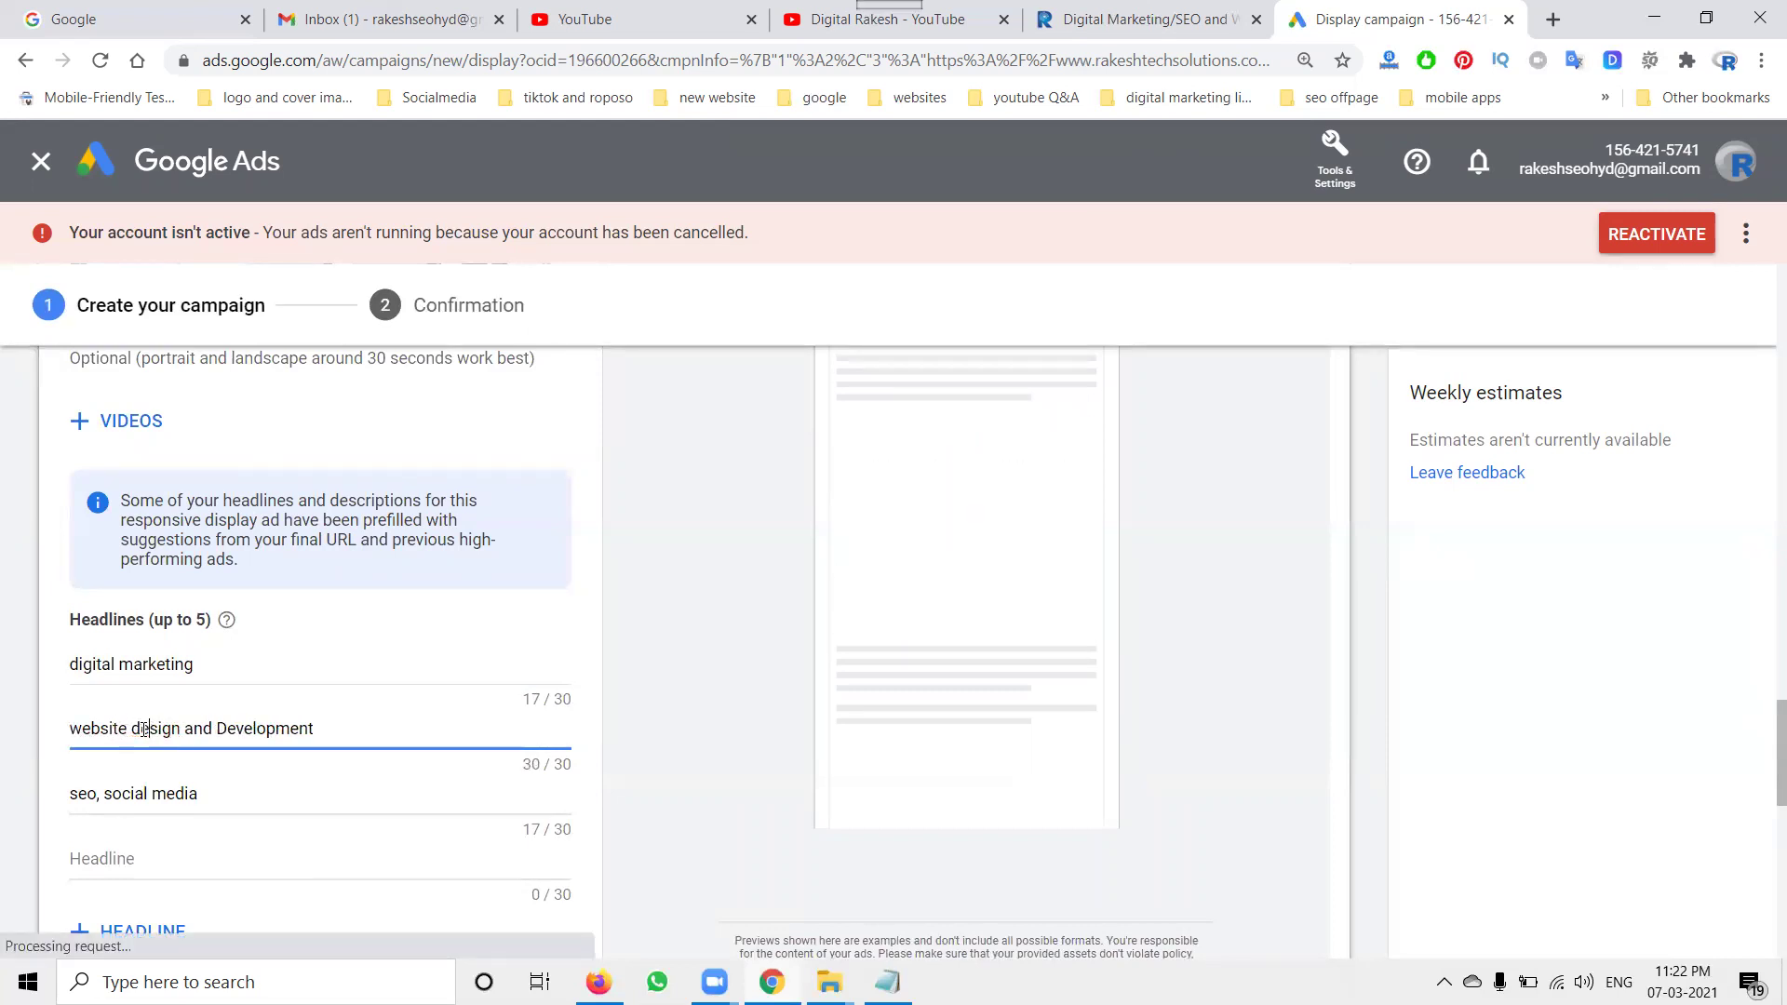
triple_click(145, 729)
key("ctrl+c")
scroll(92, 713, "down", 3)
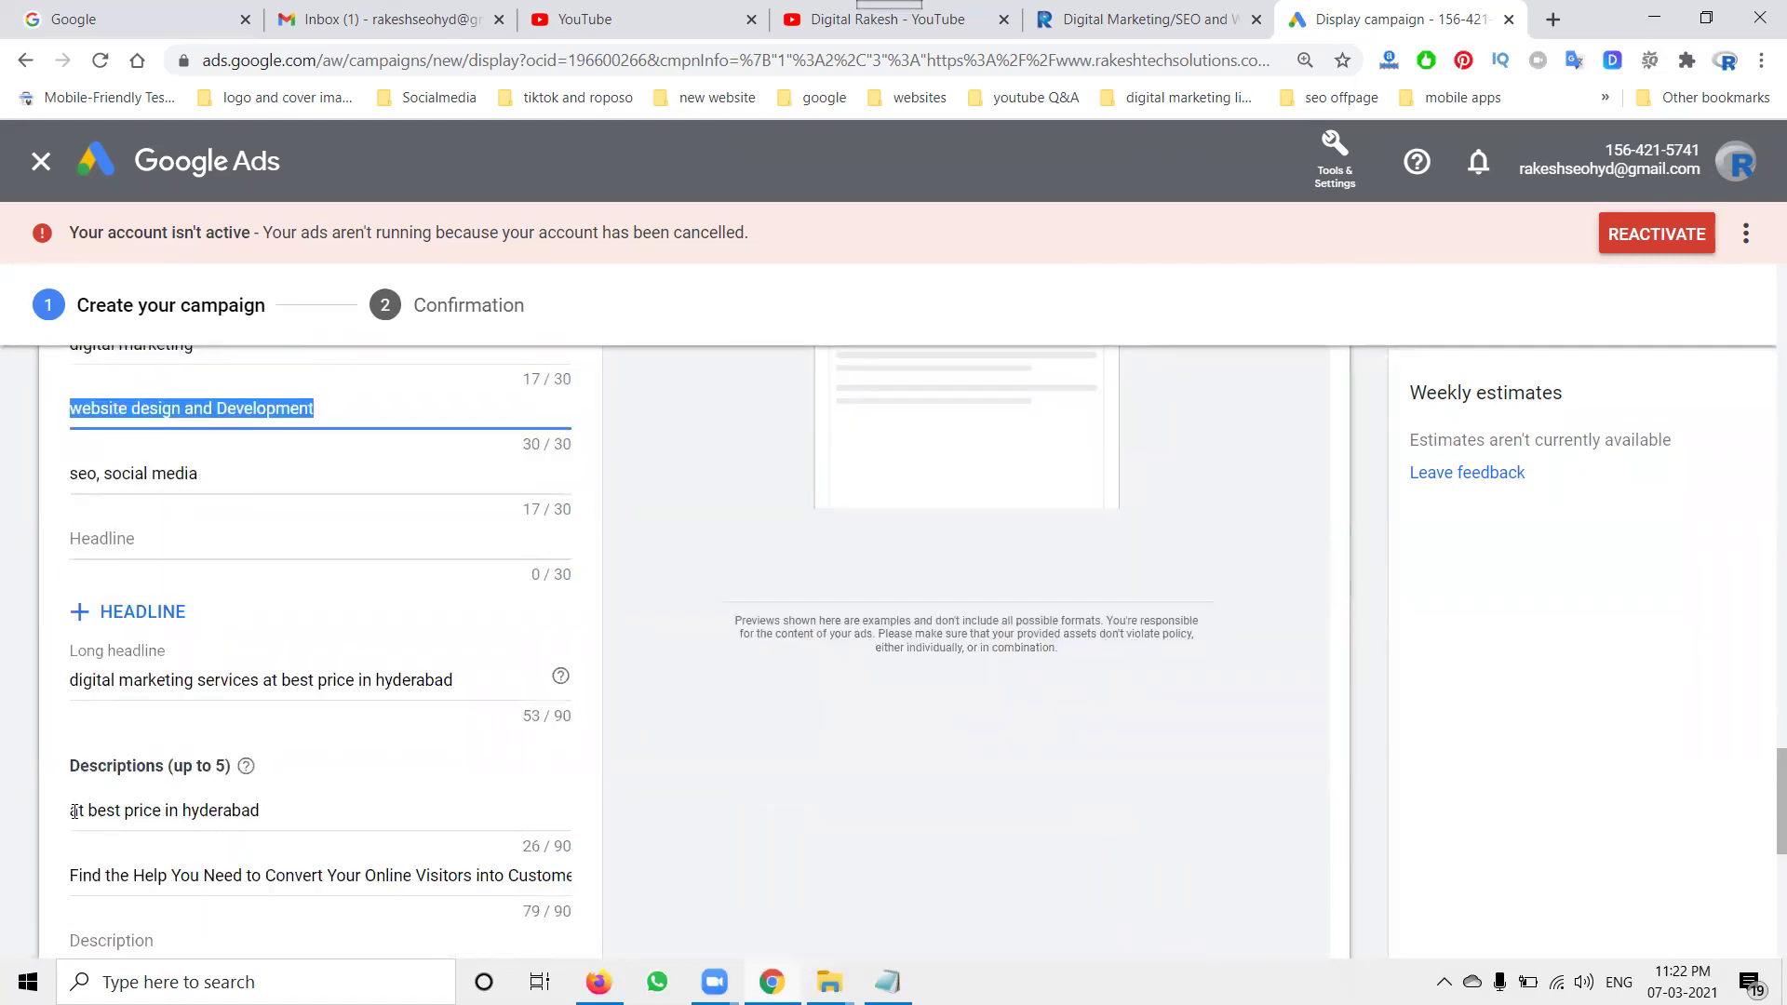
Paste the headline text into the first description and prepend 'digital marketing,'.
left_click(74, 811)
key("ctrl+v")
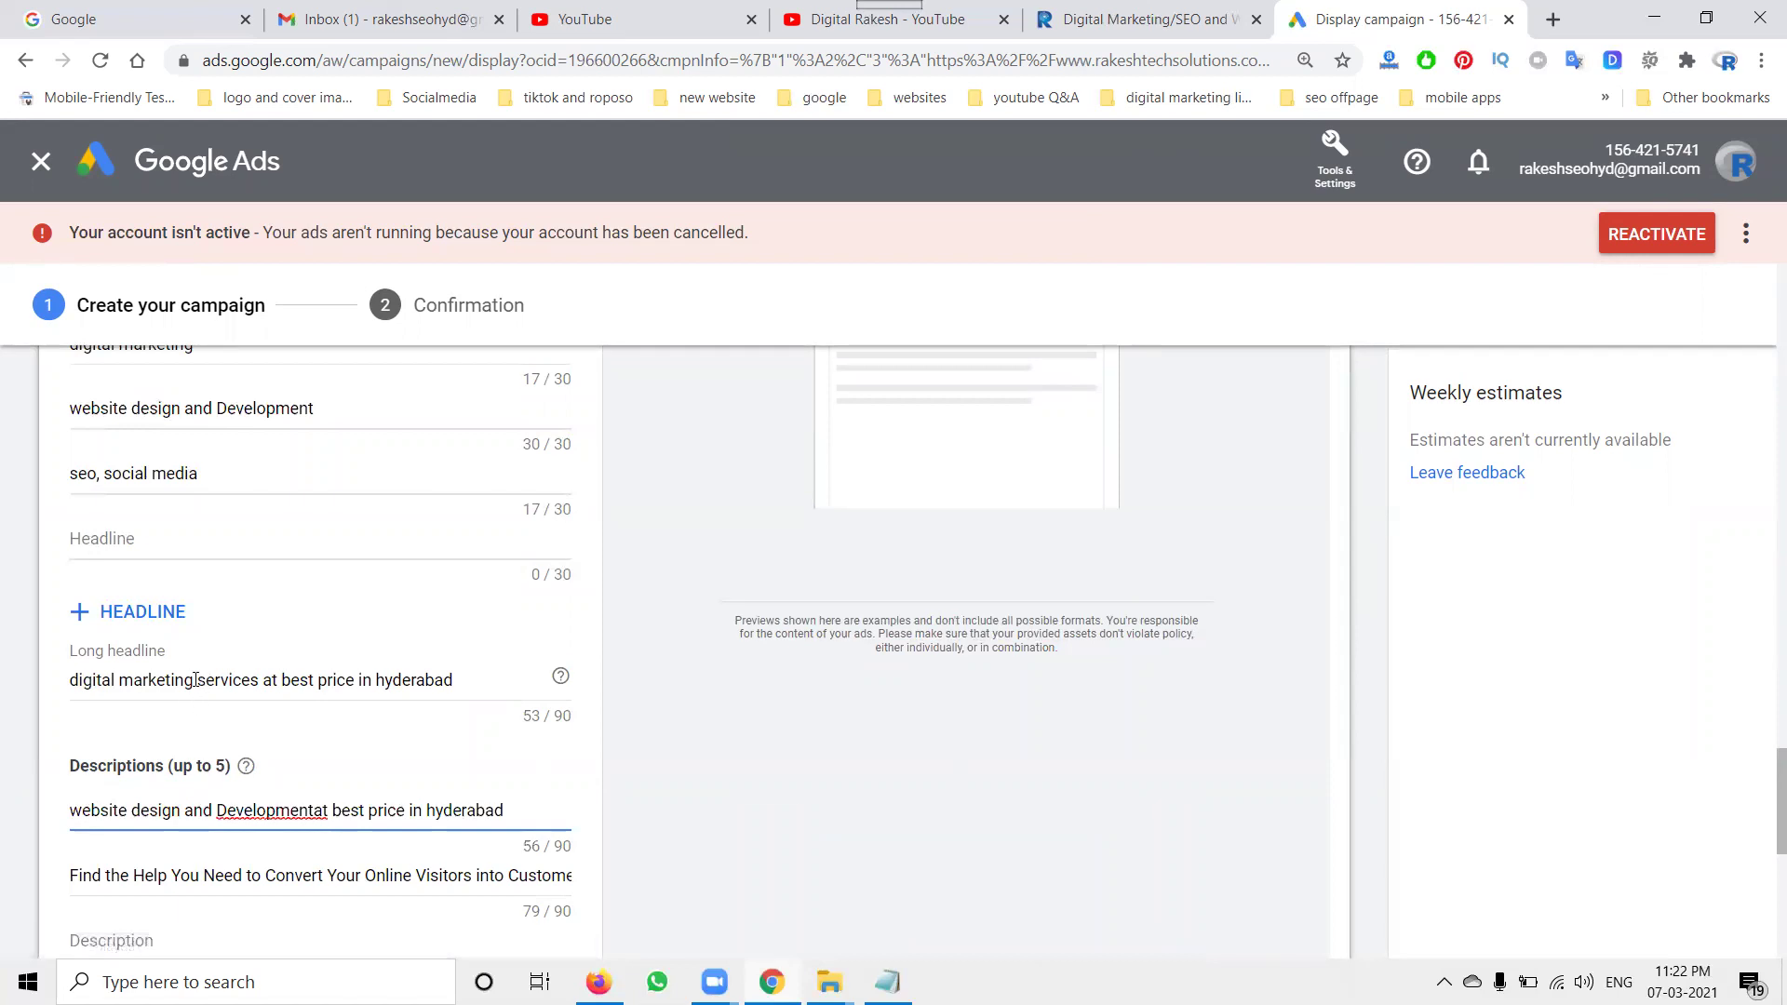
left_click_drag(195, 680, 54, 685)
key("ctrl+c")
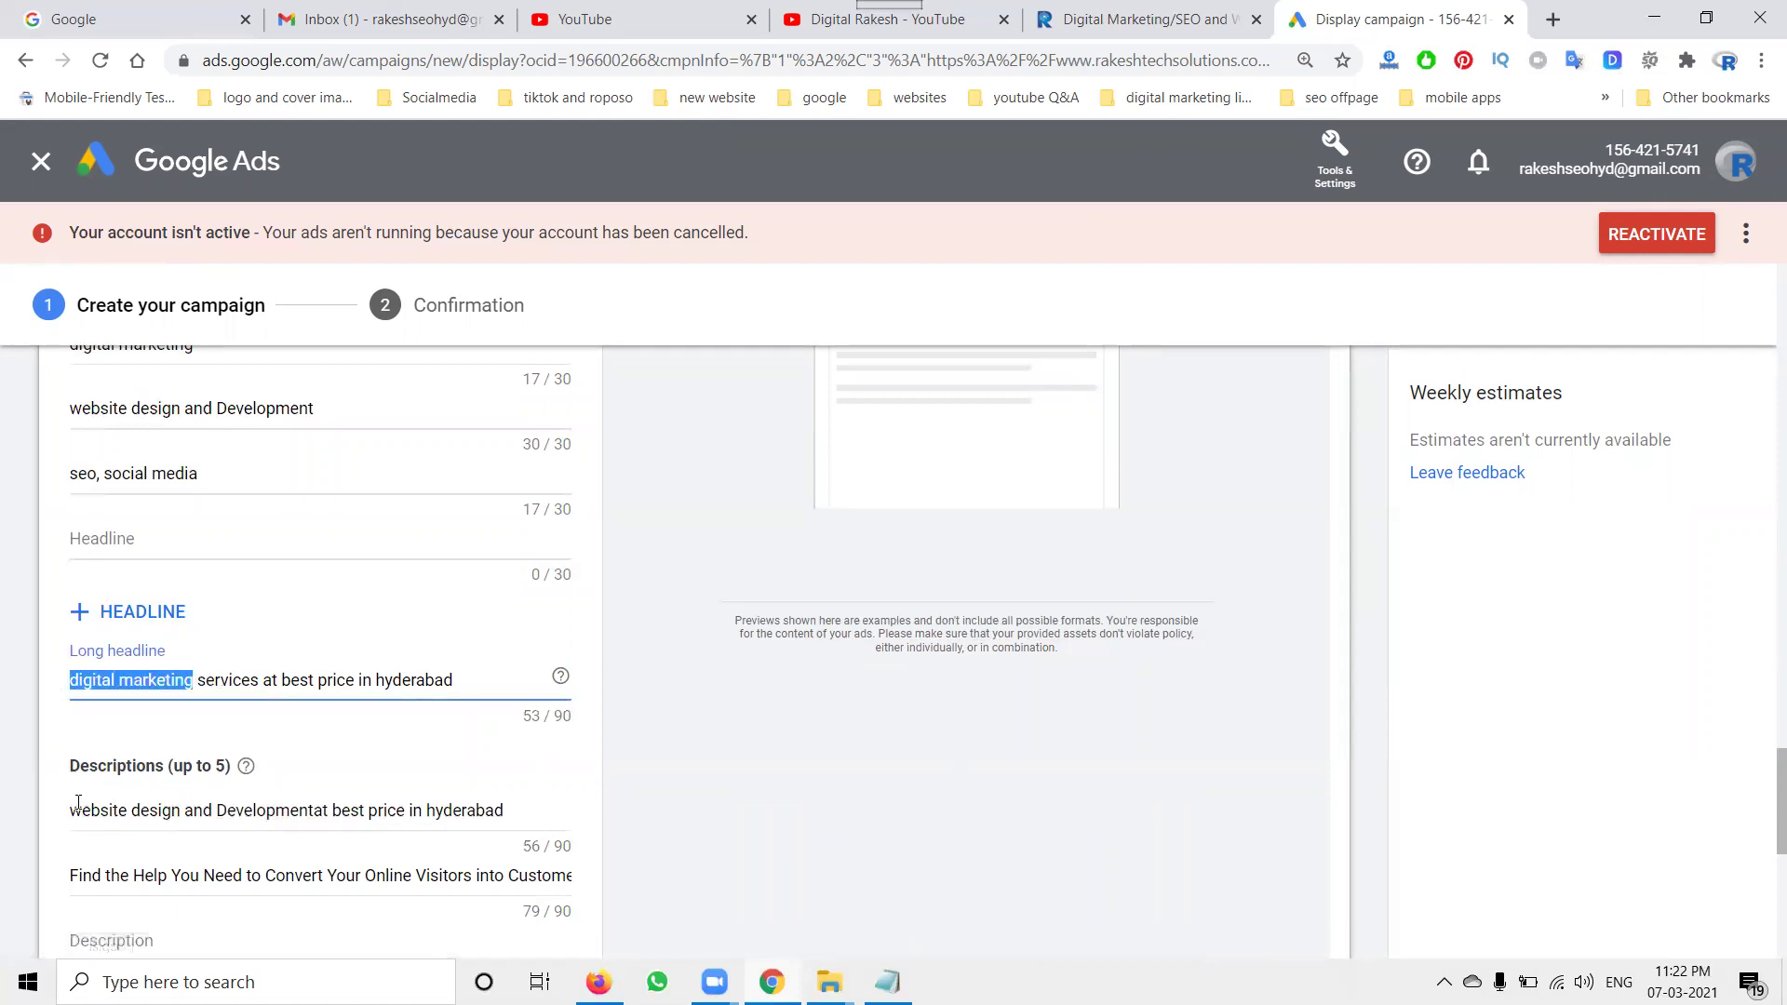
left_click(74, 812)
key("ctrl+v")
type(",")
Fix 'Developmentat' in the first description by inserting 'services' after Development.
right_click(415, 813)
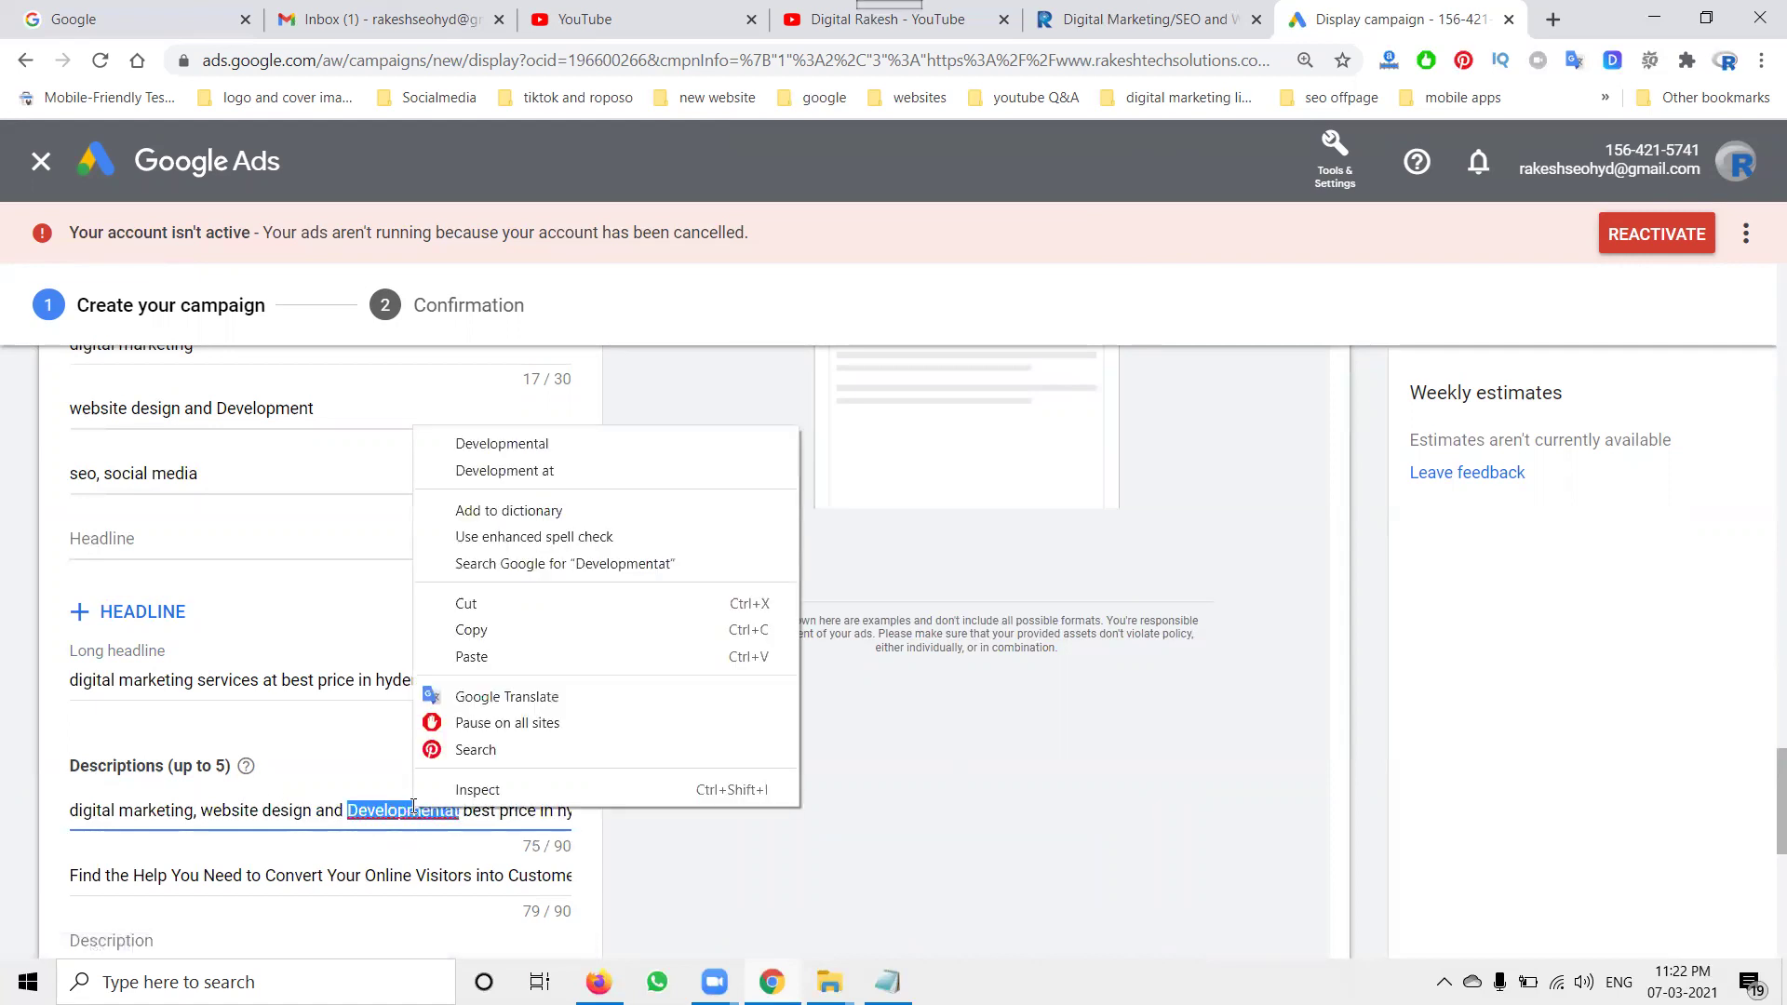
left_click(480, 510)
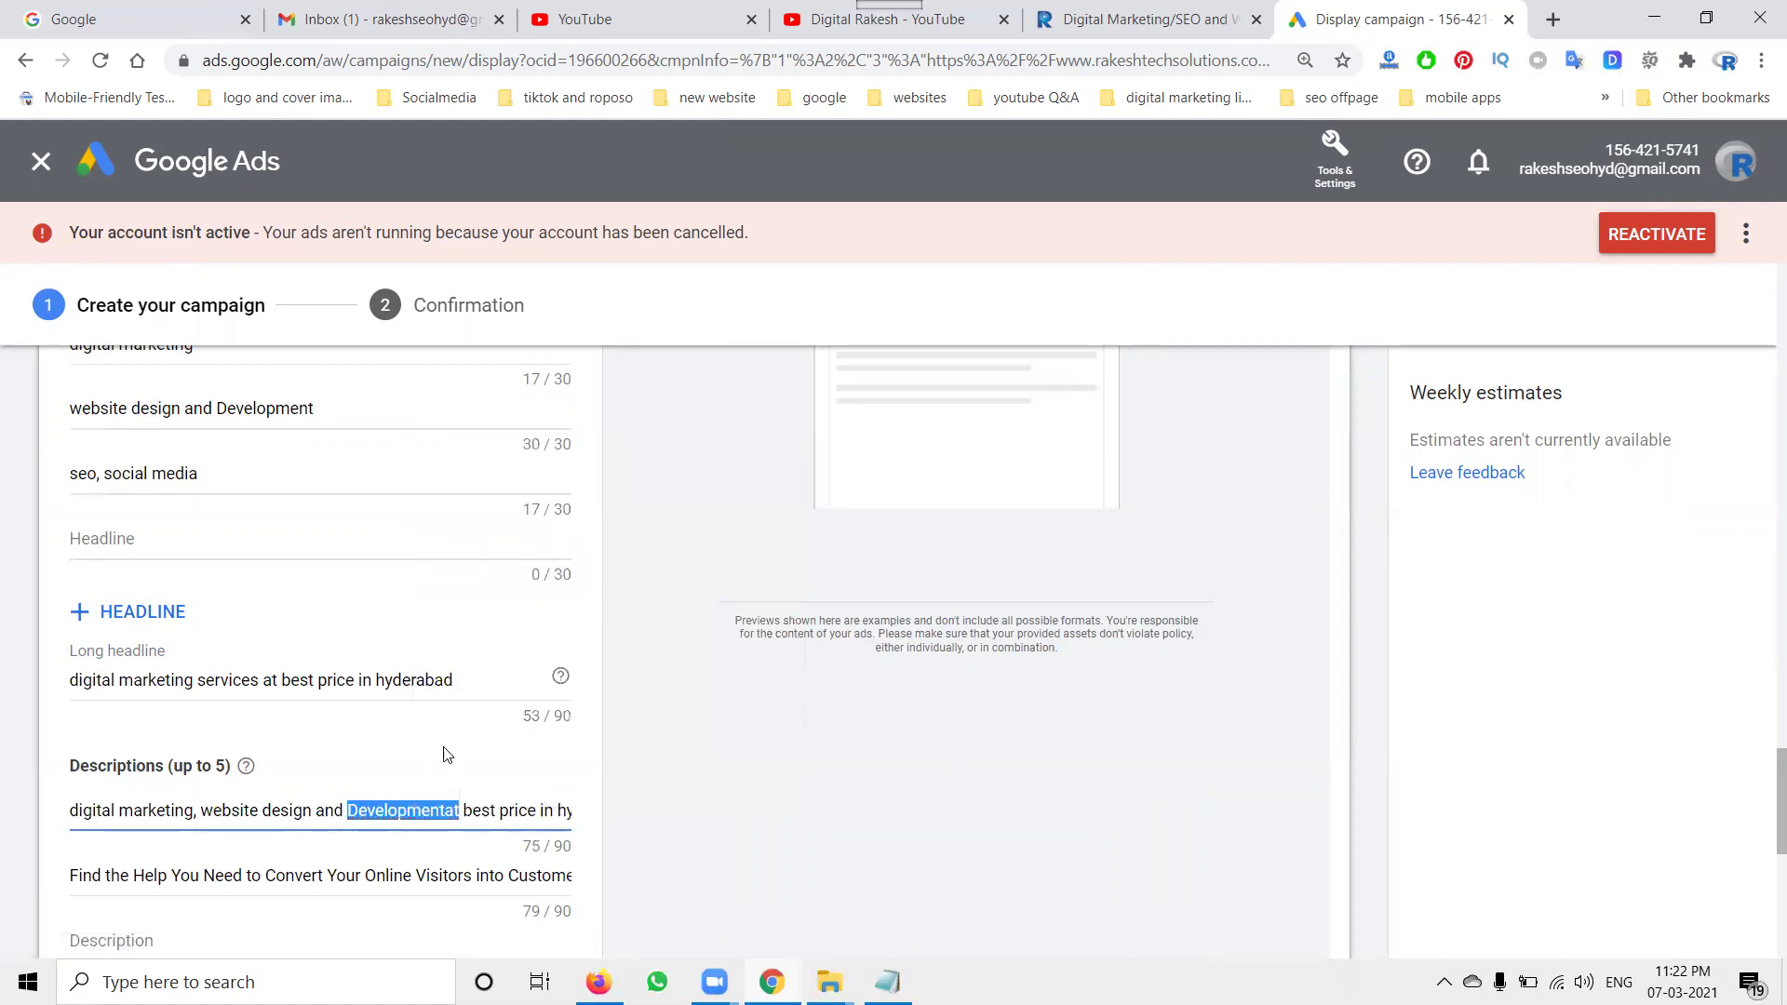
left_click(446, 809)
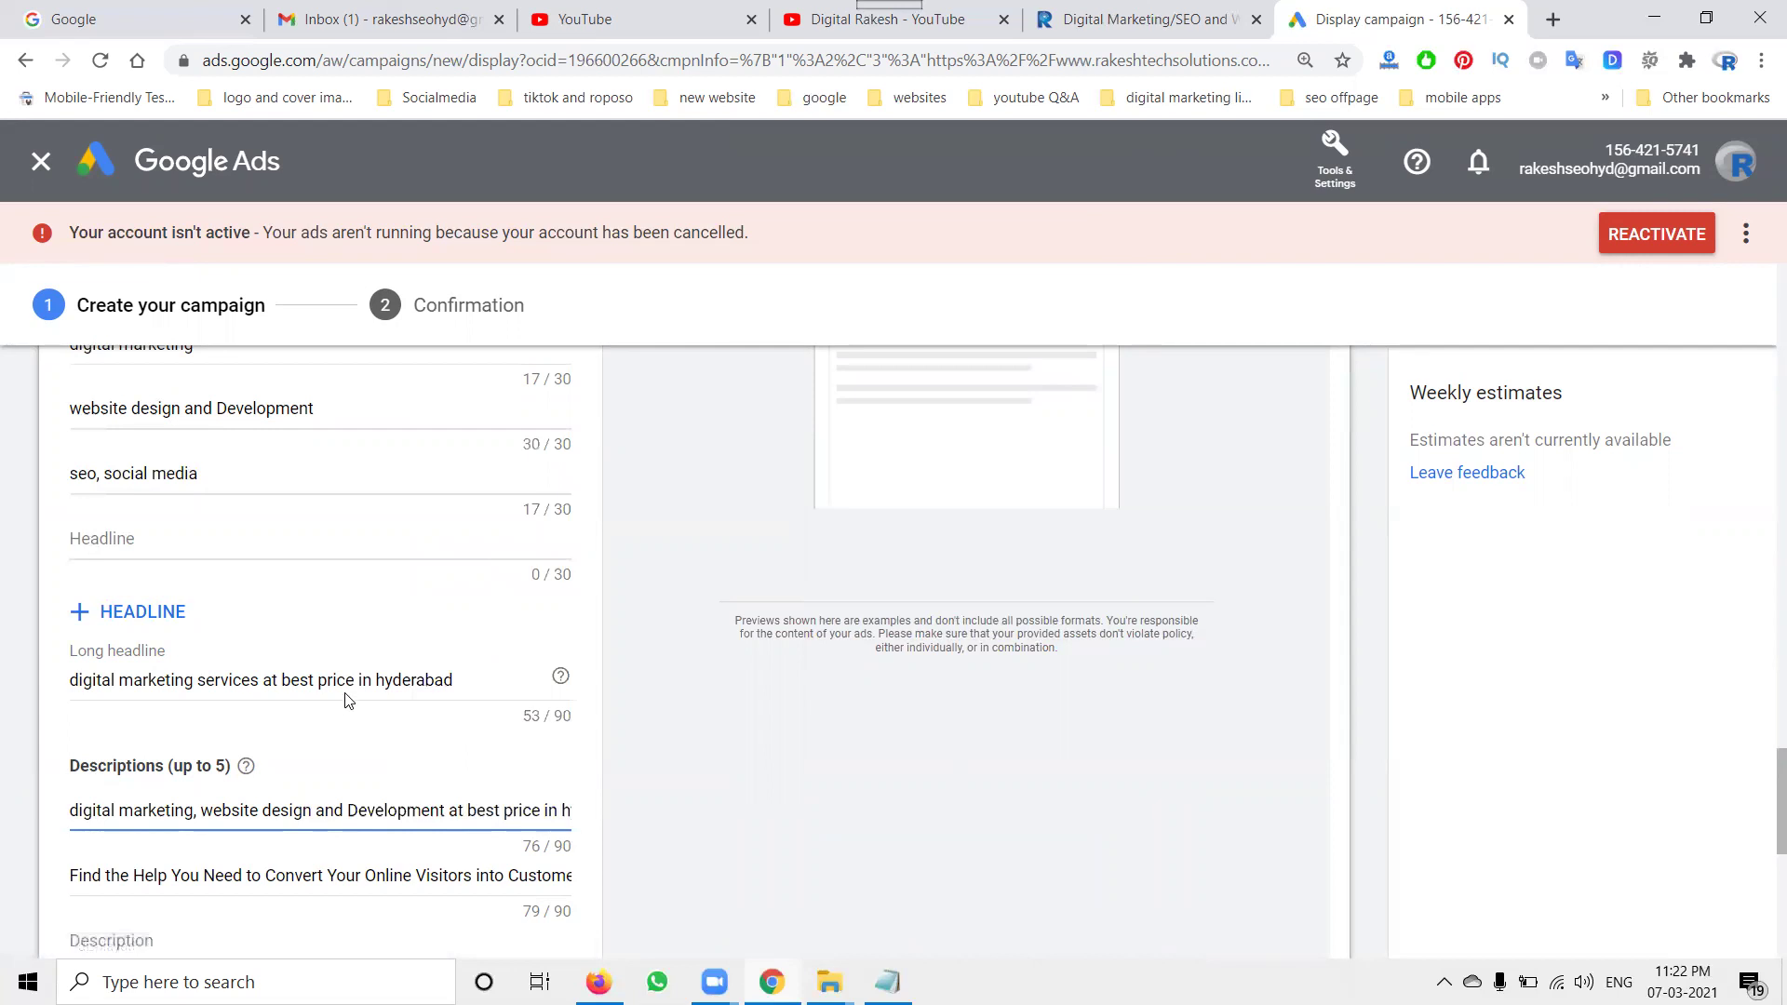
double_click(259, 679)
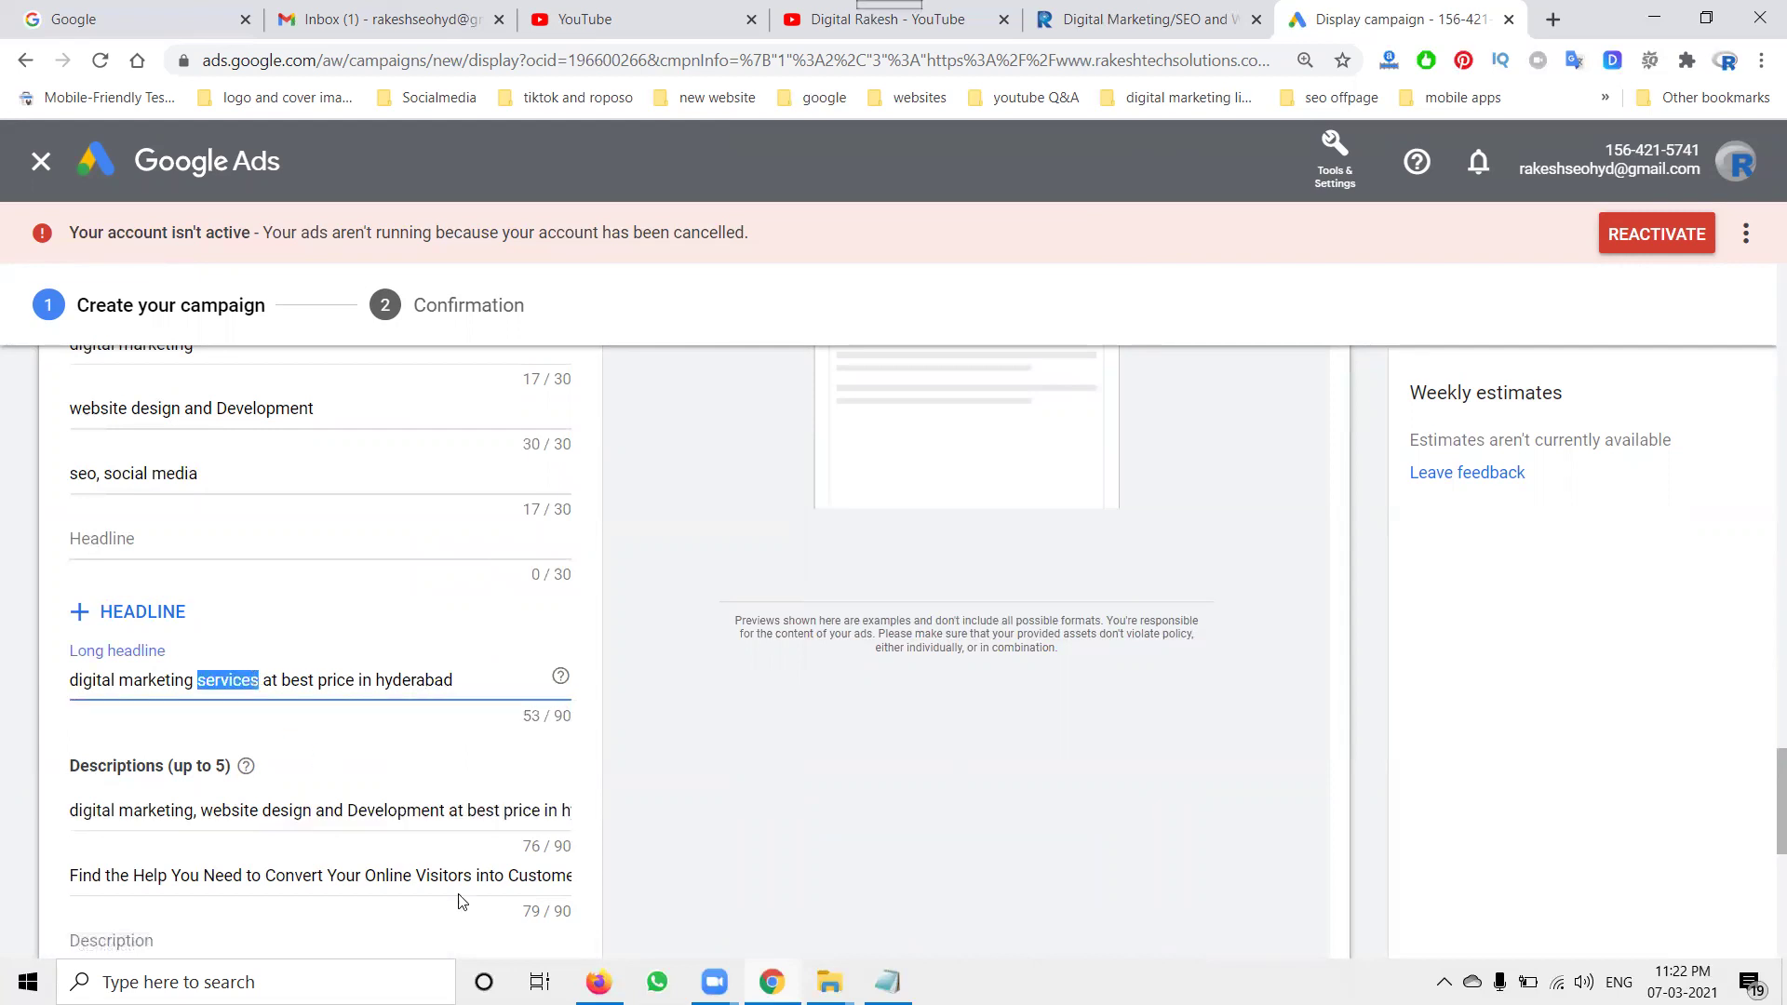
key("ctrl+c")
left_click(450, 807)
key("ctrl+v")
key("ctrl+a")
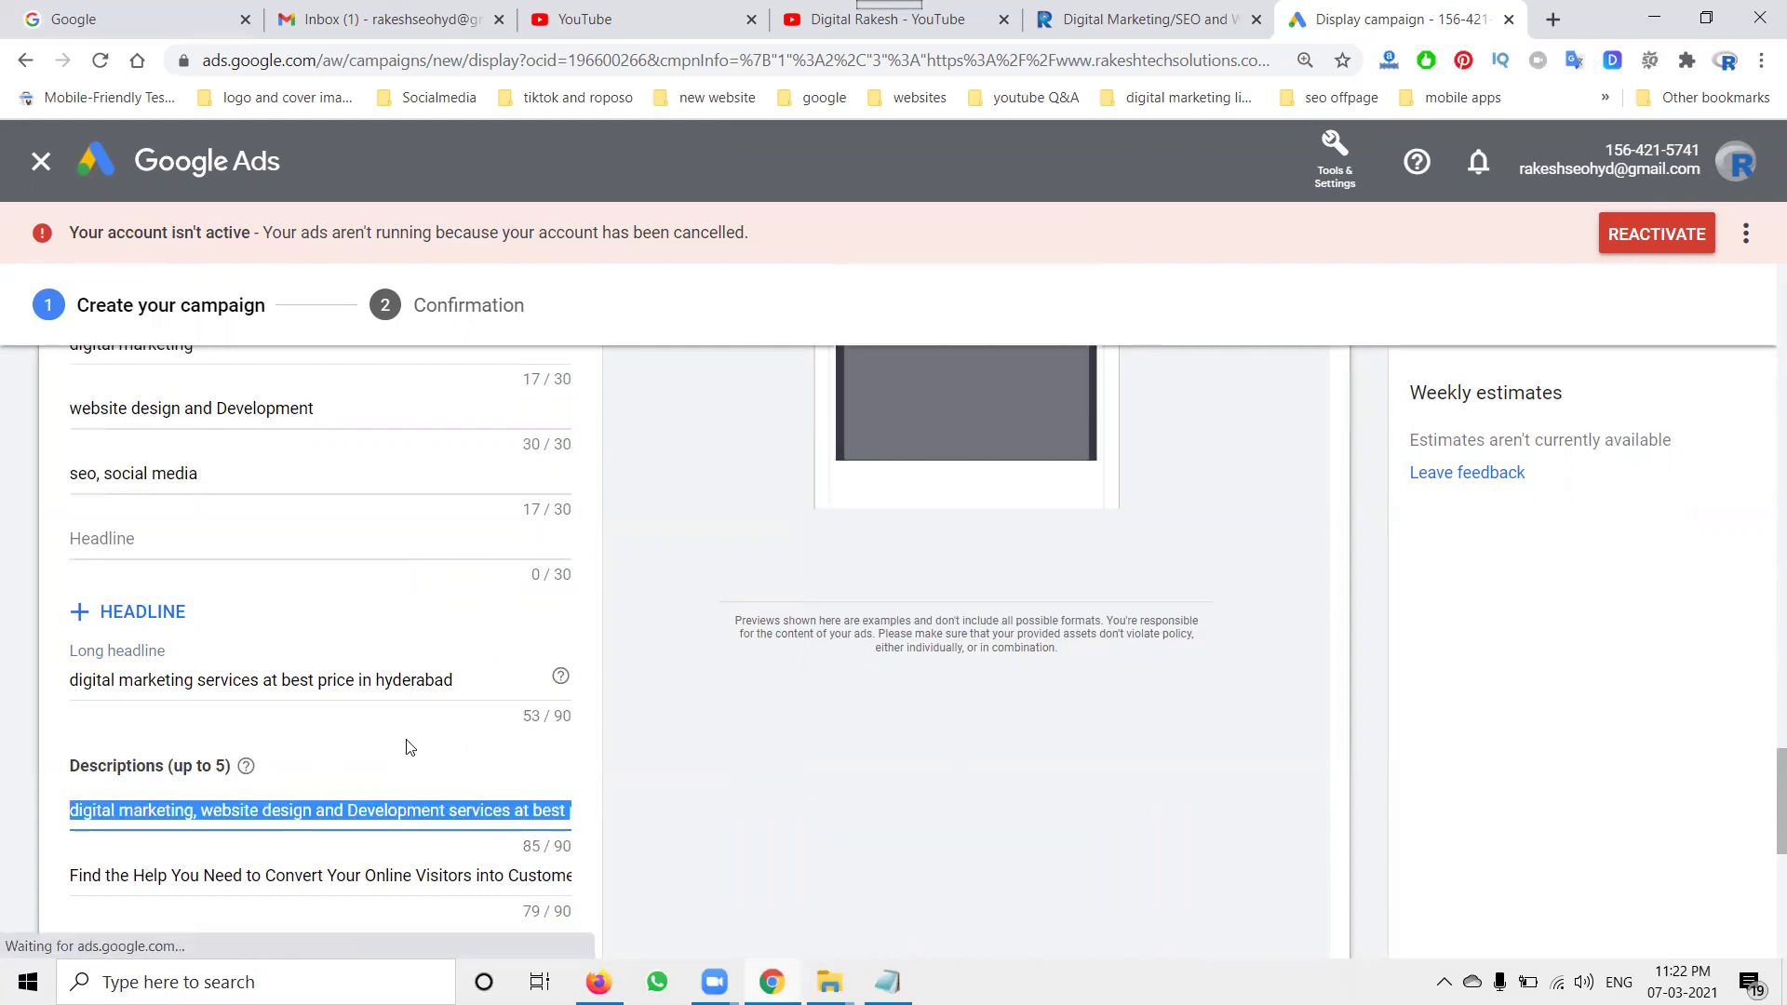
scroll(284, 700, "down", 2)
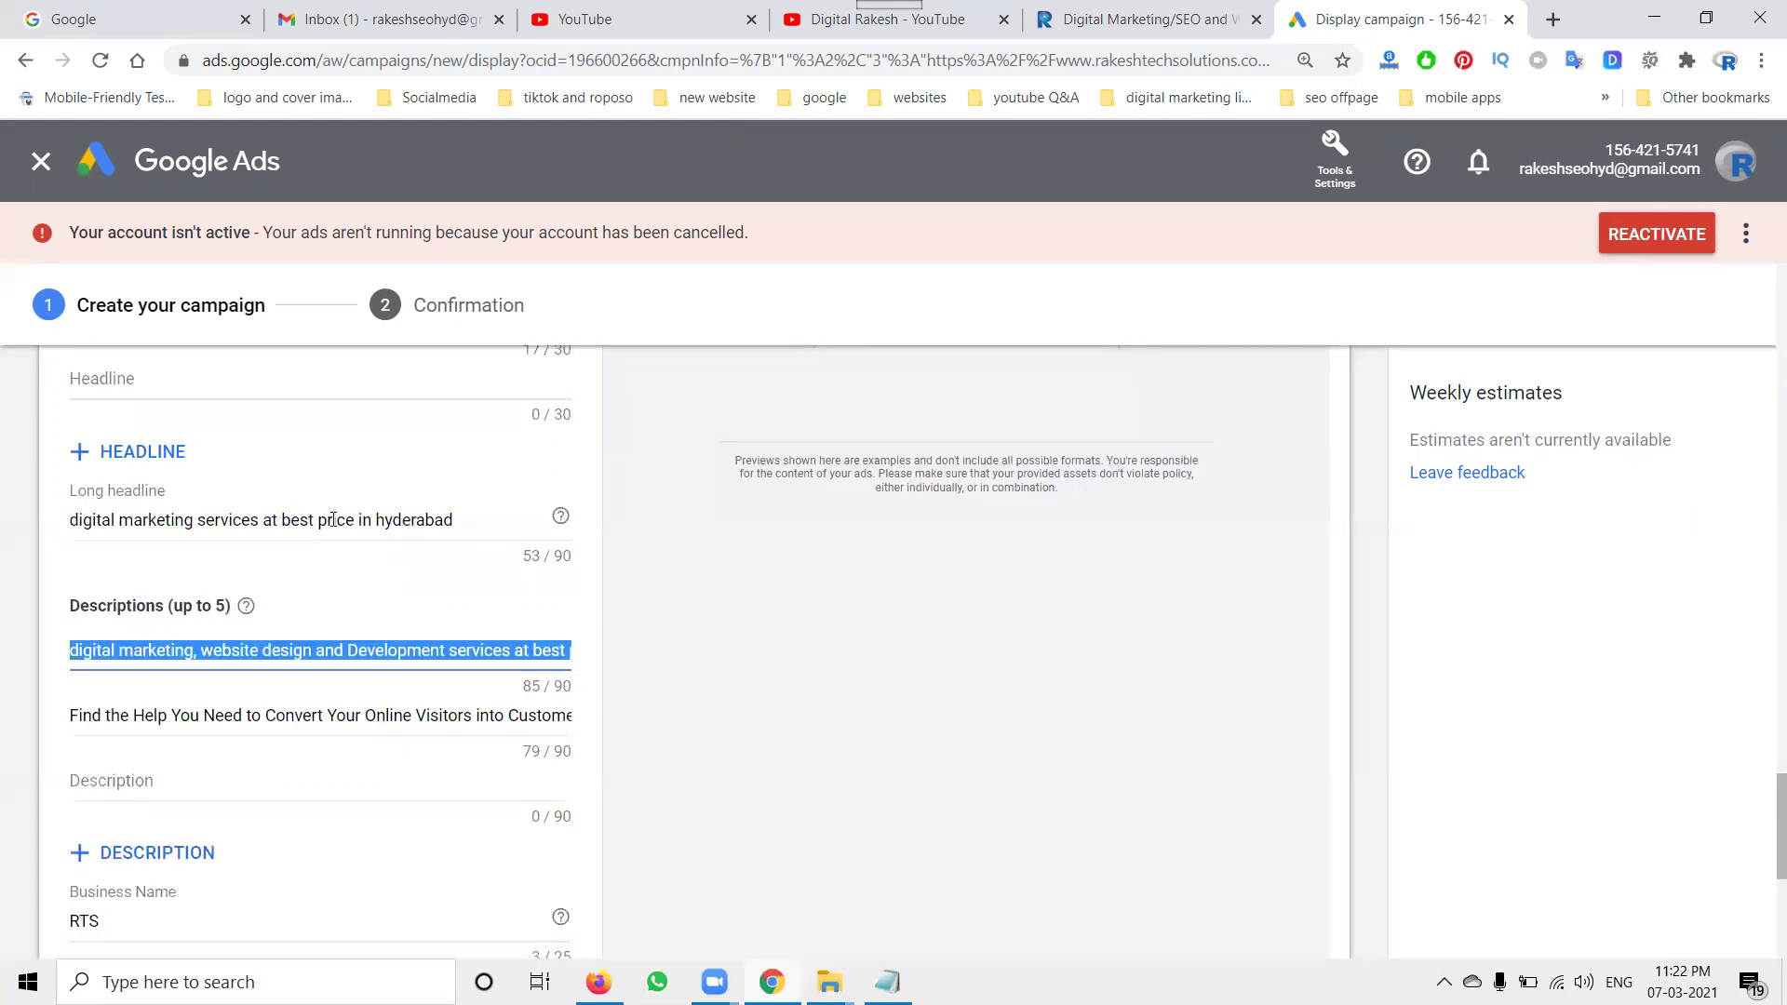
Copy the long headline text over the second description.
left_click(317, 519)
key("ctrl+a")
key("ctrl+c")
left_click(314, 715)
key("ctrl+a")
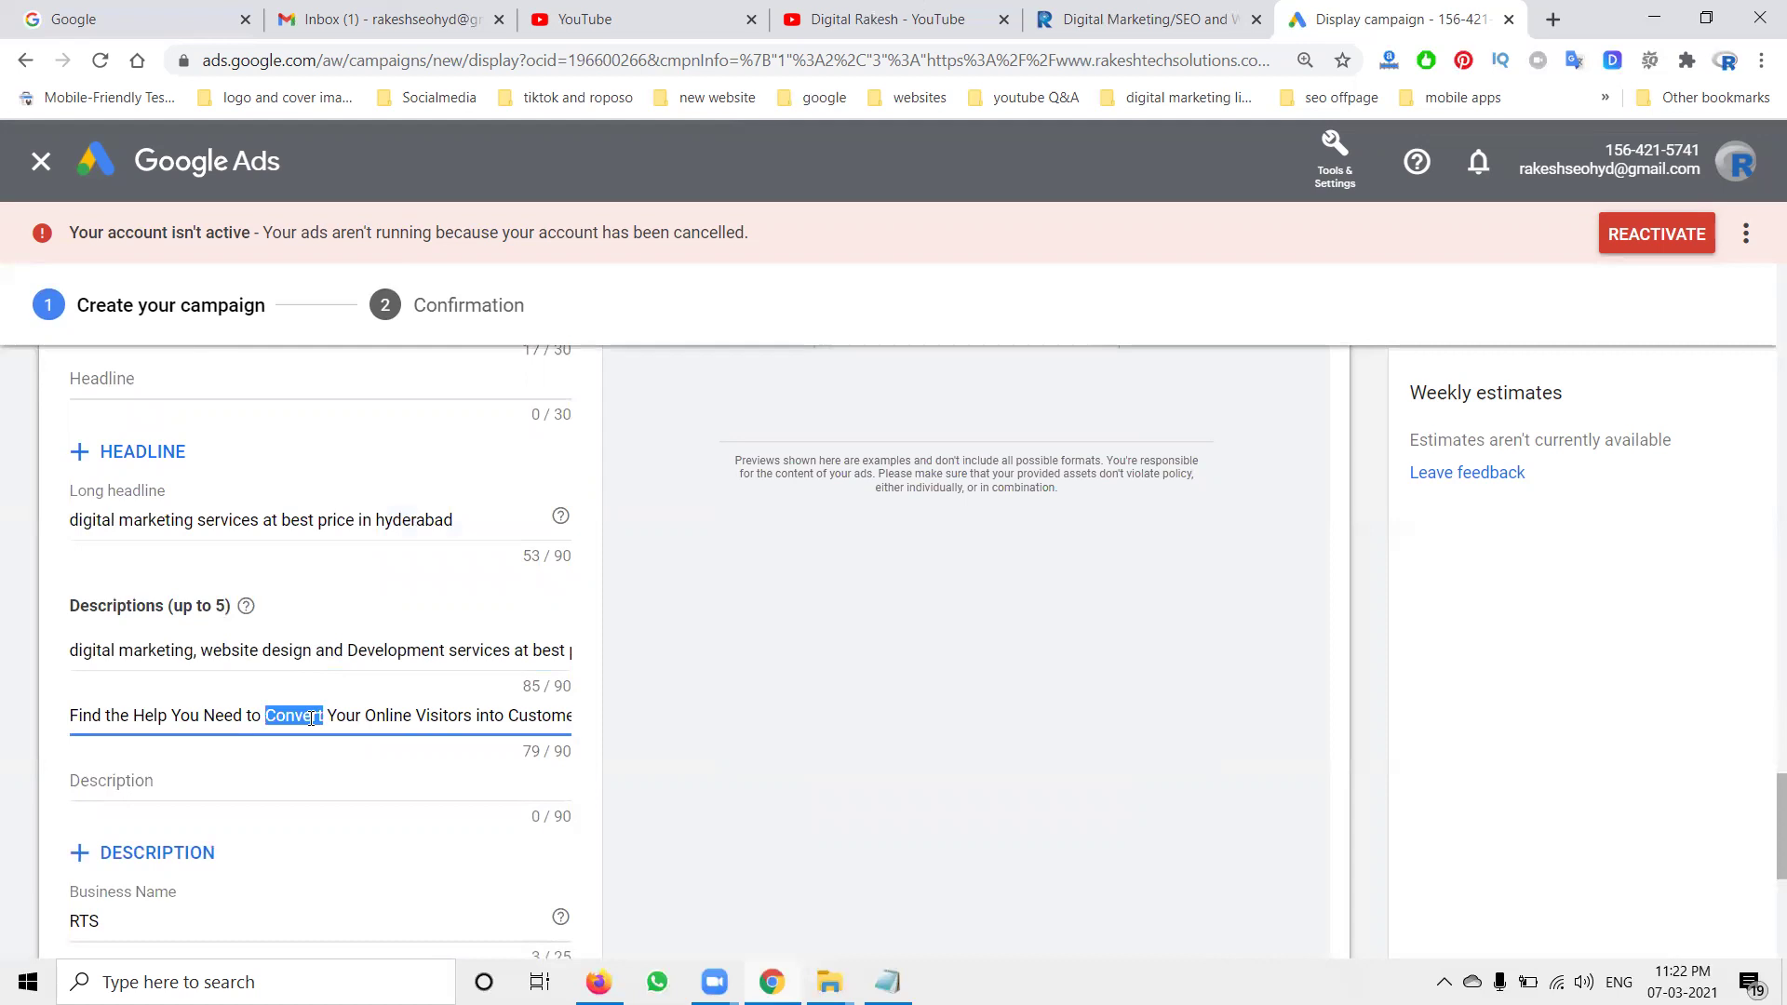
key("ctrl+v")
scroll(283, 649, "down", 1)
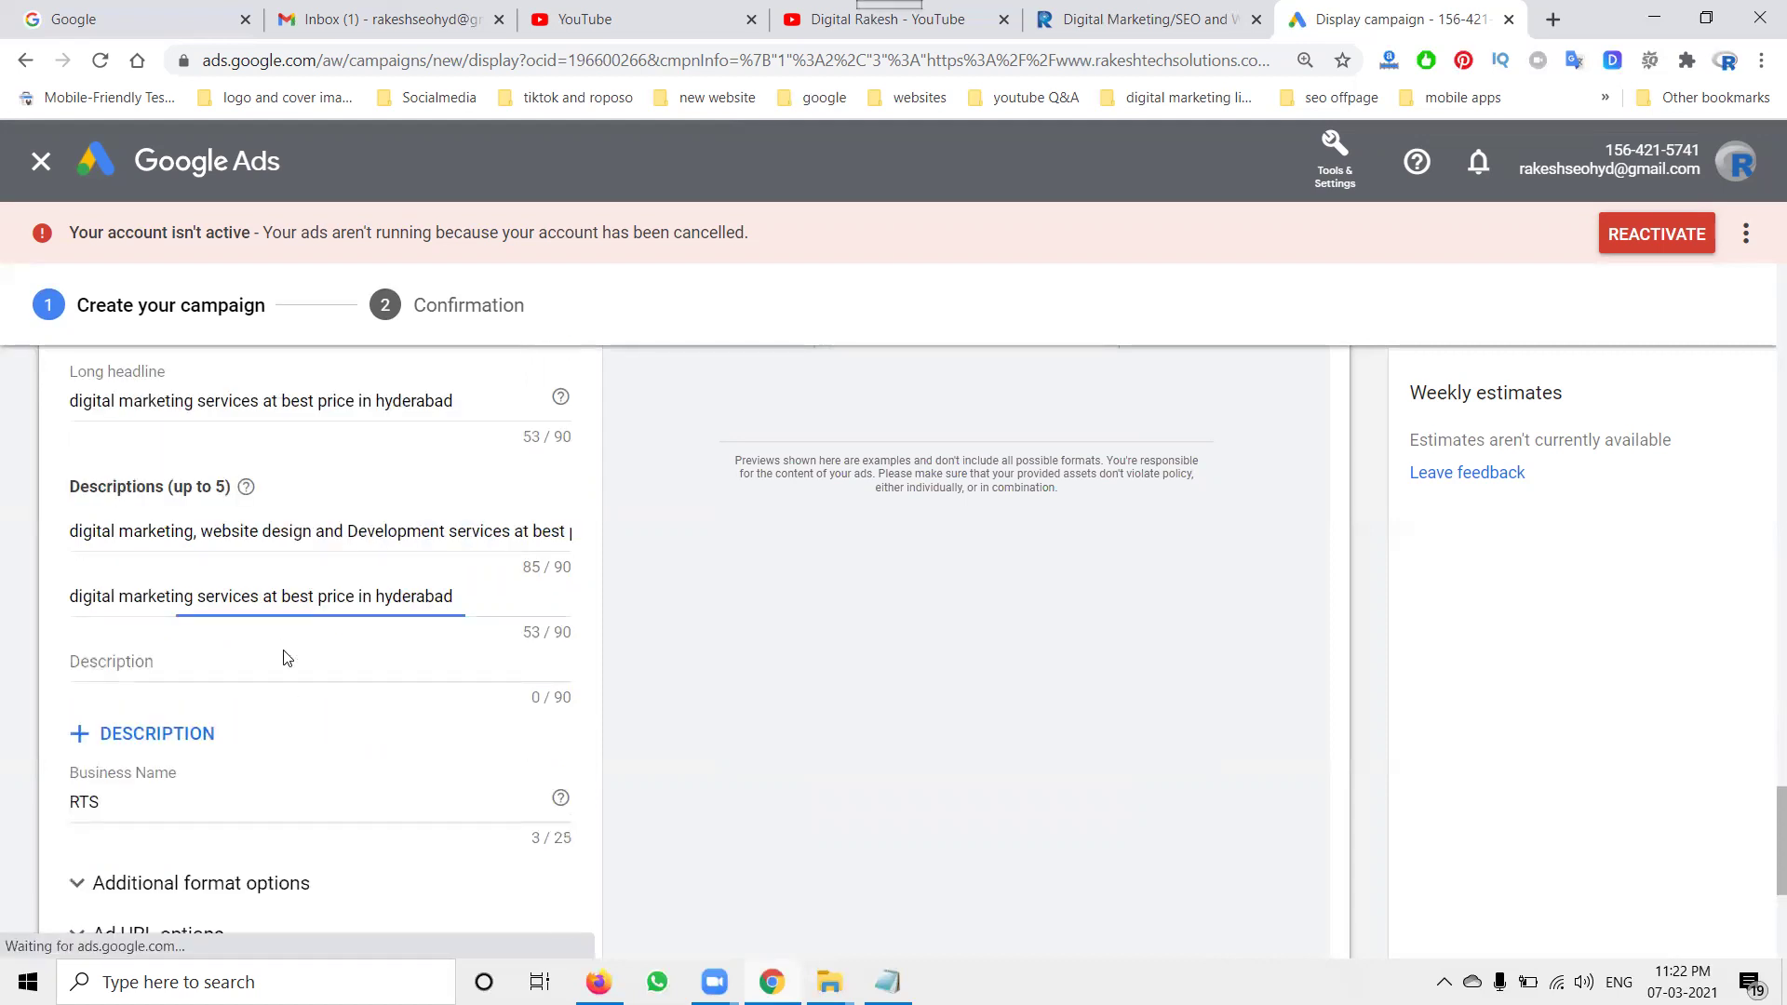
Copy the first description's combined line over the long headline and second description.
left_click(284, 531)
key("ctrl+a")
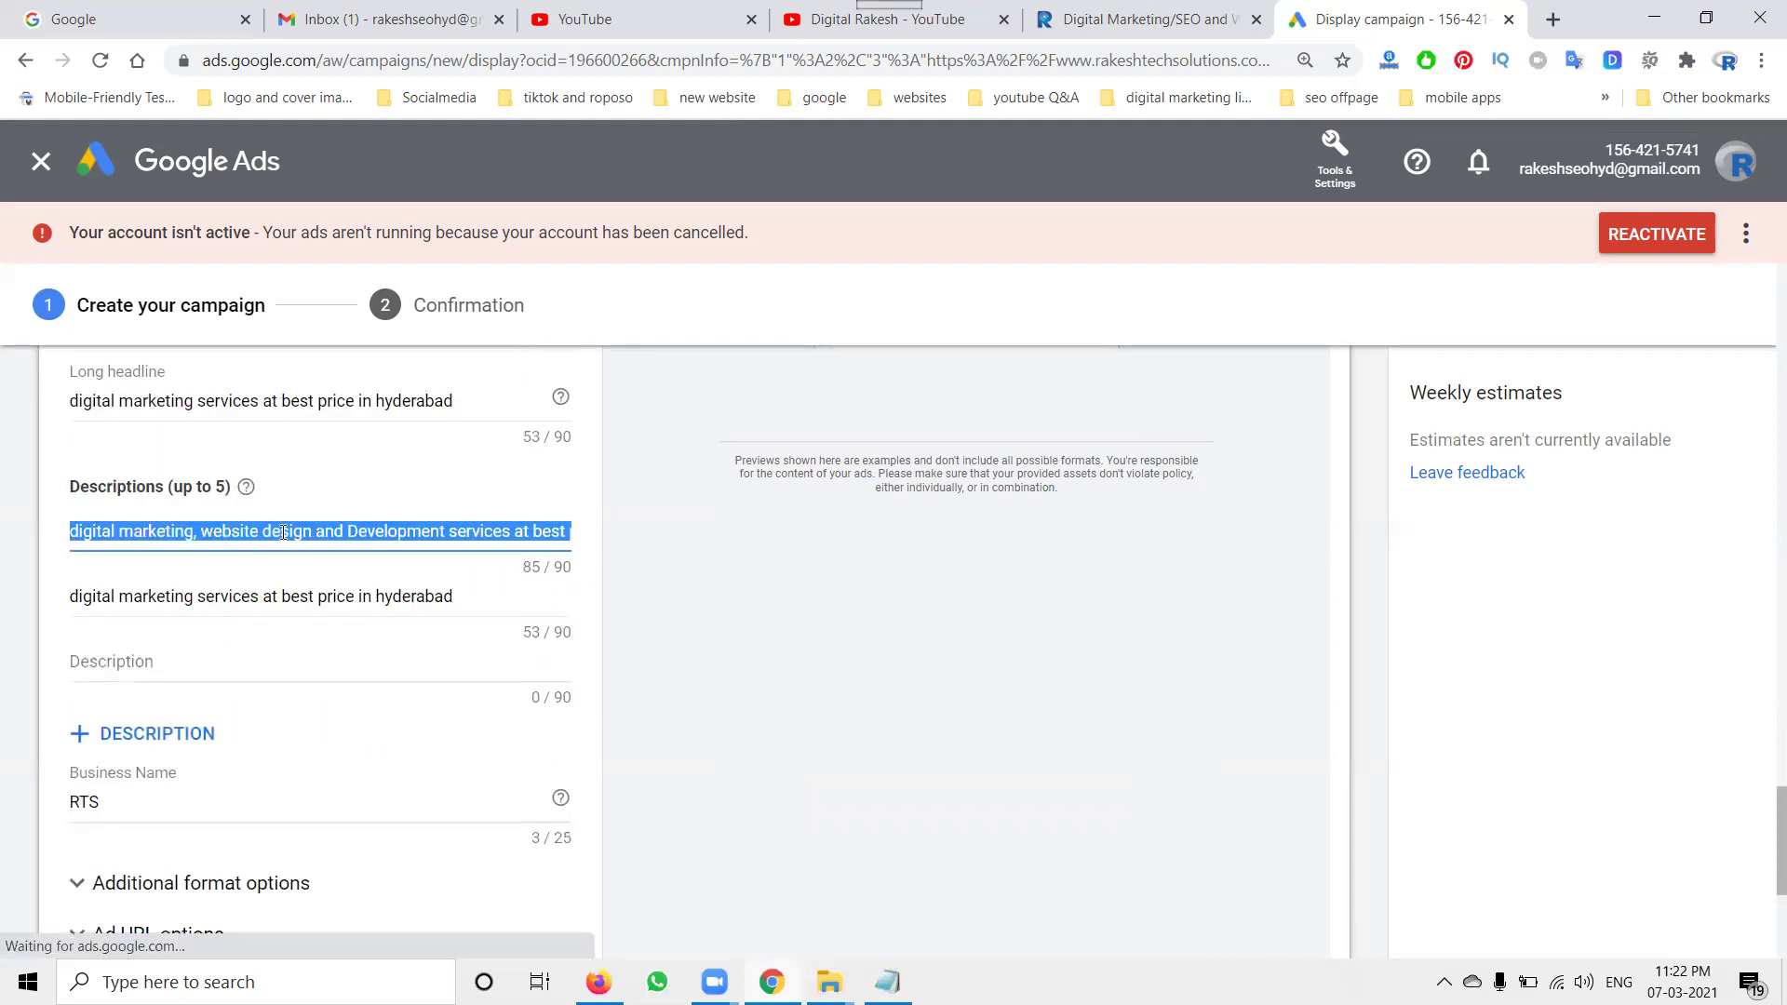
key("ctrl+c")
double_click(297, 401)
key("ctrl+a")
key("ctrl+v")
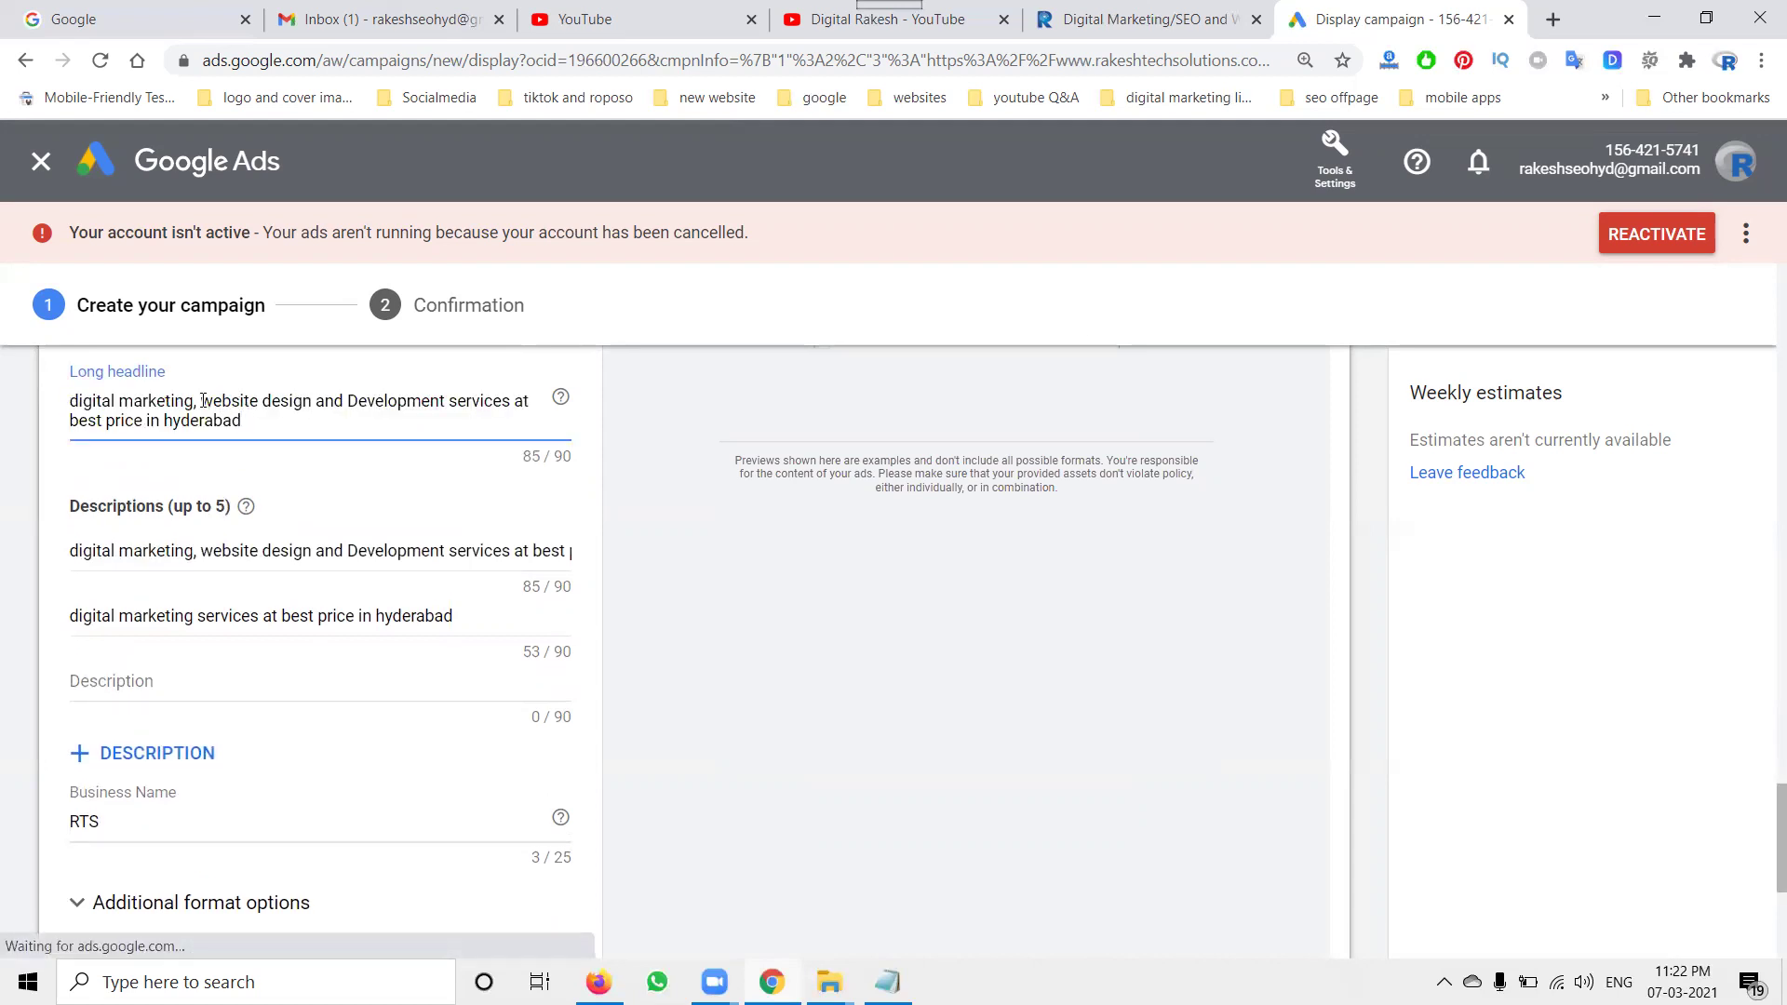
left_click_drag(202, 401, 241, 421)
key("ctrl+c")
left_click(212, 626)
key("ctrl+a")
key("ctrl+v")
Enable custom call-to-action text under More options and choose Contact us.
scroll(61, 817, "down", 3)
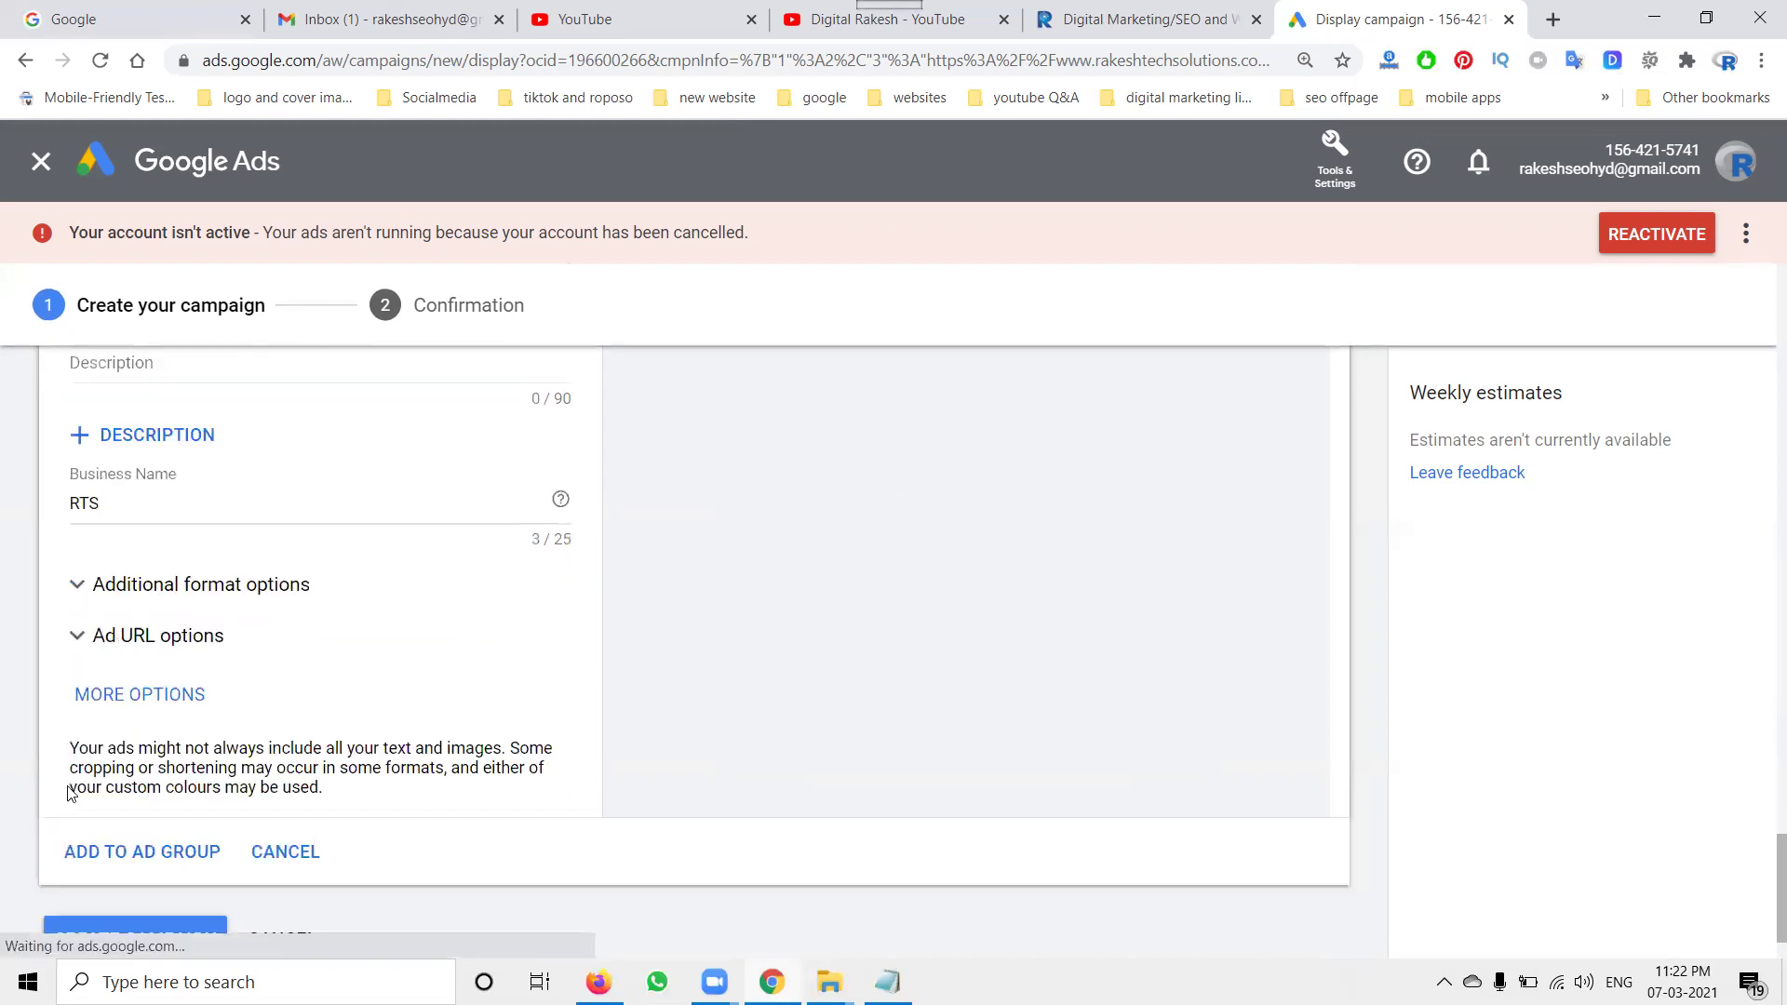
left_click(155, 707)
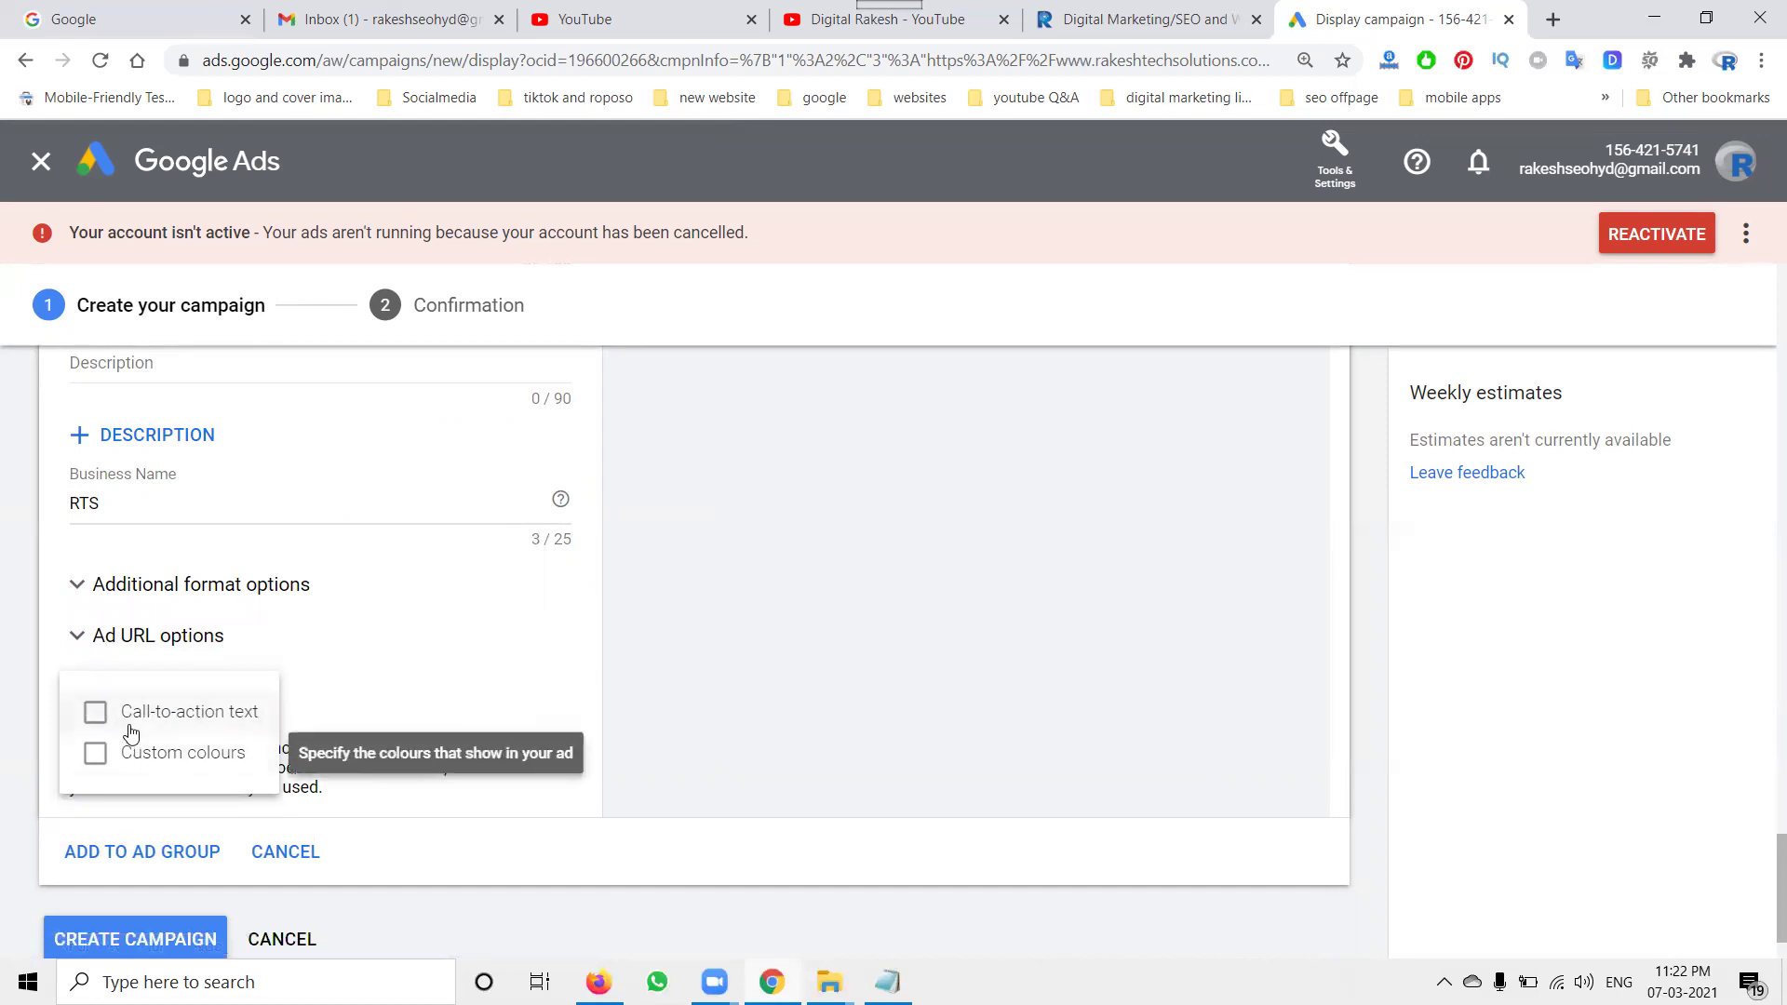
left_click(130, 730)
left_click(170, 831)
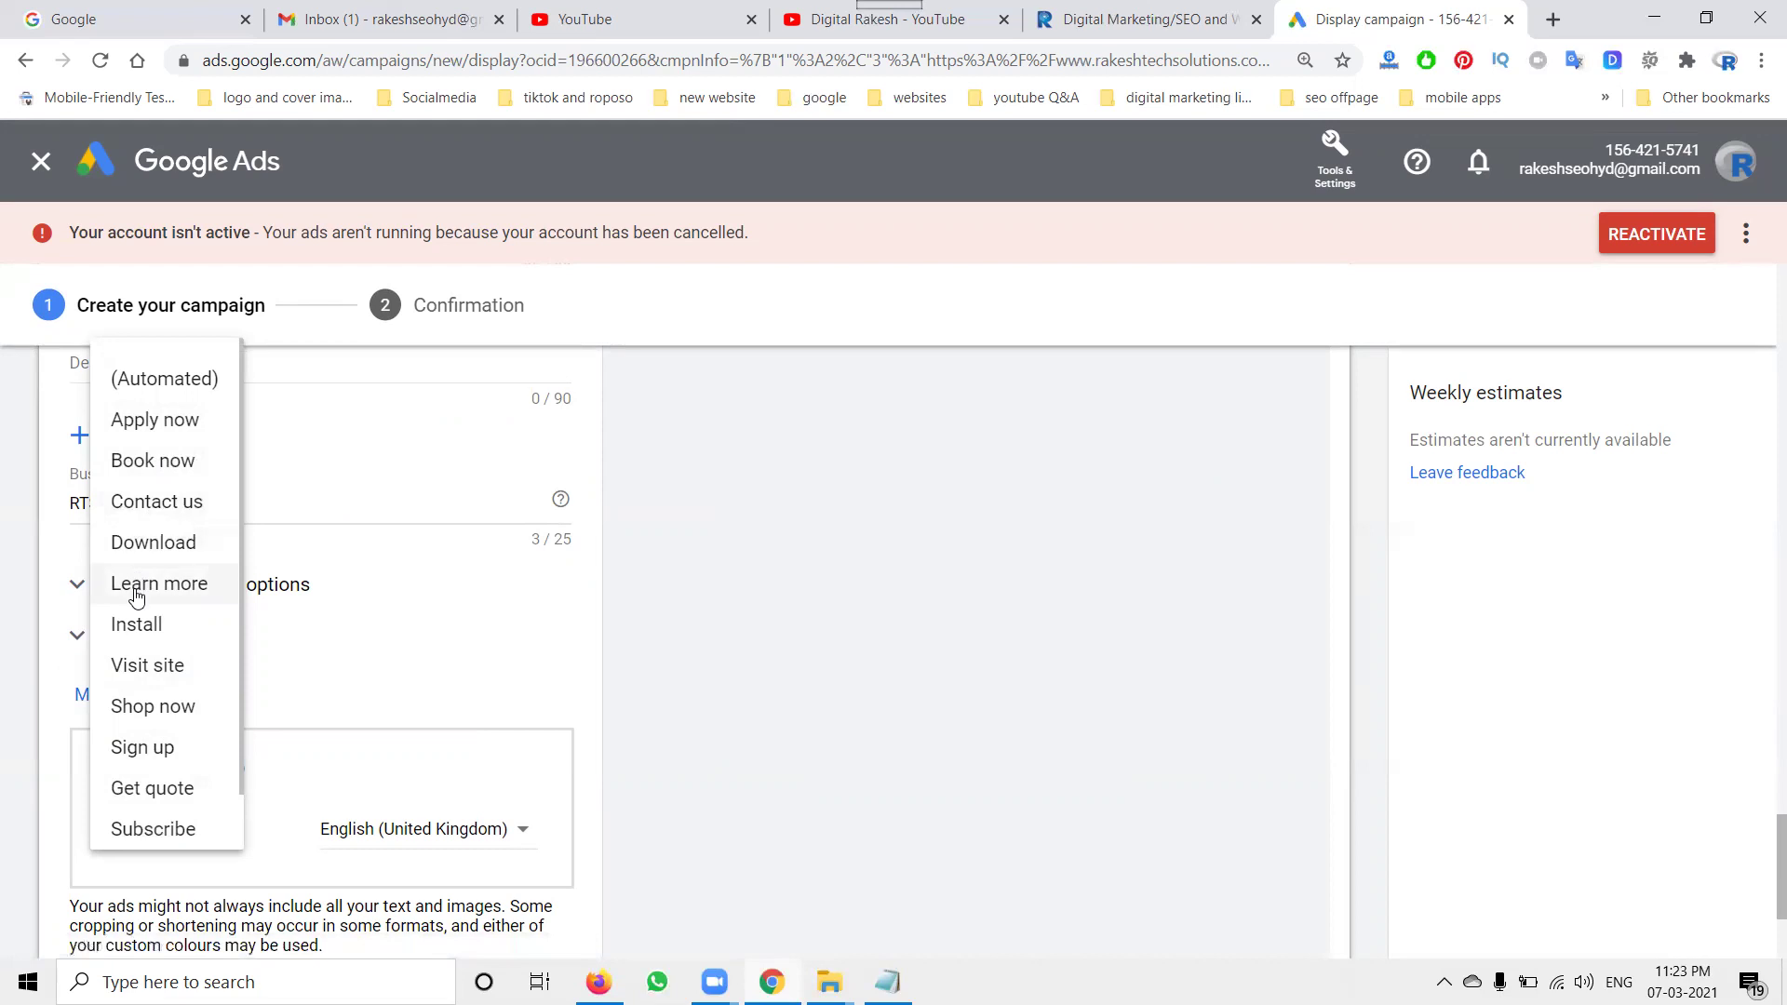
left_click(152, 500)
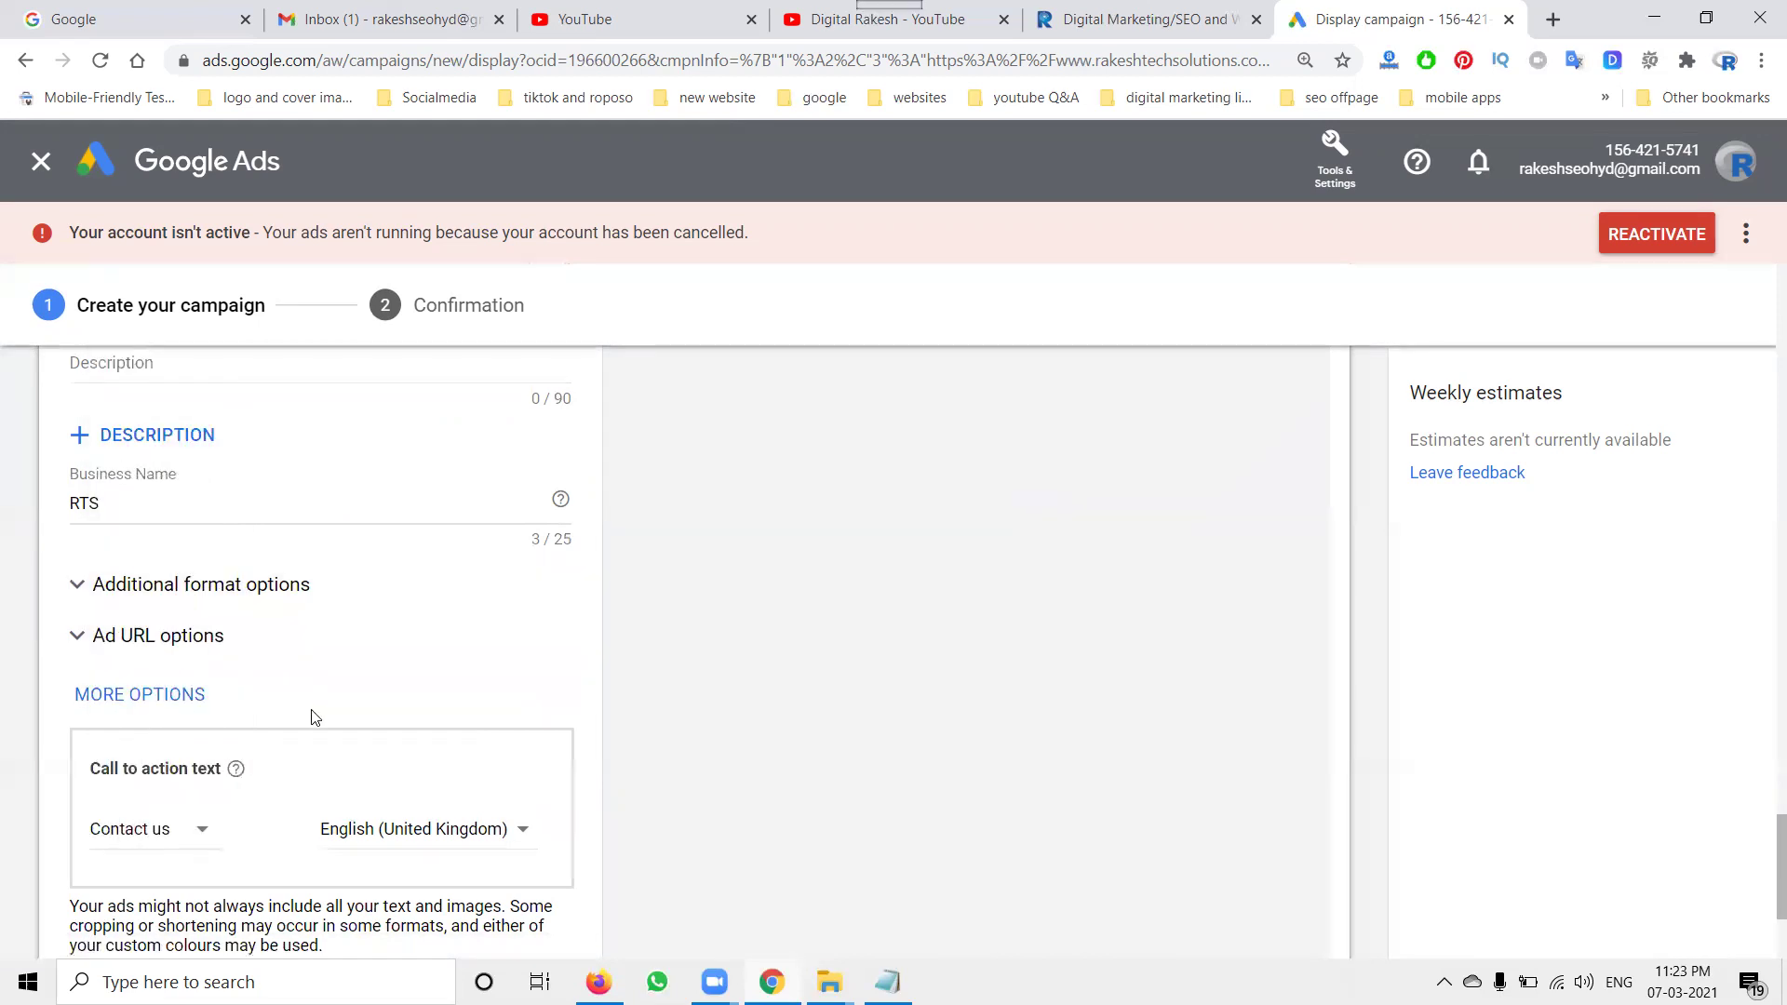
Recheck the call-to-action list and close it with Contact us kept.
scroll(1052, 711, "up", 9)
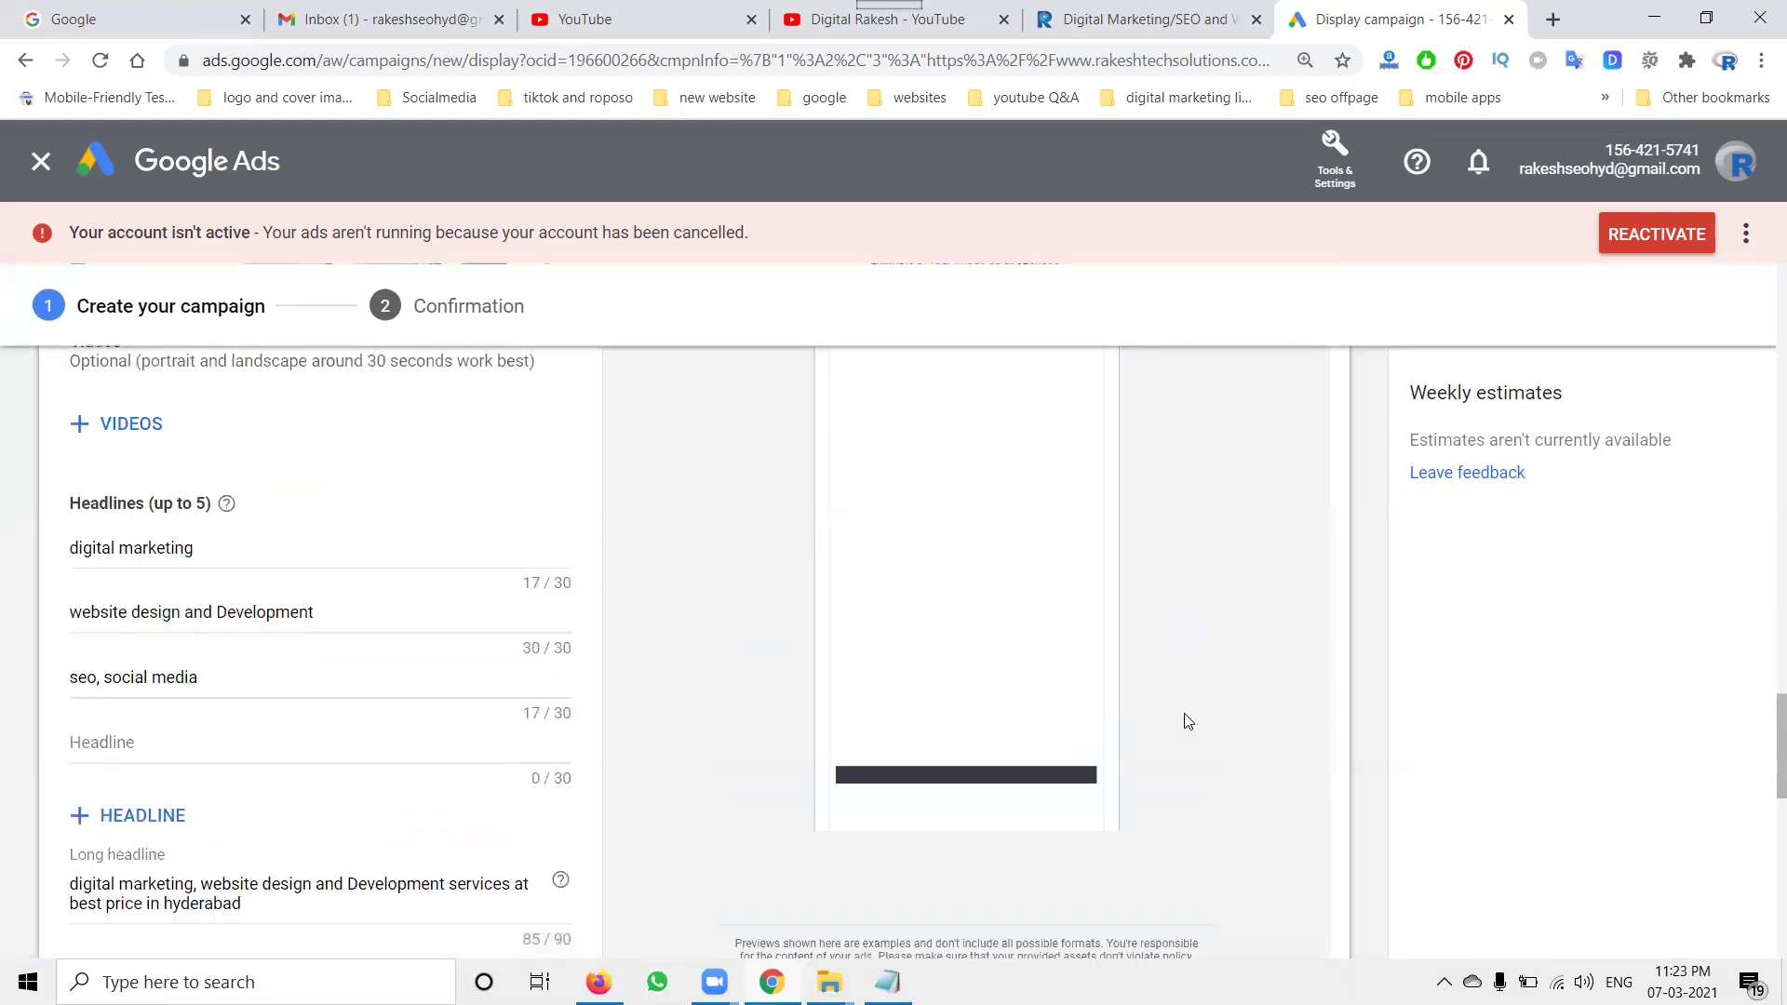
scroll(1145, 709, "up", 2)
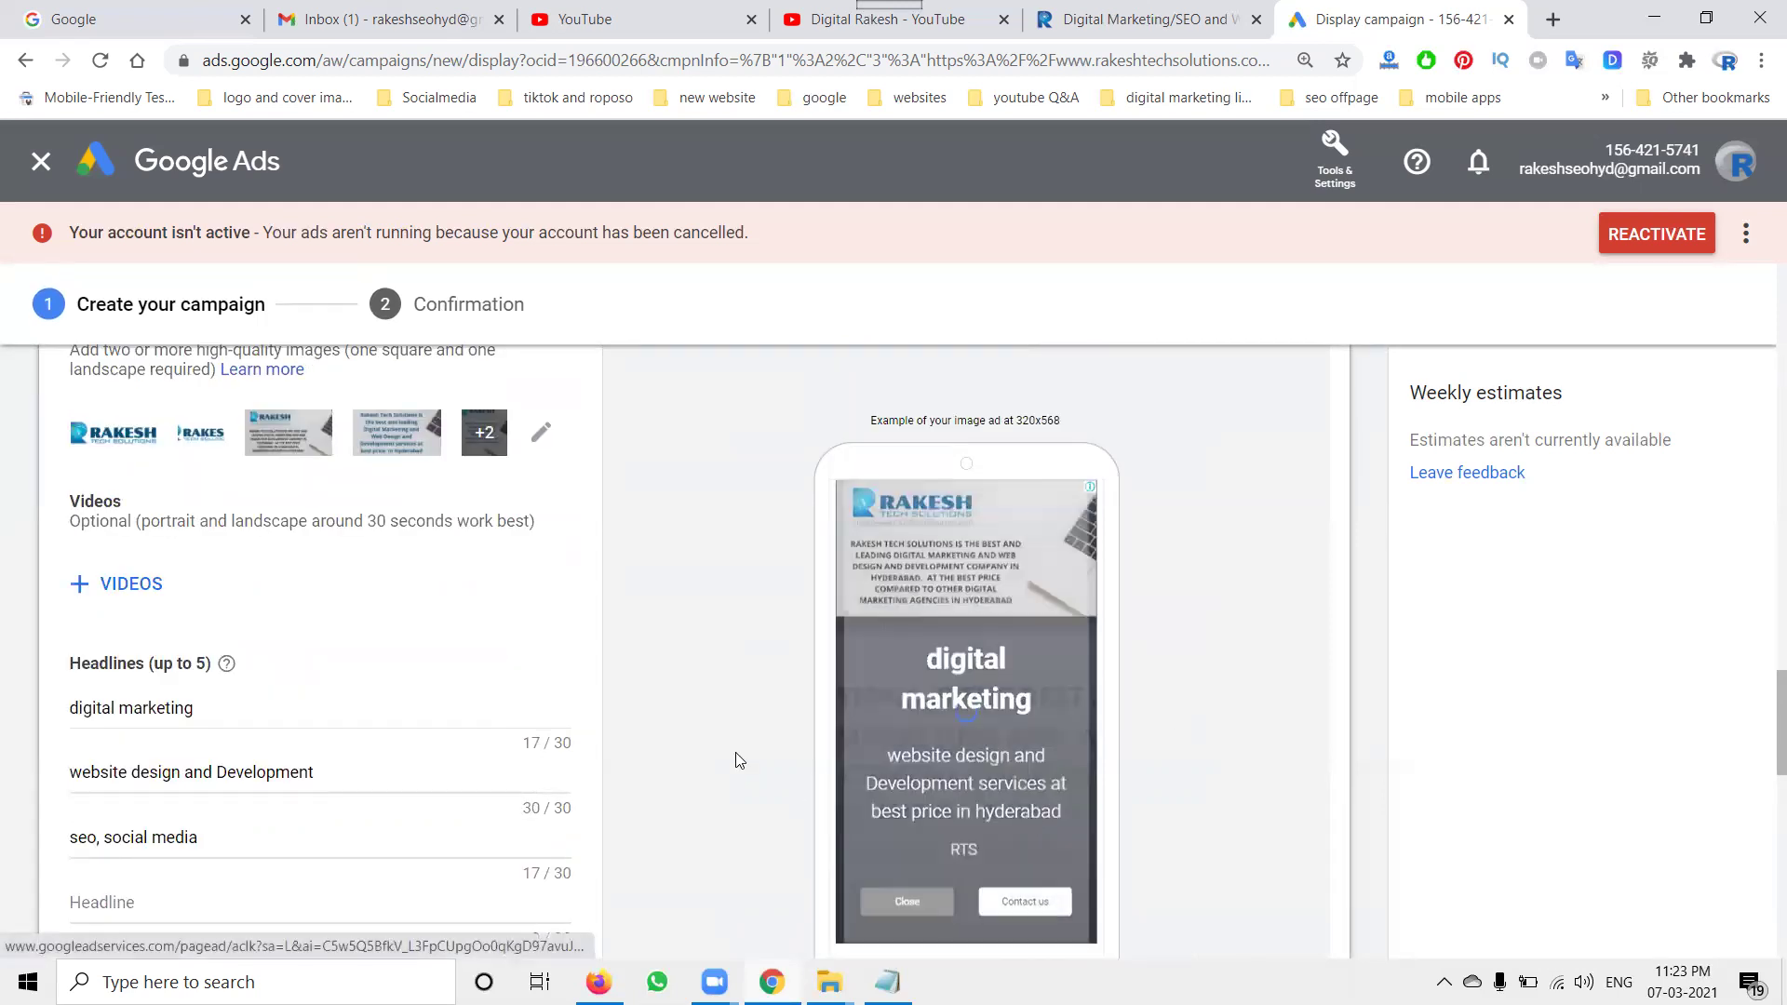
scroll(703, 707, "down", 5)
scroll(703, 707, "down", 2)
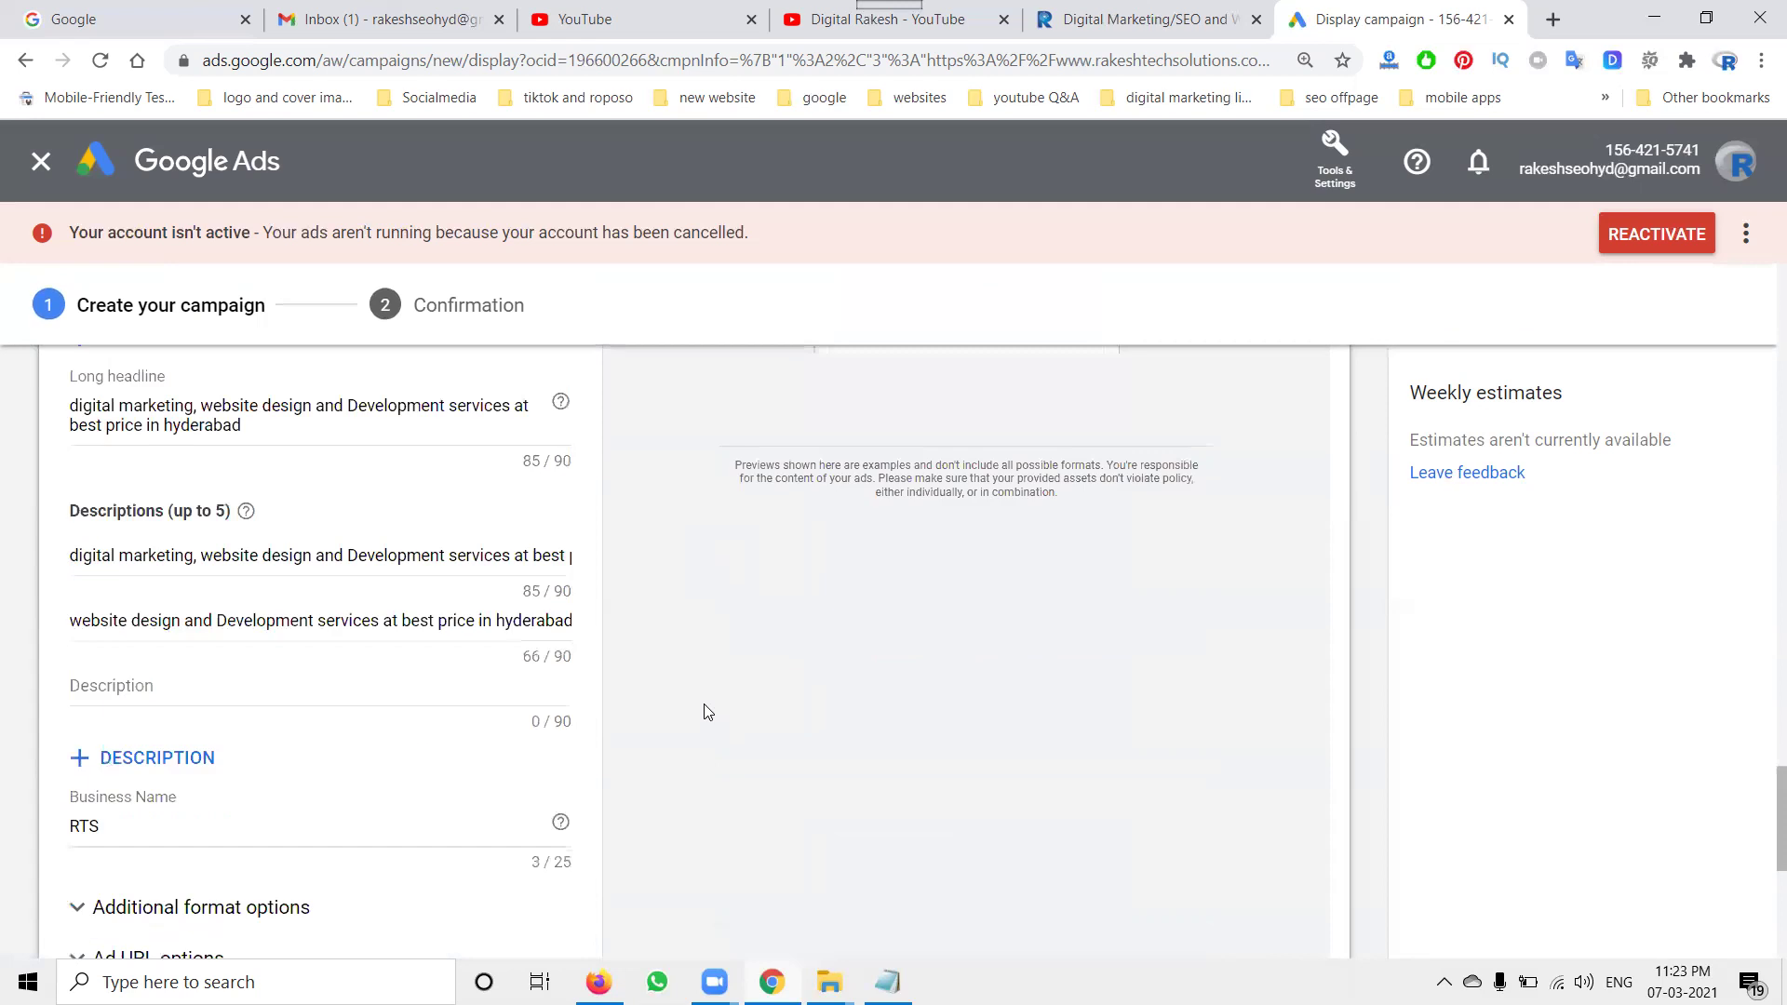
scroll(703, 712, "down", 4)
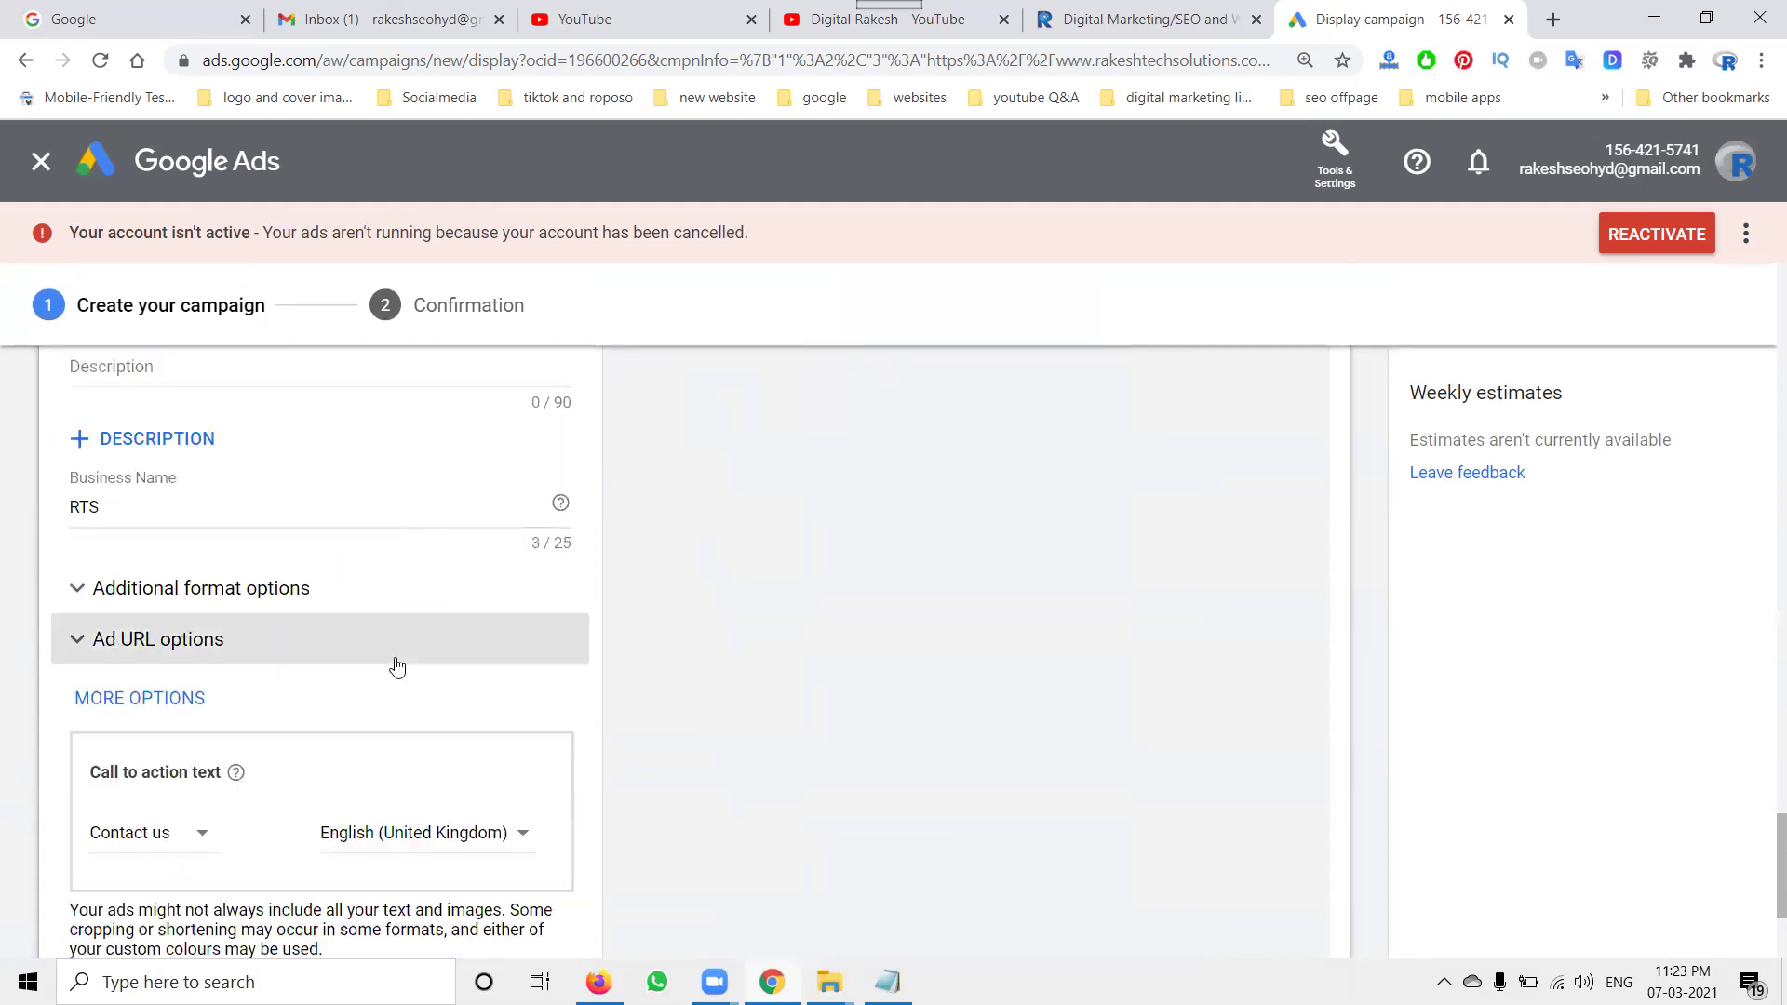
left_click(126, 847)
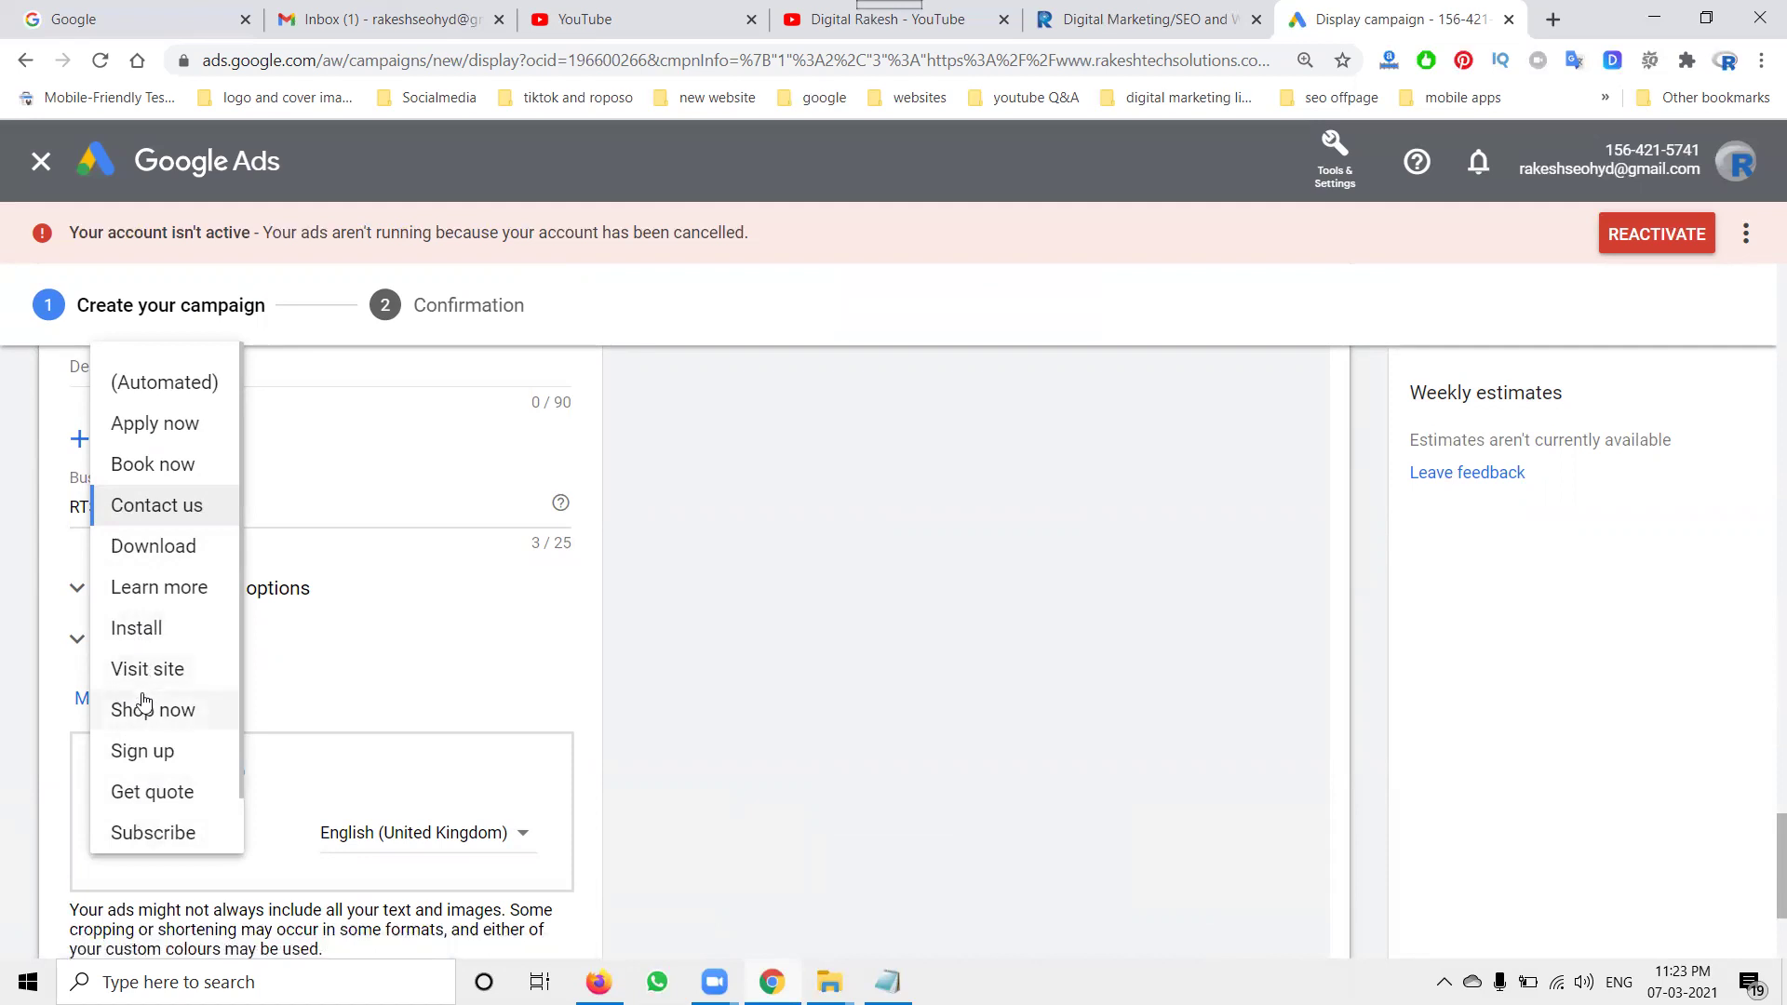
left_click(40, 732)
scroll(55, 735, "down", 2)
scroll(77, 740, "down", 1)
Add the finished ad to the ad group, then create the campaign.
left_click(102, 740)
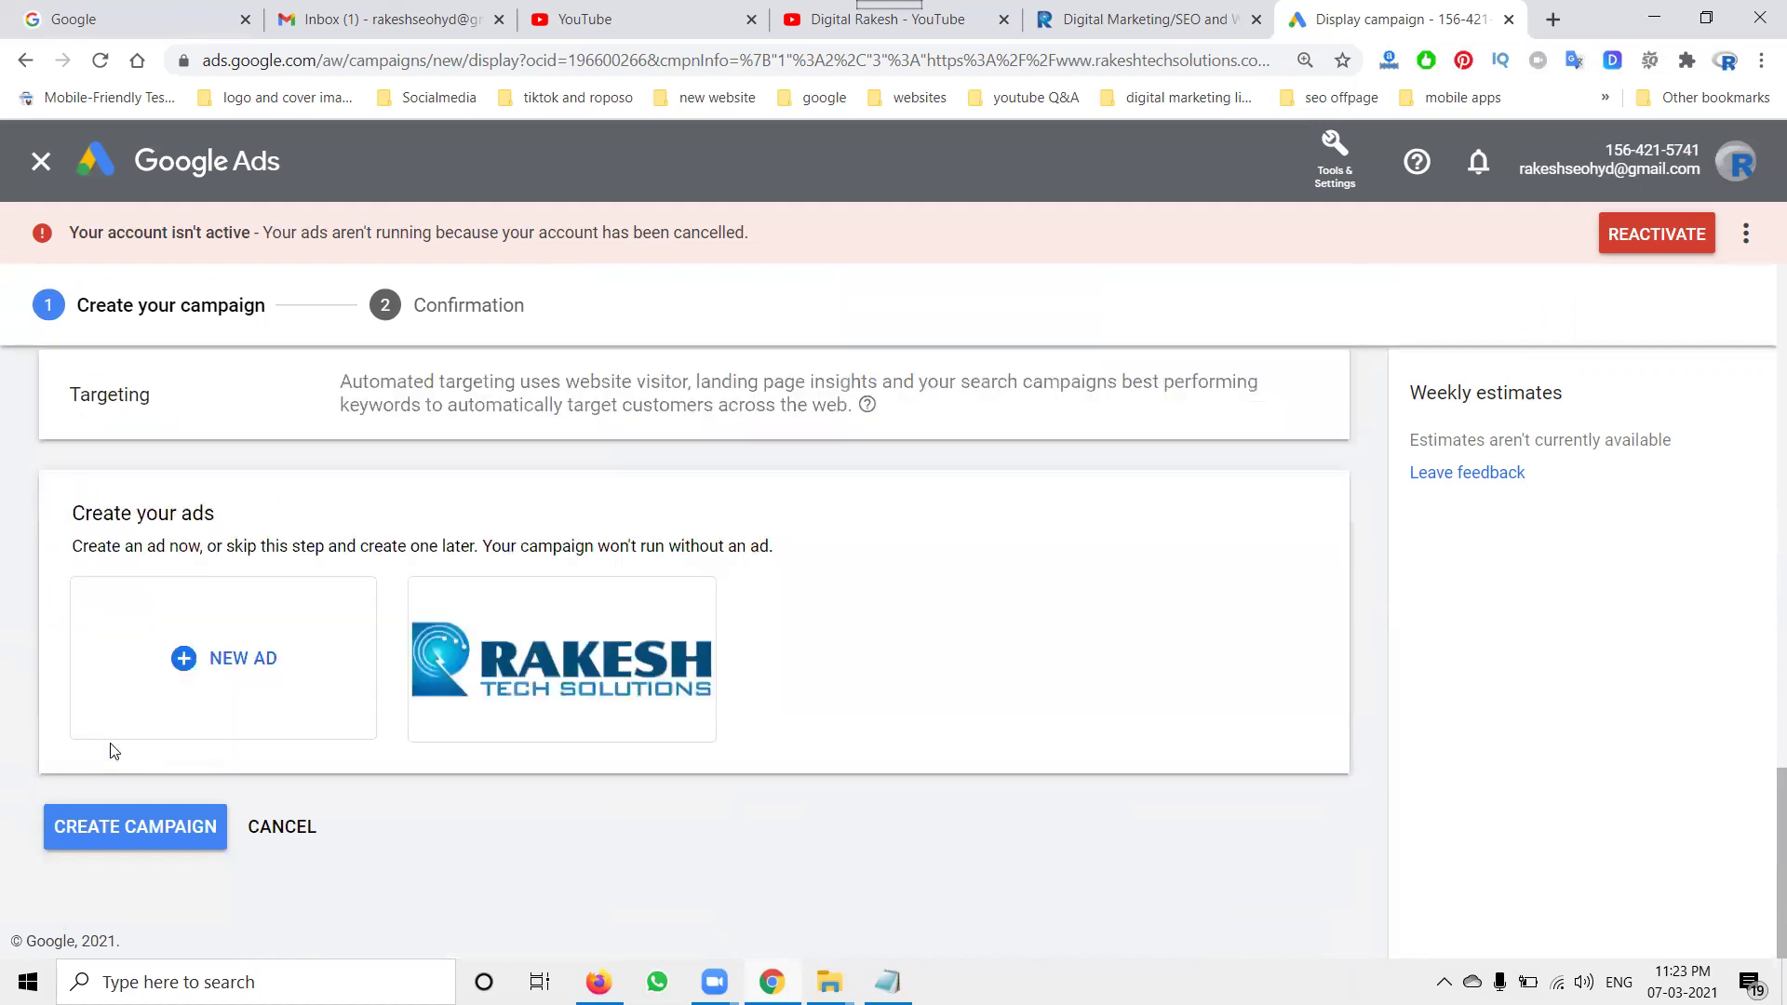
left_click(136, 828)
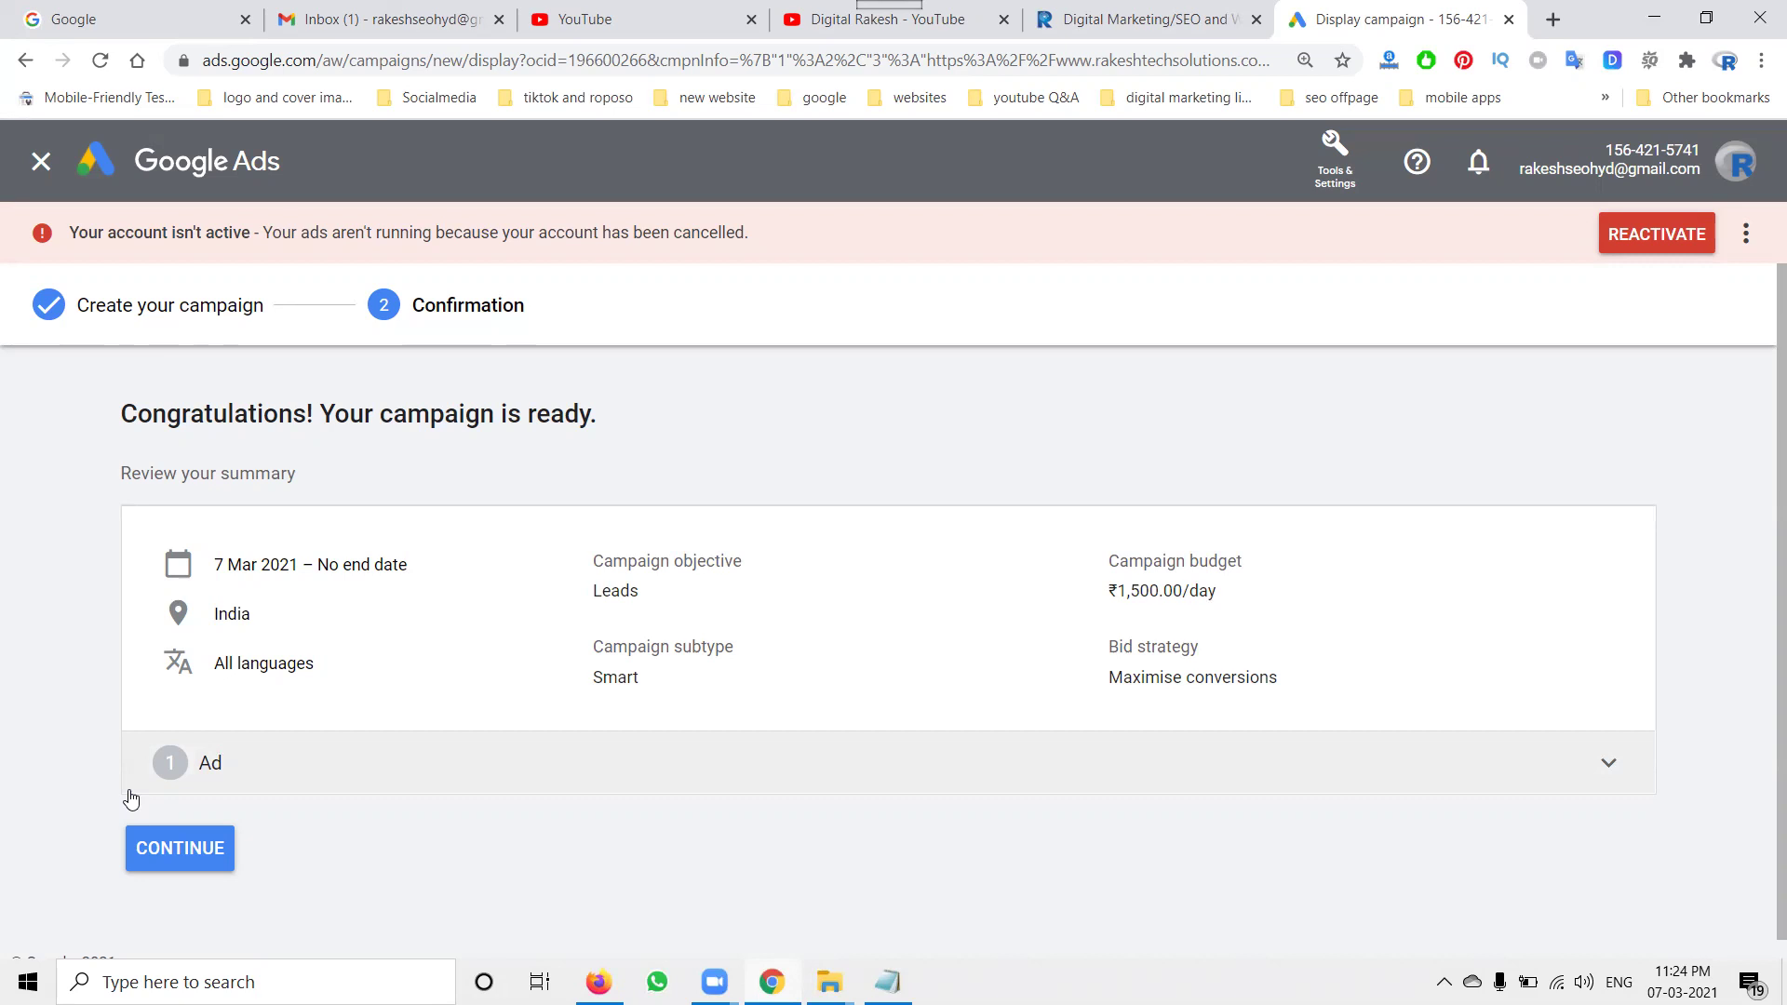
Continue to the RTS Leads-Smart-24 overview and keep rts Ad group 1 Enabled.
left_click(144, 850)
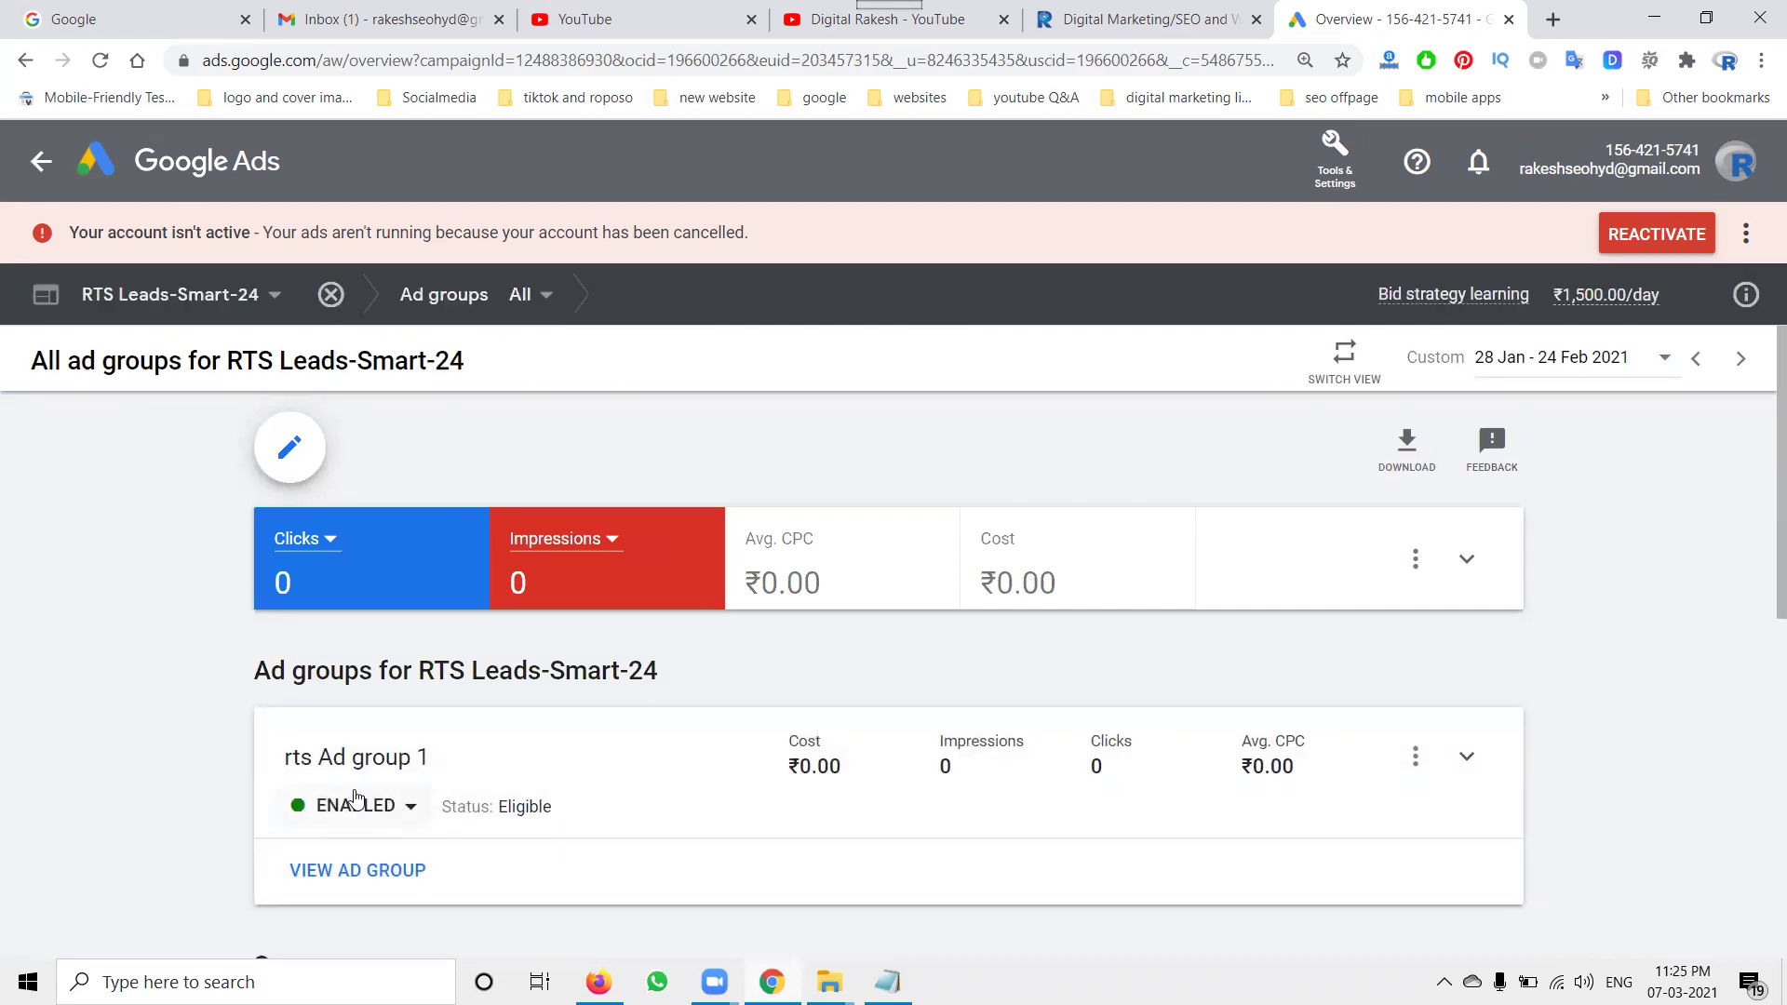
left_click(337, 807)
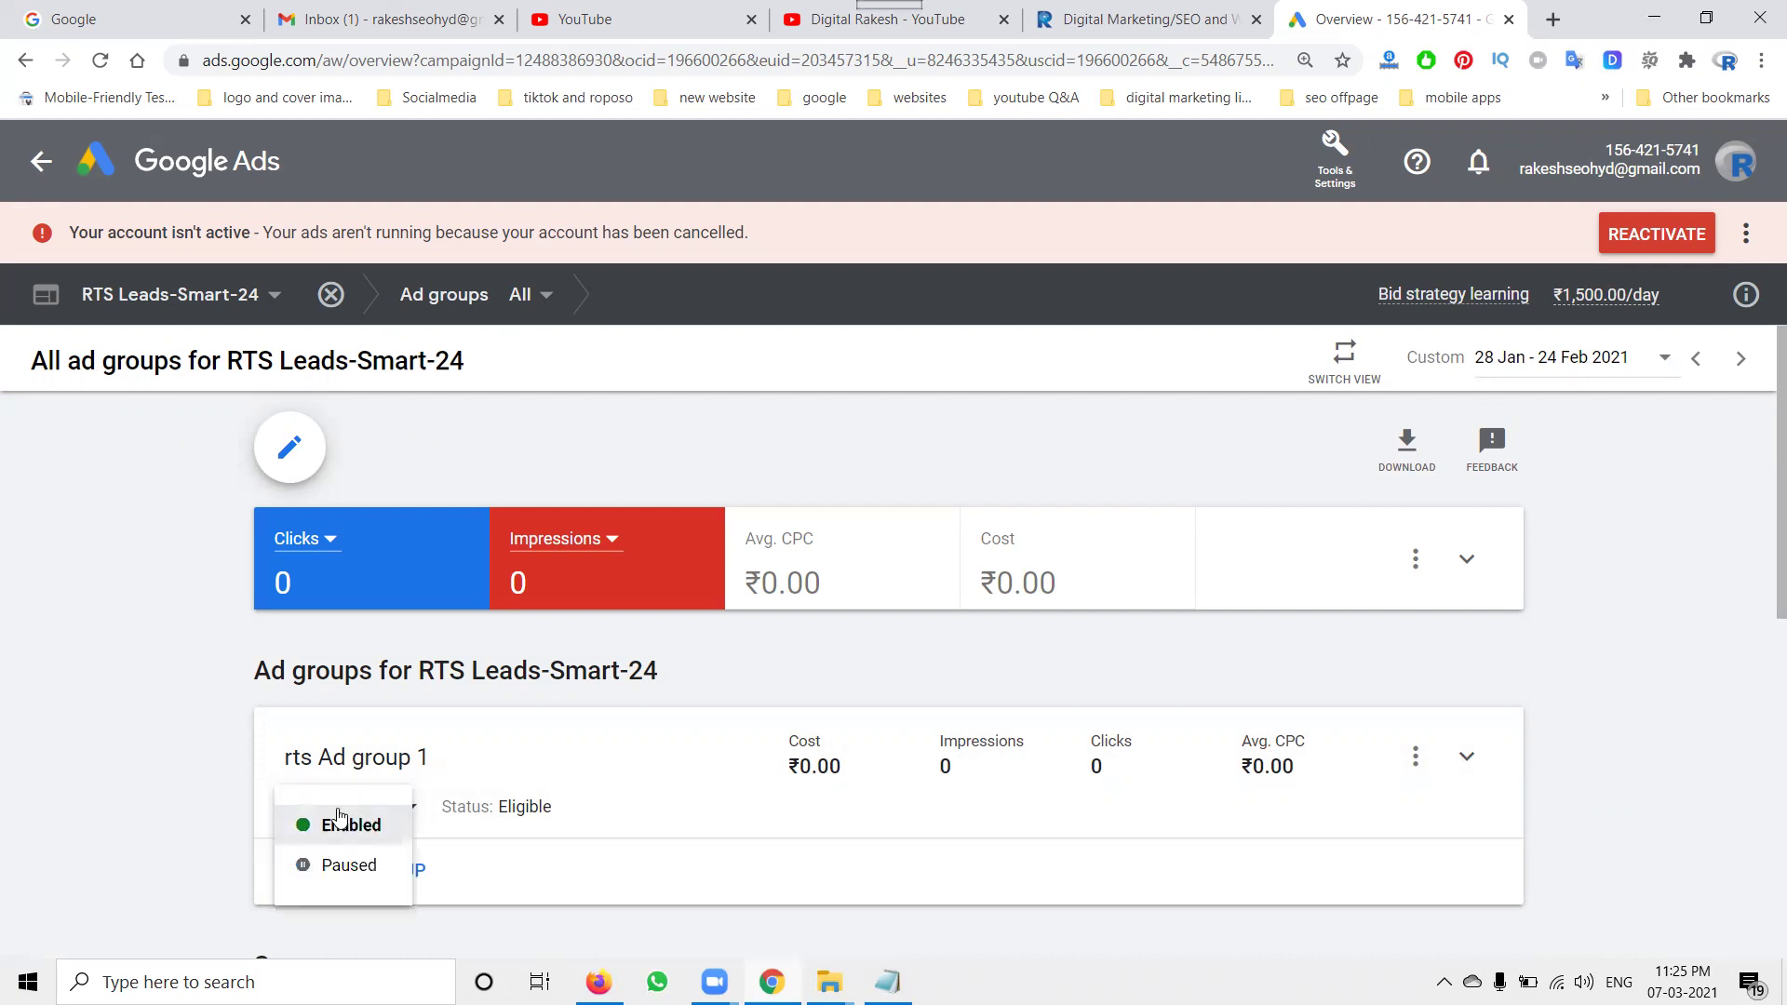
left_click(364, 772)
scroll(213, 763, "down", 5)
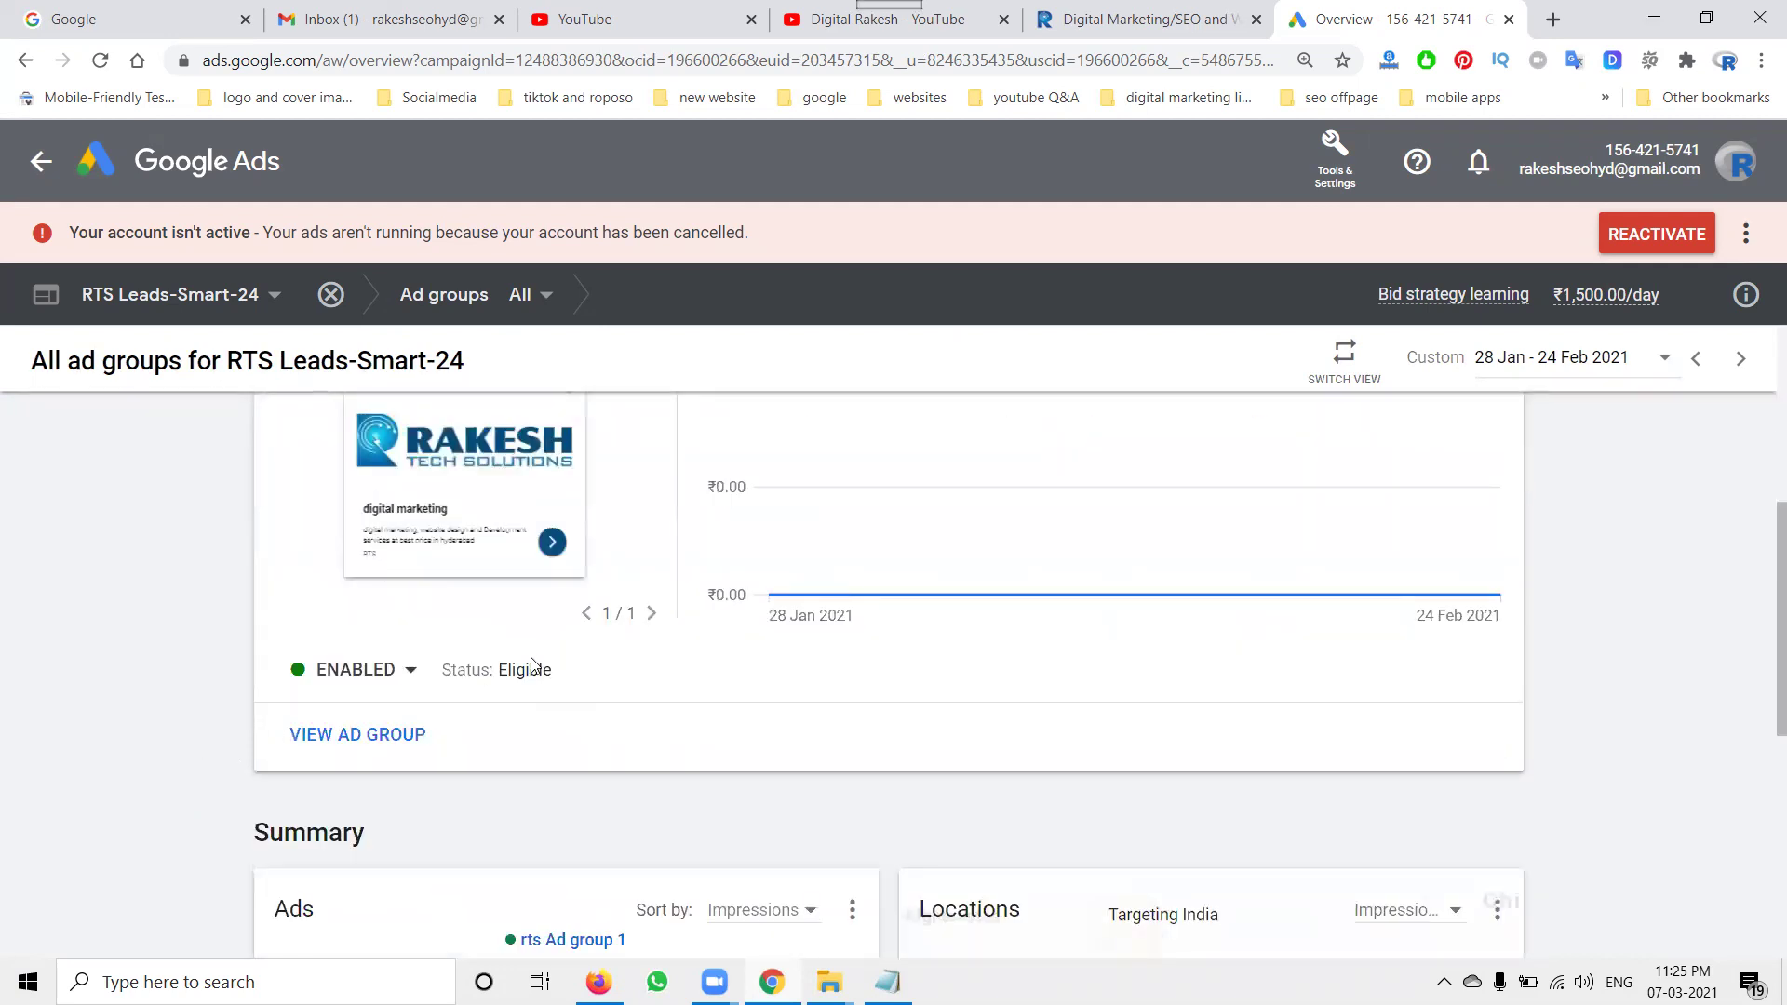
scroll(534, 665, "down", 3)
mouse_move(466, 775)
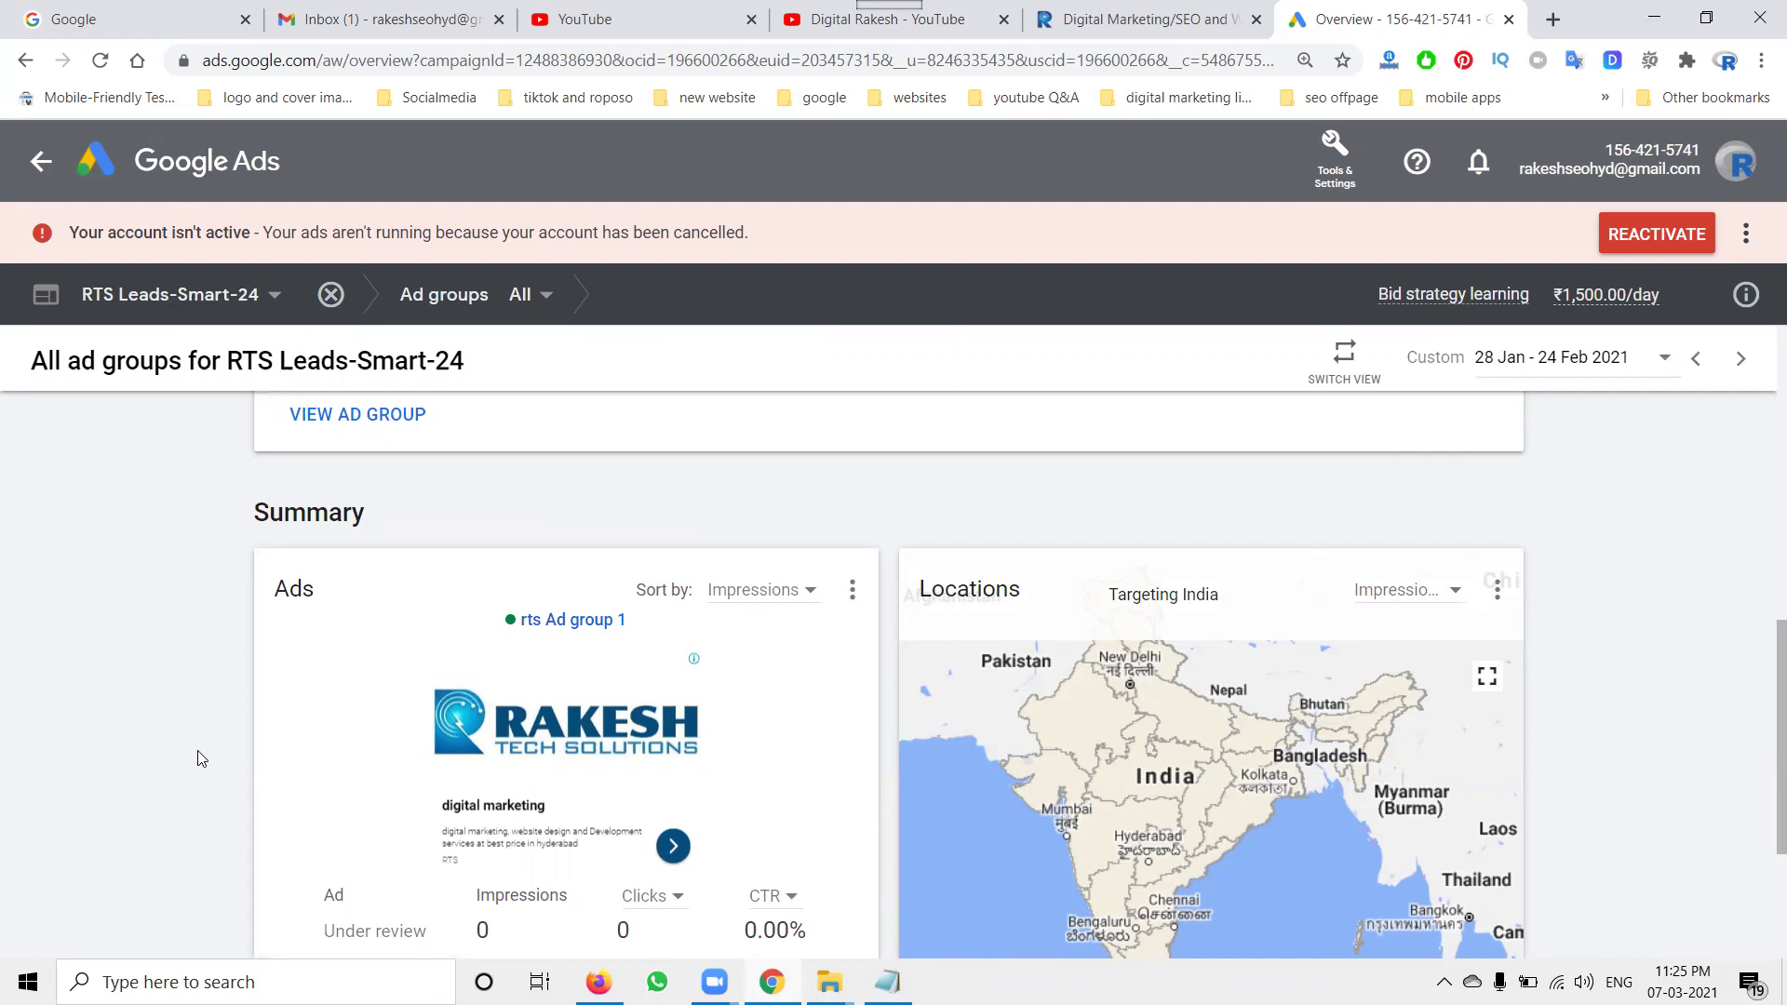
Open rts Ad group 1's ads and check the Sort by options without changing them.
scroll(195, 750, "up", 3)
left_click(350, 754)
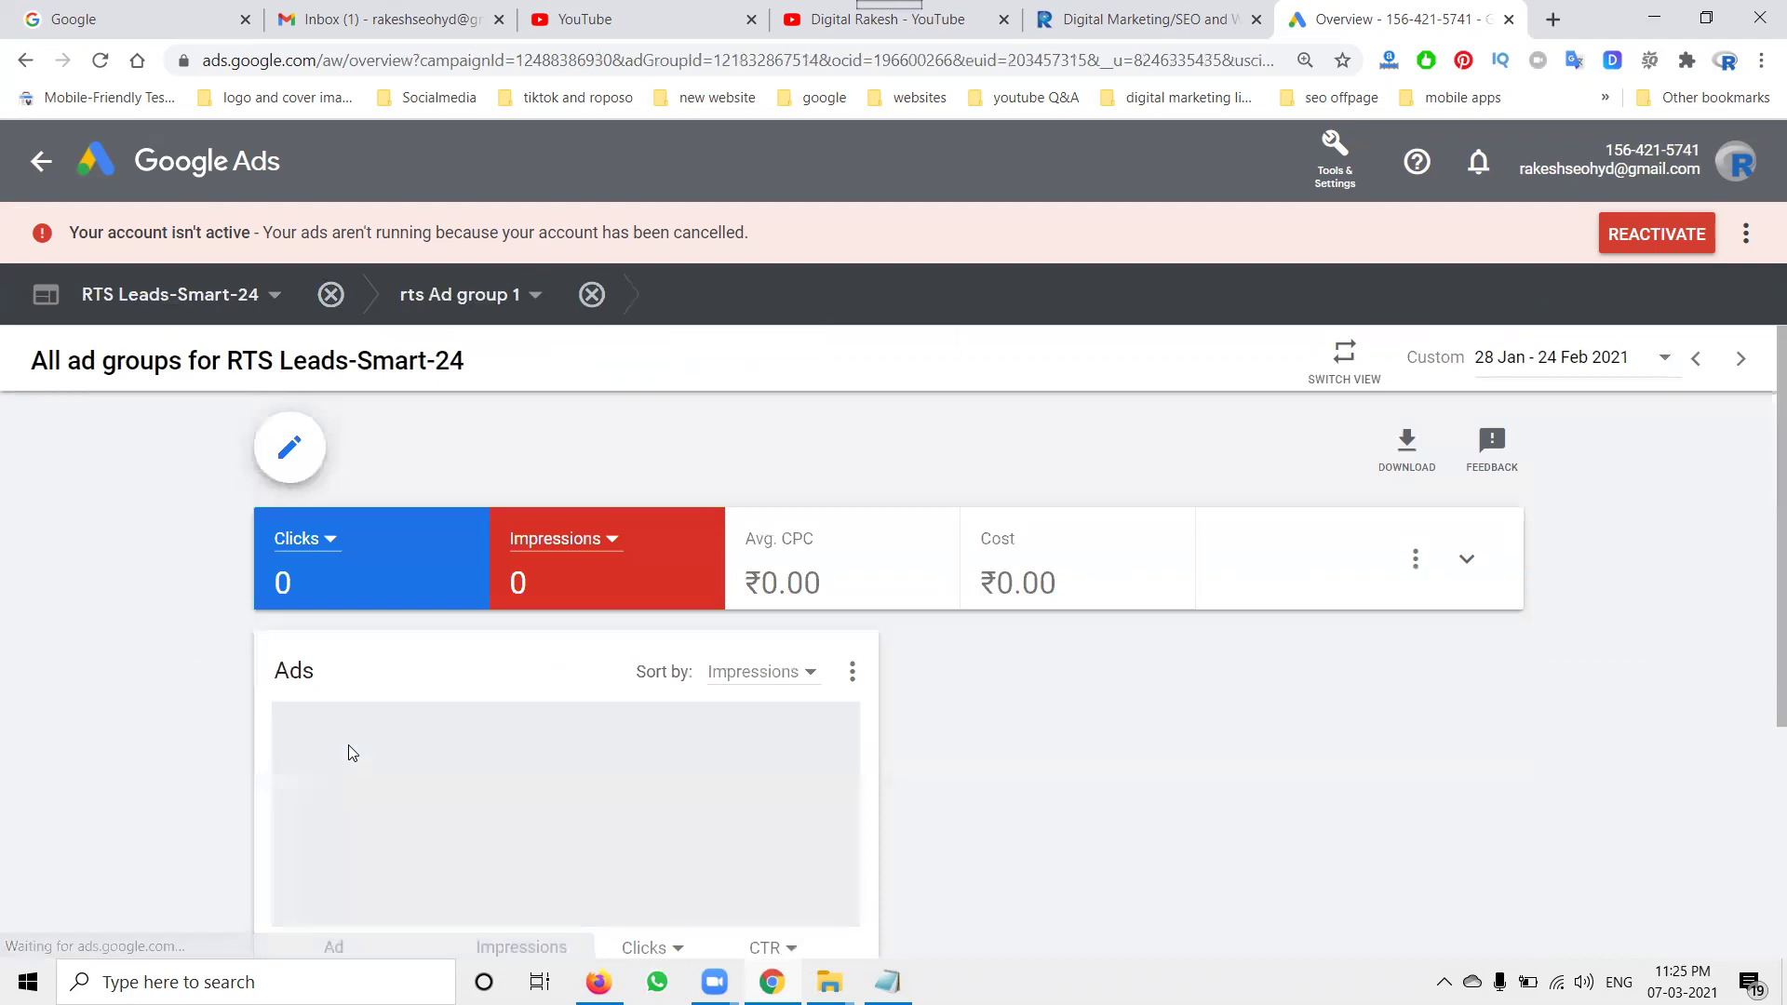
scroll(1045, 743, "down", 3)
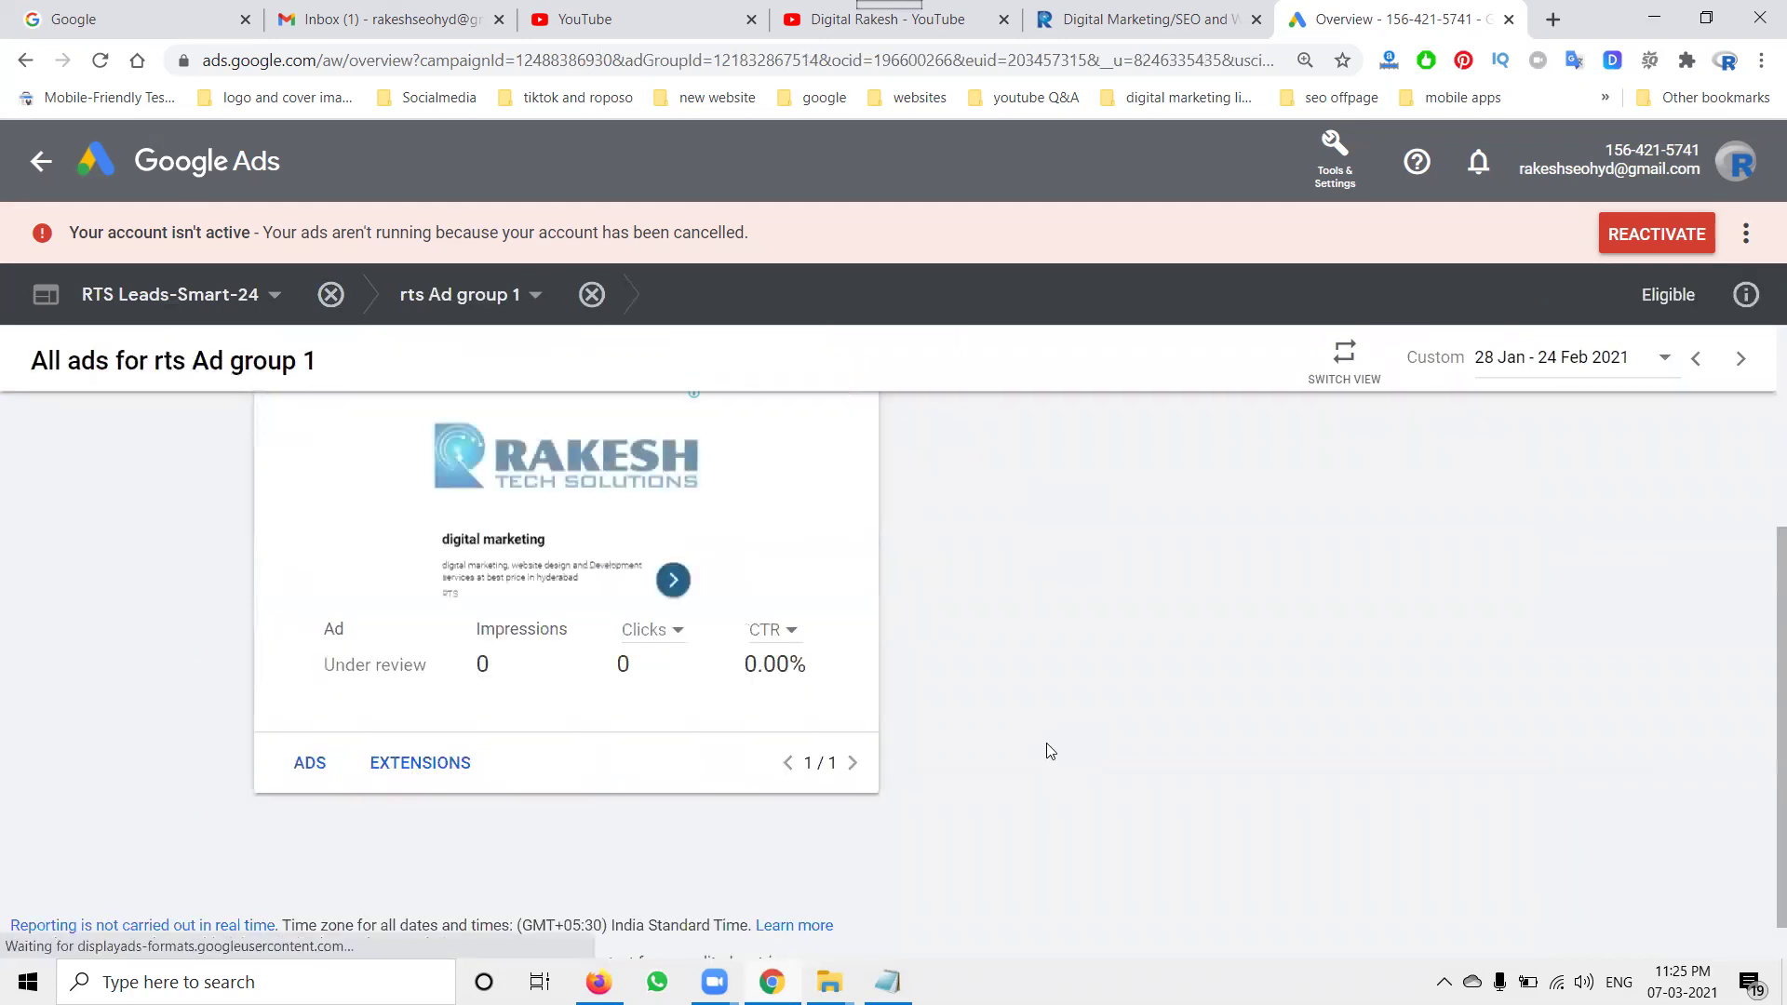
scroll(1046, 743, "up", 3)
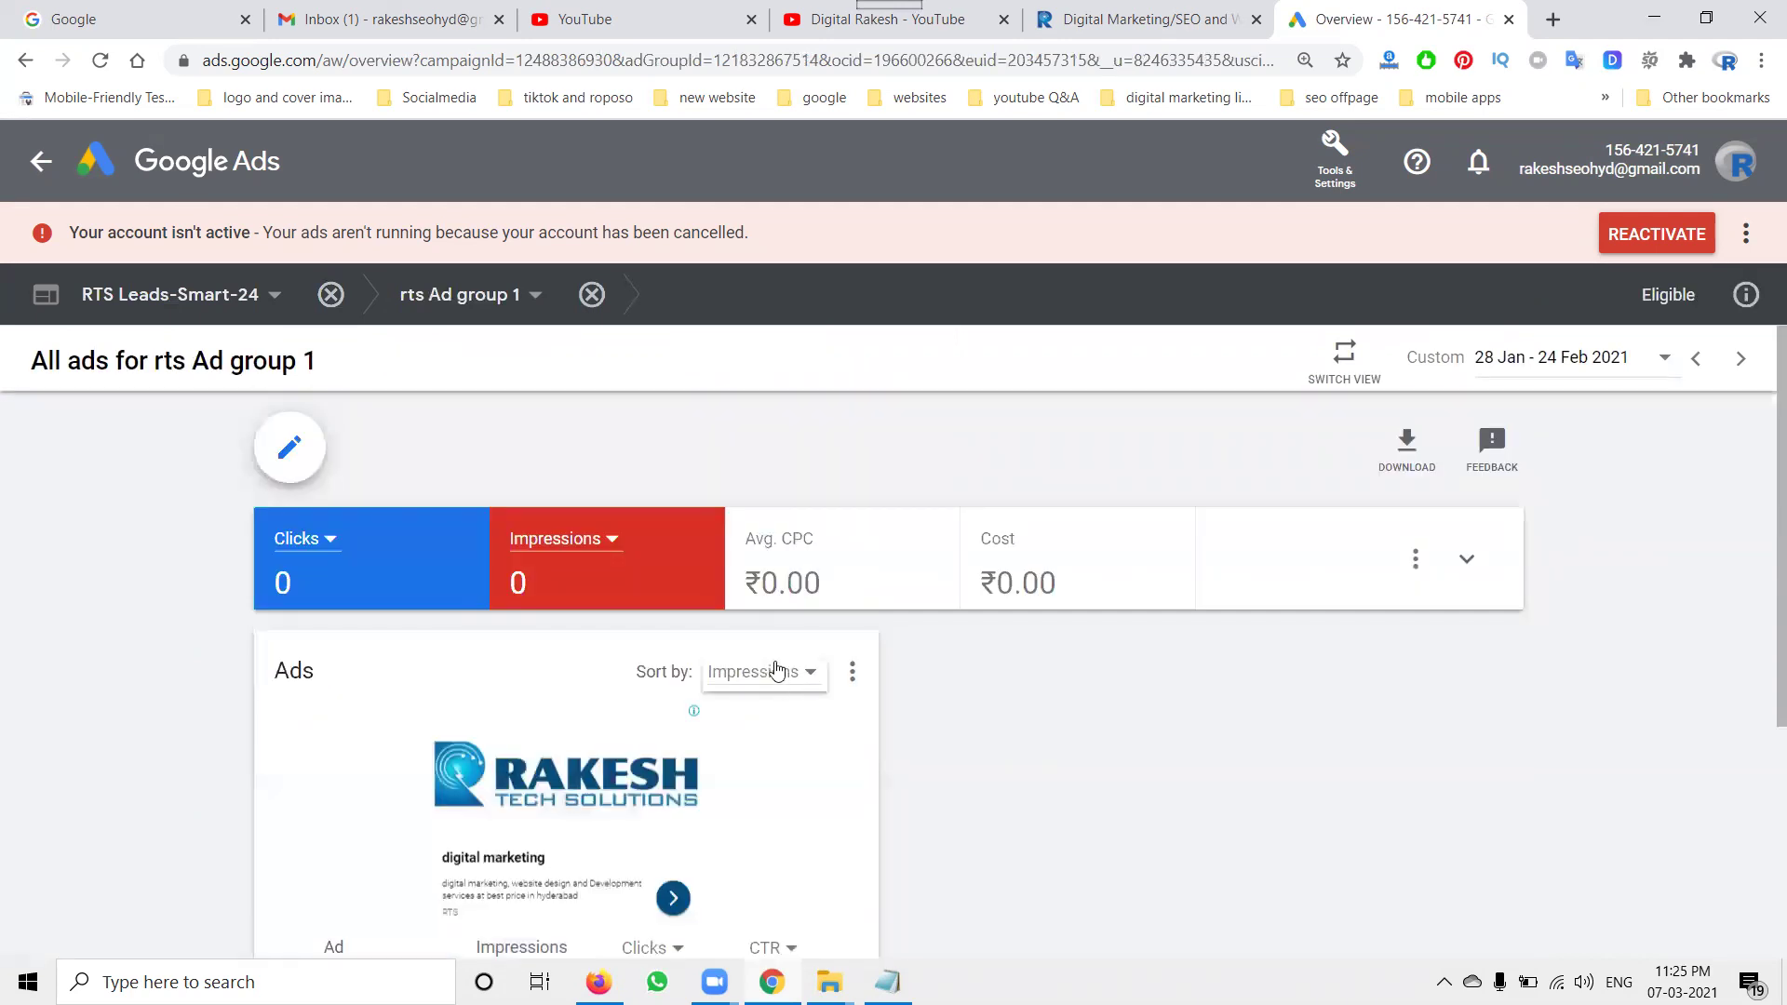
left_click(775, 672)
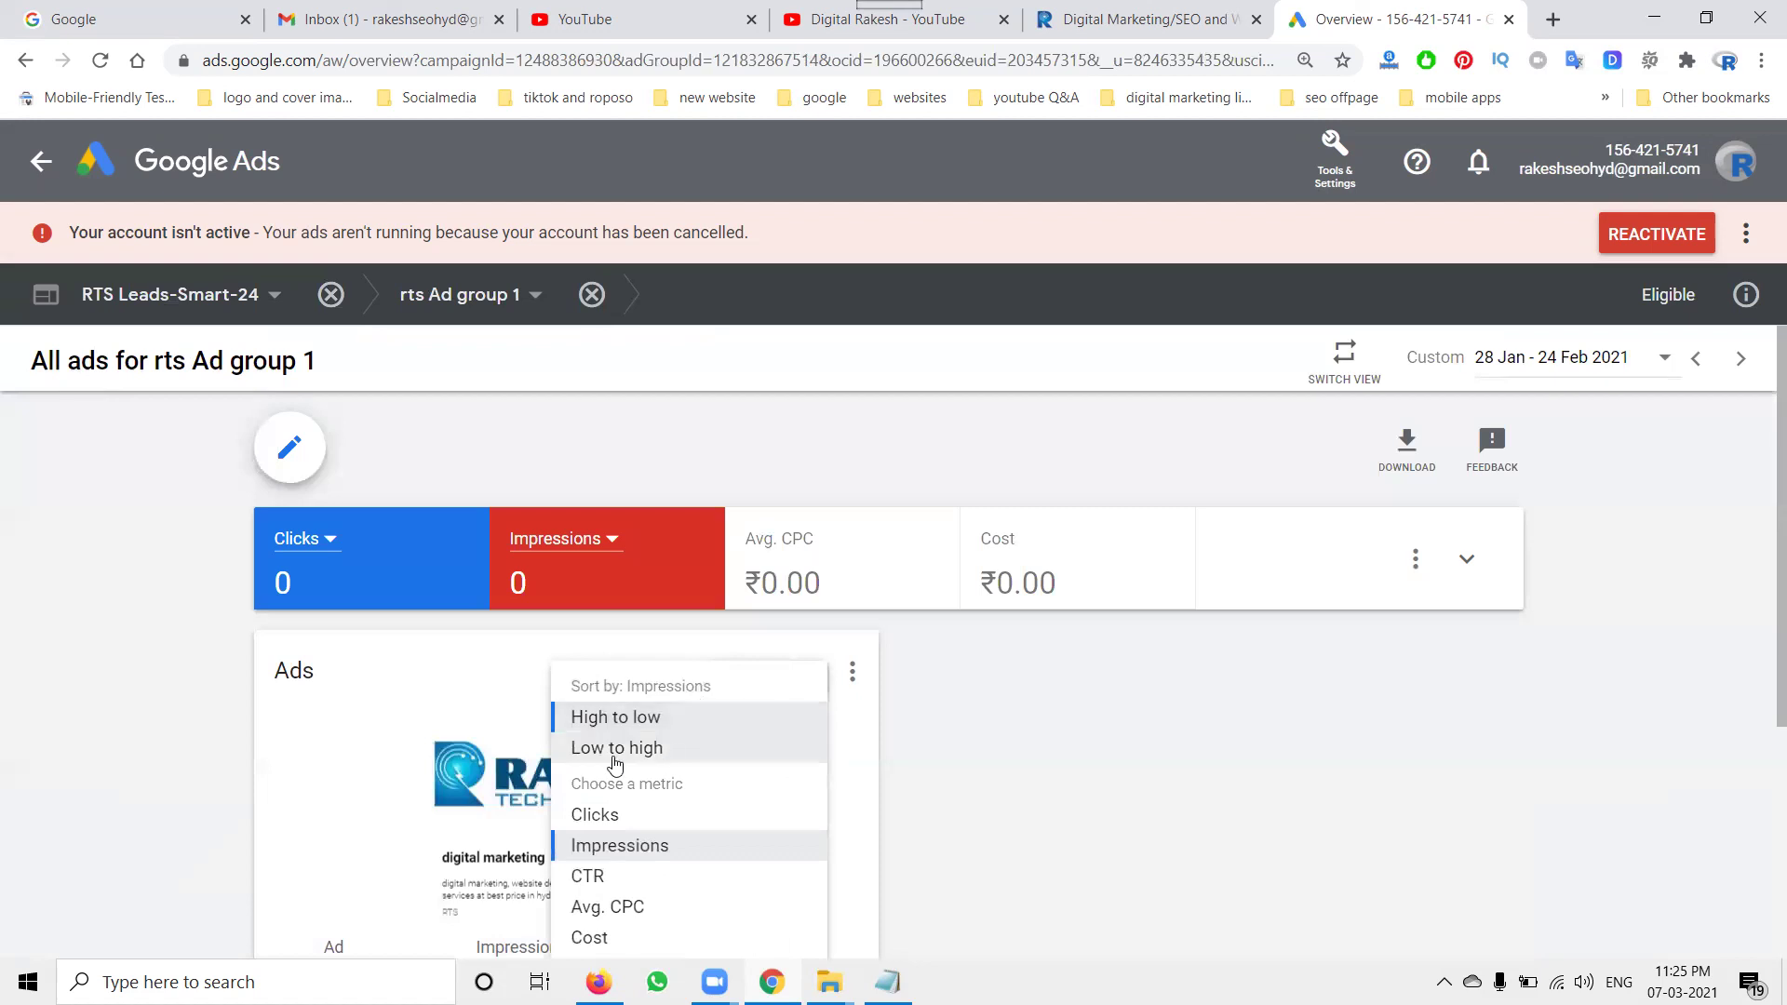
scroll(657, 761, "down", 3)
left_click(142, 615)
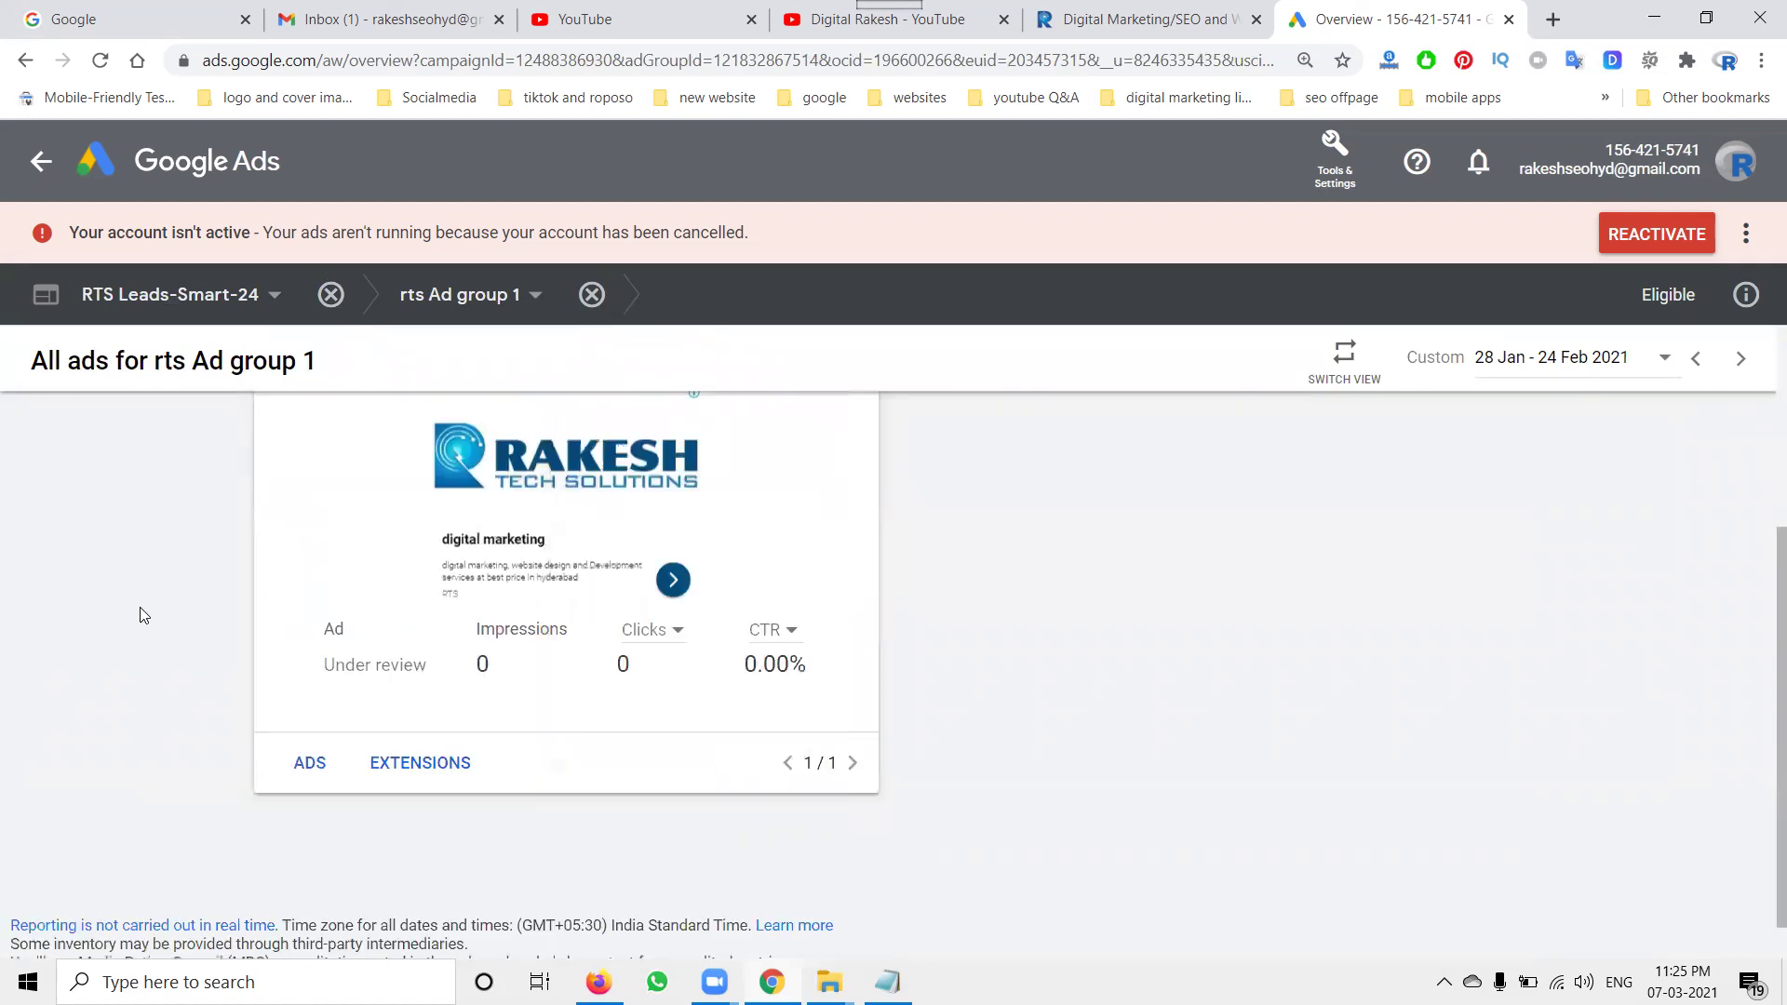
Return to All campaigns, then reopen RTS Leads-Smart-24 and rts Ad group 1's ads.
scroll(177, 642, "up", 3)
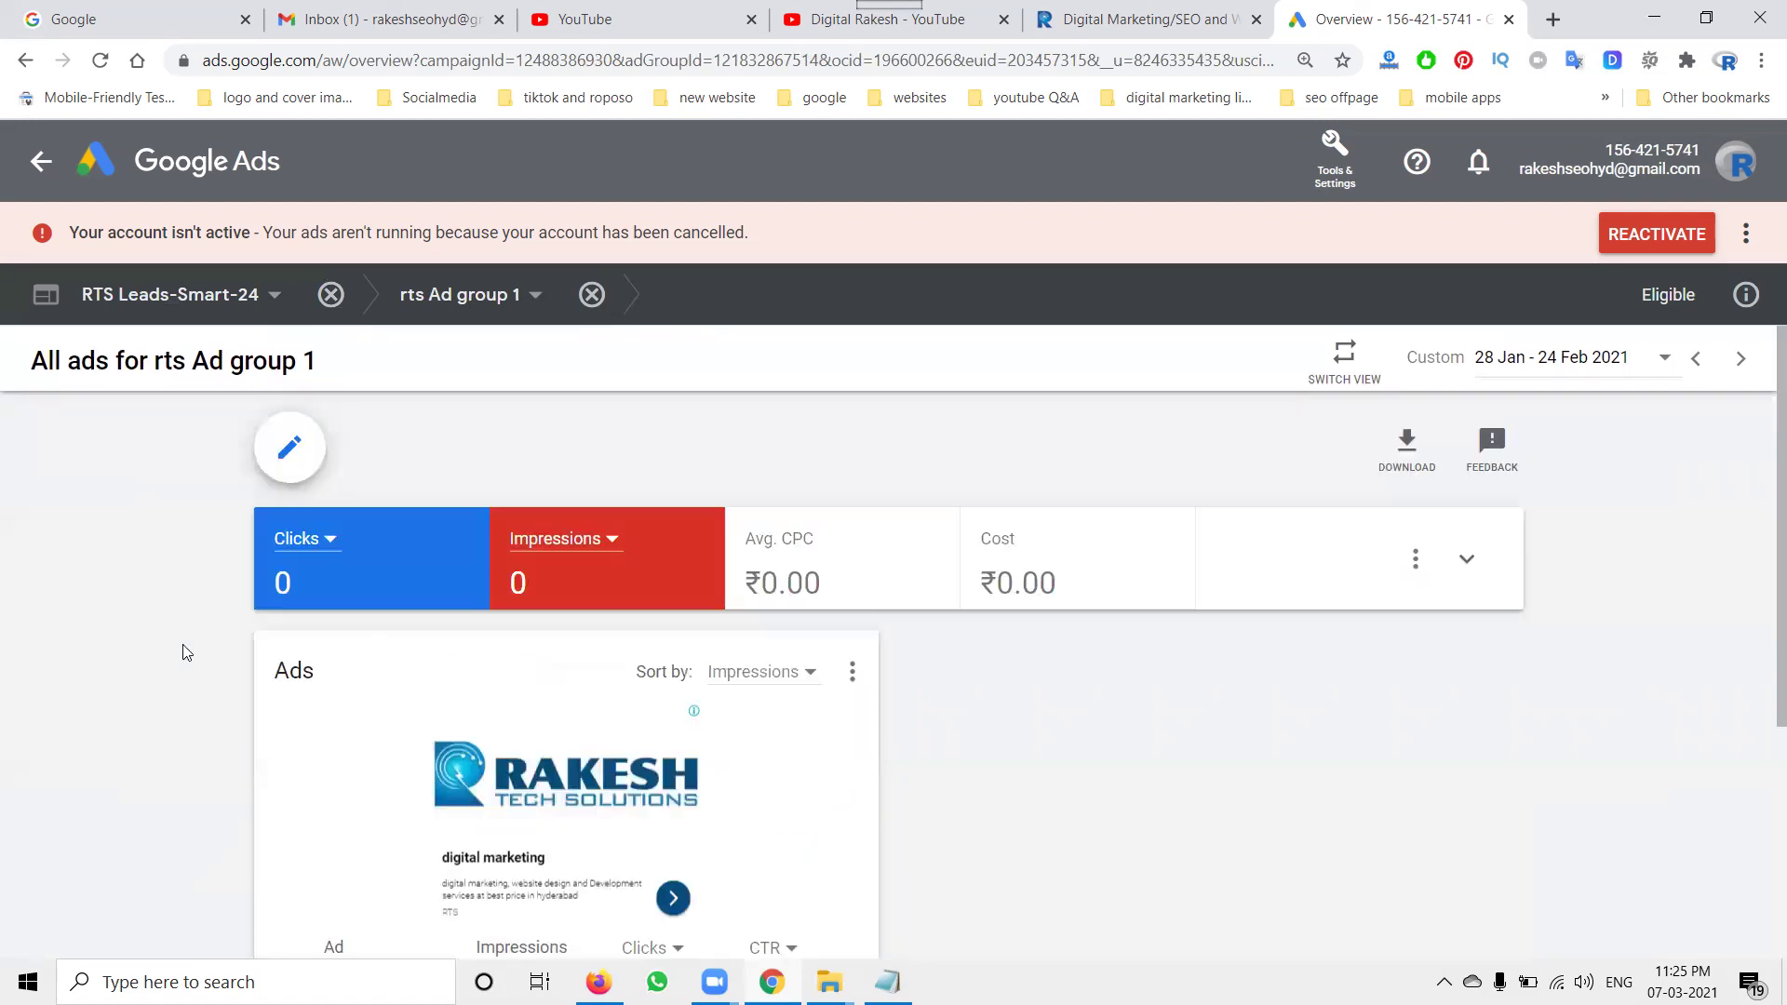
left_click(239, 294)
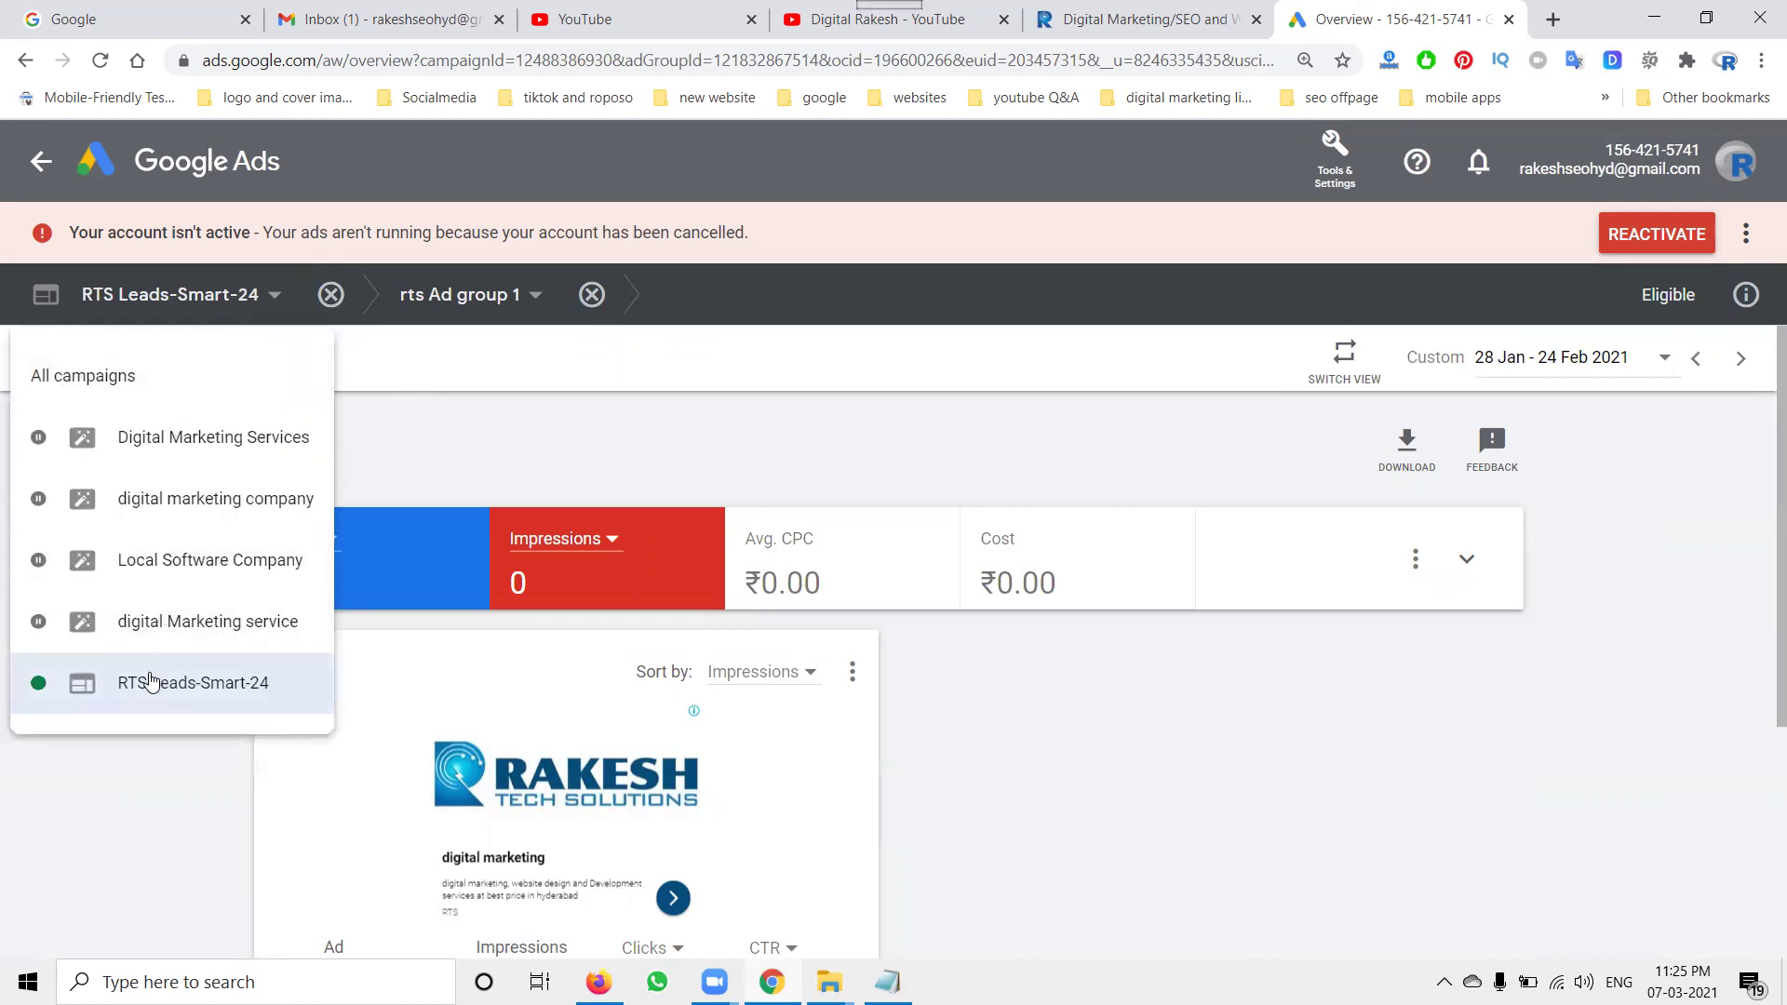
left_click(137, 375)
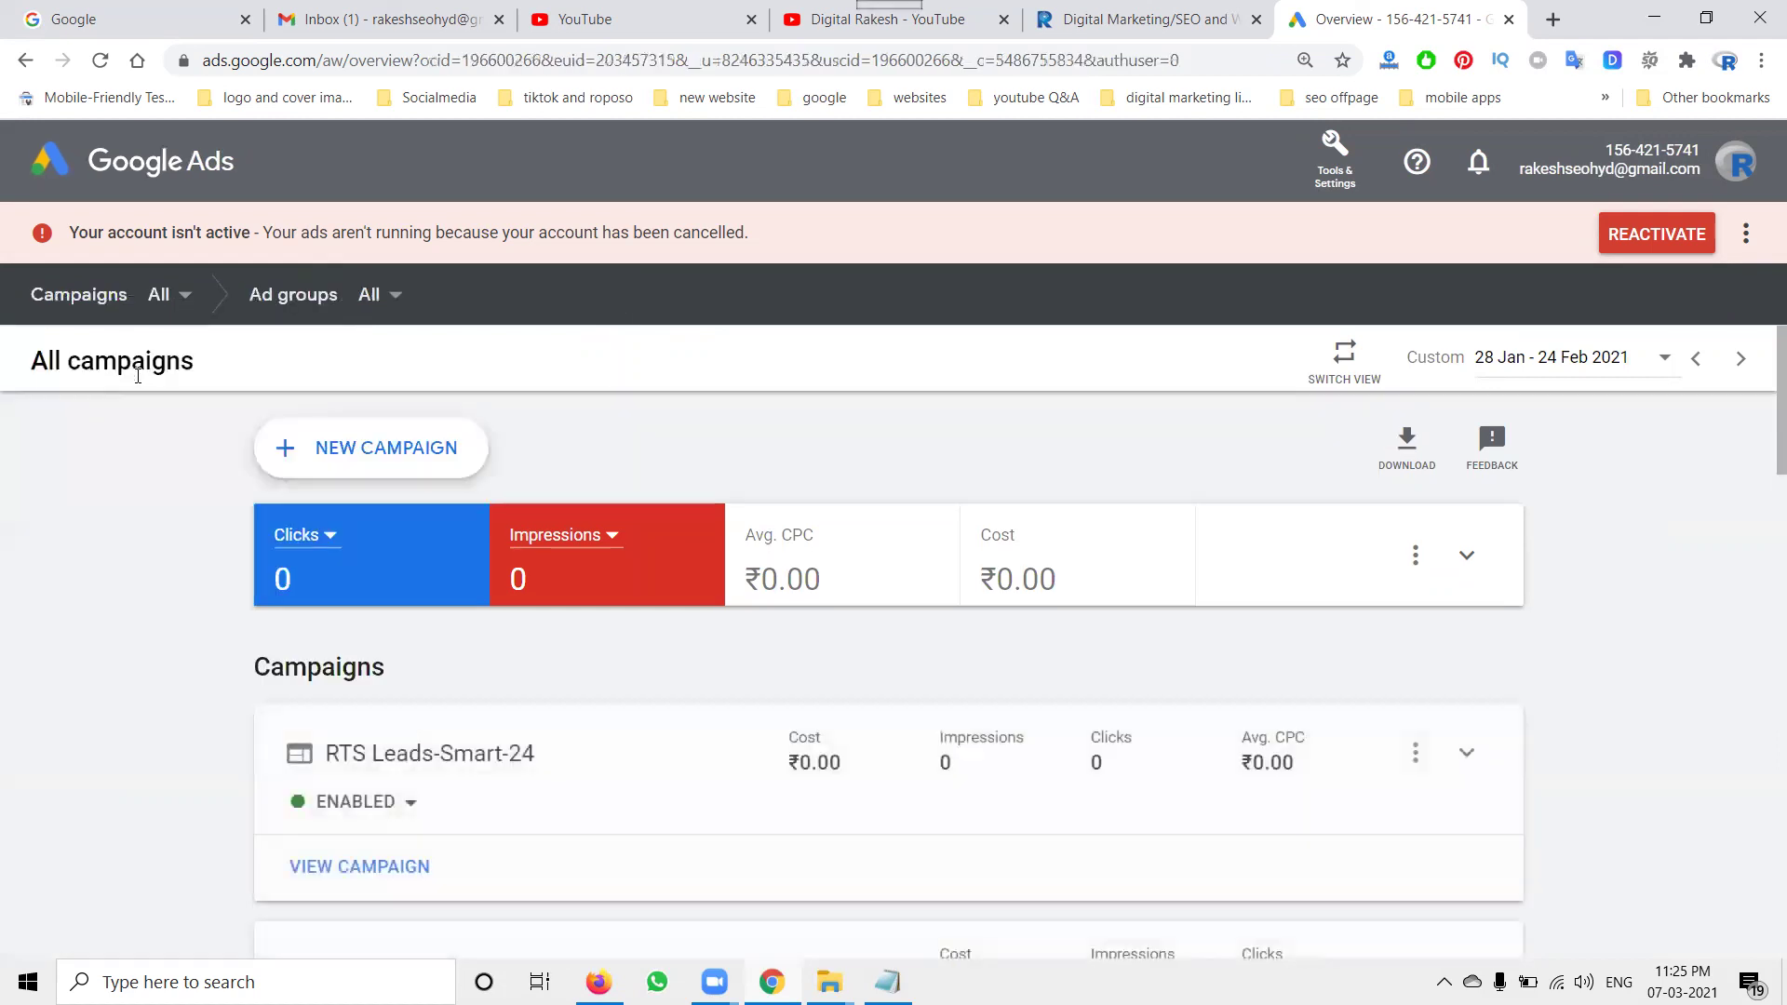
left_click(348, 556)
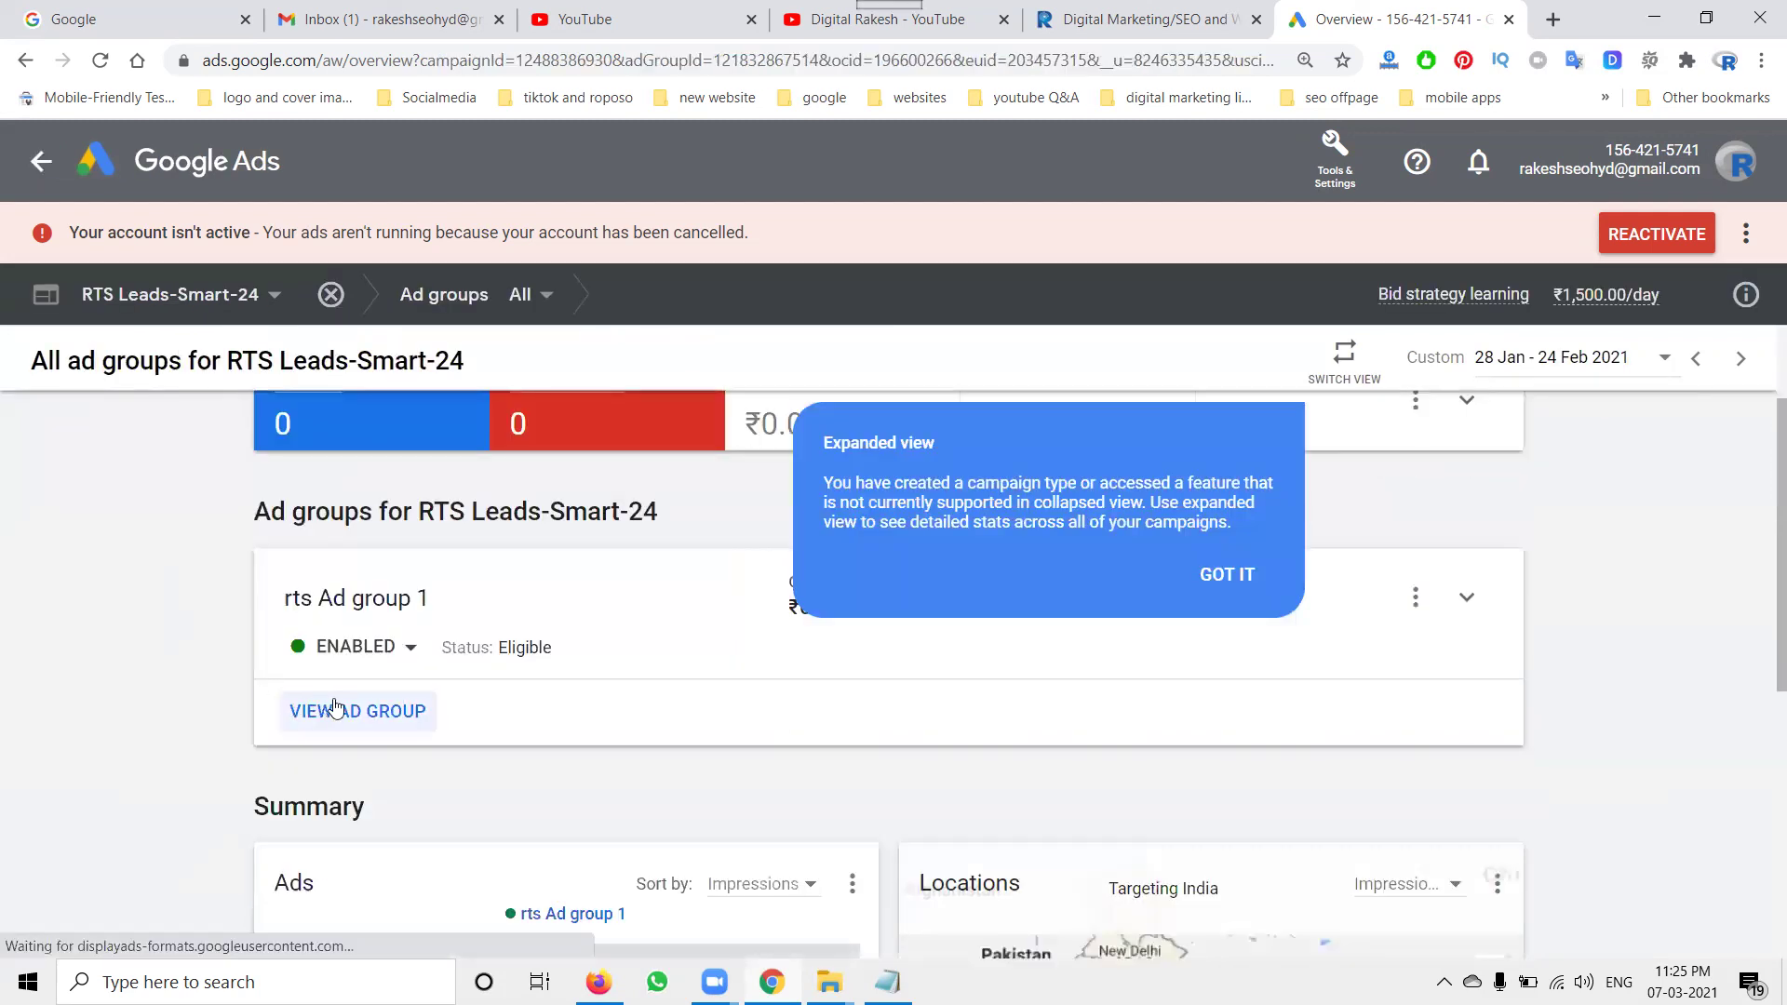
left_click(321, 707)
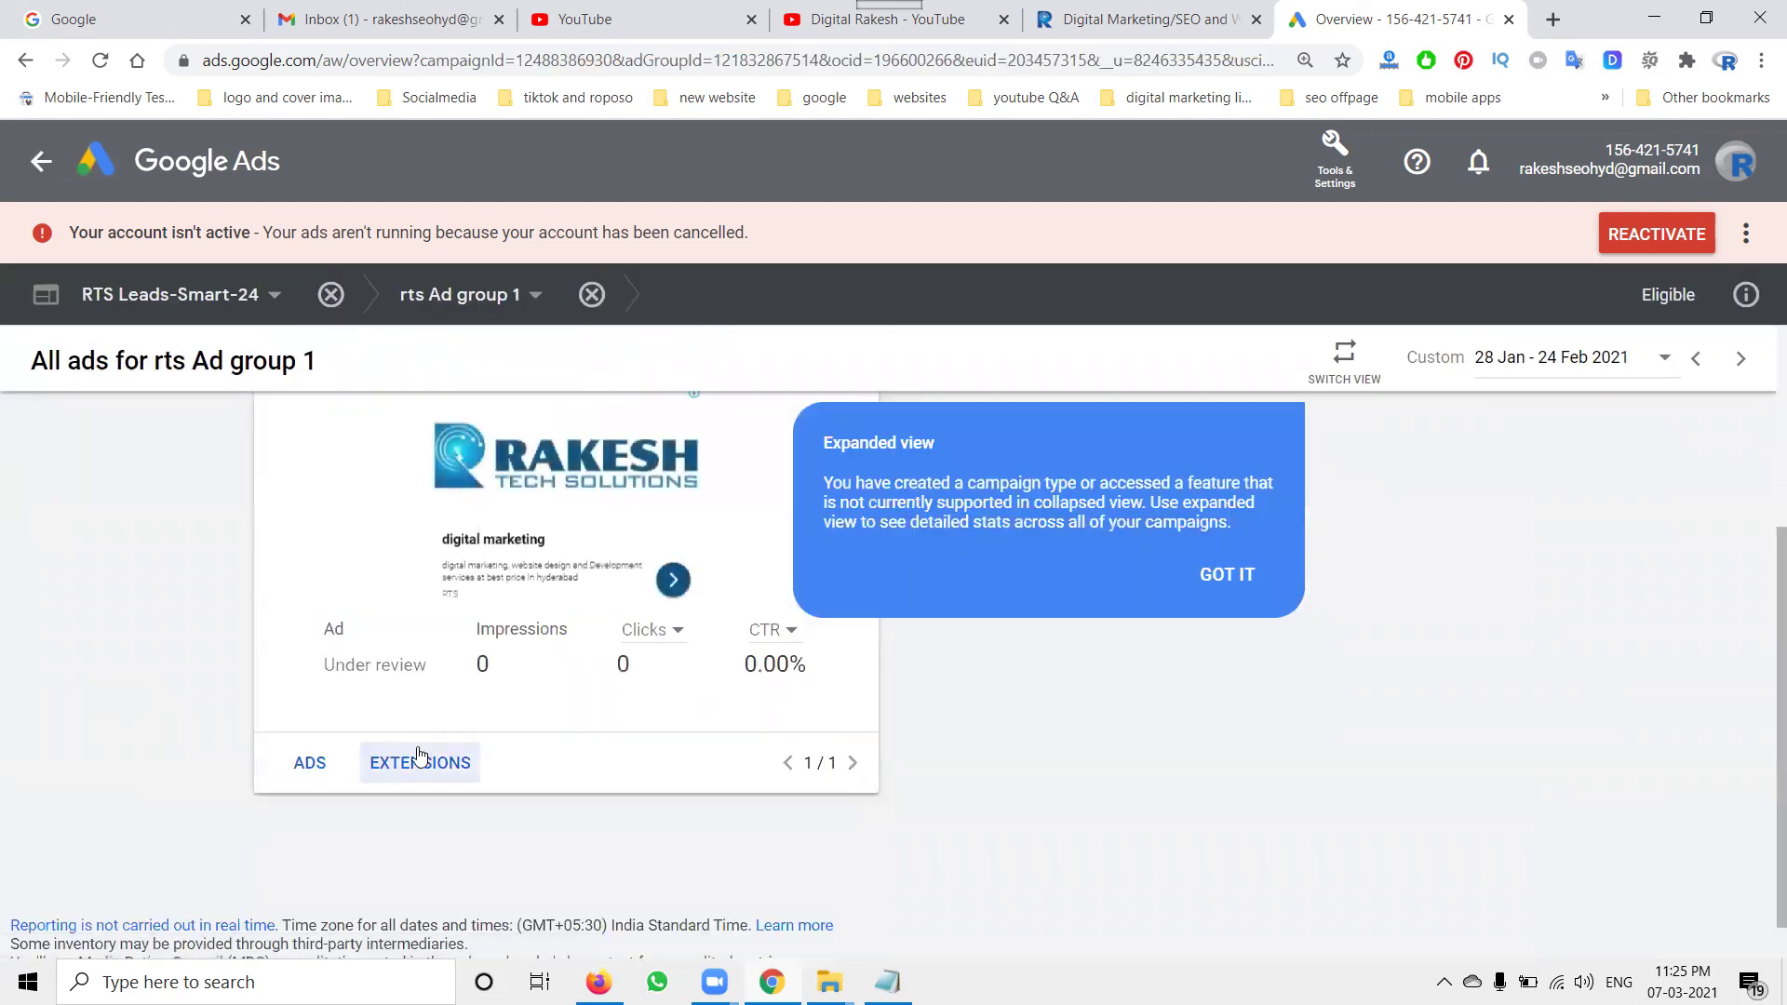
mouse_move(613, 554)
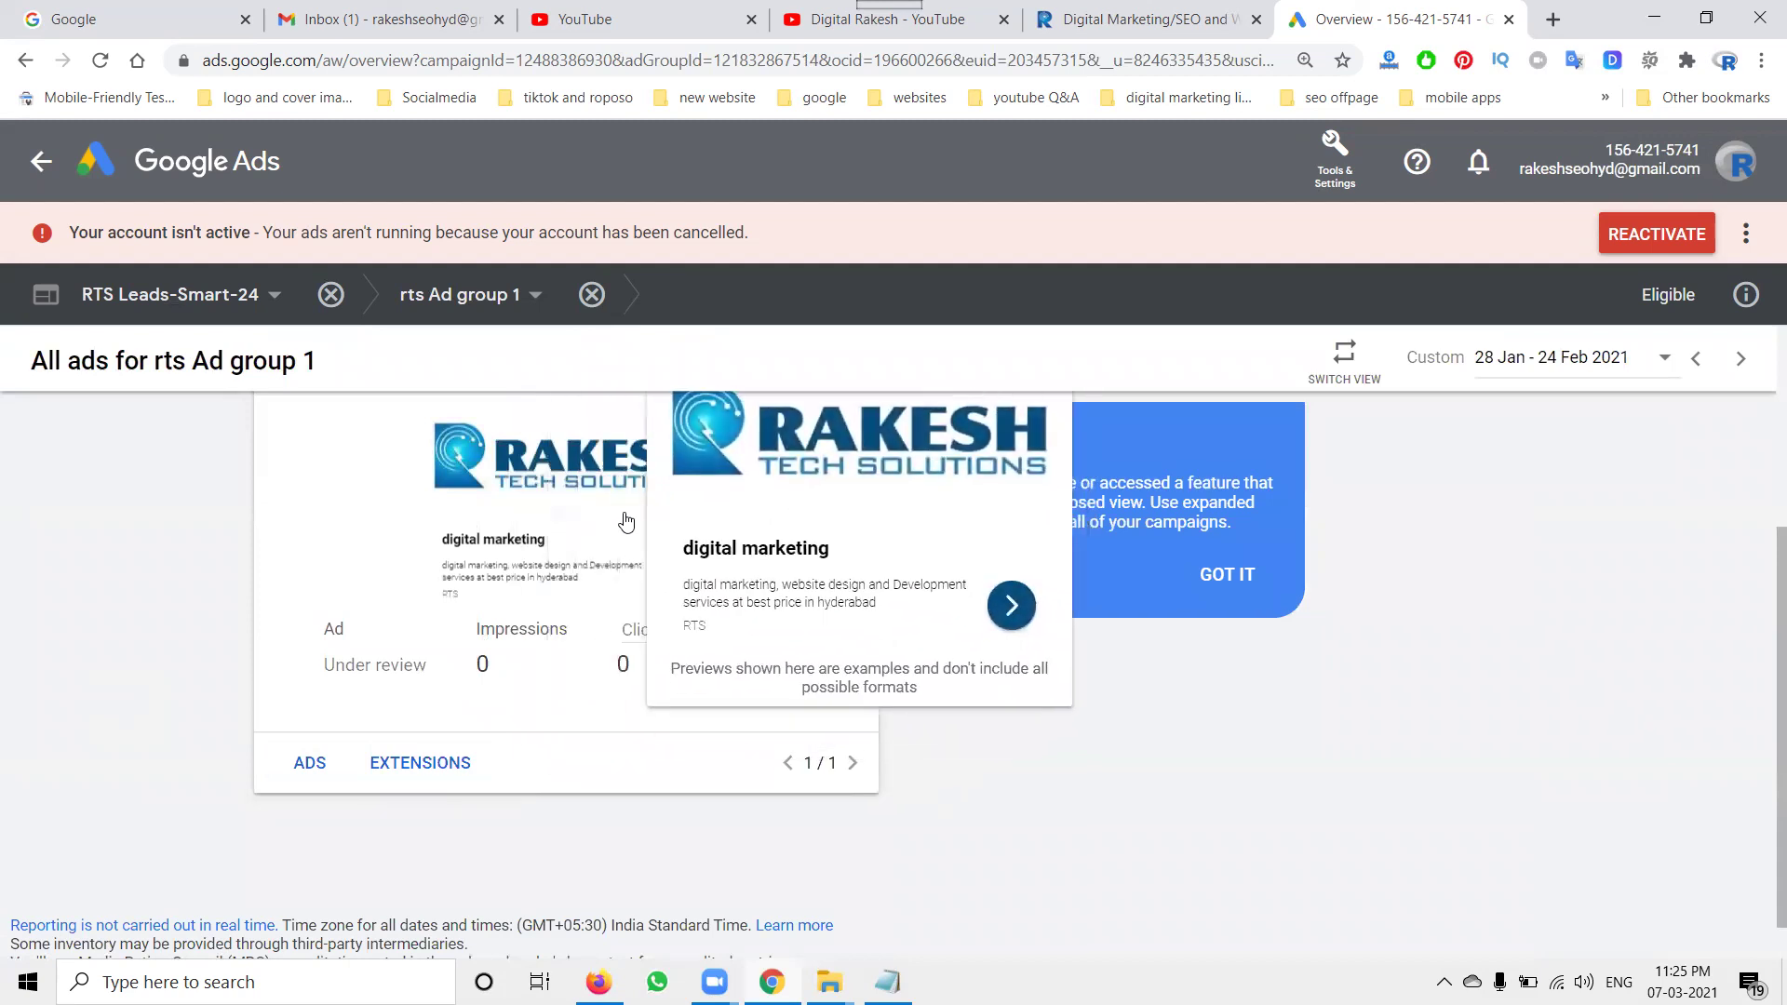
left_click(625, 521)
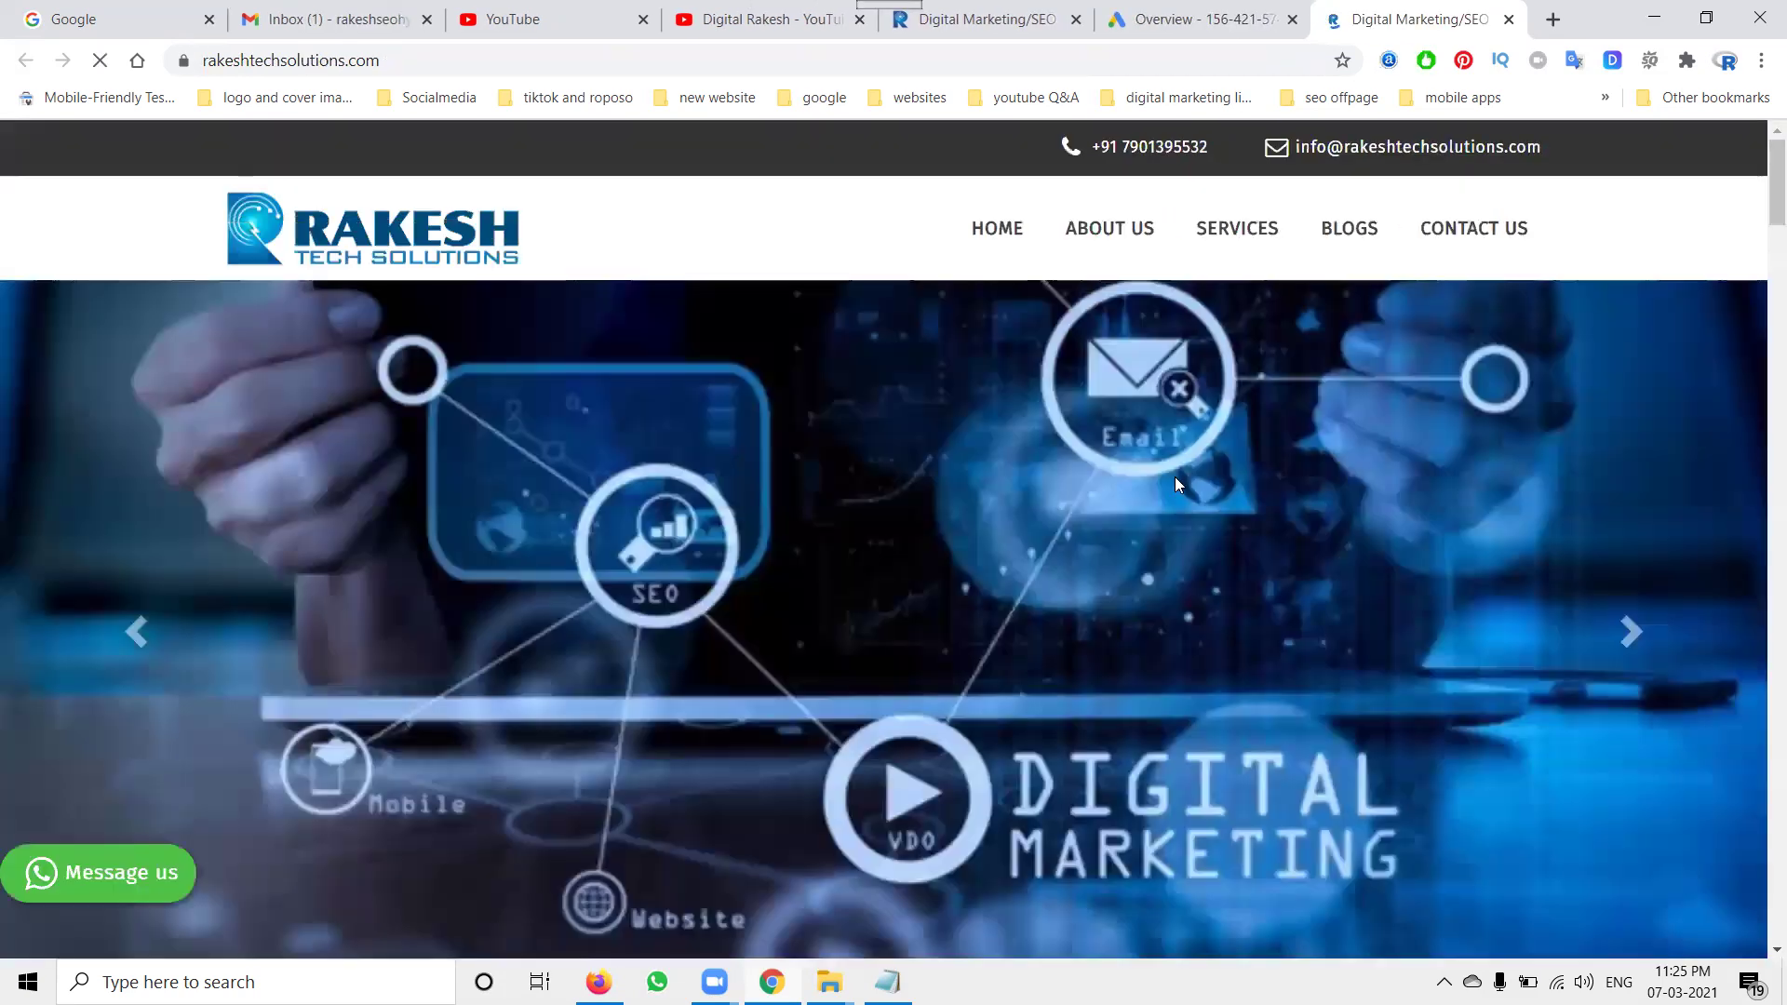
scroll(1168, 489, "down", 3)
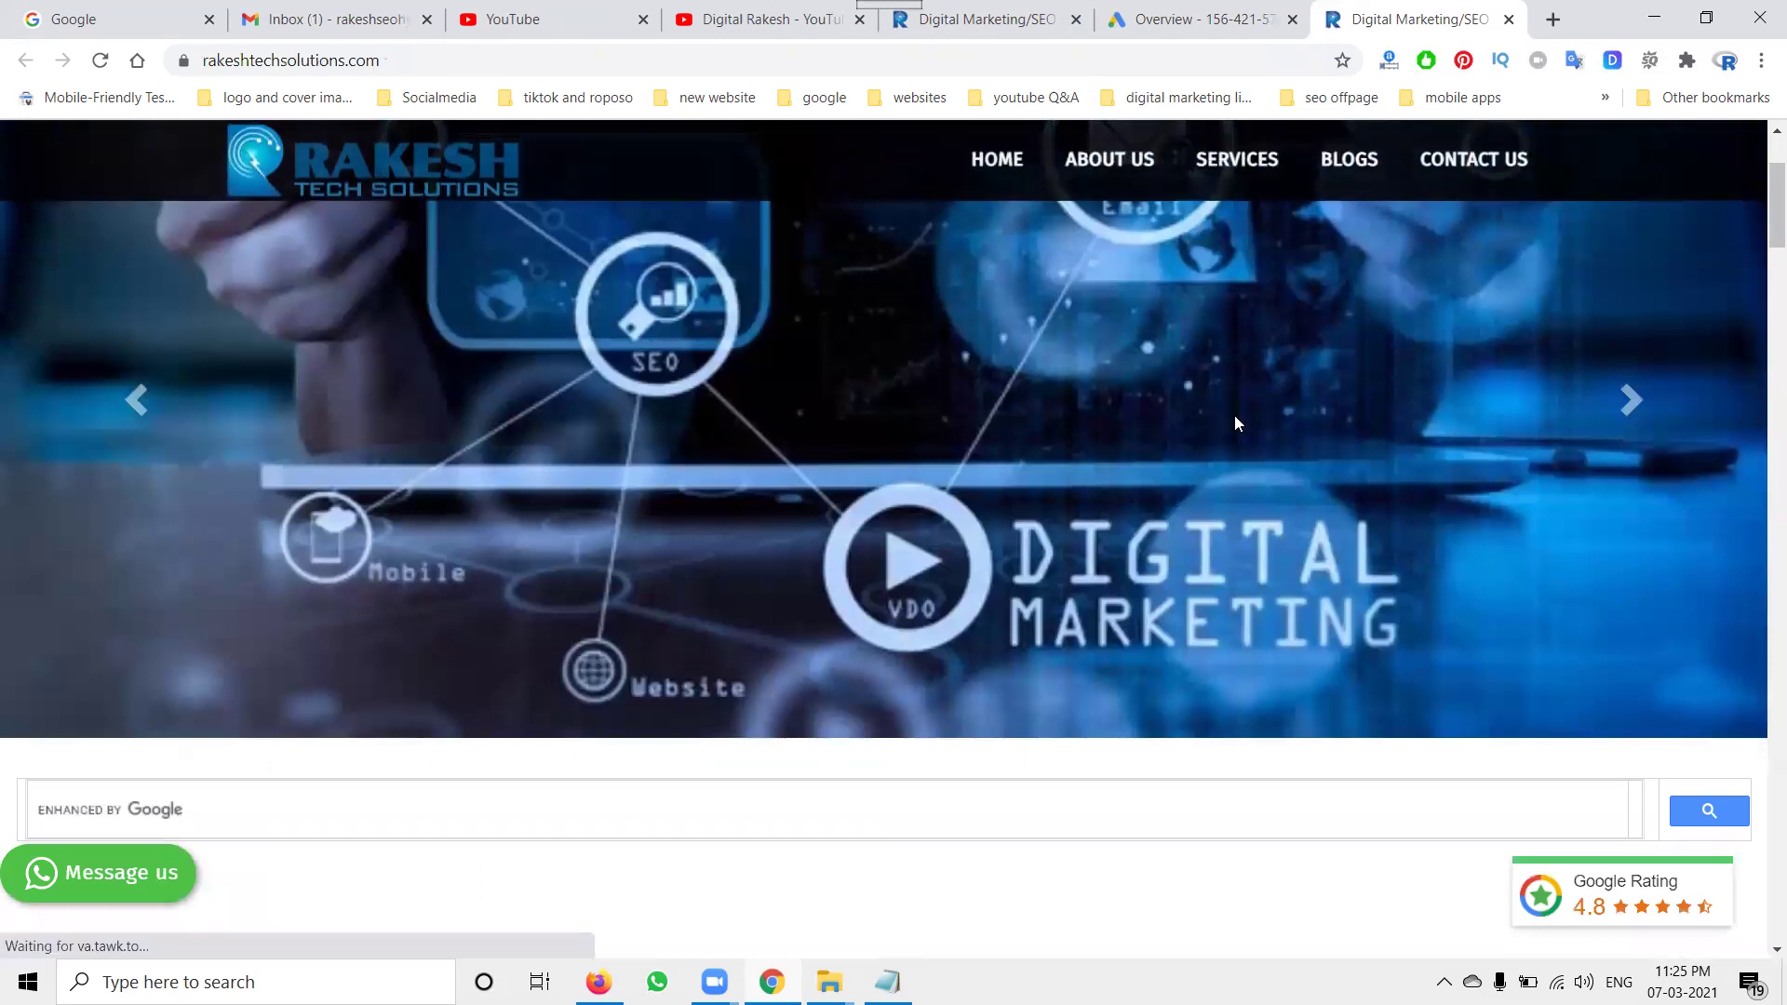
left_click(1509, 18)
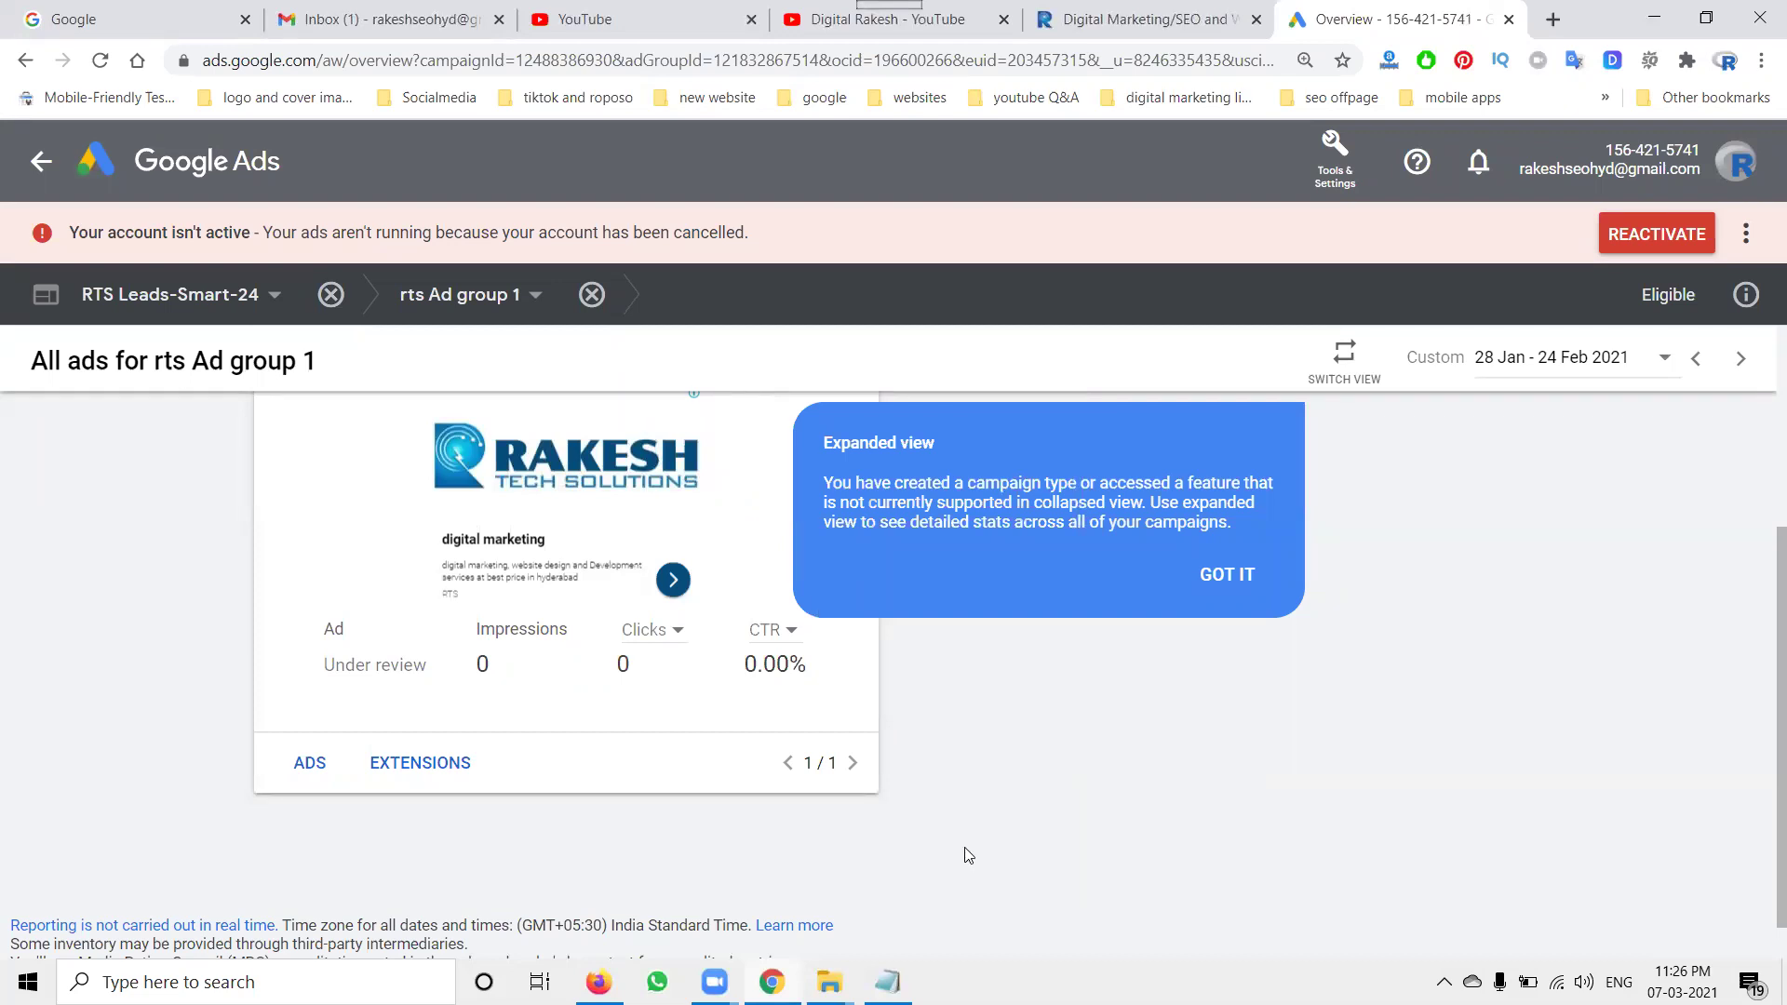
Switch to the YouTube tab showing the digital marketing channel's Videos page.
left_click(794, 27)
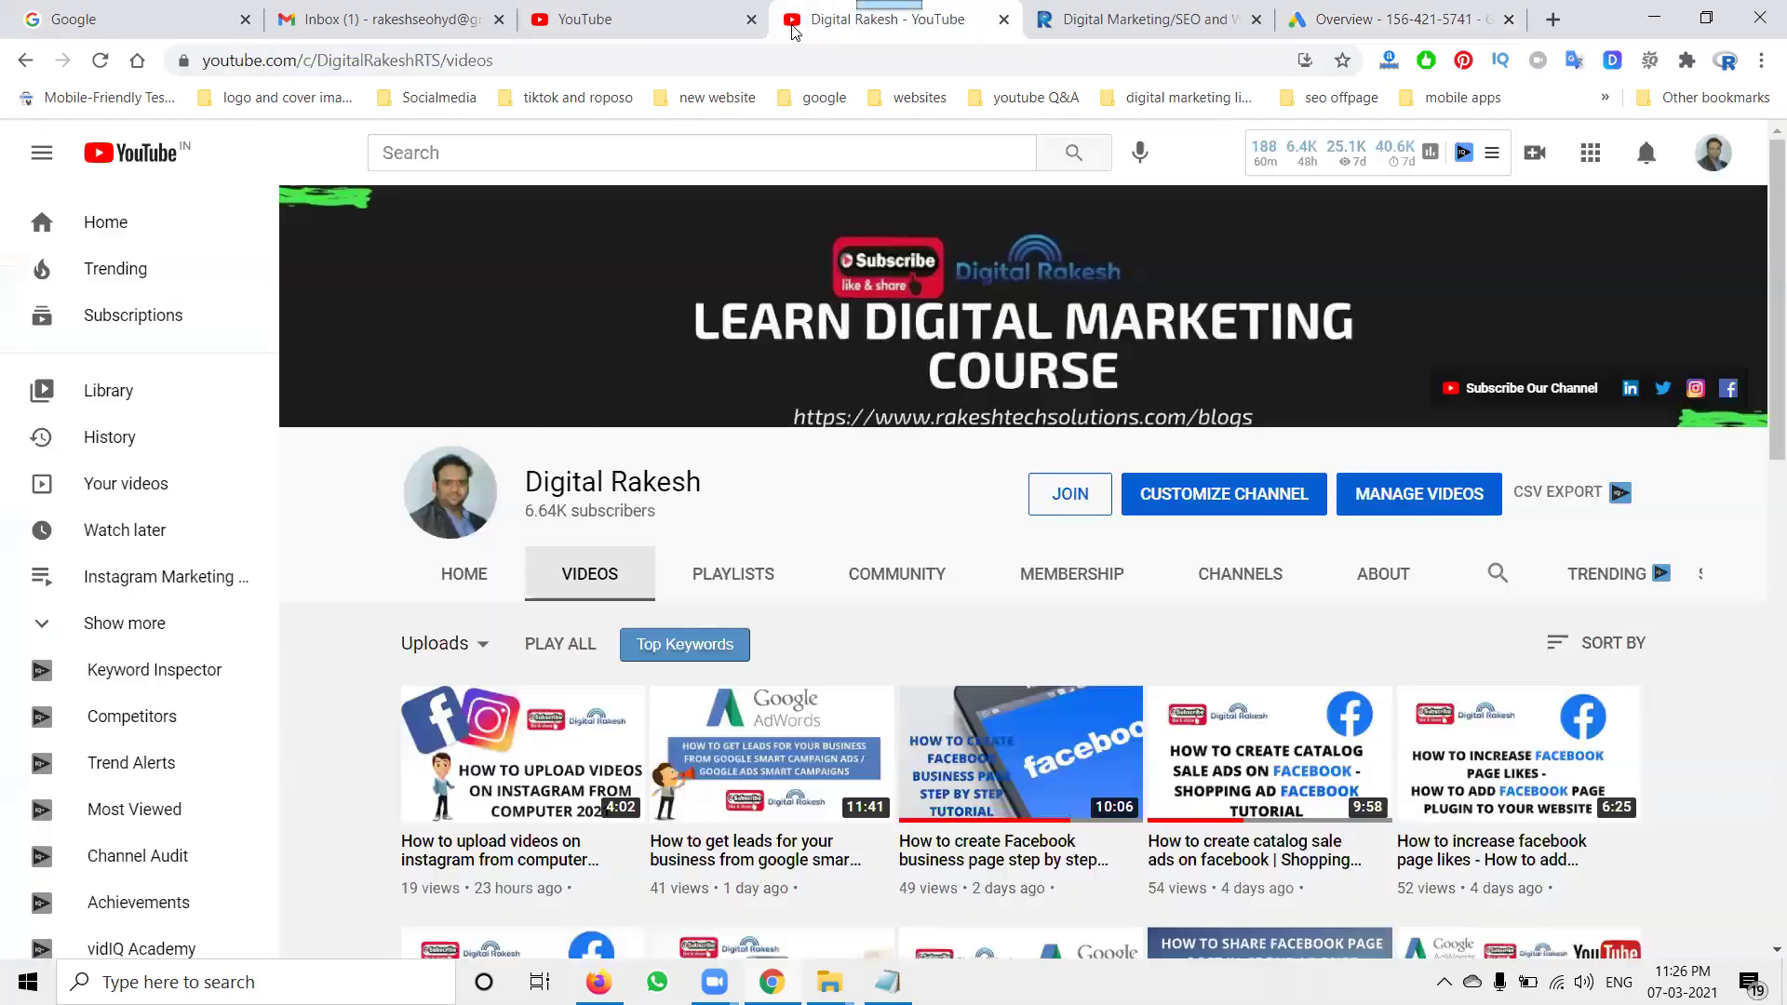